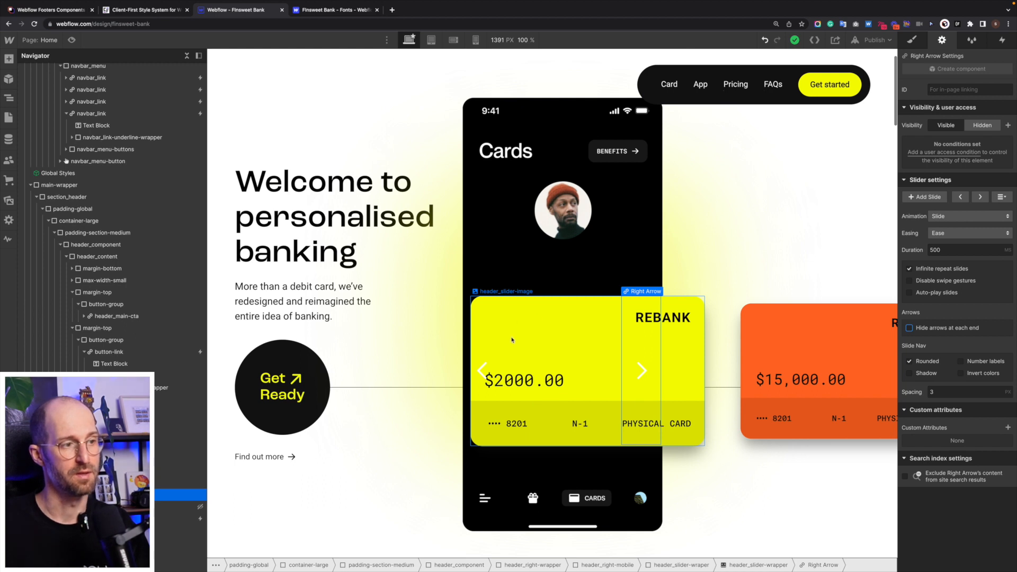
- Zoom the Figma view into the hero's plus-icon feature list, then back out to about 116%
left_click(512, 339)
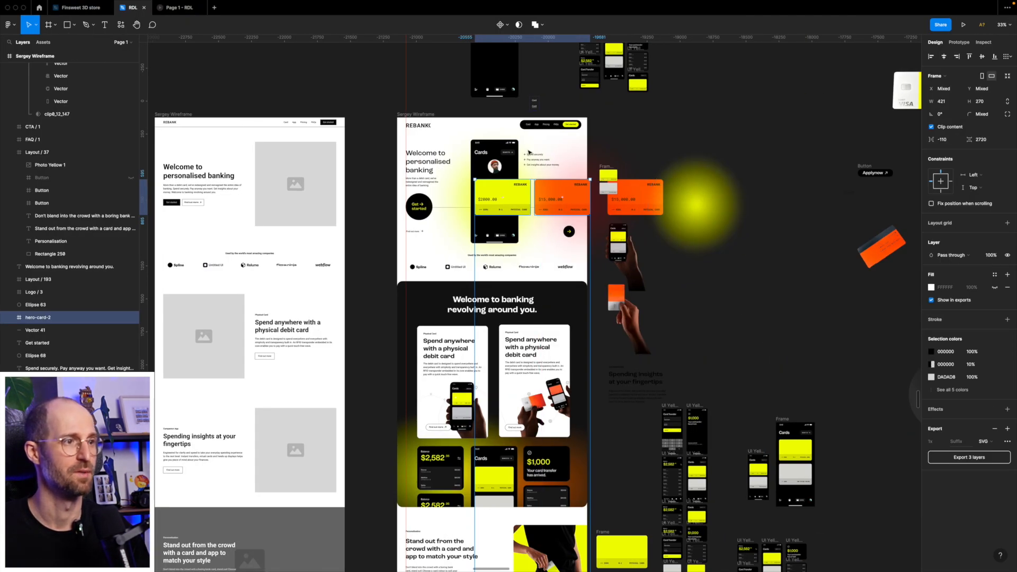
scroll(535, 163, "up", 10)
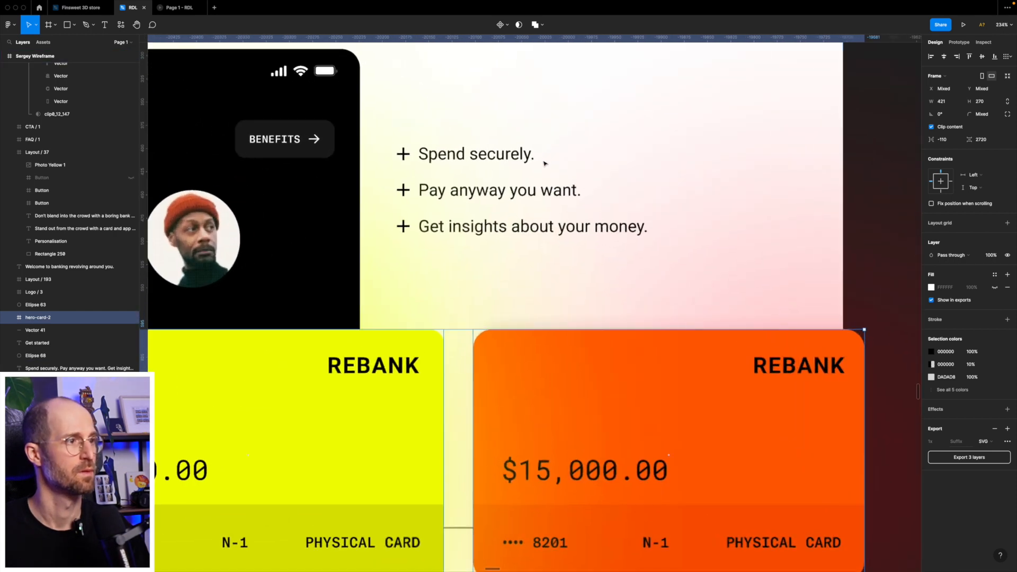
scroll(535, 165, "down", 5)
scroll(562, 212, "left", 4)
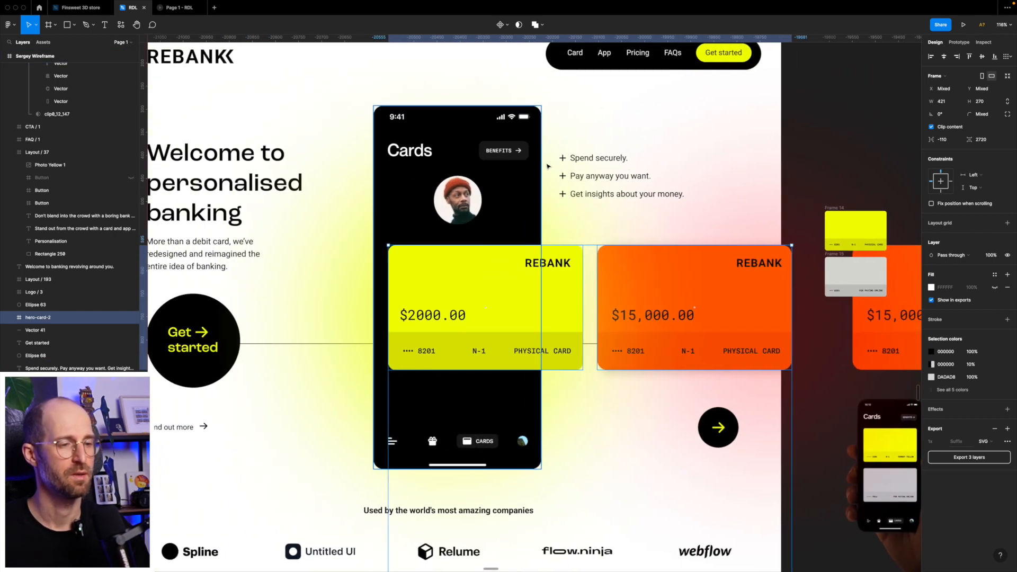
scroll(590, 206, "left", 2)
scroll(589, 207, "up", 1)
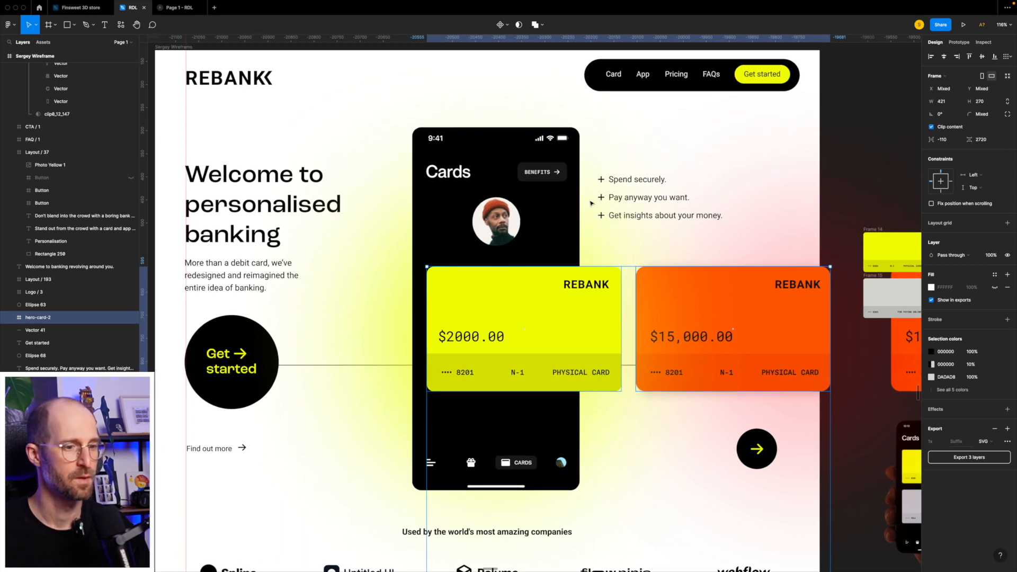
- Compare the Webflow hero build with Figma, then scroll the Figma design down to the logo strip
key("ctrl+Left")
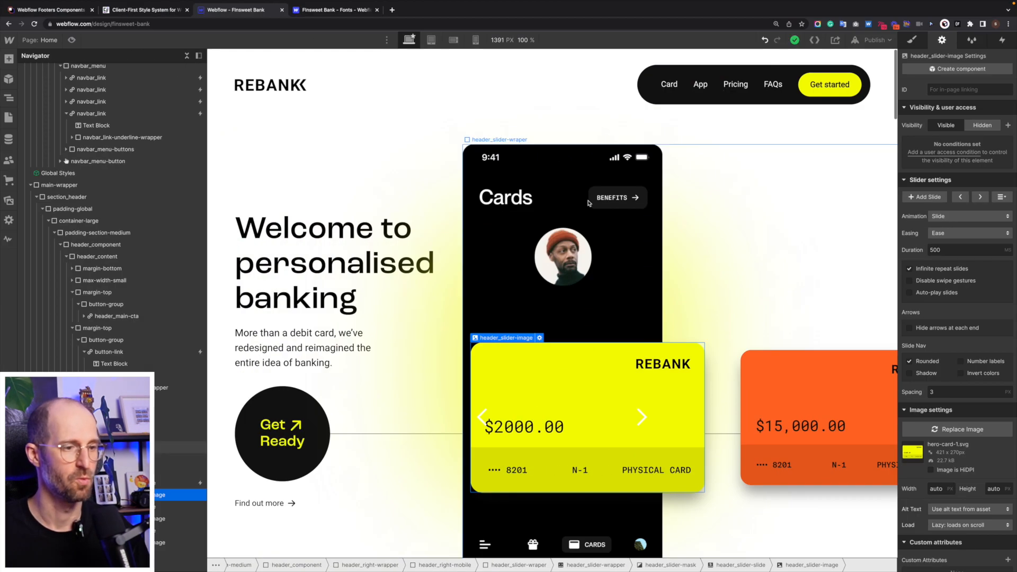
key("ctrl+Right")
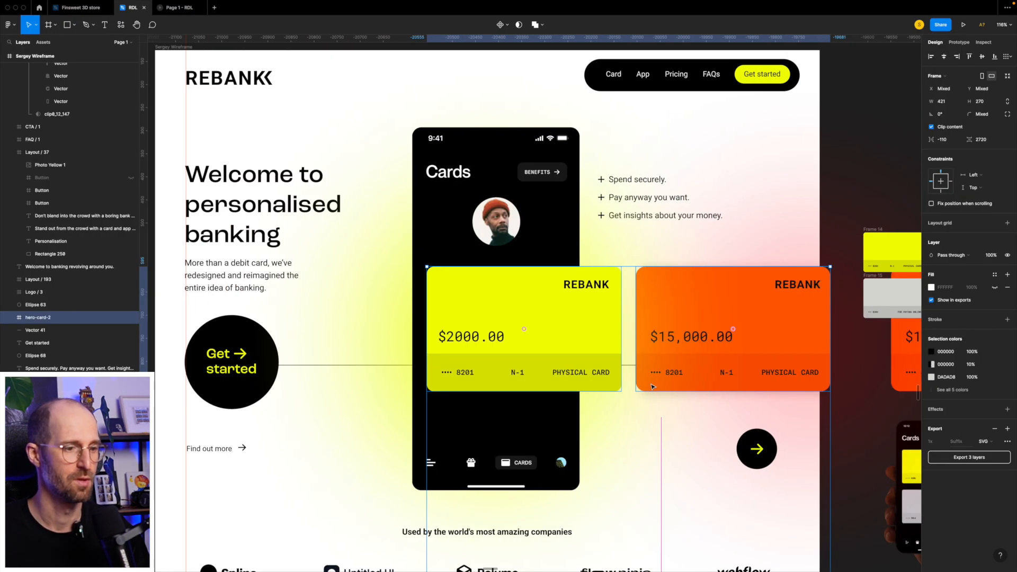
key("ctrl+Left")
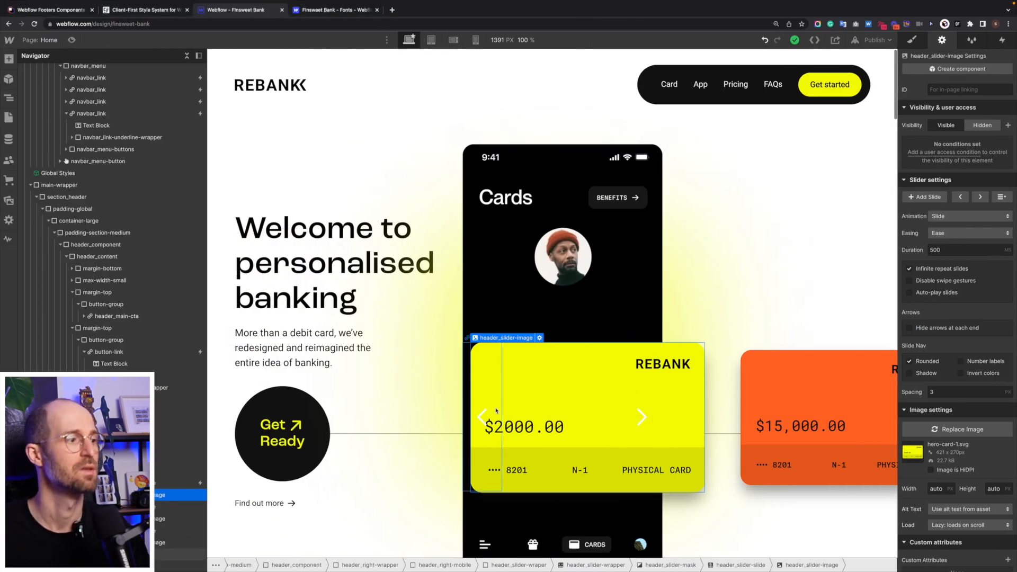
scroll(499, 409, "down", 1)
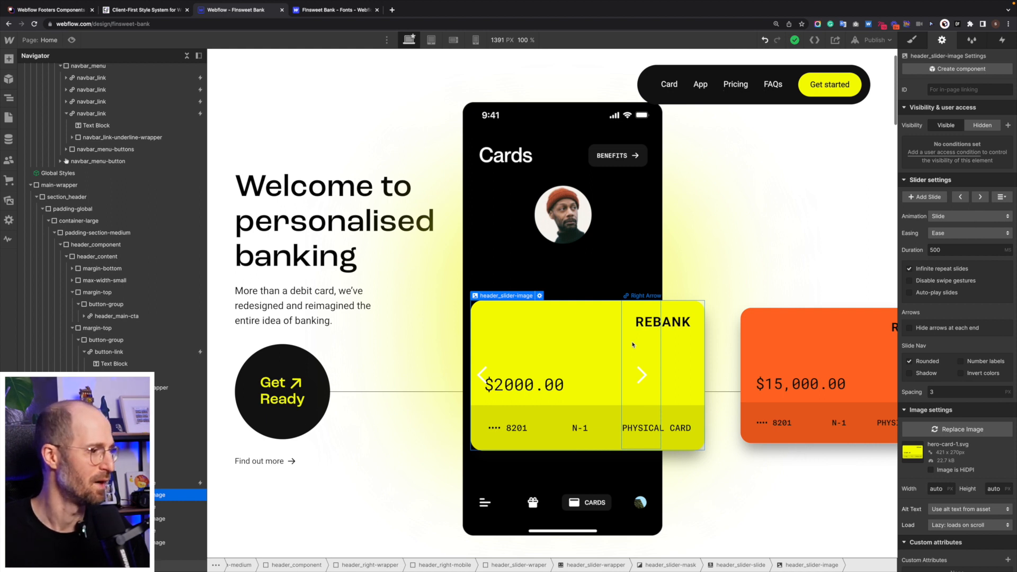
scroll(632, 345, "down", 6)
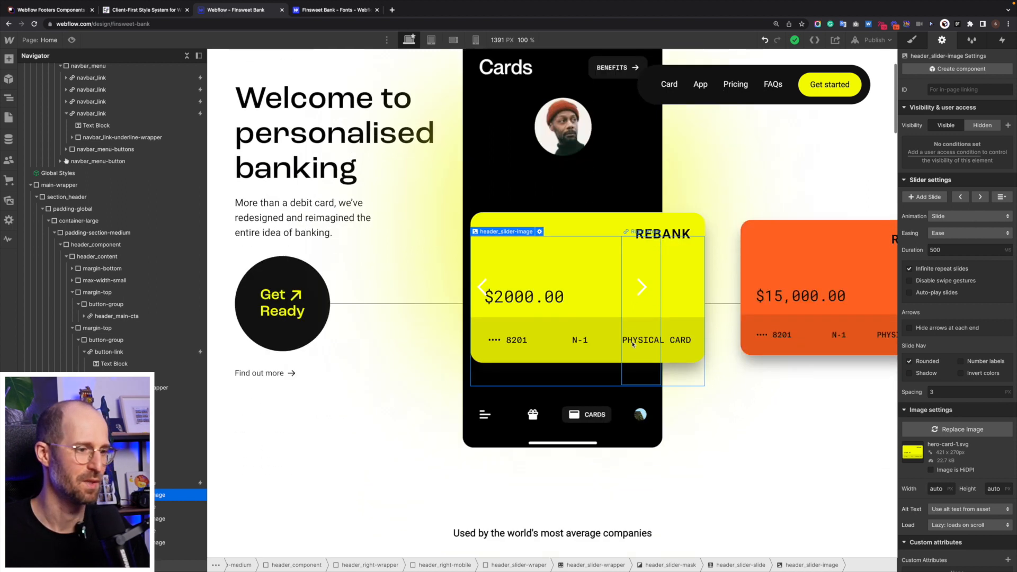
scroll(633, 344, "up", 7)
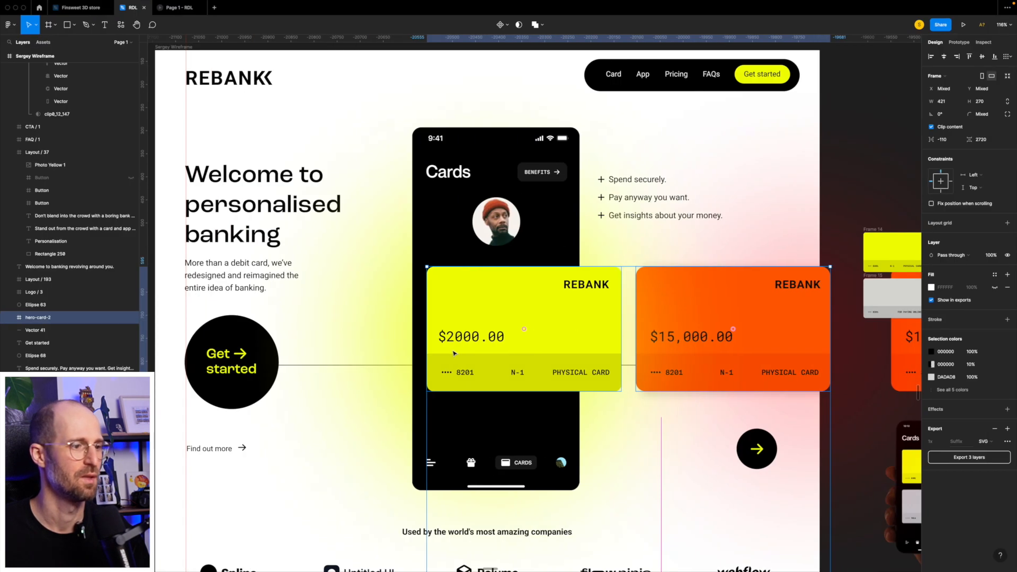
scroll(453, 353, "down", 7)
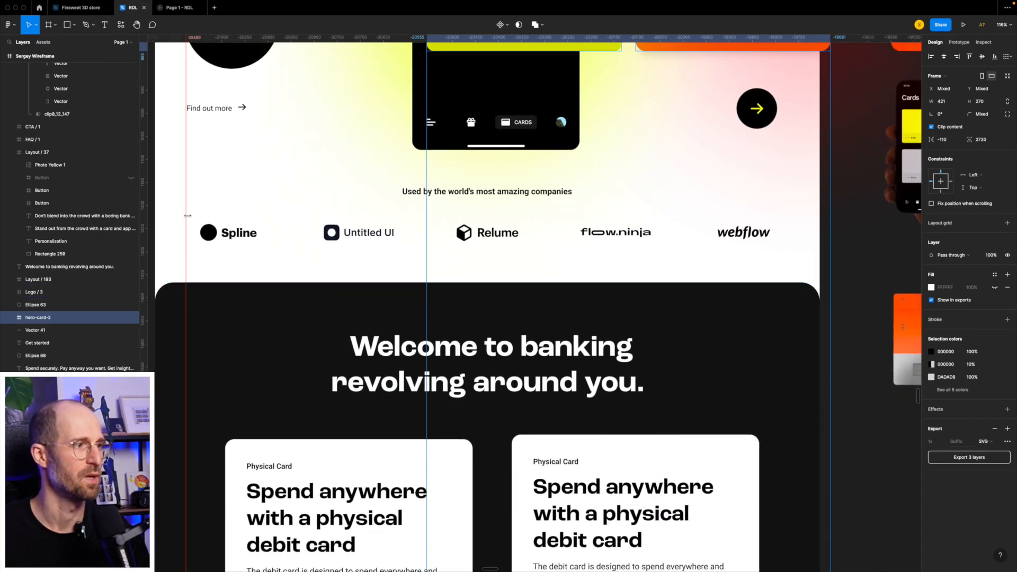
- Scroll the Figma design past the card sections and Personalisation down to the five FAQs
scroll(511, 241, "down", 5)
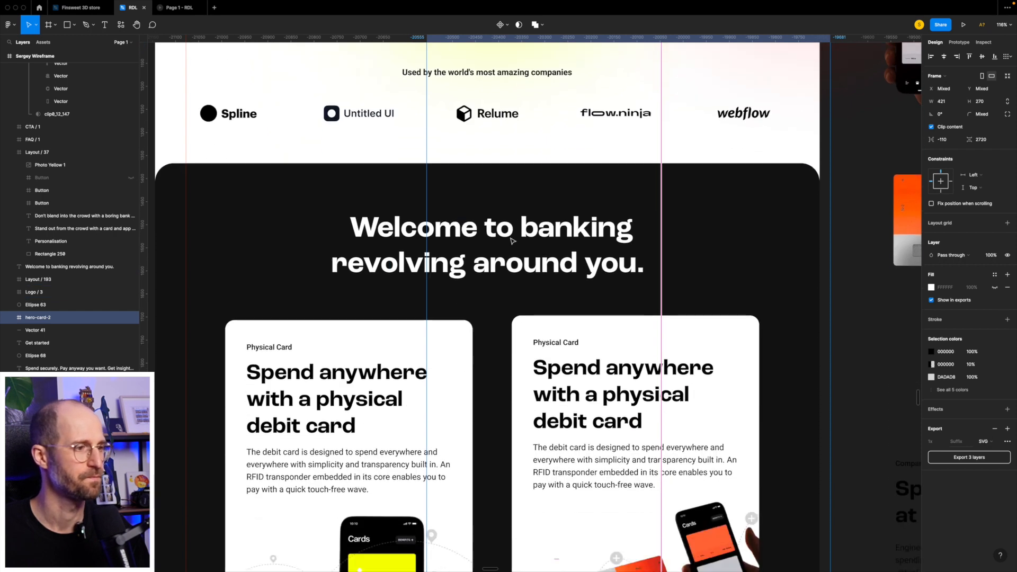
scroll(511, 241, "up", 5)
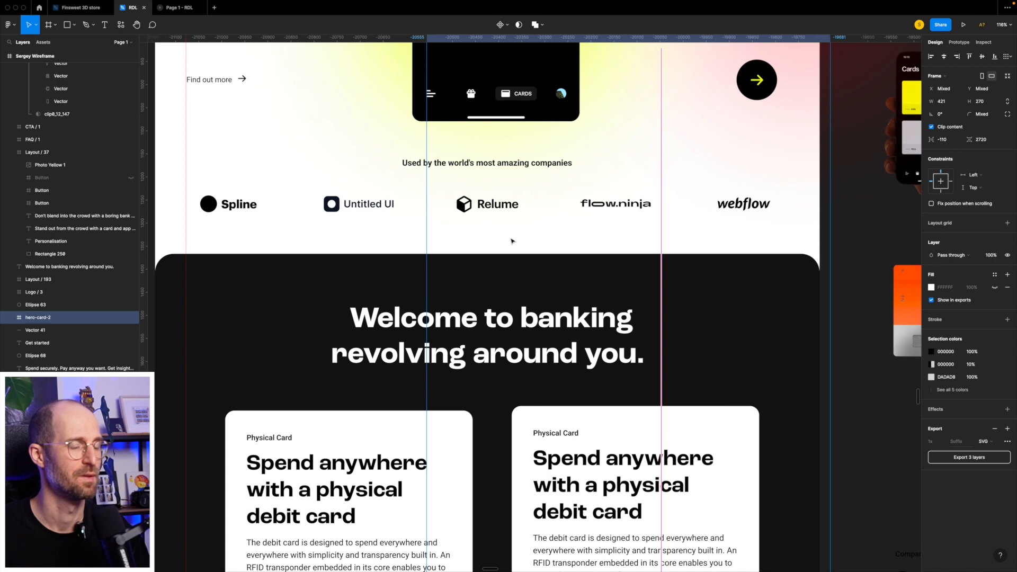
scroll(511, 241, "down", 5)
scroll(511, 241, "up", 2)
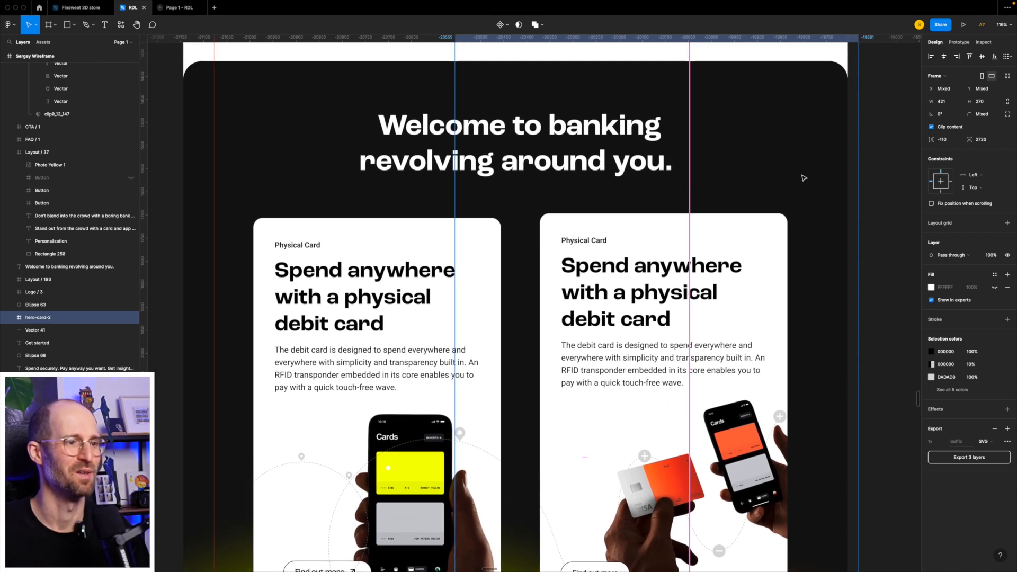
scroll(547, 318, "down", 7)
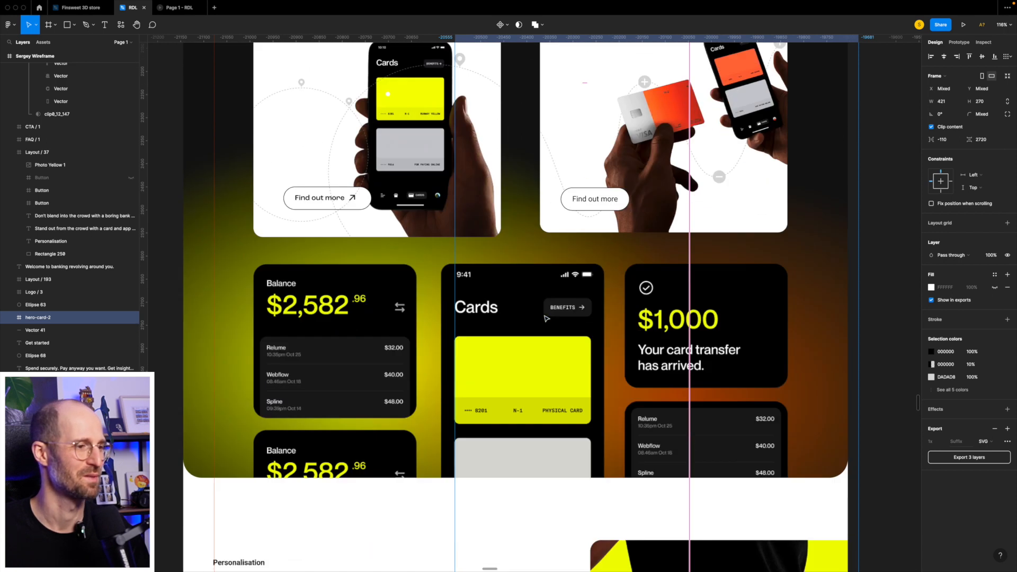
scroll(546, 318, "down", 2)
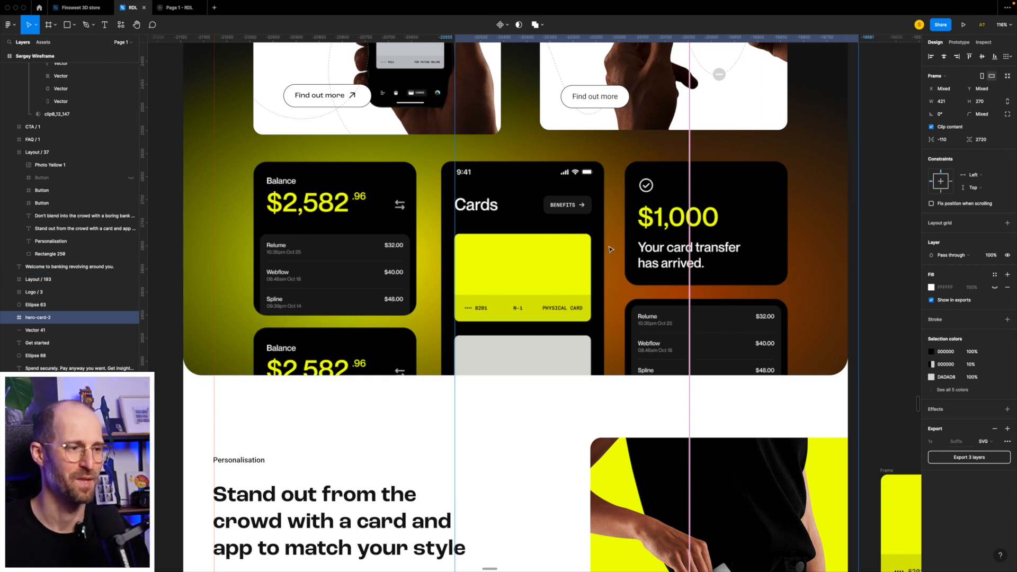
scroll(528, 242, "down", 5)
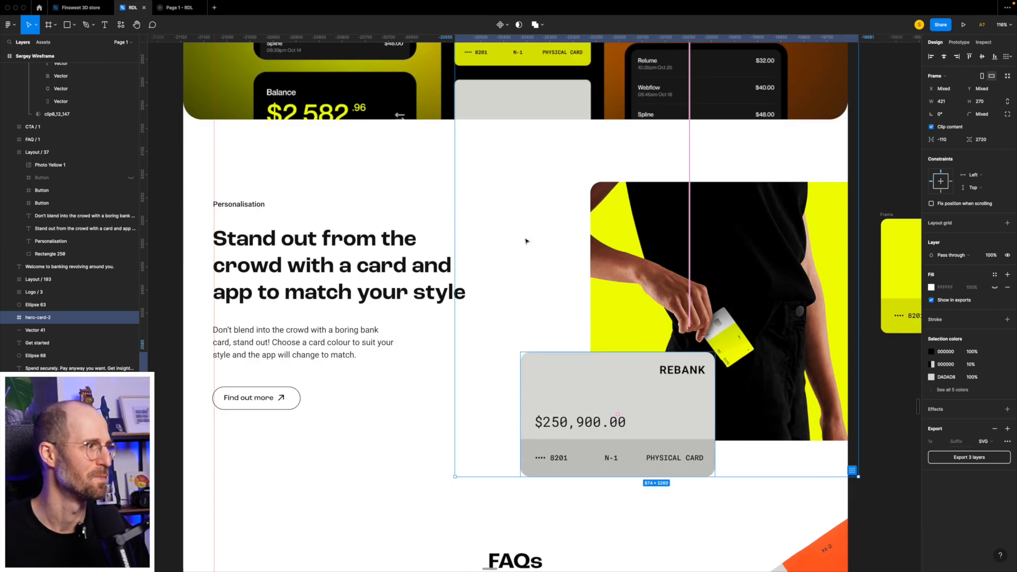
scroll(526, 241, "up", 20)
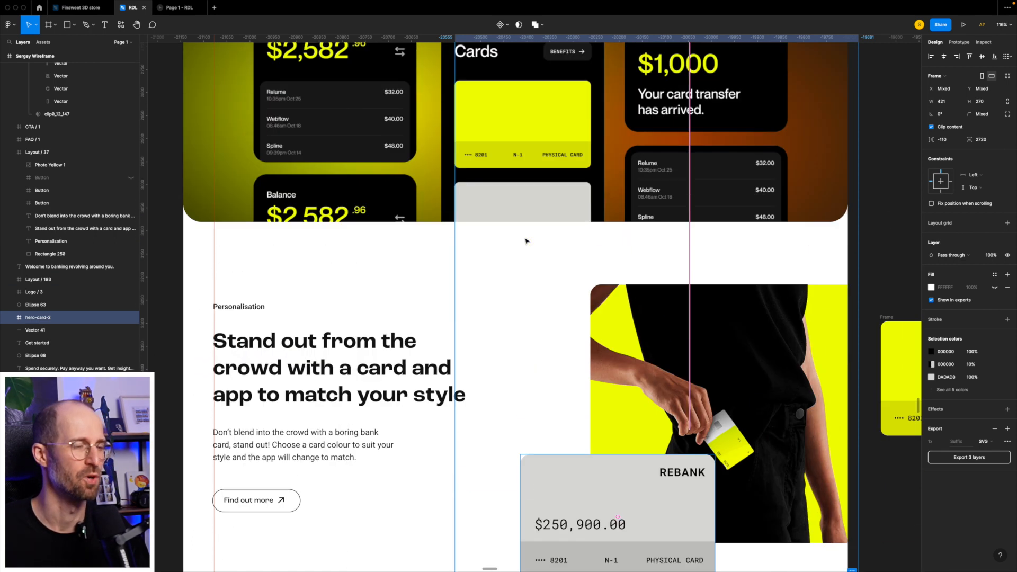
scroll(527, 241, "down", 15)
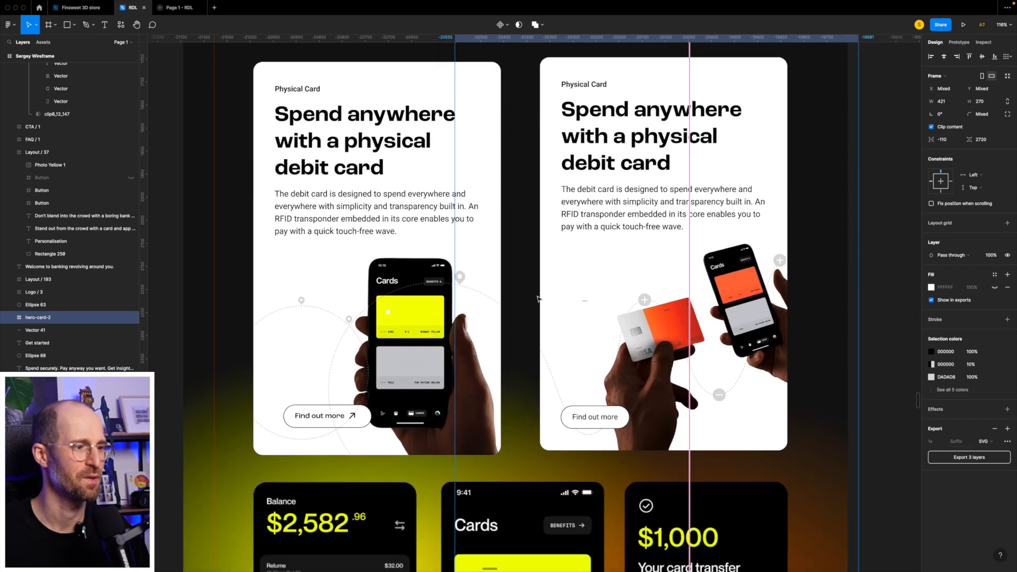
scroll(539, 296, "down", 13)
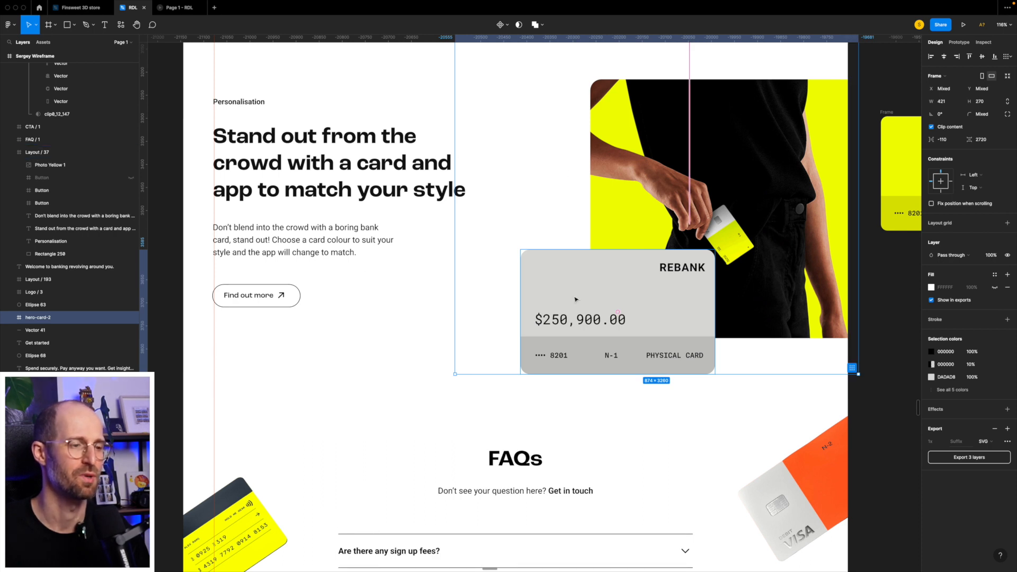
scroll(576, 299, "down", 10)
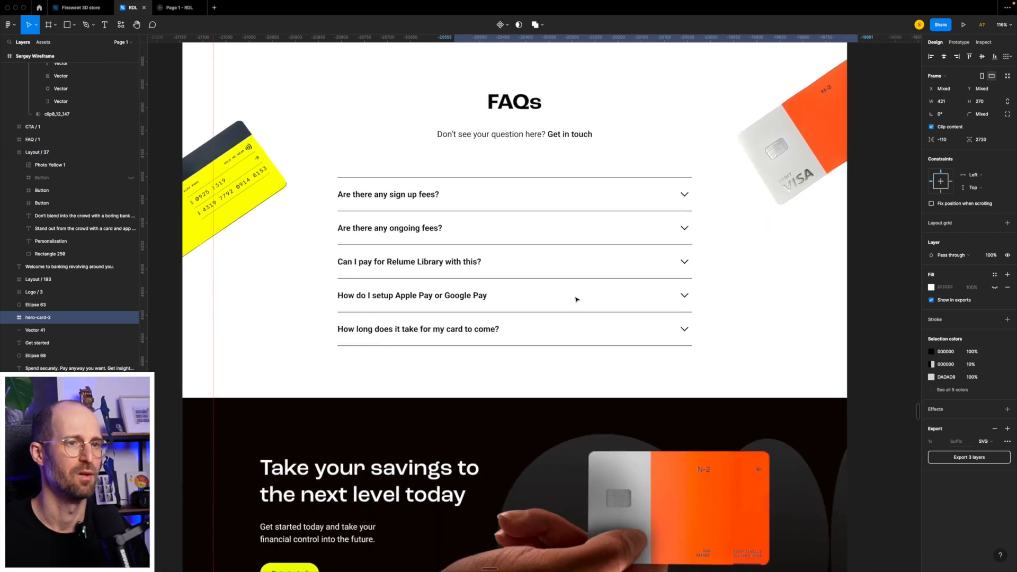
scroll(583, 281, "up", 2)
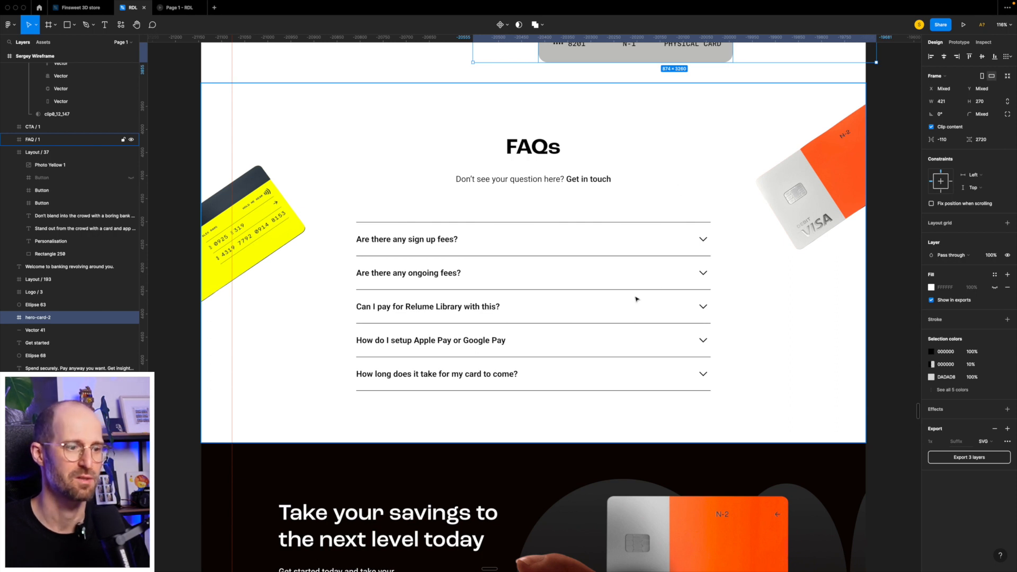
scroll(635, 299, "down", 5)
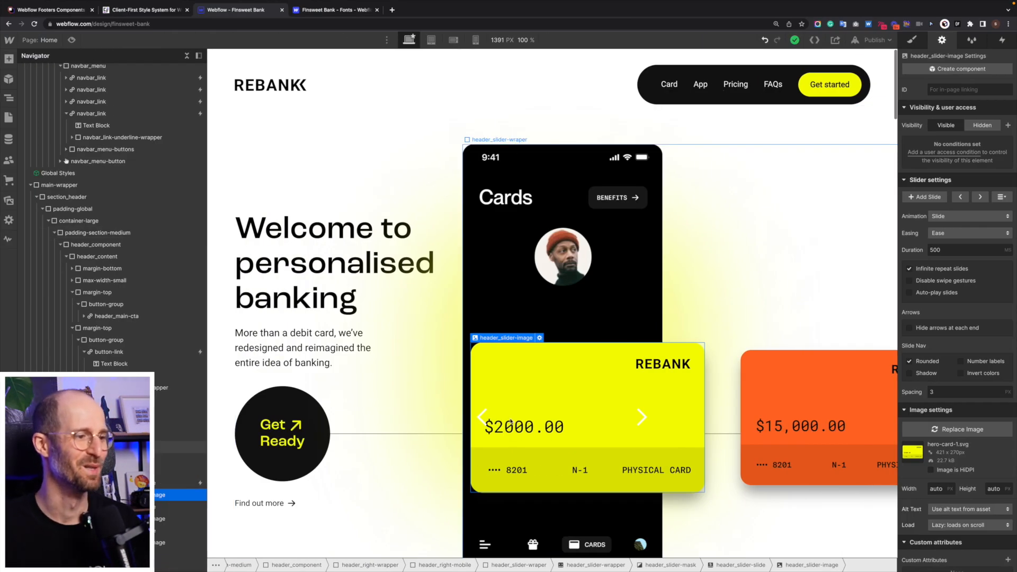
- Select the slider's Right Arrow and start naming its class header_slider-arrow in the Style panel
left_click(493, 392)
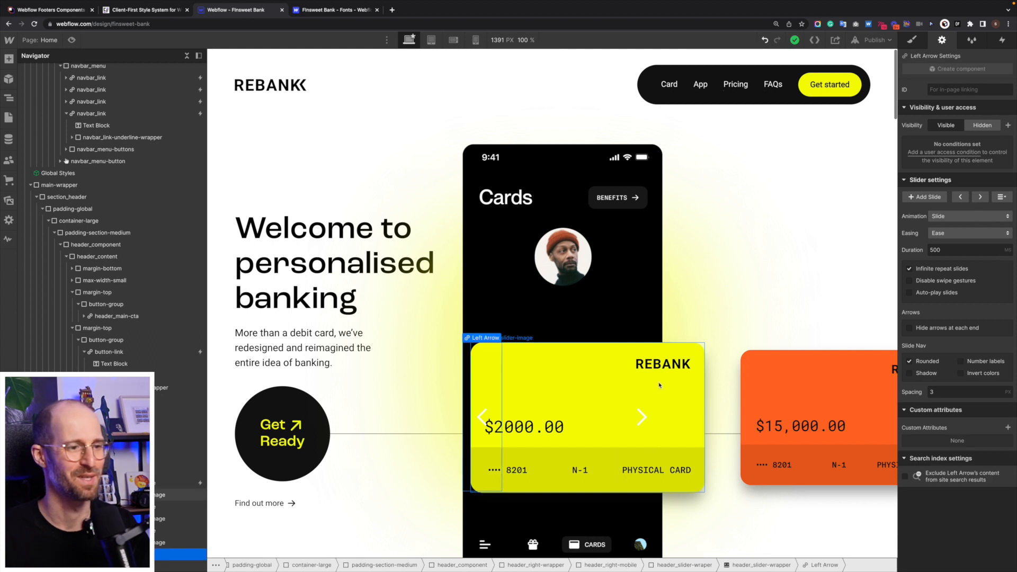
left_click(643, 383)
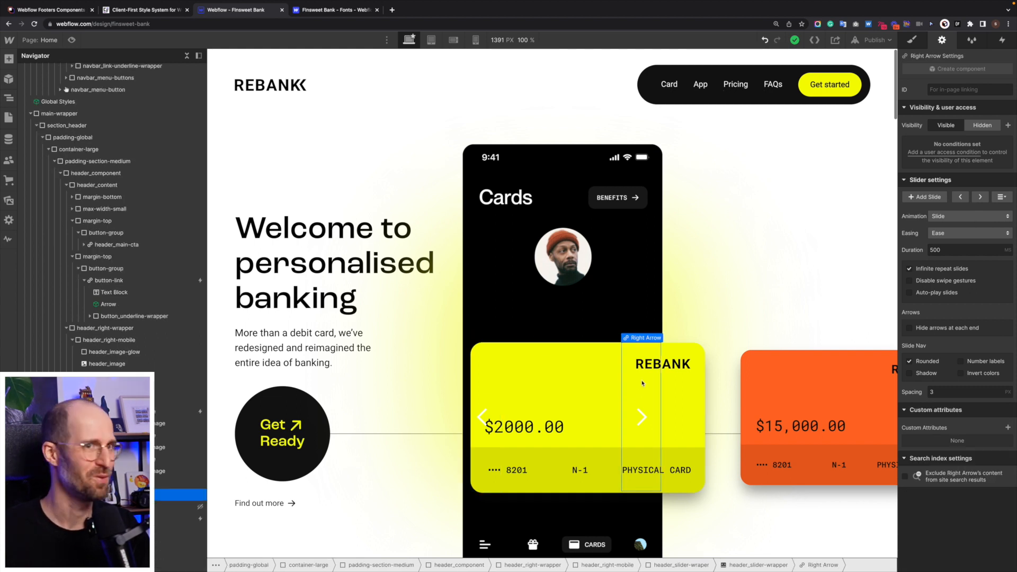
left_click(913, 41)
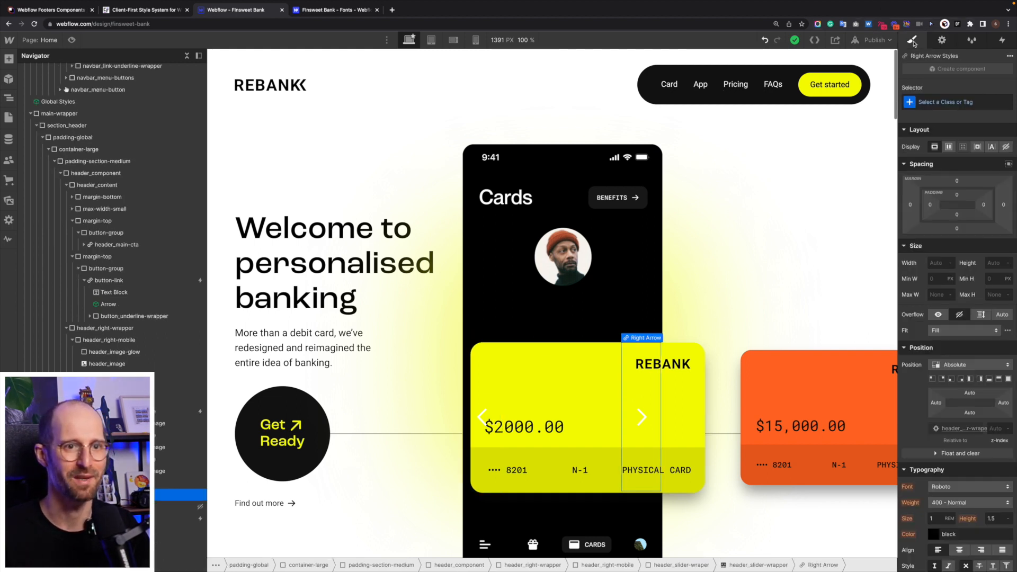
scroll(615, 370, "down", 1)
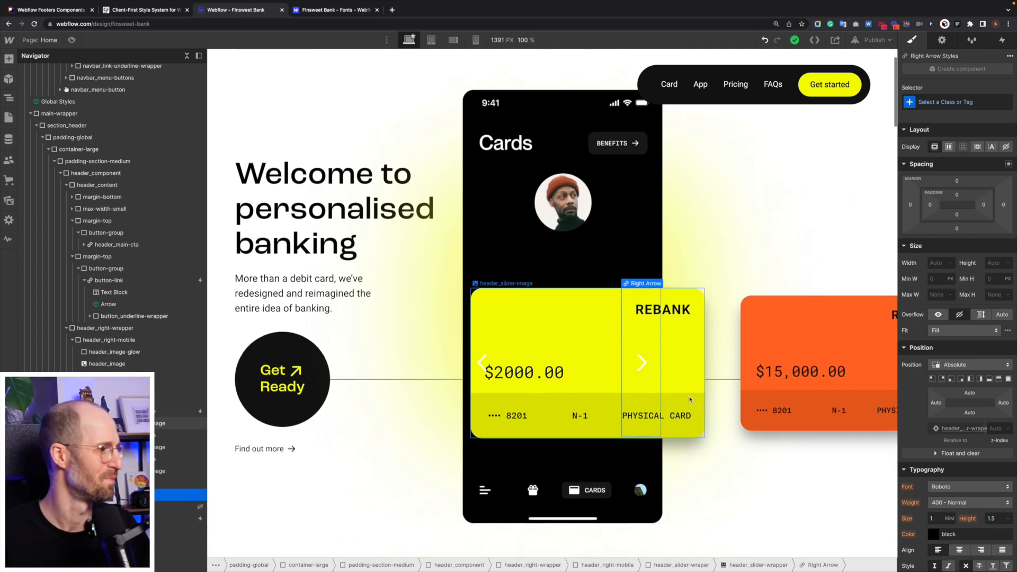
scroll(687, 397, "down", 1)
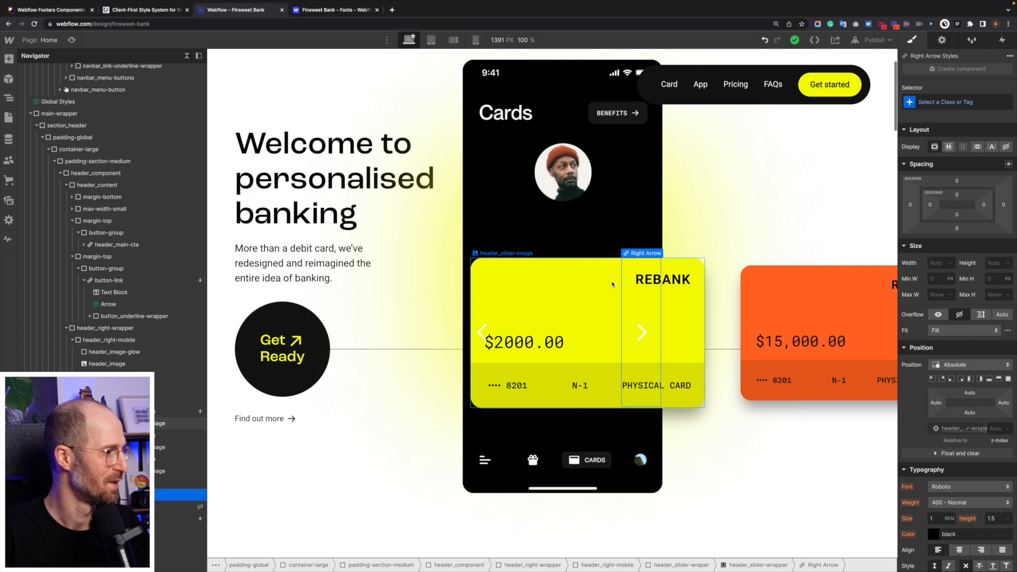
key("super+Return")
type("header")
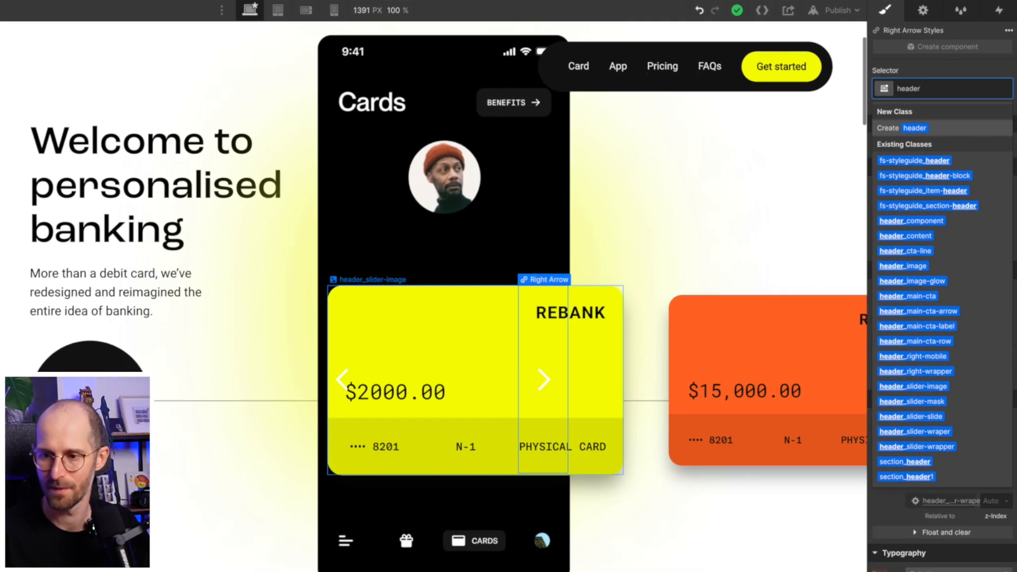
type("_slider-arrow")
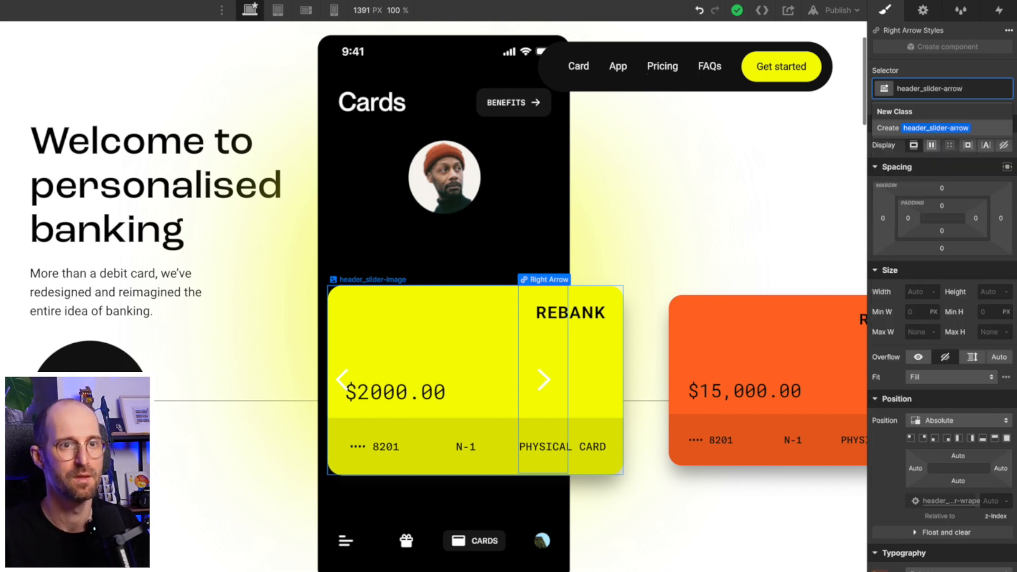
- Create the header_slider-arrow class and set the arrow's typography colour to the Black swatch
key("Return")
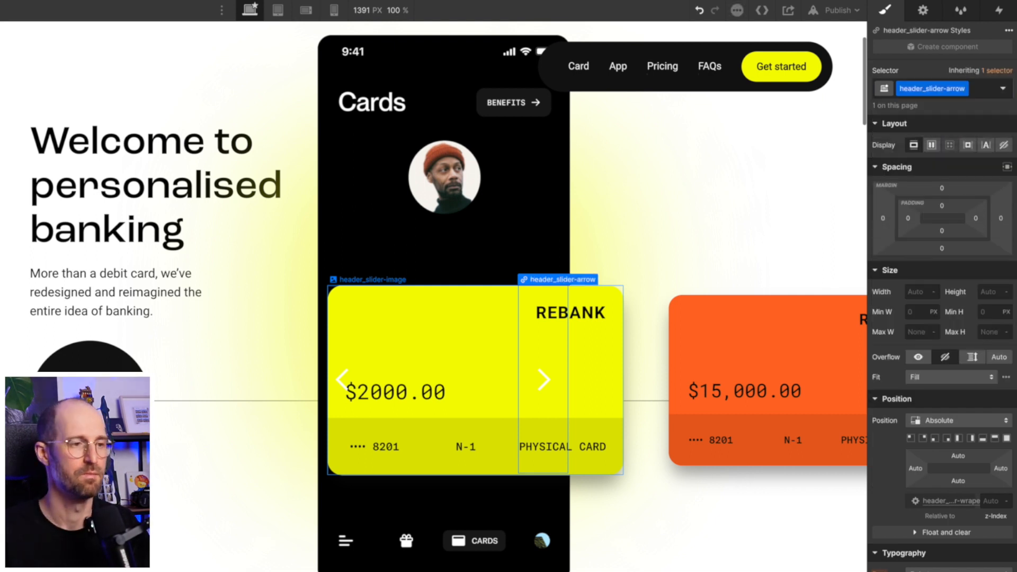
scroll(979, 491, "down", 5)
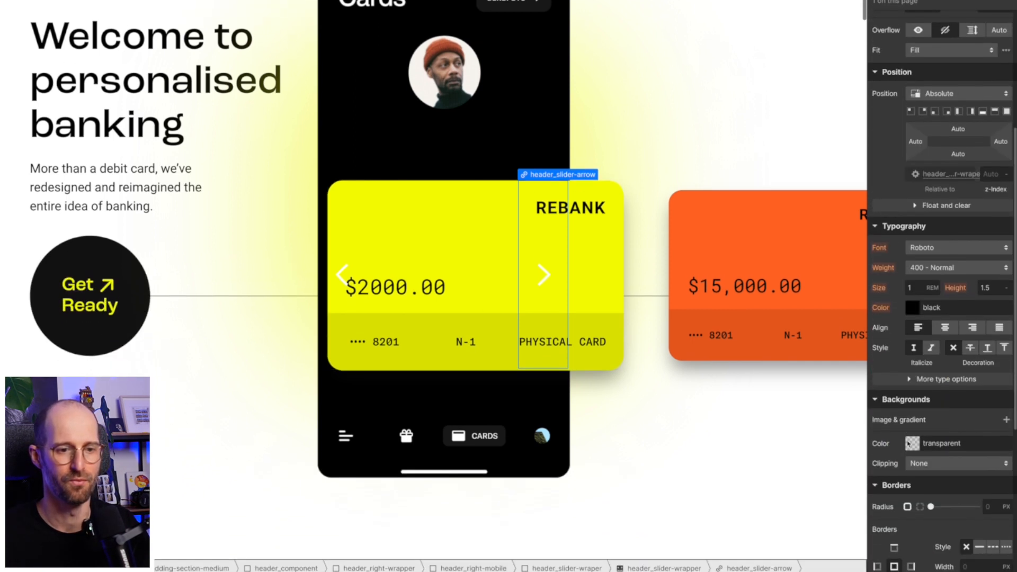
left_click(912, 365)
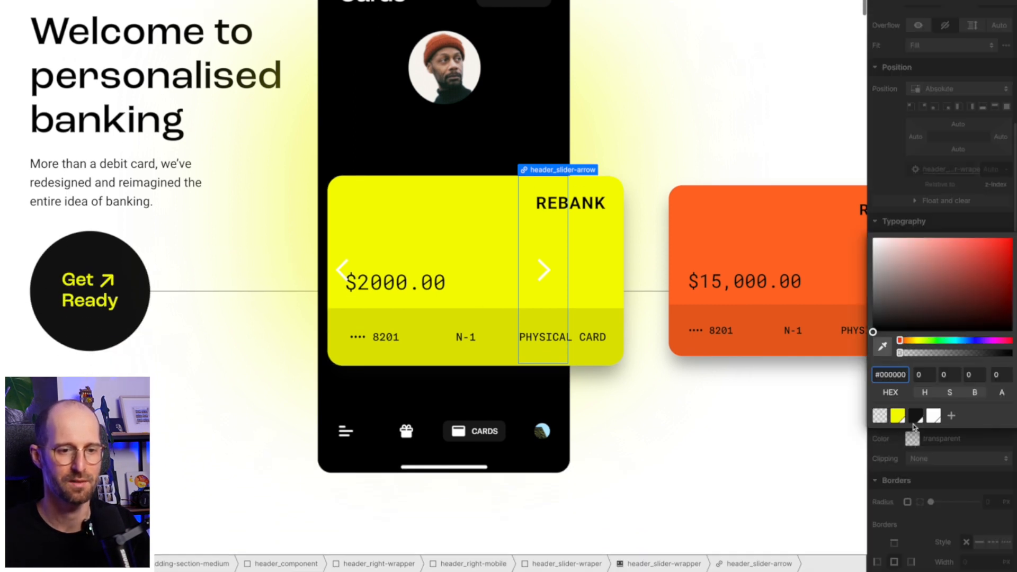
left_click(917, 417)
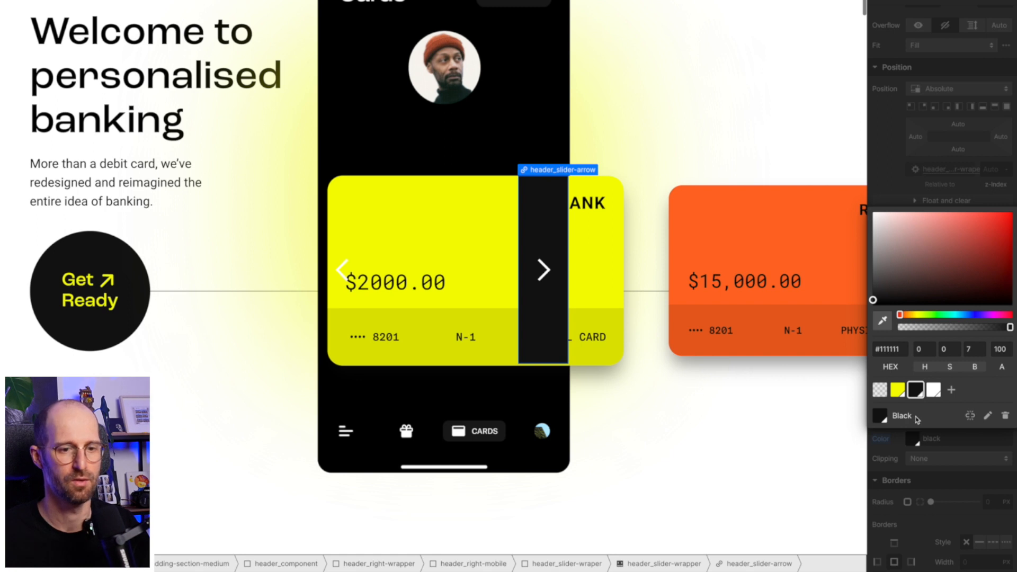
key("super+z")
left_click(948, 442)
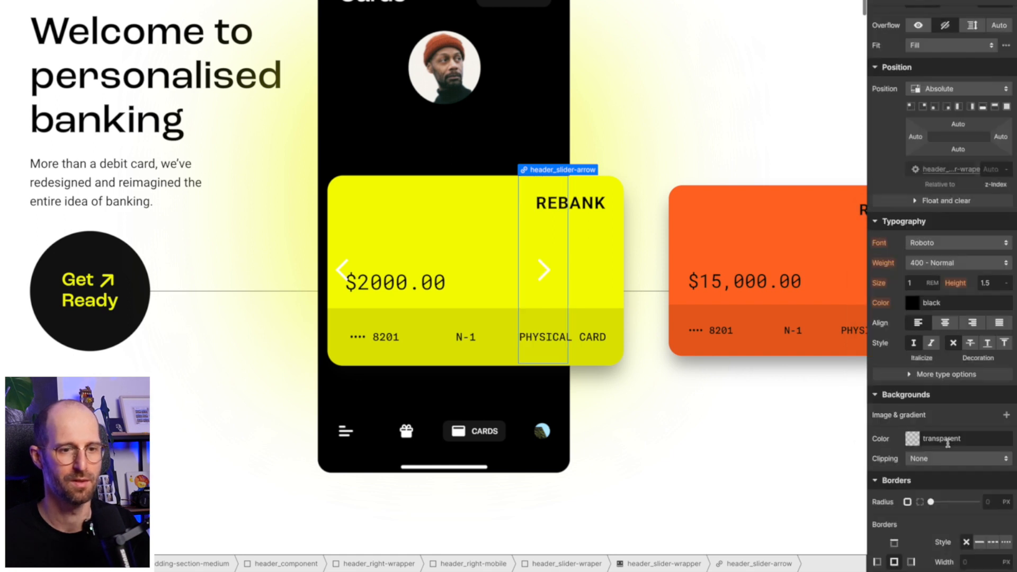
left_click(915, 308)
left_click(916, 521)
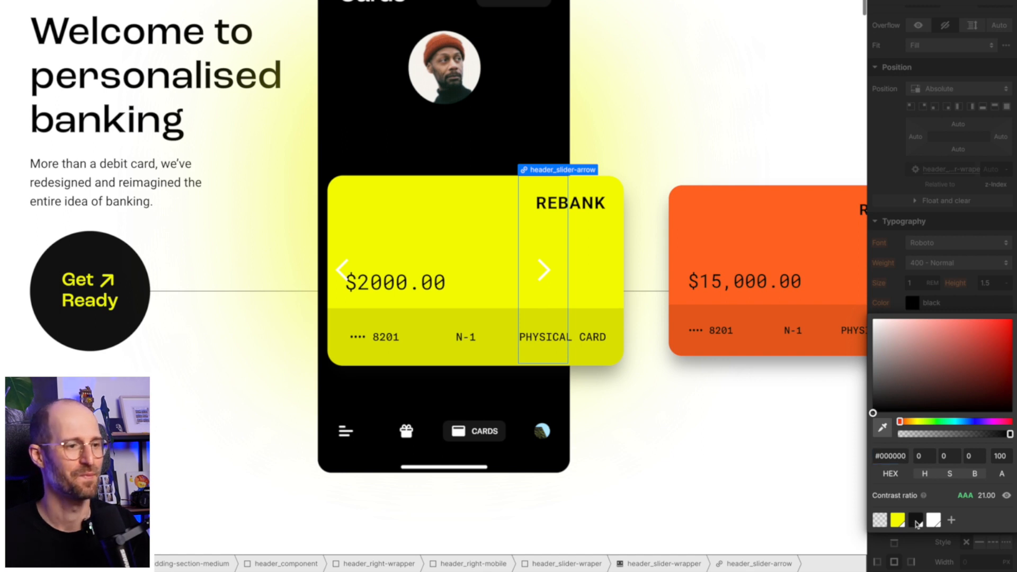
left_click(543, 283)
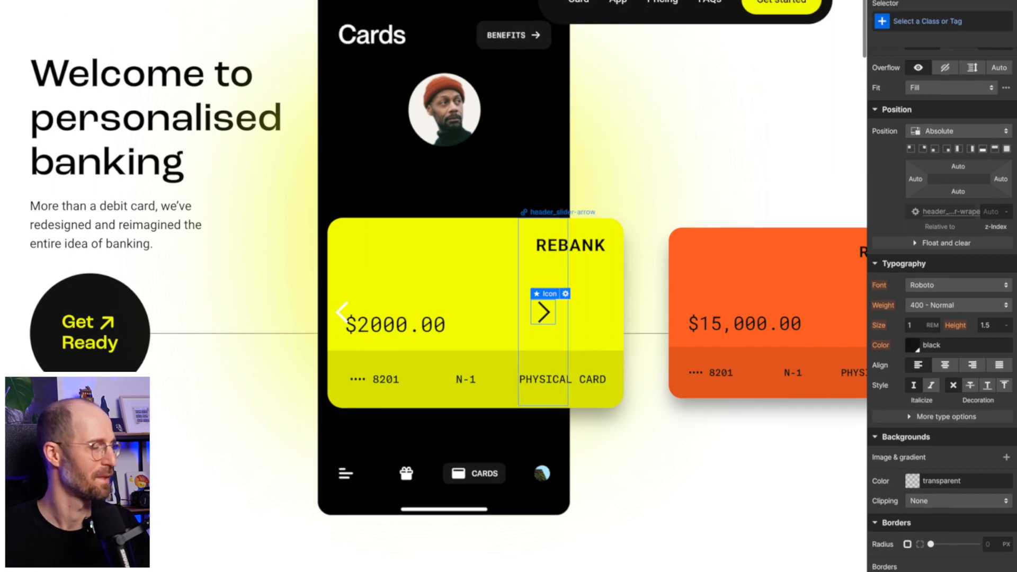
left_click(547, 297)
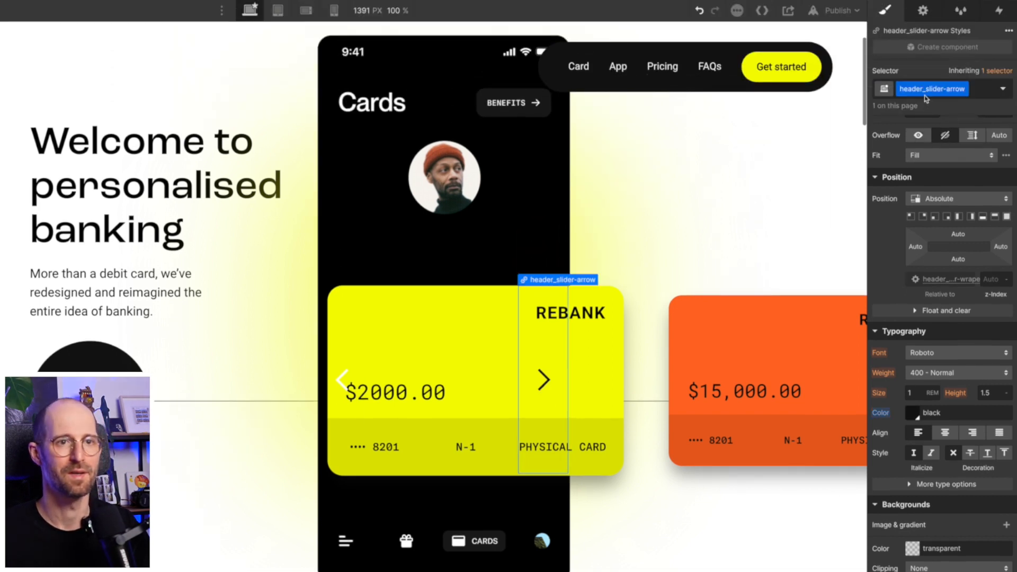
- Give the right arrow's icon a new class, header_slider-arrow-icon
double_click(930, 77)
key("ctrl+c")
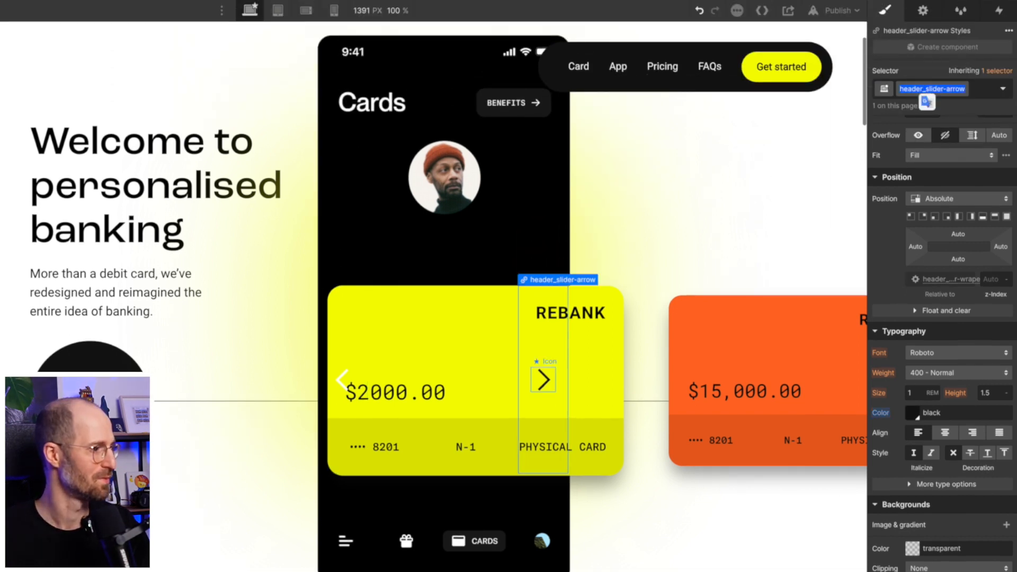
left_click(544, 380)
key("ctrl+Return")
key("ctrl+v")
type("-icon")
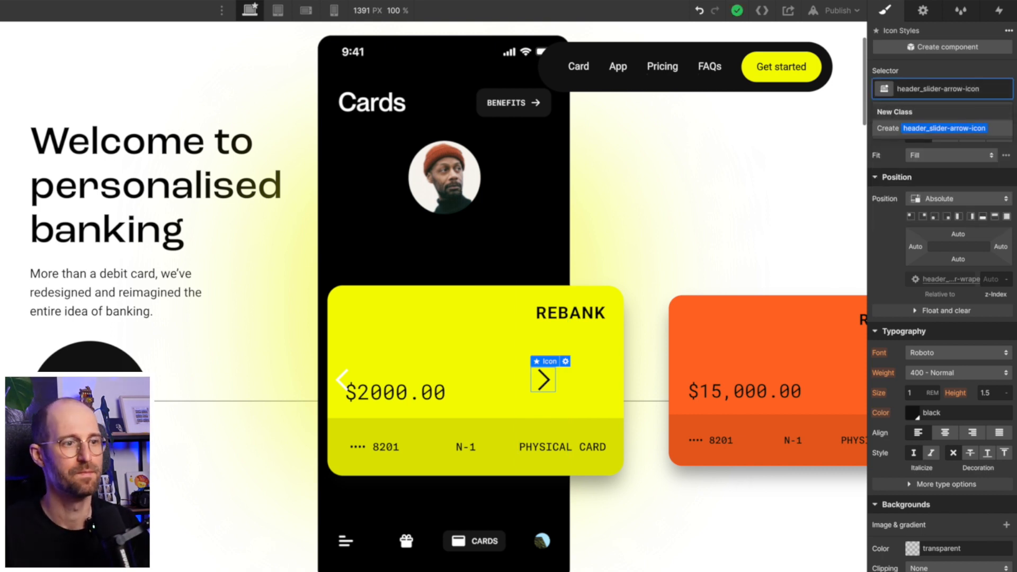
key("Return")
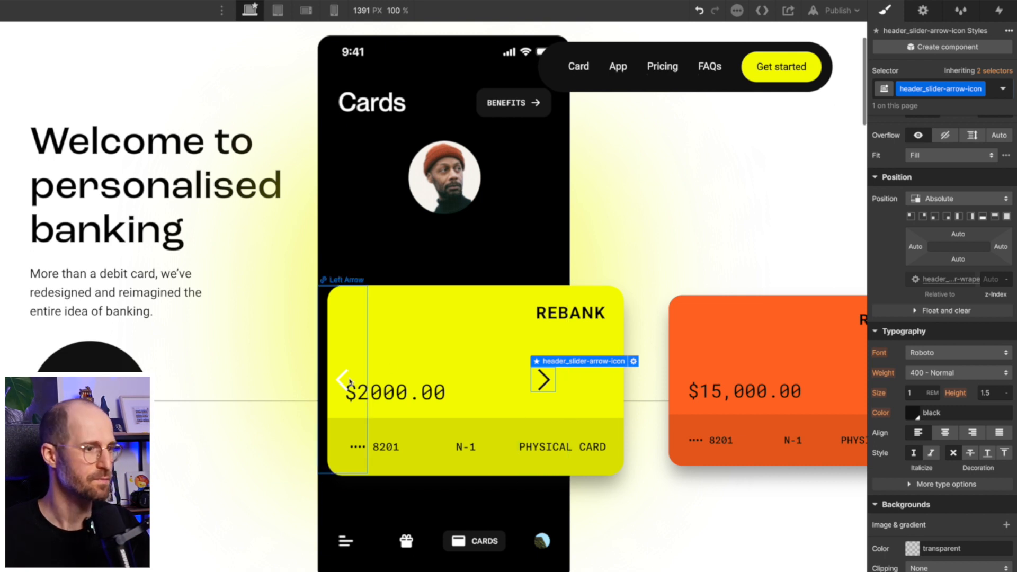
- Apply header_slider-arrow-icon to the left arrow's icon, undoing it on the Left Arrow itself
left_click(354, 353)
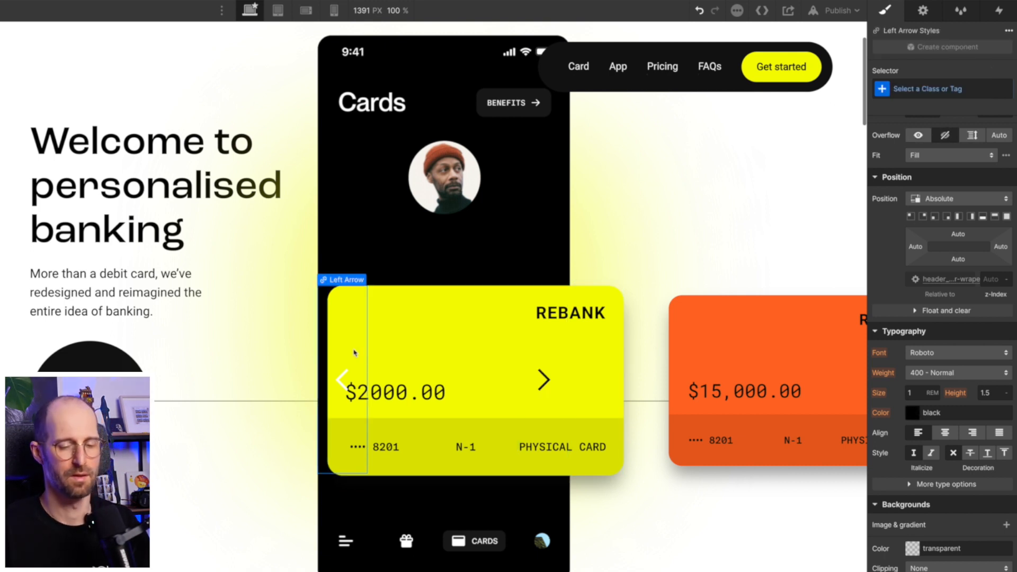
key("ctrl+Return")
type("header_slider-arrow")
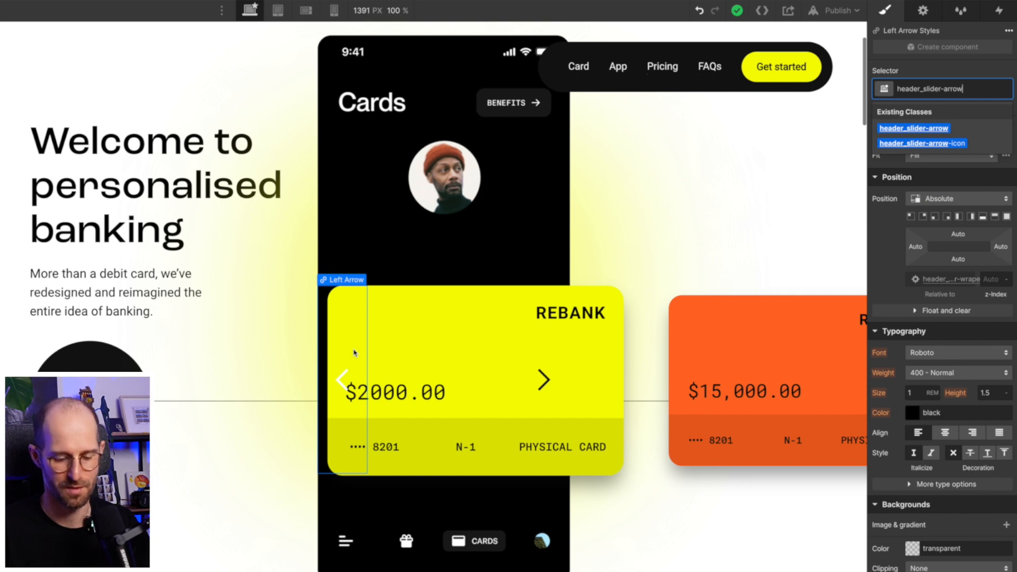
type("-icon")
key("Return")
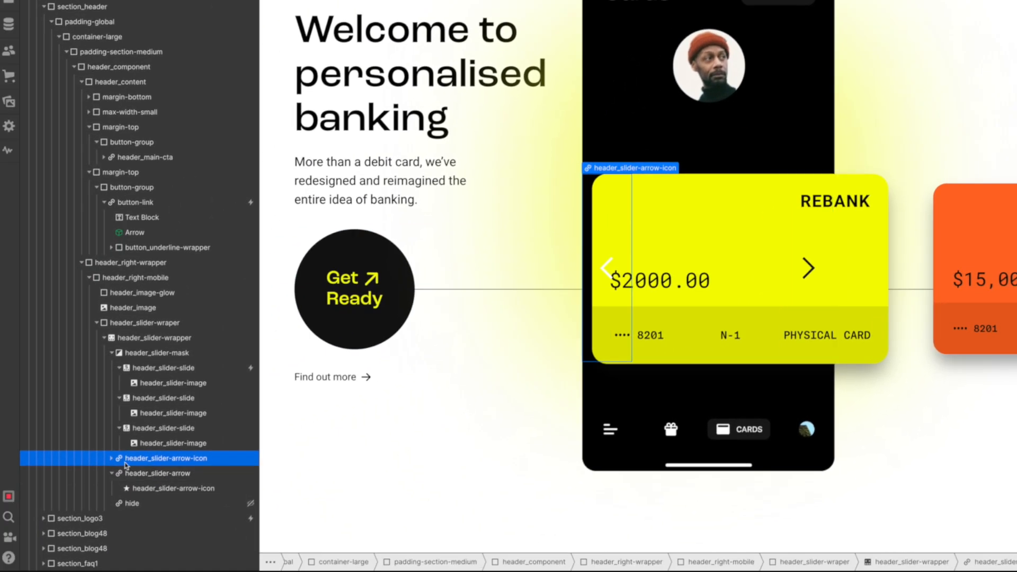
left_click(111, 459)
key("super+z")
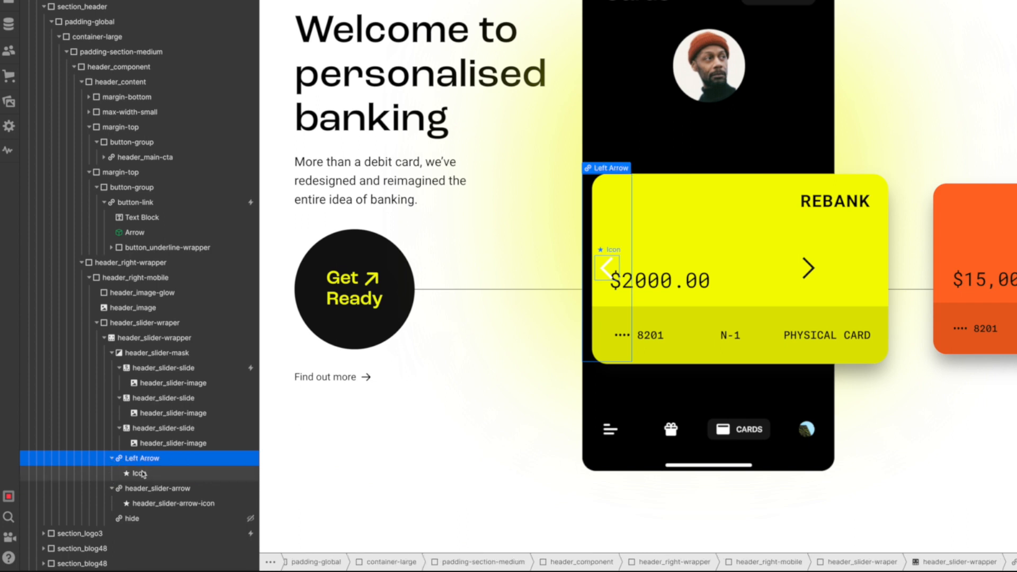
left_click(138, 473)
key("super+Return")
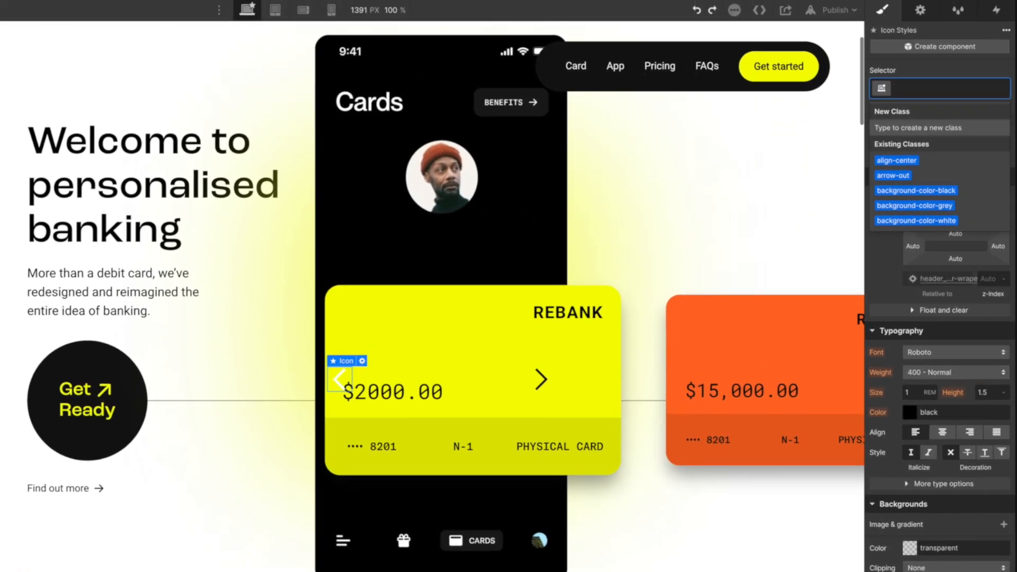
key("super+v")
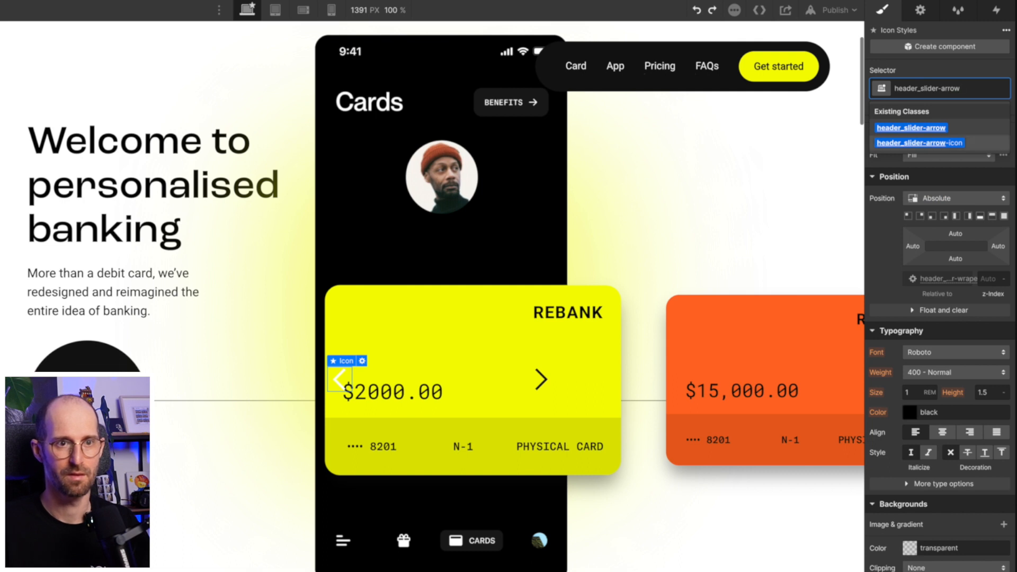
key("Return")
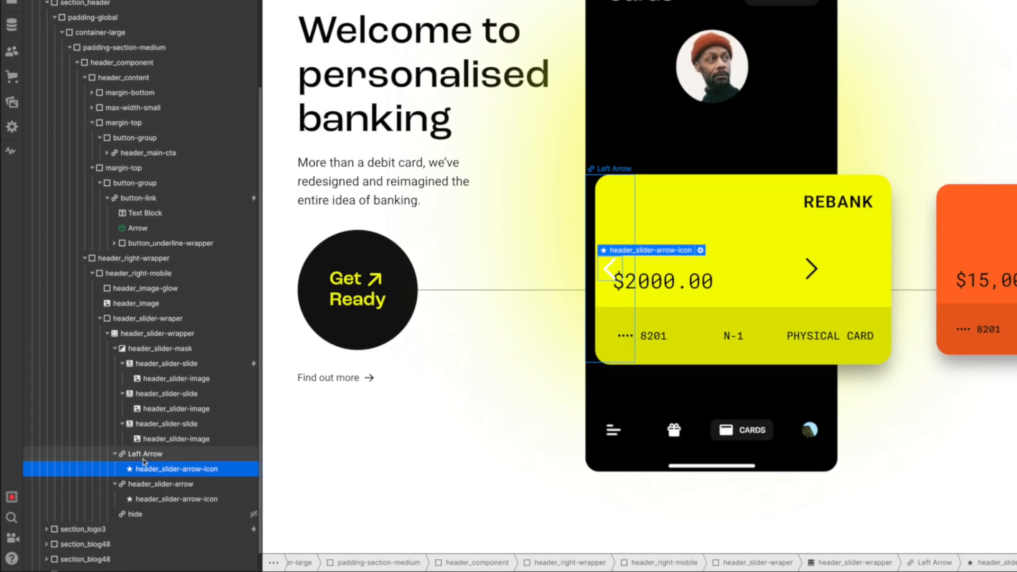
- Give the Left Arrow element the header_slider-arrow class
left_click(144, 458)
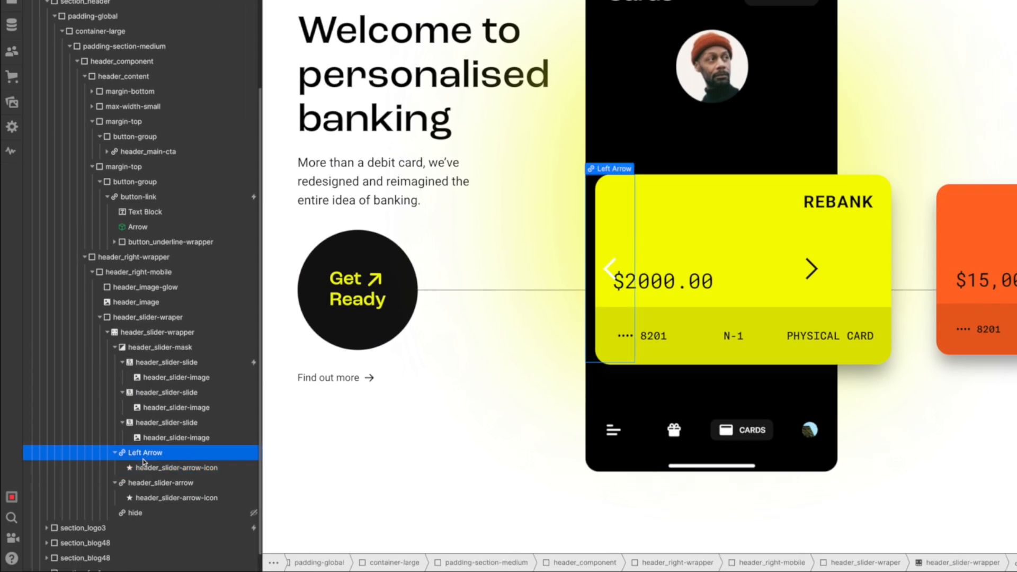
key("super+Return")
key("super+v")
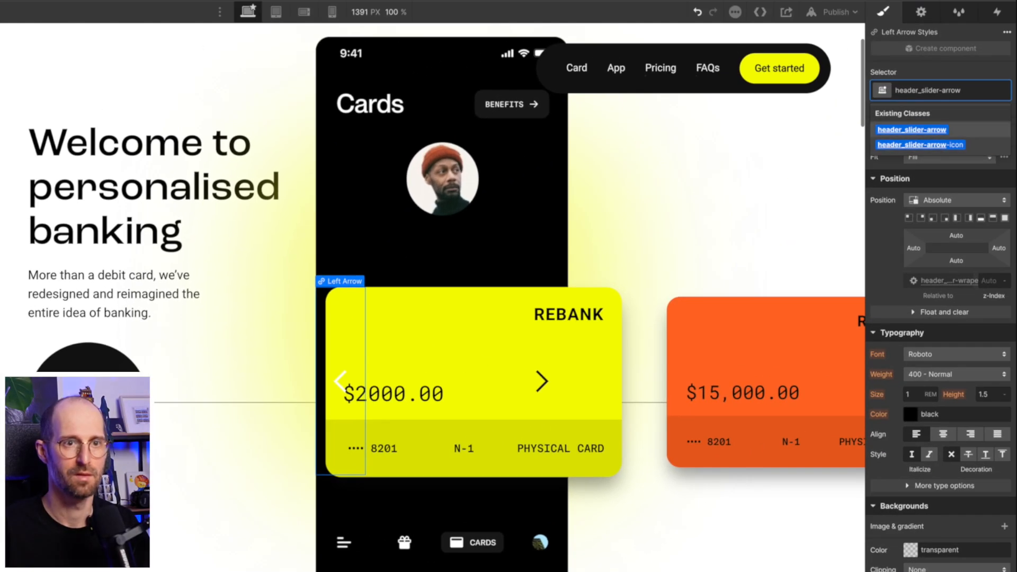
key("Return")
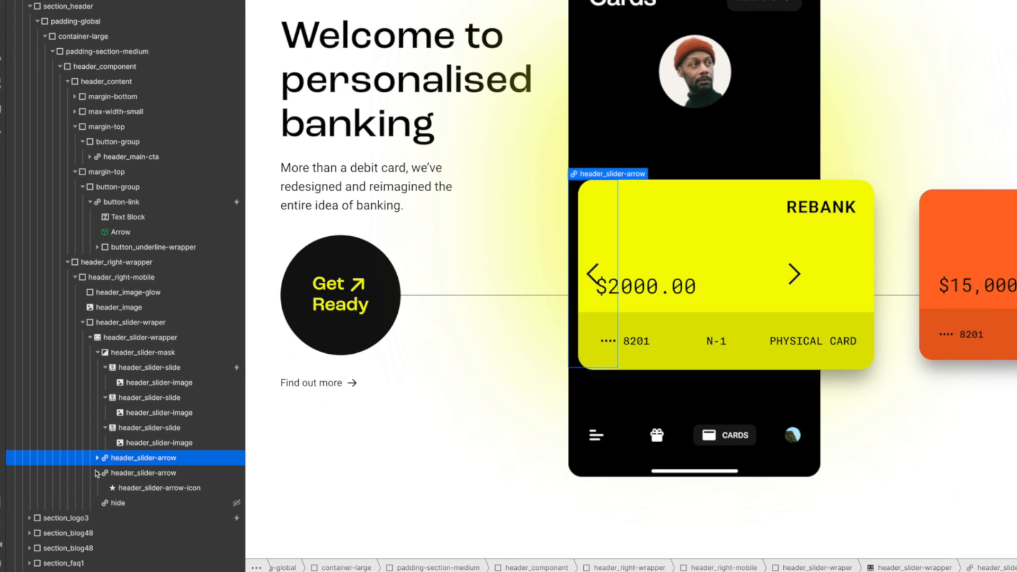
- Collapse the slide contents in the Navigator and select header_slider-mask
left_click(97, 472)
left_click(120, 471)
left_click(105, 368)
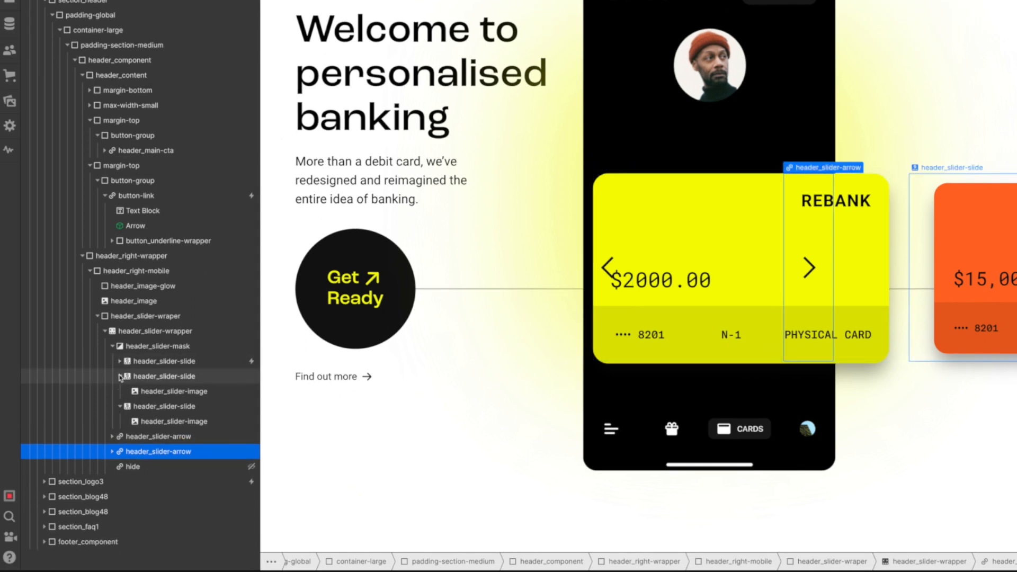
left_click(120, 377)
left_click(121, 392)
left_click(159, 347)
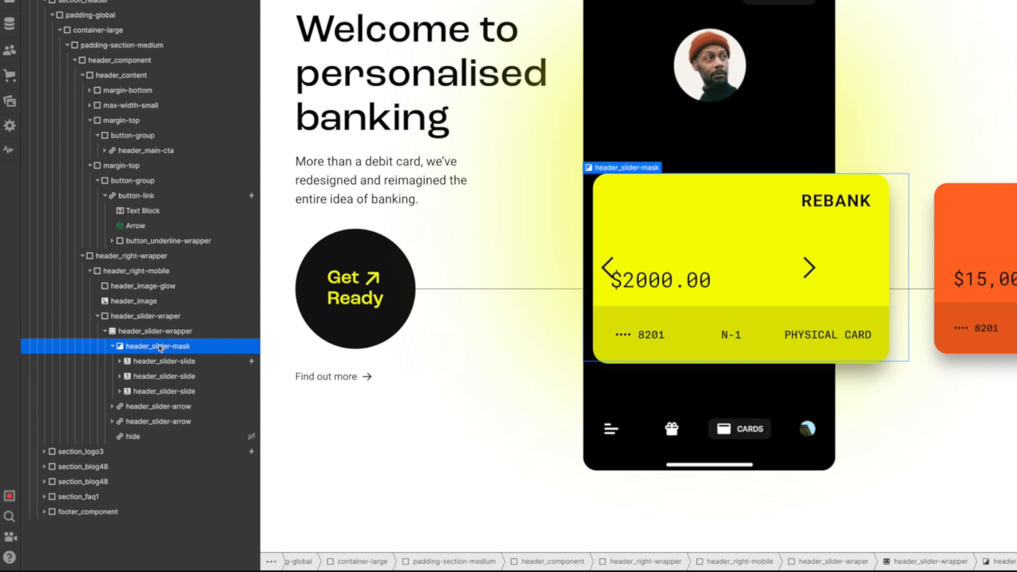
- Change header_slider-mask's position from Relative to Static
left_click(161, 332)
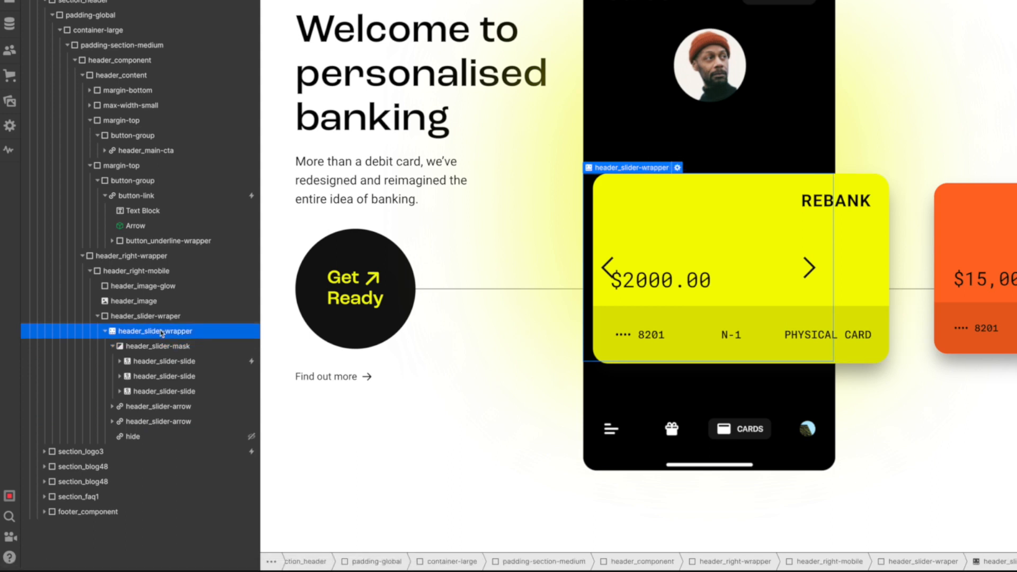
left_click(159, 346)
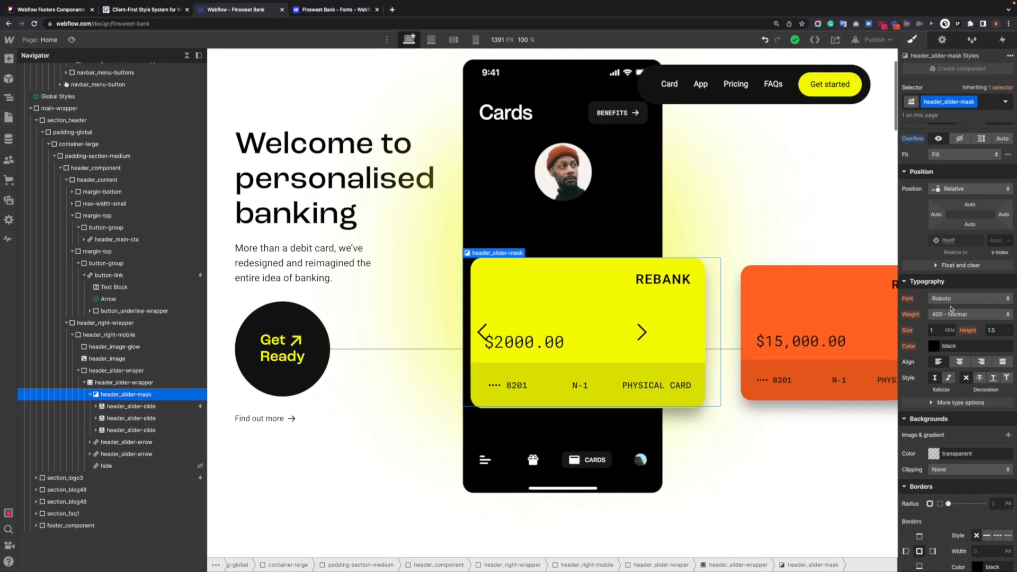
scroll(951, 309, "up", 4)
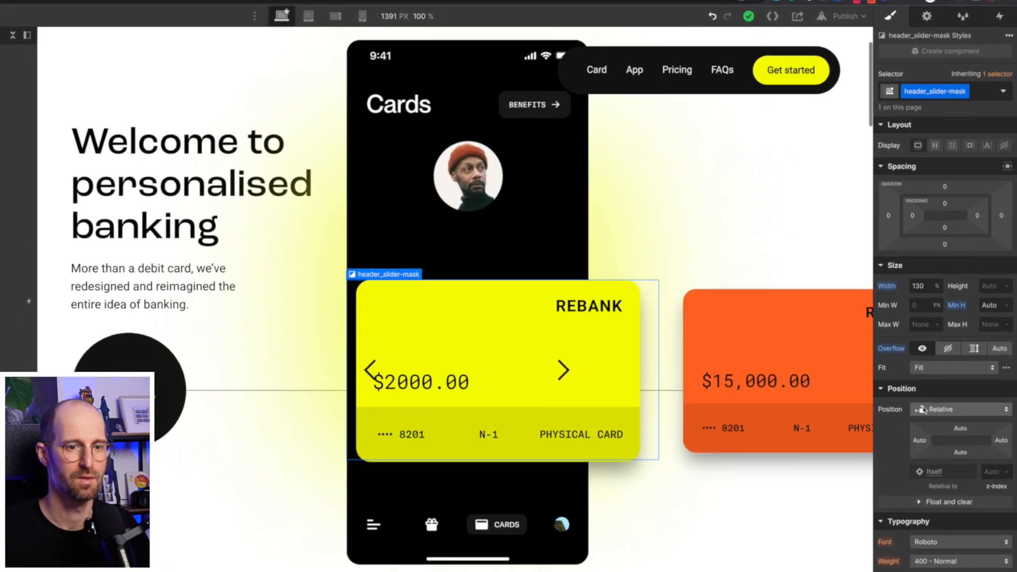
left_click(943, 370)
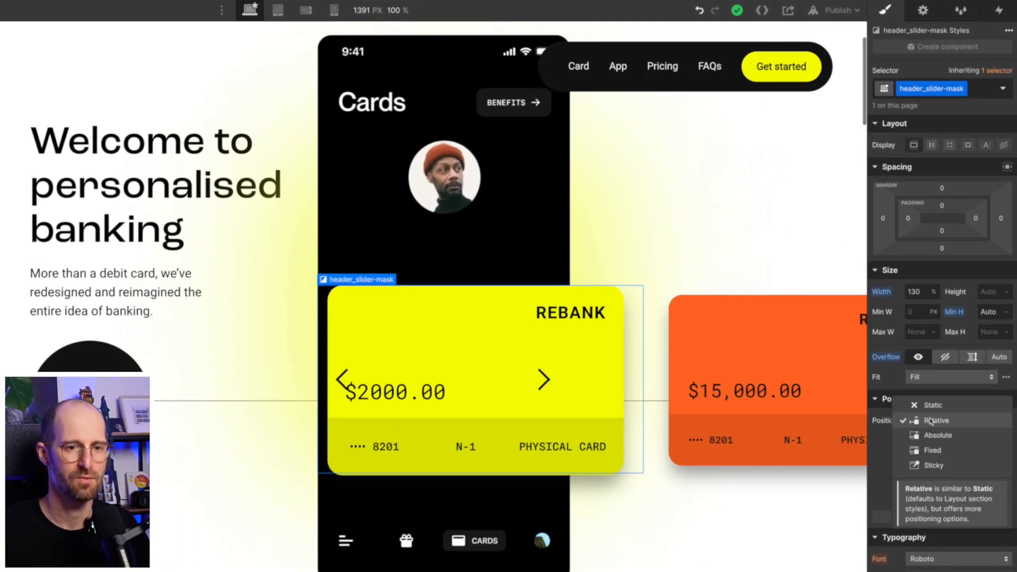
left_click(933, 405)
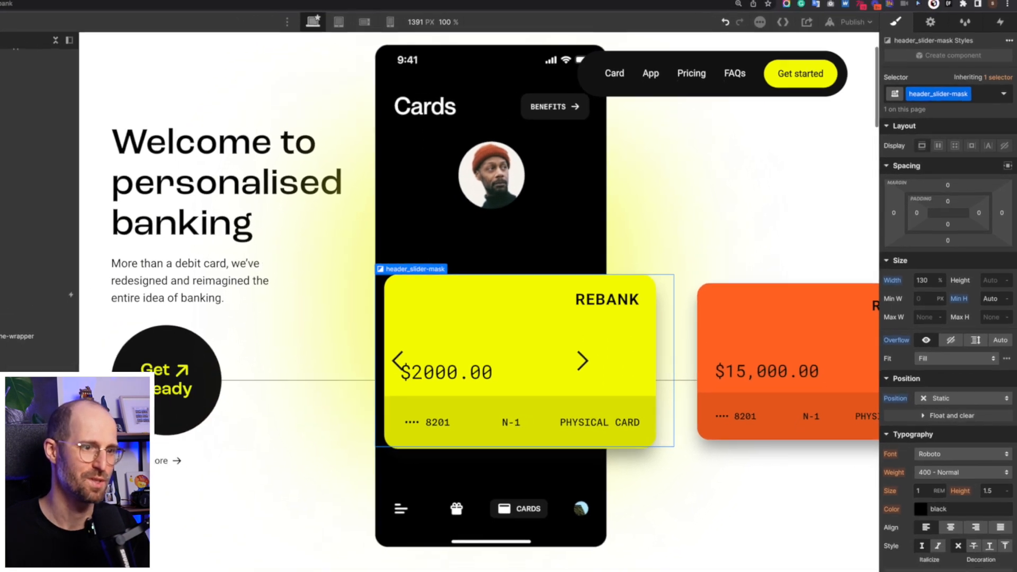
- Check the slider structure in the Navigator and select the second header_slider-arrow
left_click(118, 407)
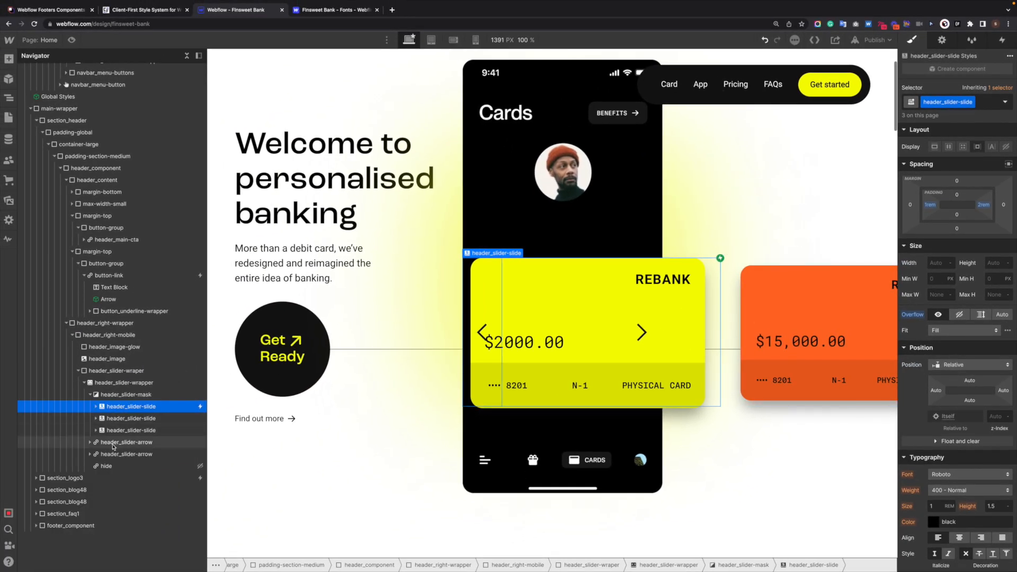
left_click(90, 395)
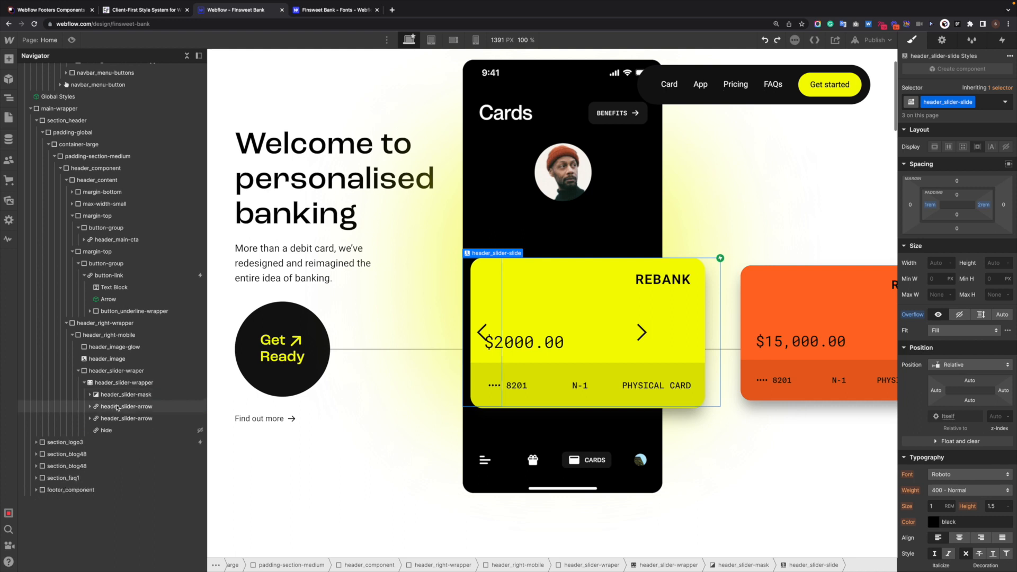
left_click(130, 383)
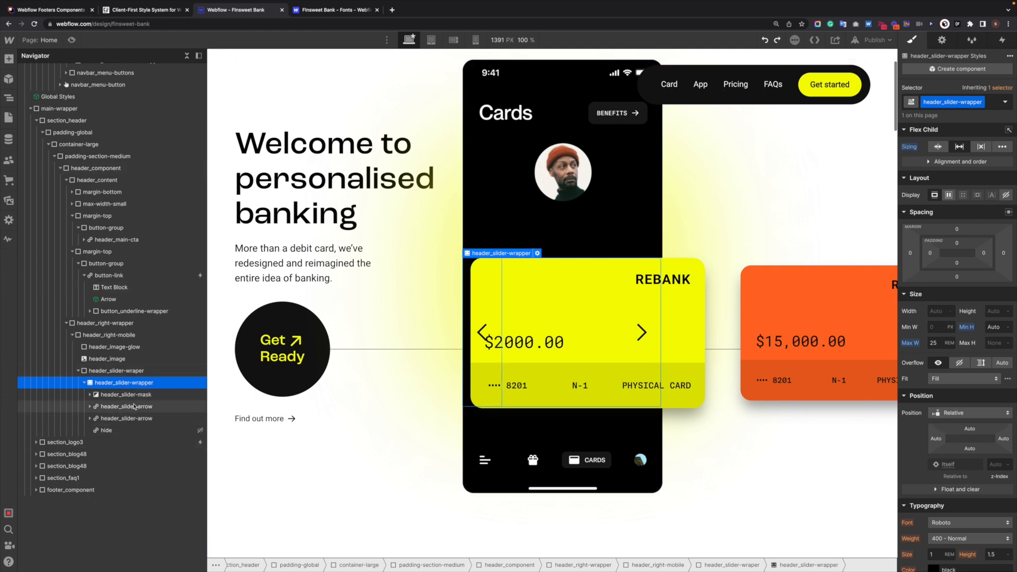
left_click(125, 417)
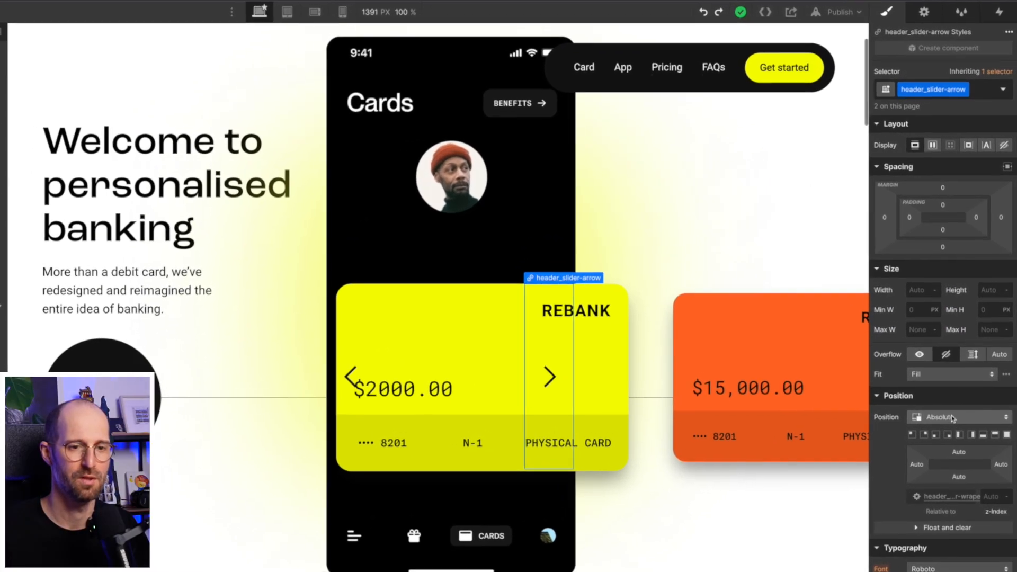
- Add a 2D Move transform of 100% on X to the header_slider-arrow class
scroll(937, 486, "down", 2)
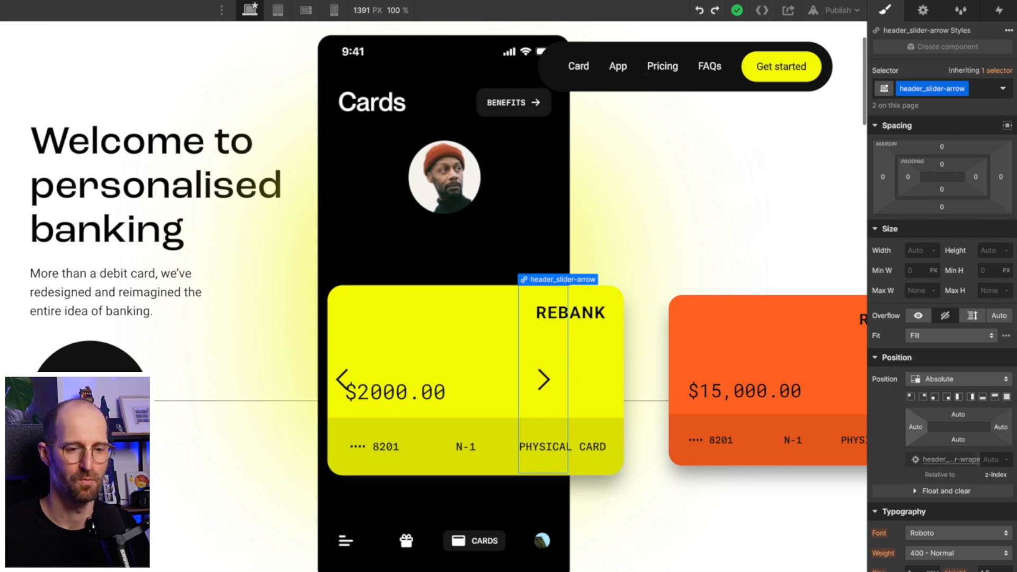
scroll(943, 344, "down", 8)
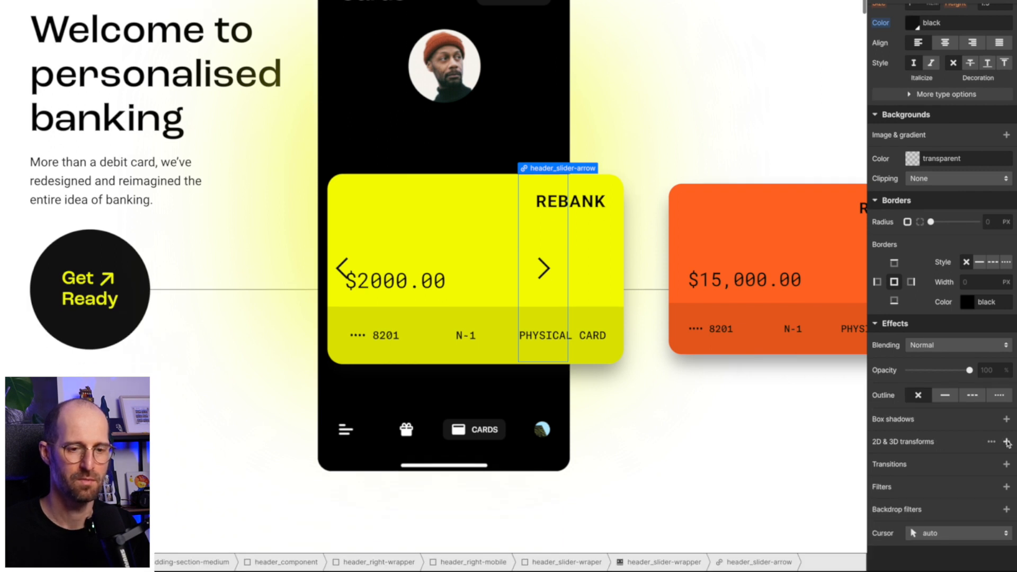
left_click(1006, 442)
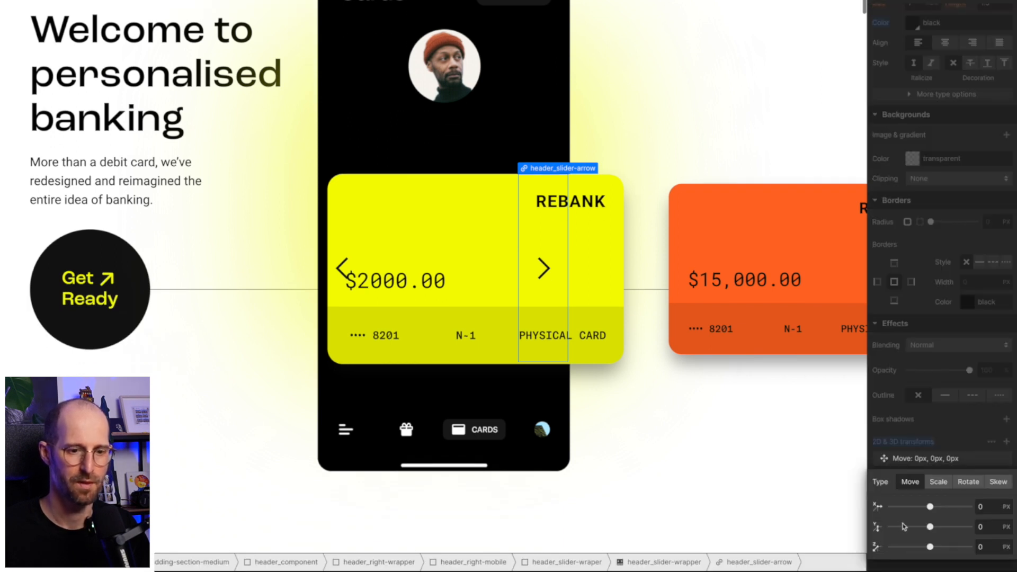
left_click(983, 507)
type("100")
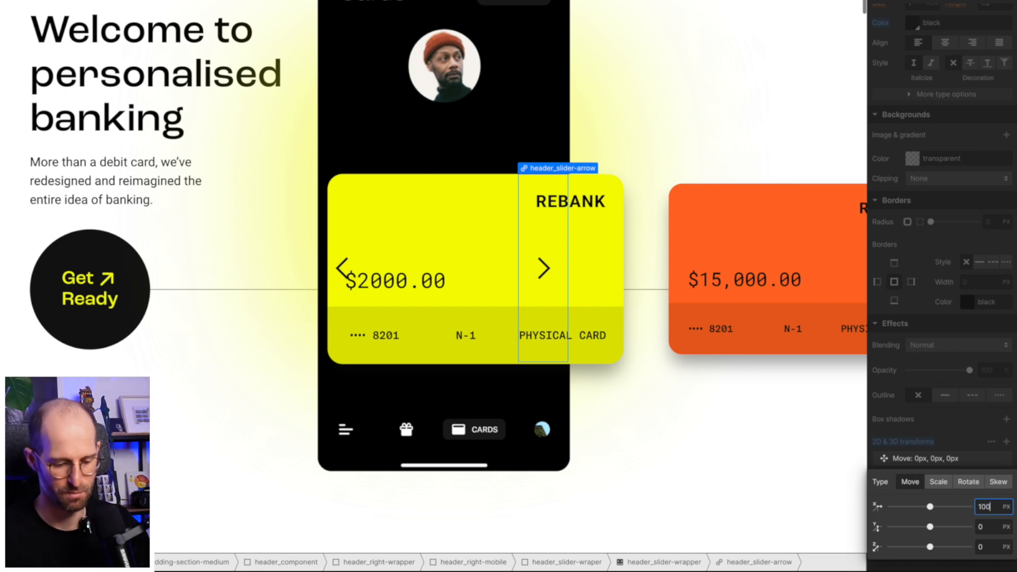
type("%")
key("Return")
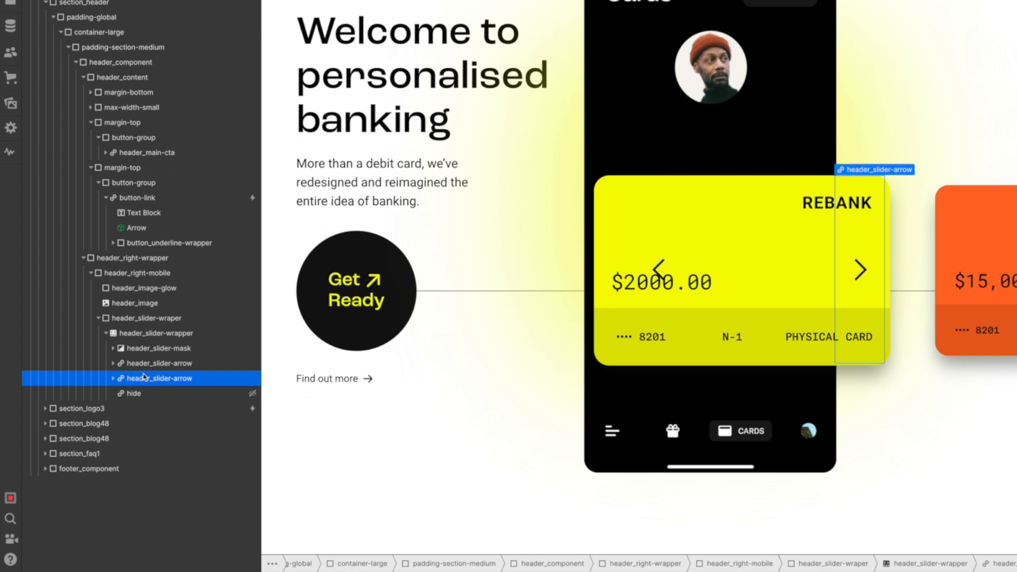
left_click(154, 366)
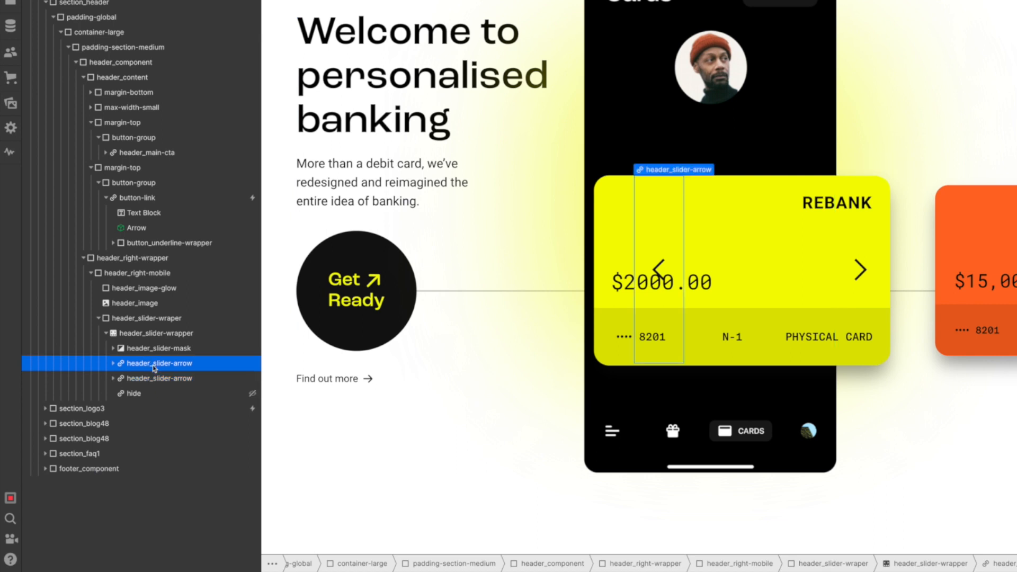
- Add combo class is-left to the first arrow and is-right to the second
key("super+Return")
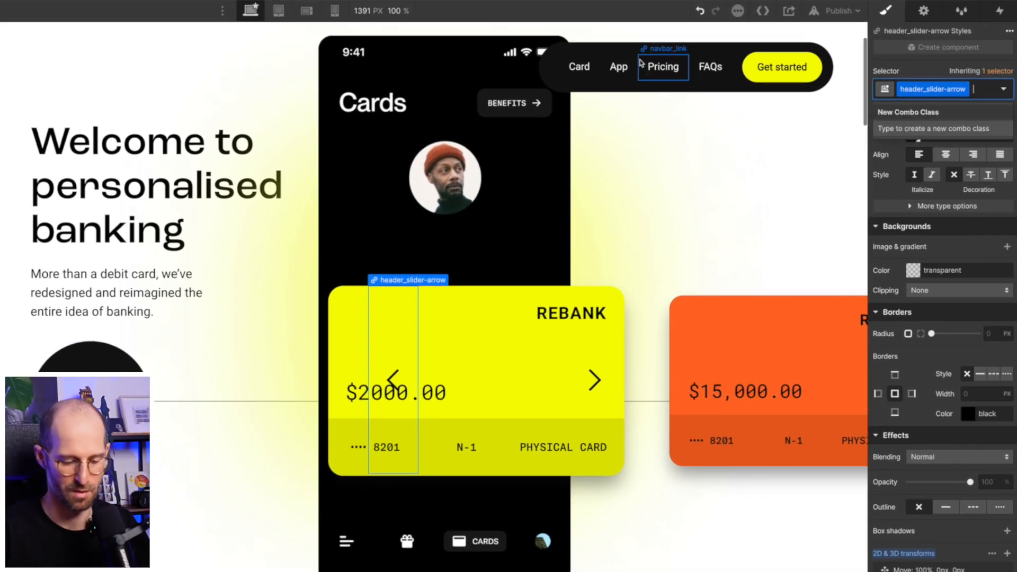
type("is-left")
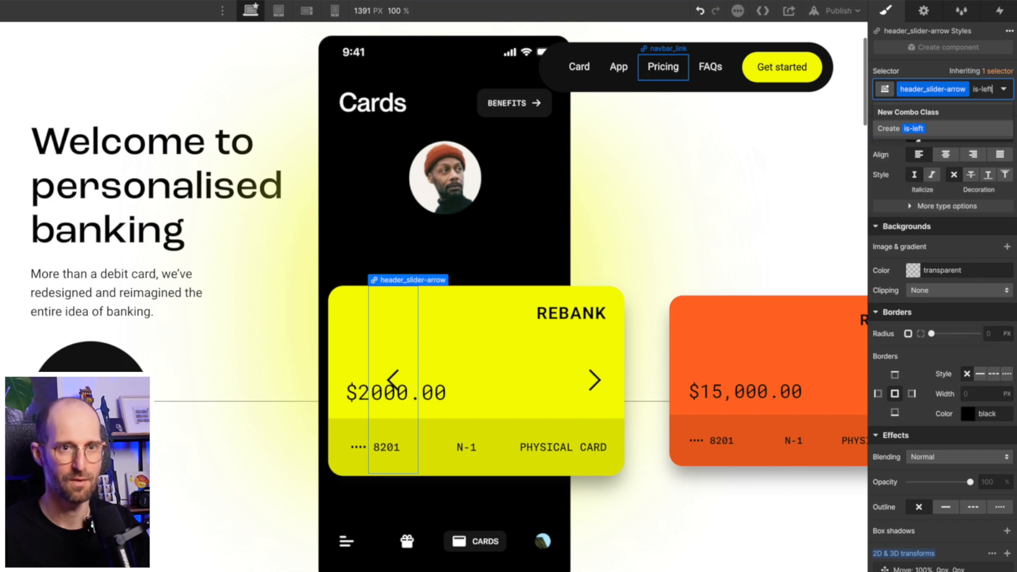
key("Return")
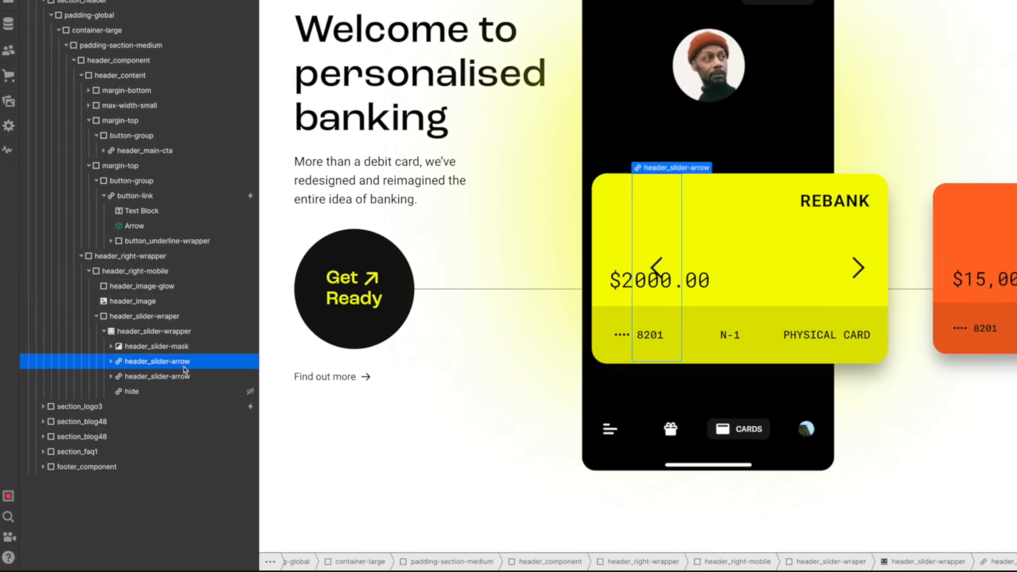
left_click(182, 375)
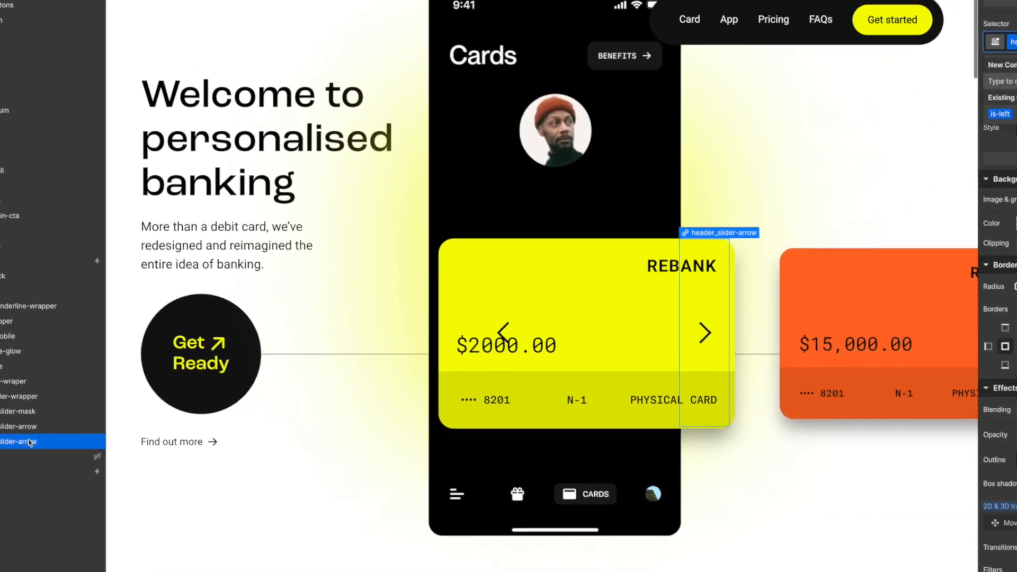
type("is-right")
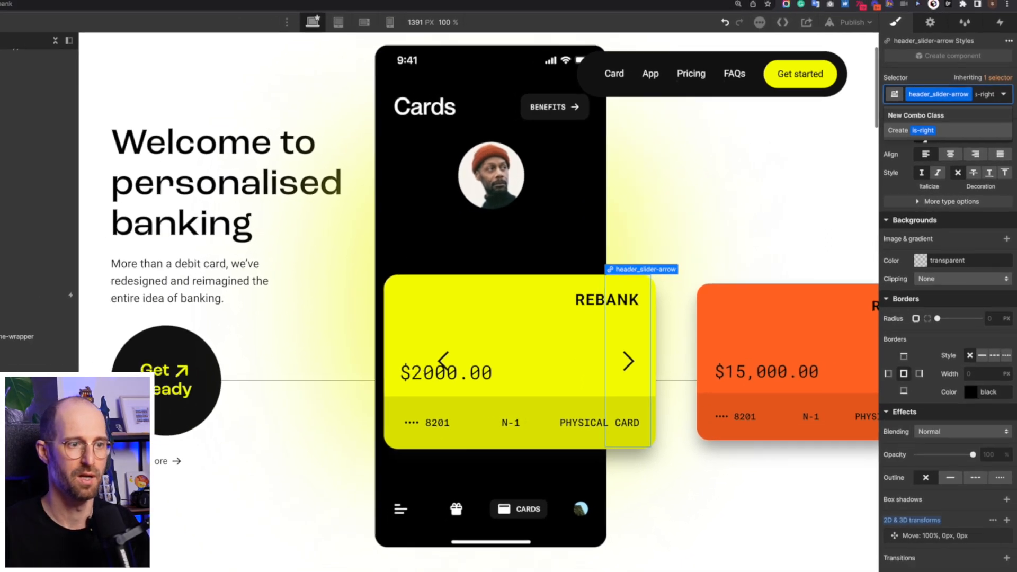
key("Return")
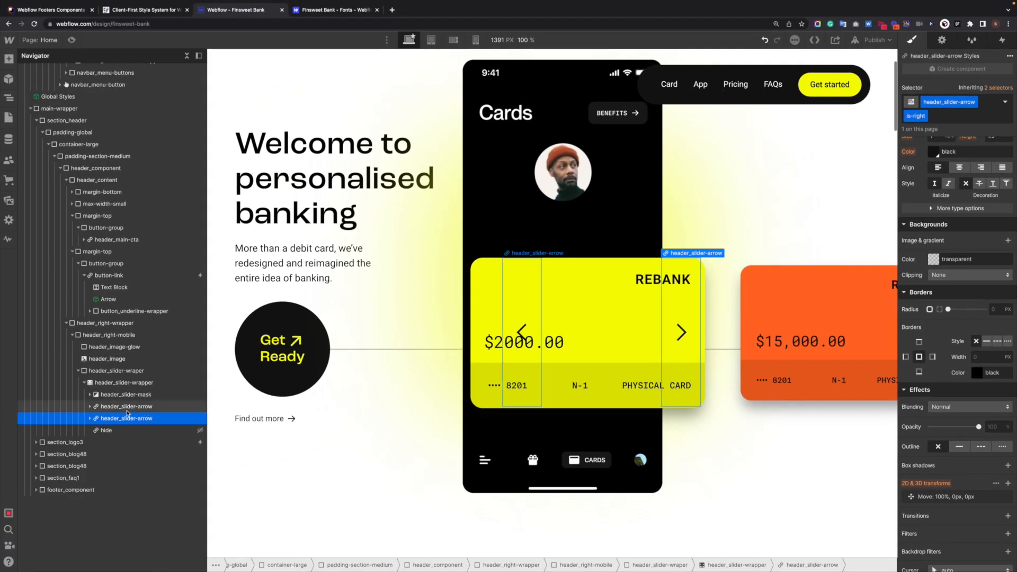
left_click(131, 407)
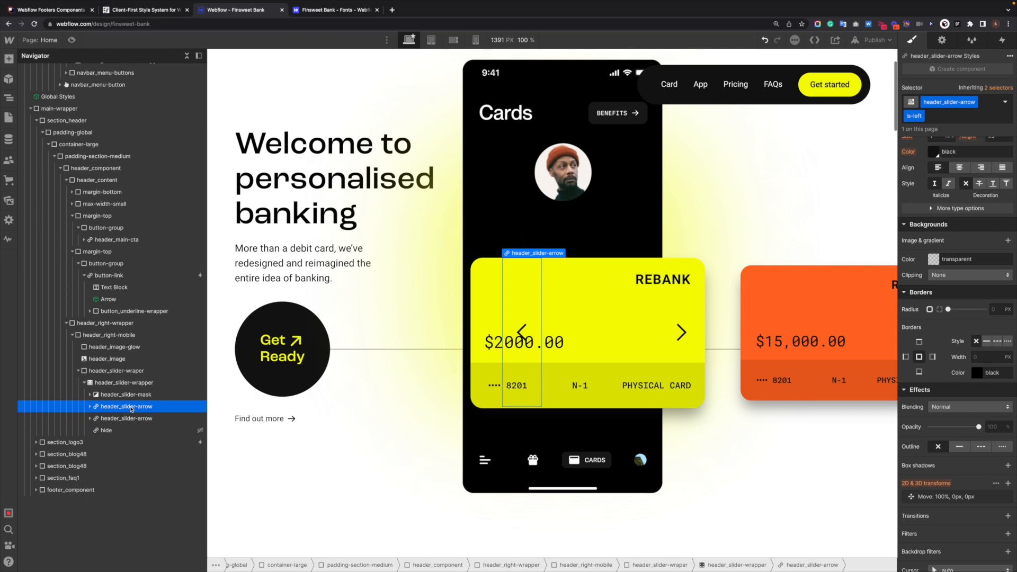
scroll(952, 401, "up", 5)
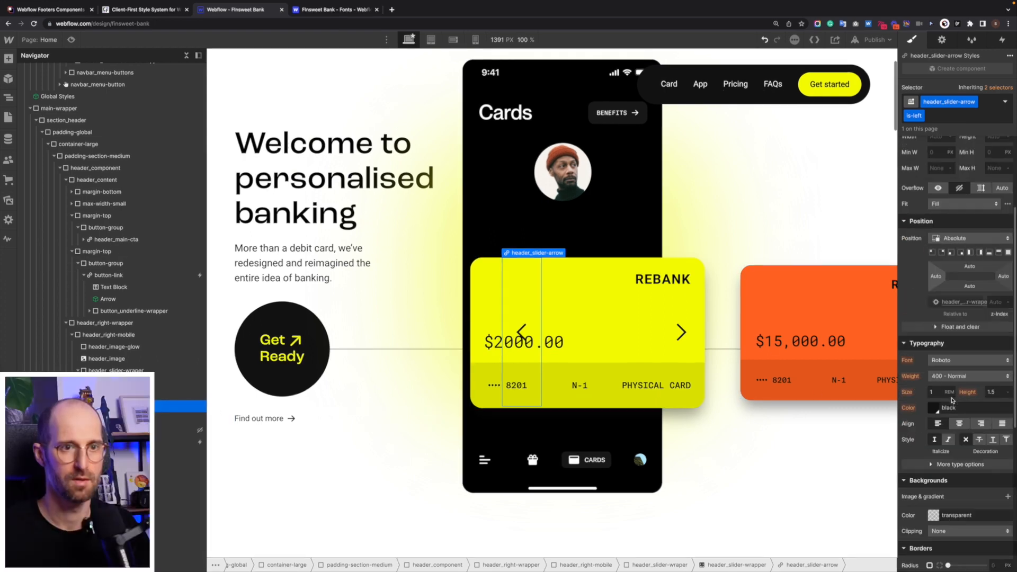
- Set the is-left arrow's right position offset to 0 and its Move X to 0%
scroll(952, 401, "up", 3)
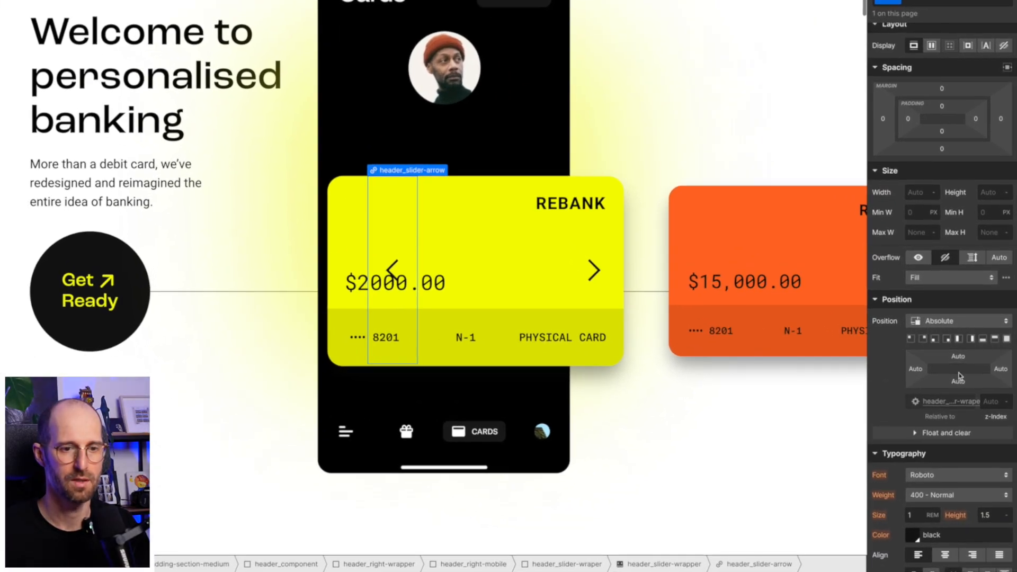
left_click(999, 371)
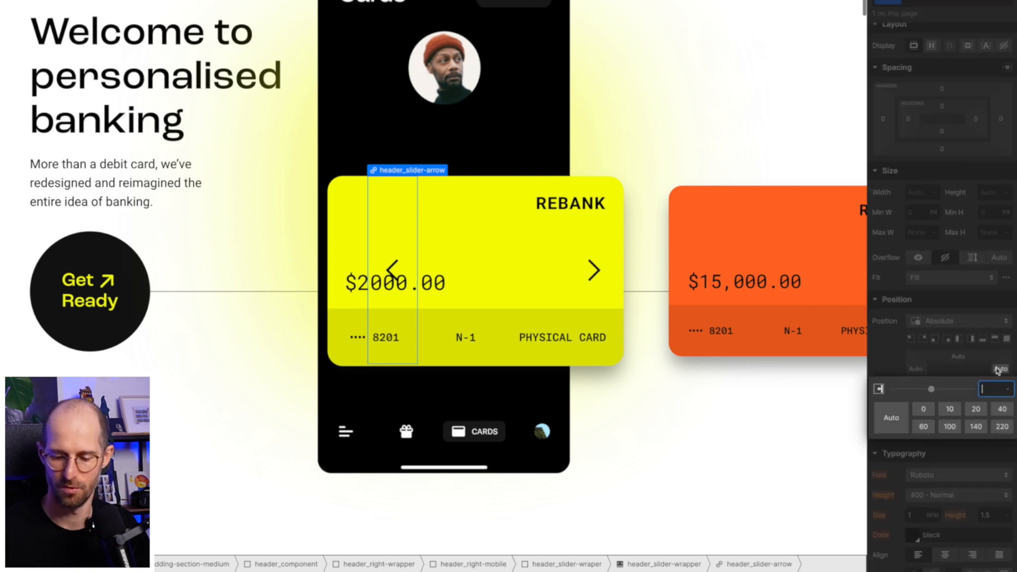
key("Return")
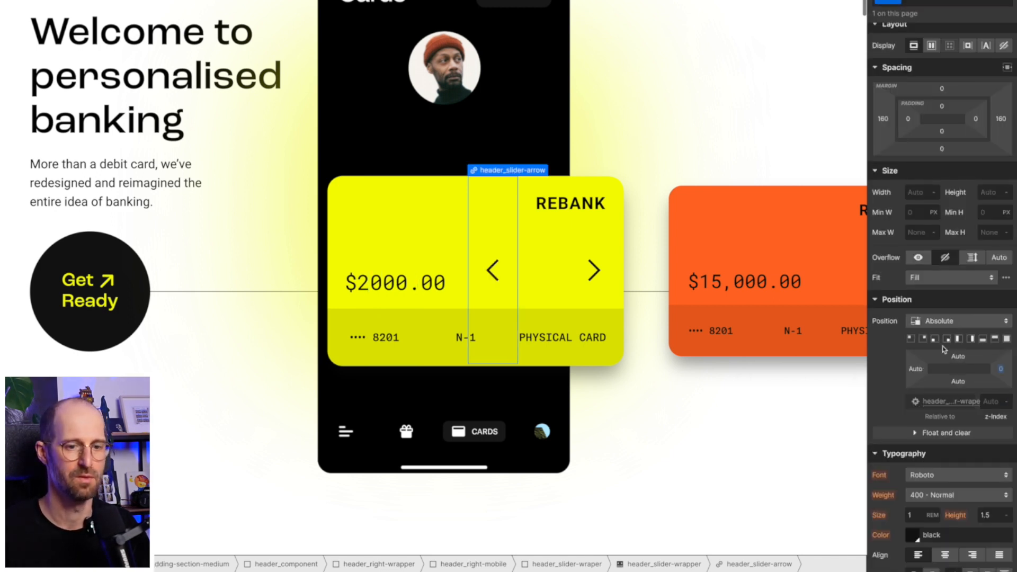
scroll(974, 364, "down", 10)
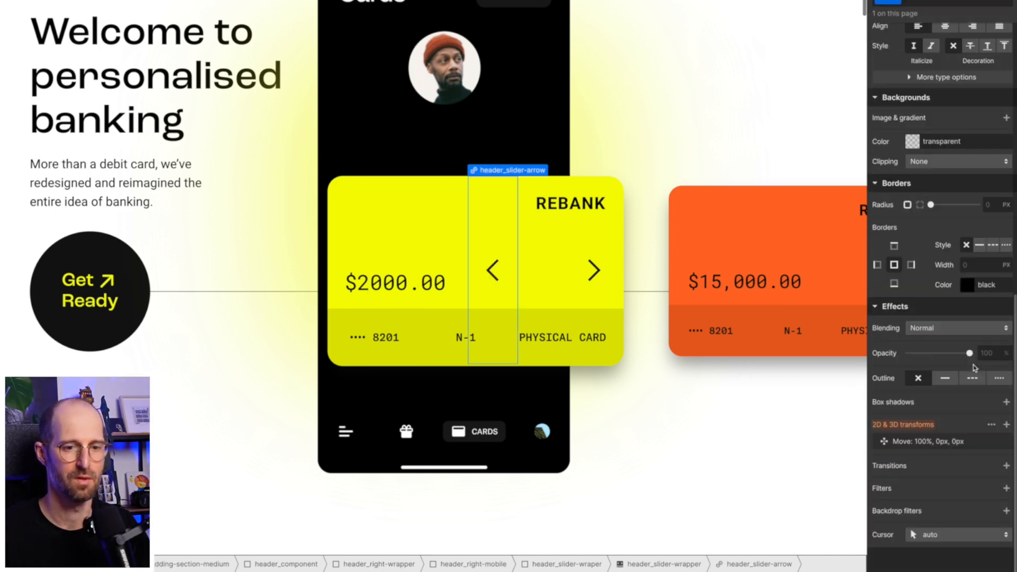
left_click(967, 444)
double_click(994, 488)
type("0")
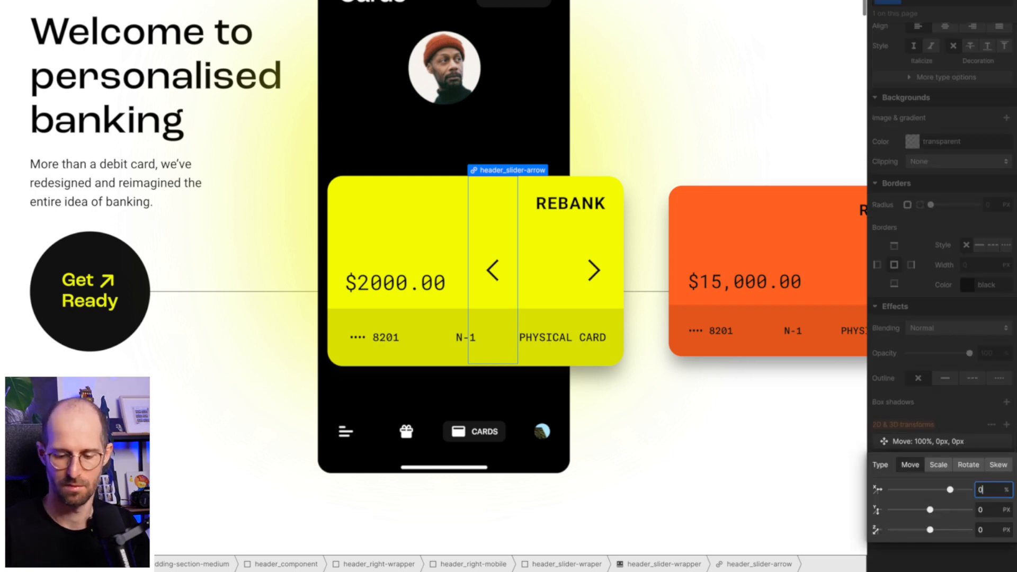
key("Return")
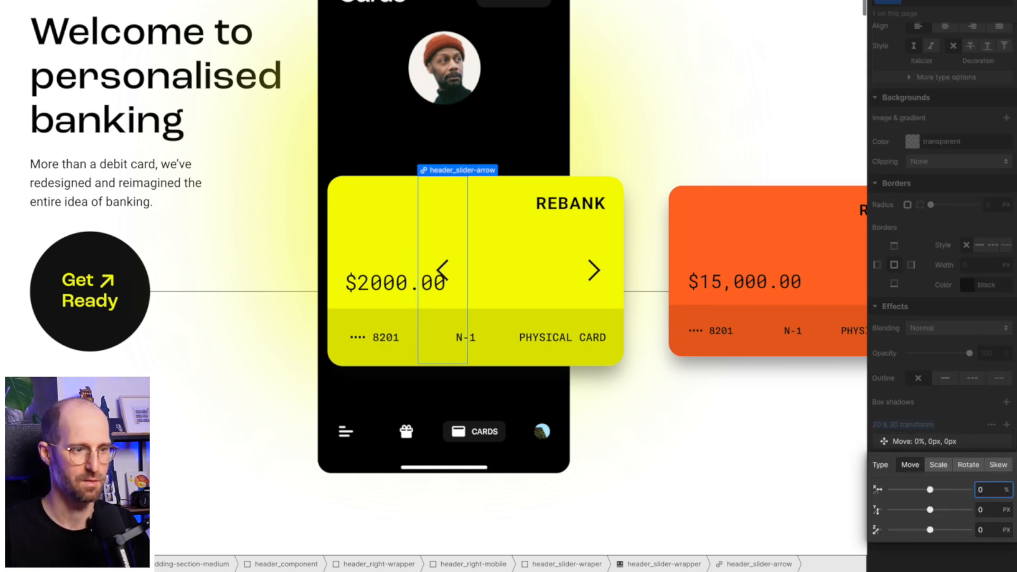
left_click(973, 425)
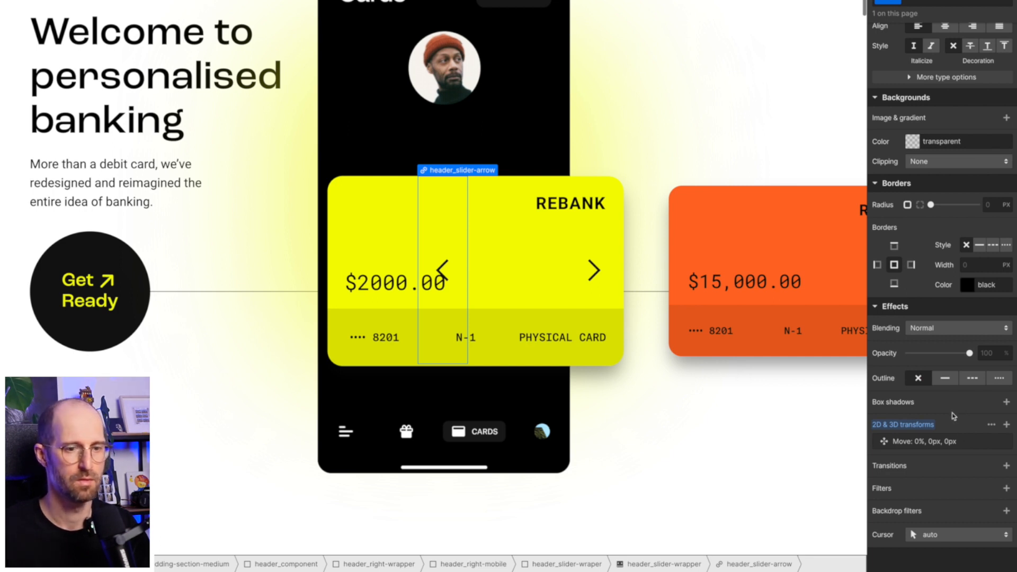
- Set the is-left arrow's left and right margins to 0
scroll(958, 398, "up", 10)
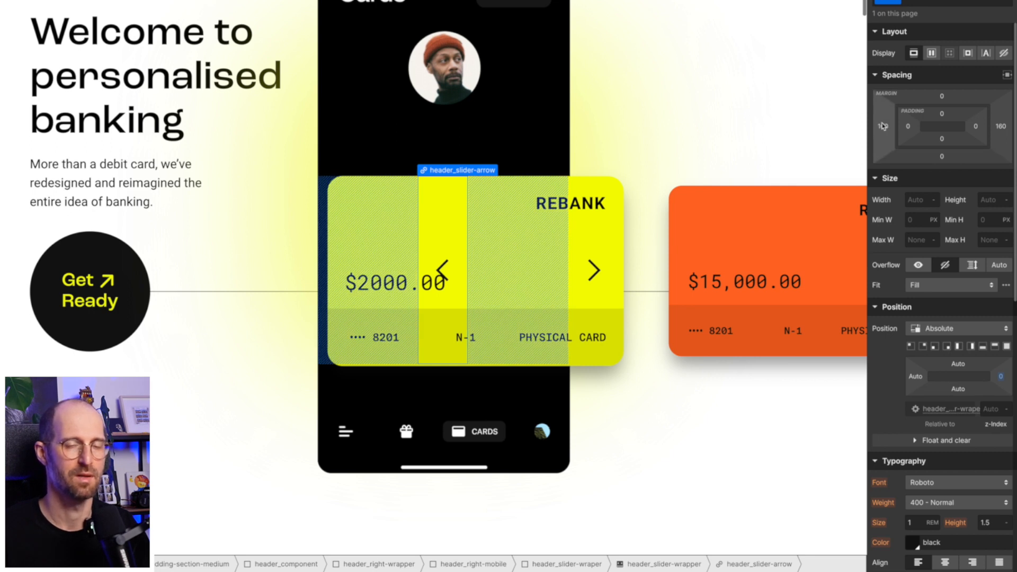
left_click(881, 127)
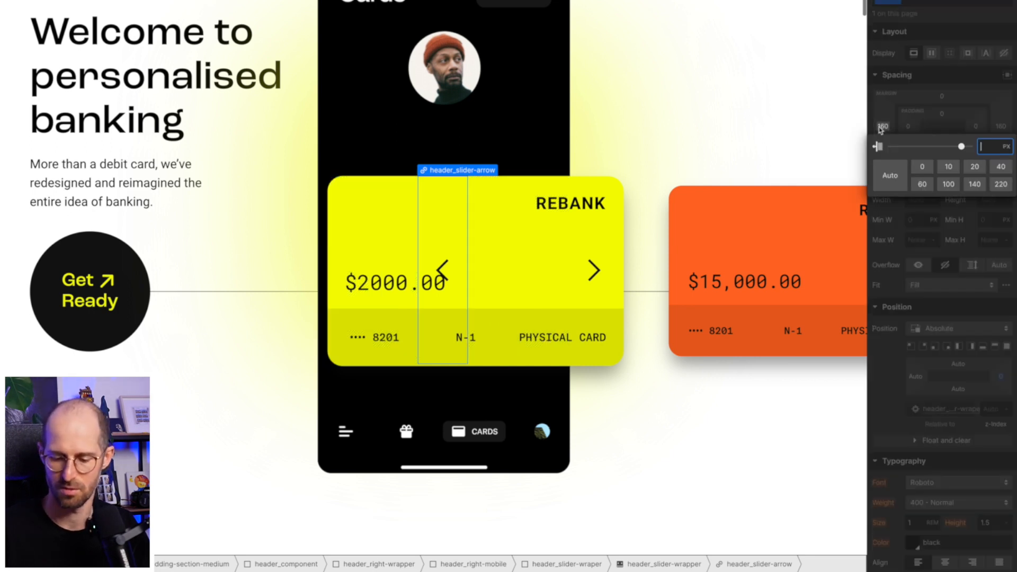
type("0")
key("Return")
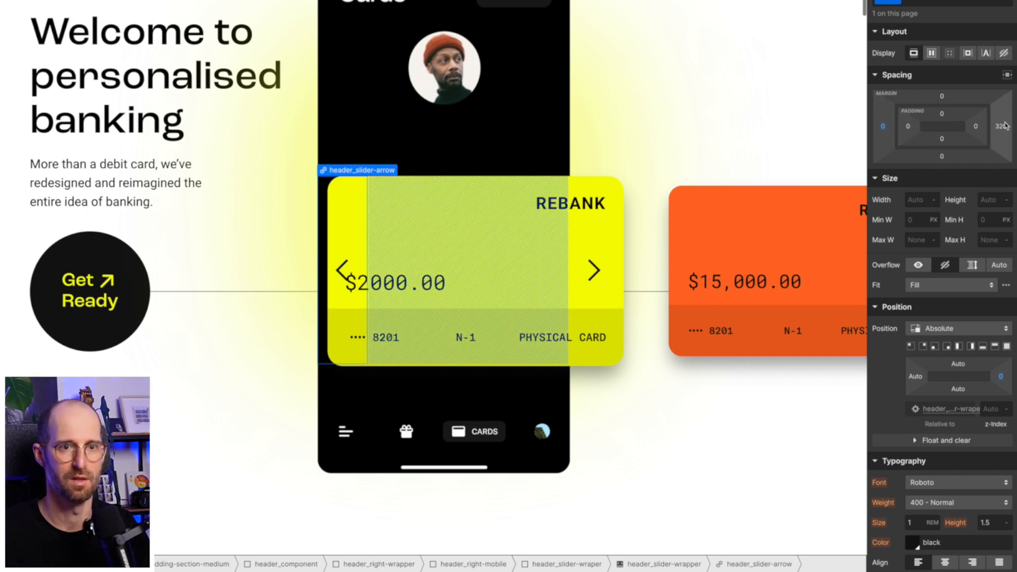
left_click(999, 129)
type("0")
key("Return")
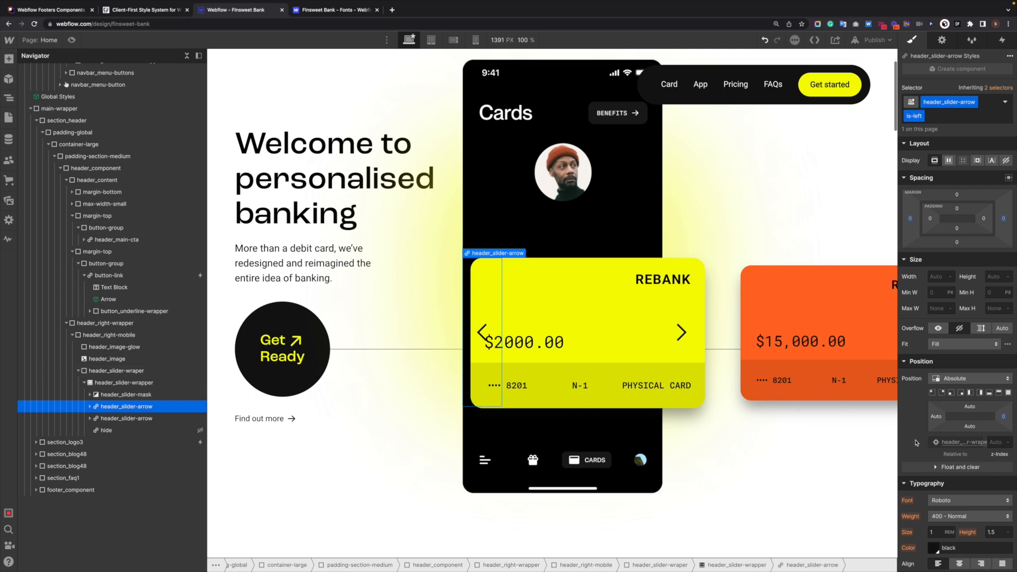
- Set the right slider arrow's left margin to 0
left_click(112, 419)
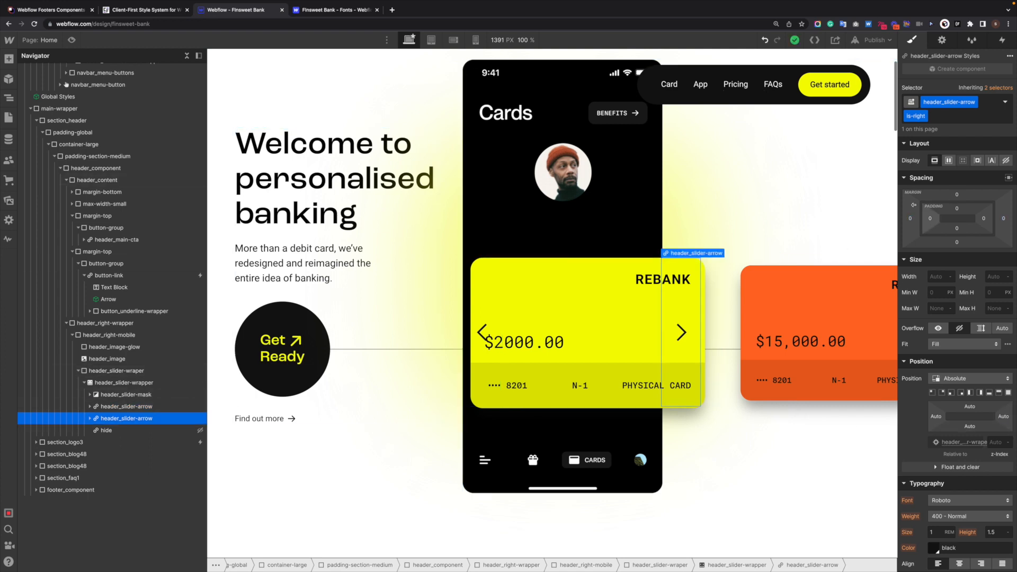
left_click(910, 220)
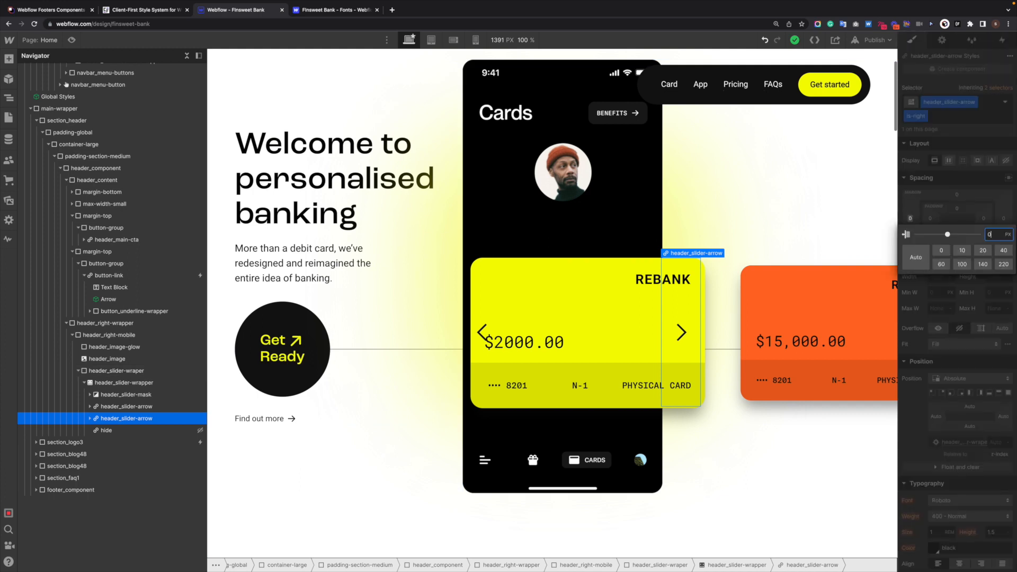
key("Return")
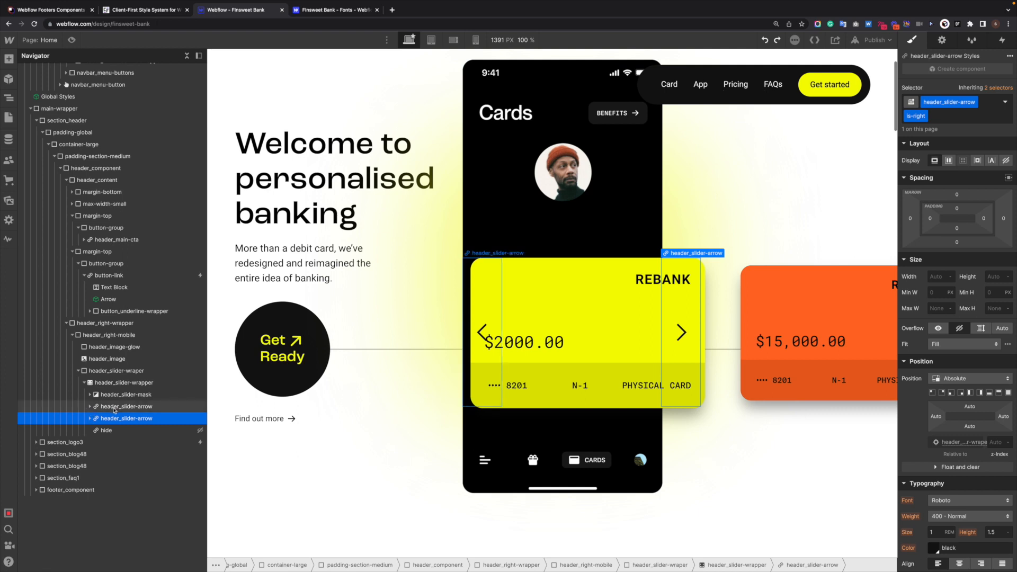
- Anchor the left slider arrow to the card's right side
left_click(128, 406)
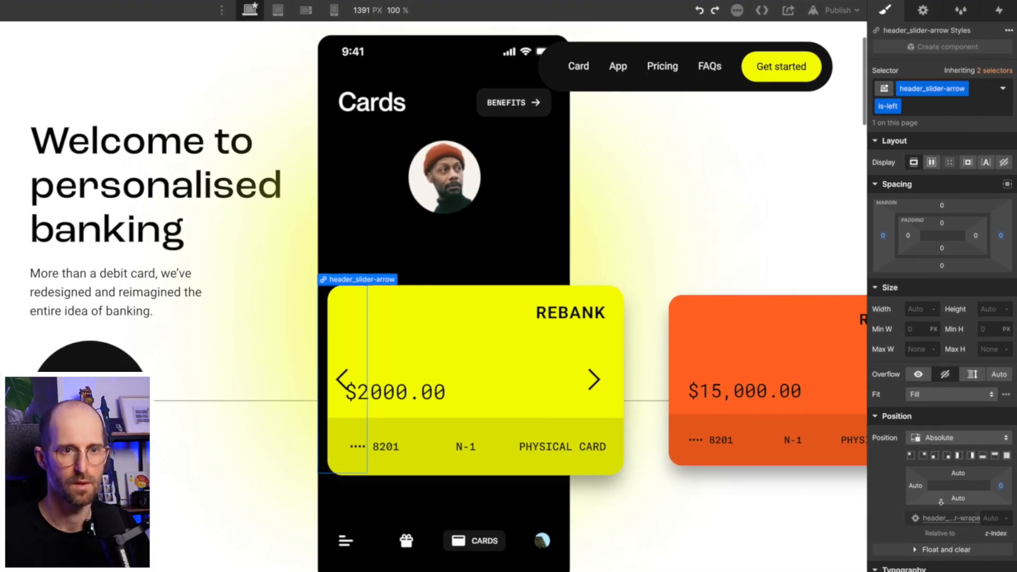
scroll(941, 502, "down", 2)
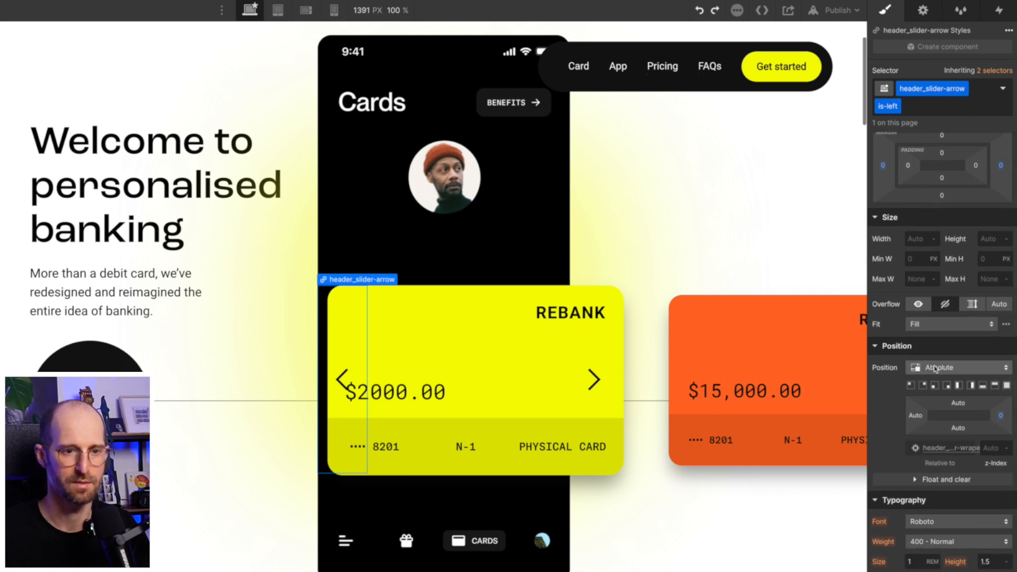
scroll(946, 487, "down", 8)
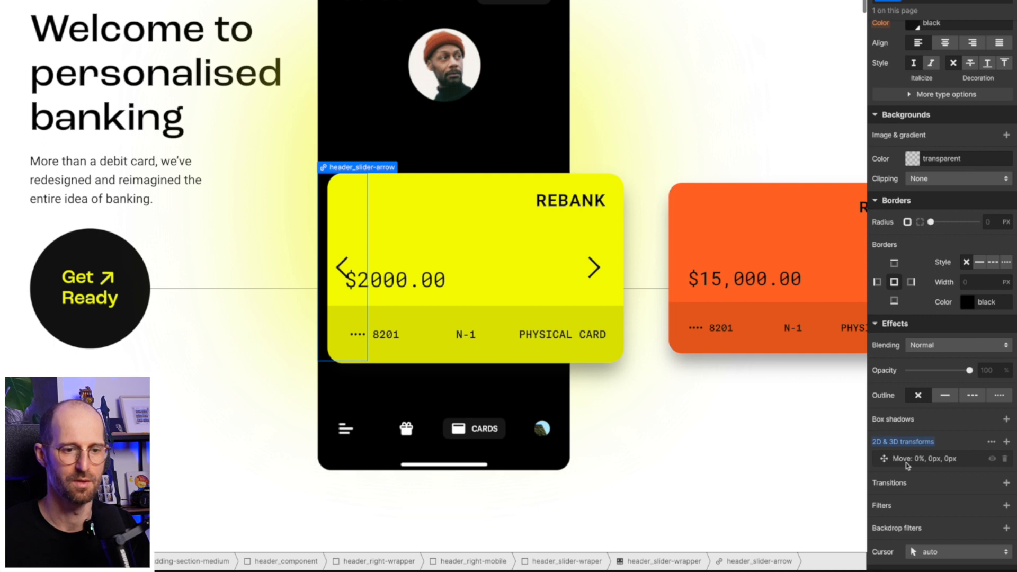
scroll(919, 412, "up", 8)
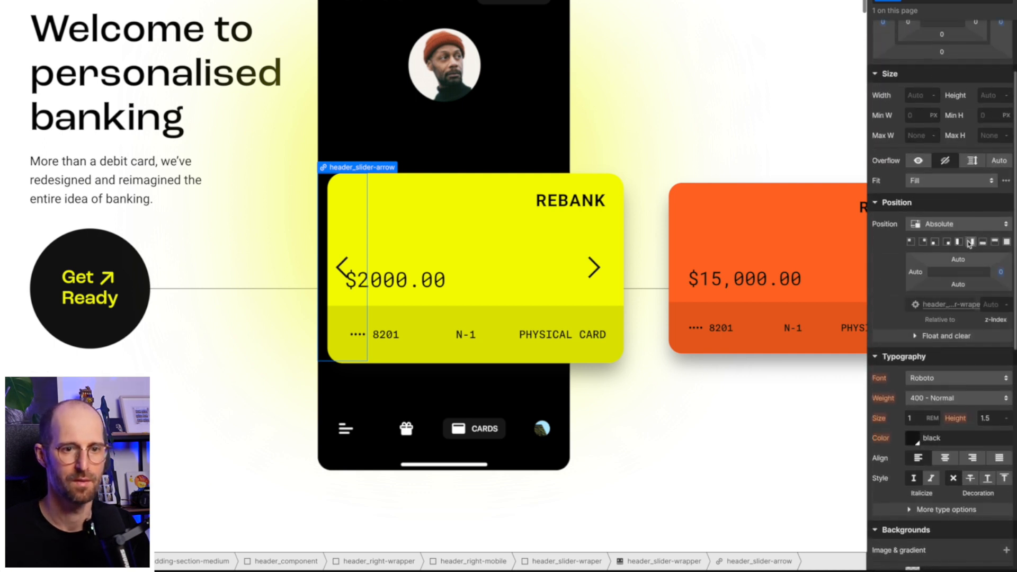
left_click(970, 242)
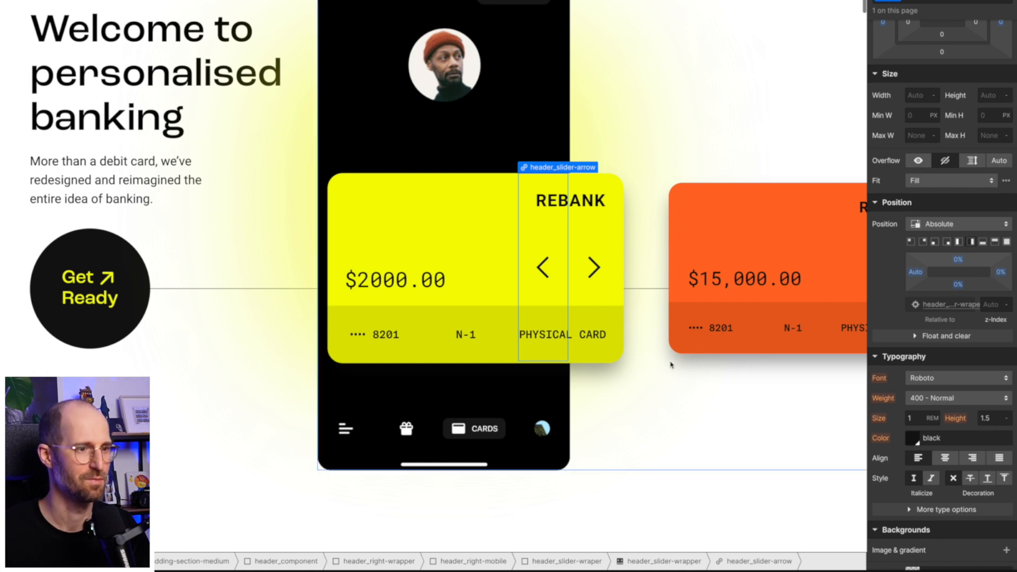
scroll(590, 299, "up", 1)
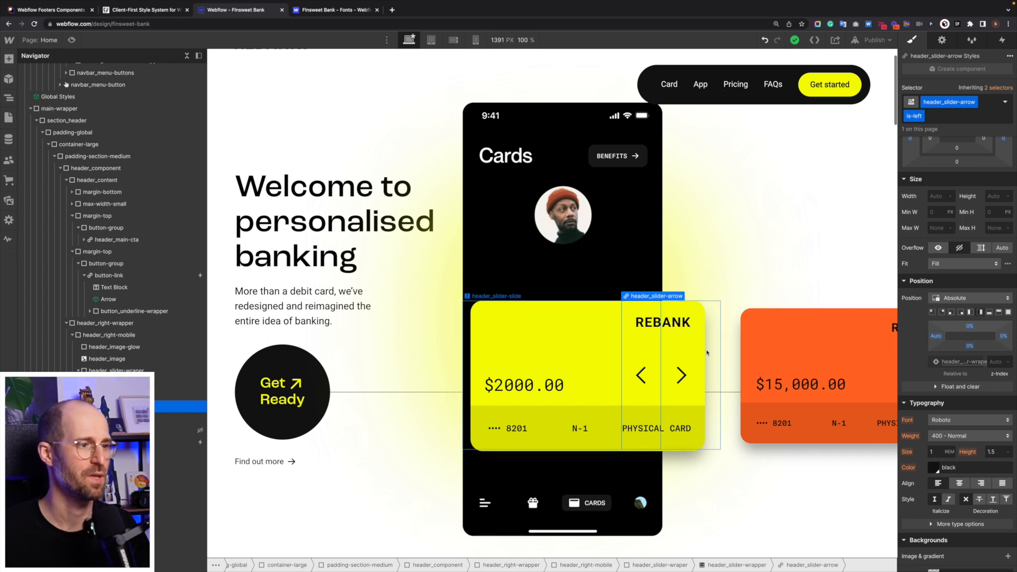
scroll(707, 353, "up", 1)
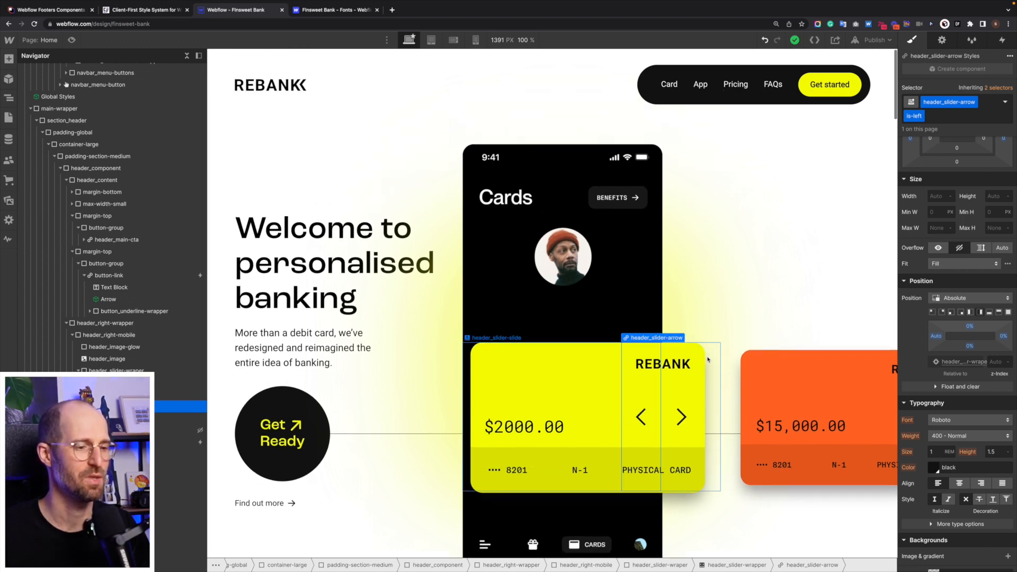
- Raise the slider wrapper's top padding to about 41%, then check the left arrow's inherited selectors
left_click(483, 247)
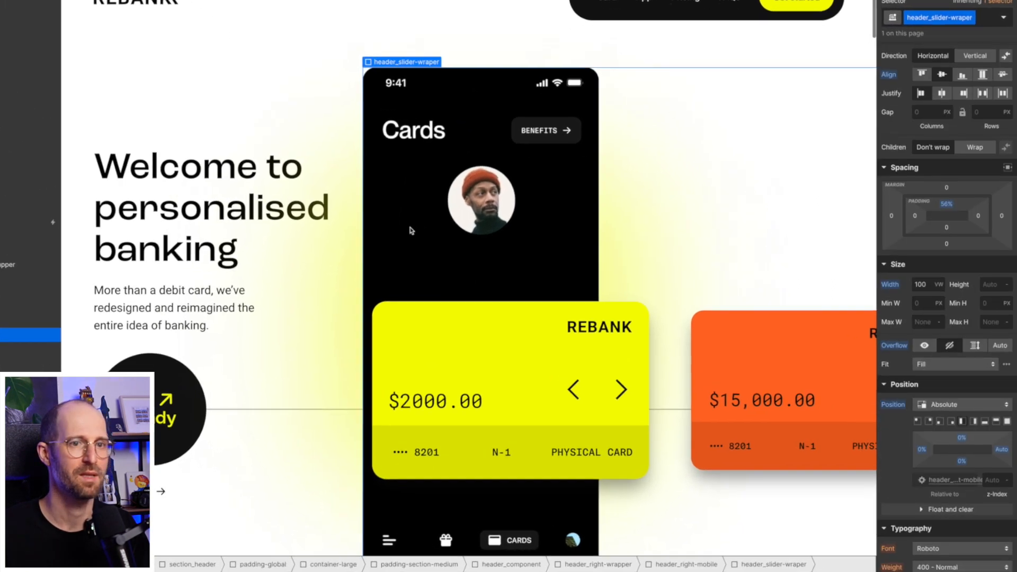
left_click_drag(947, 204, 947, 173)
left_click(528, 401)
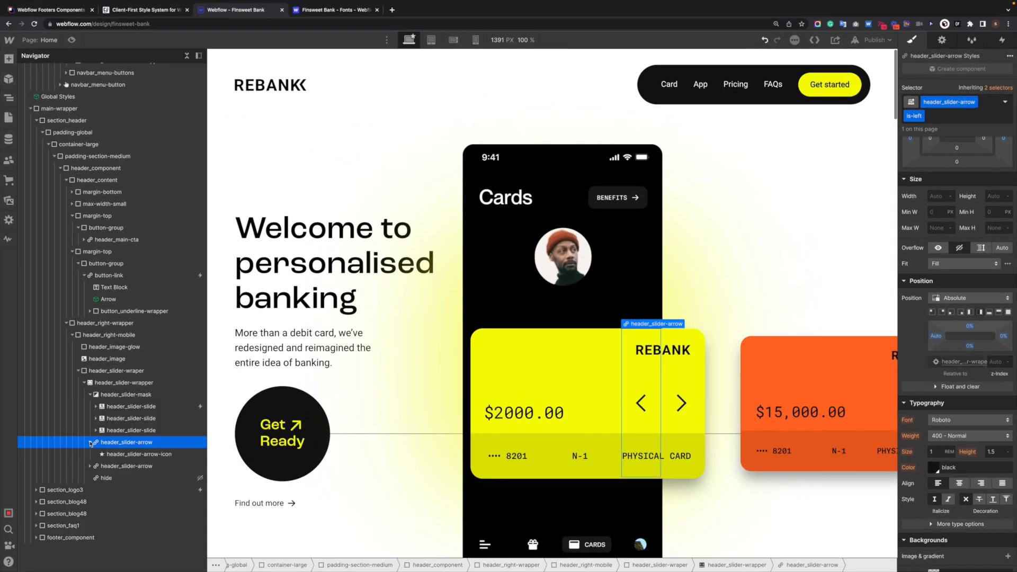
mouse_move(1003, 87)
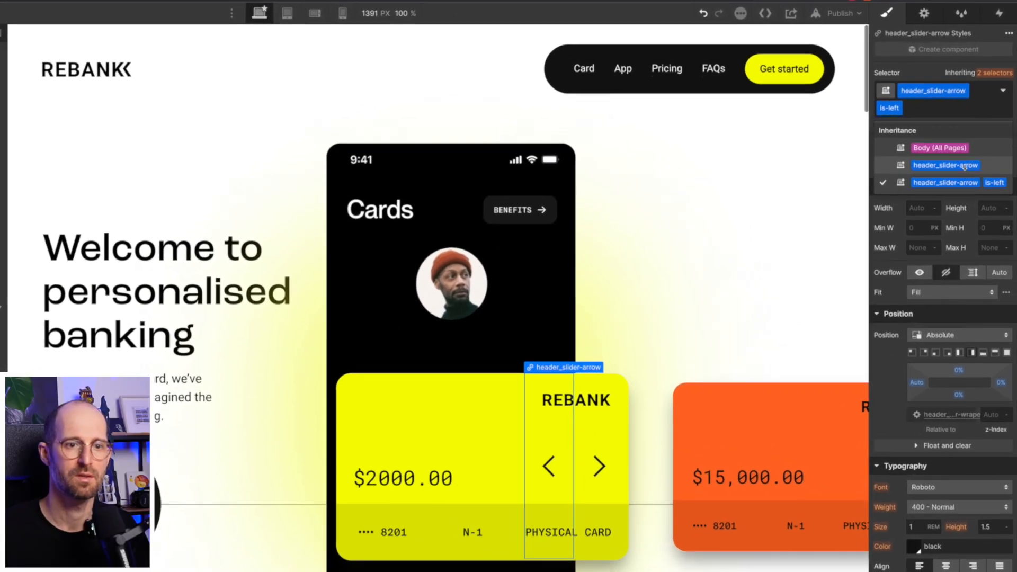
left_click(959, 161)
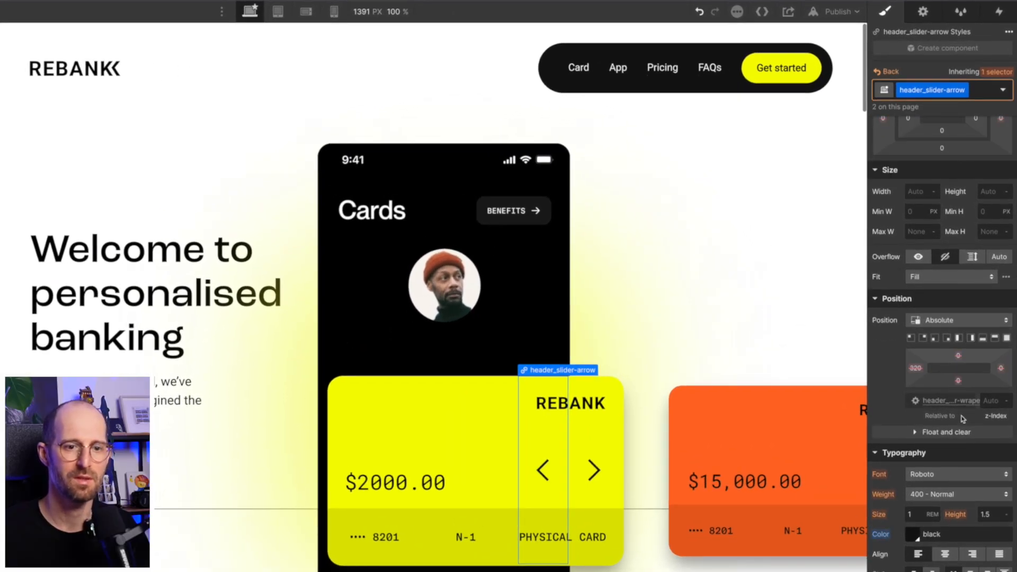
scroll(954, 351, "up", 2)
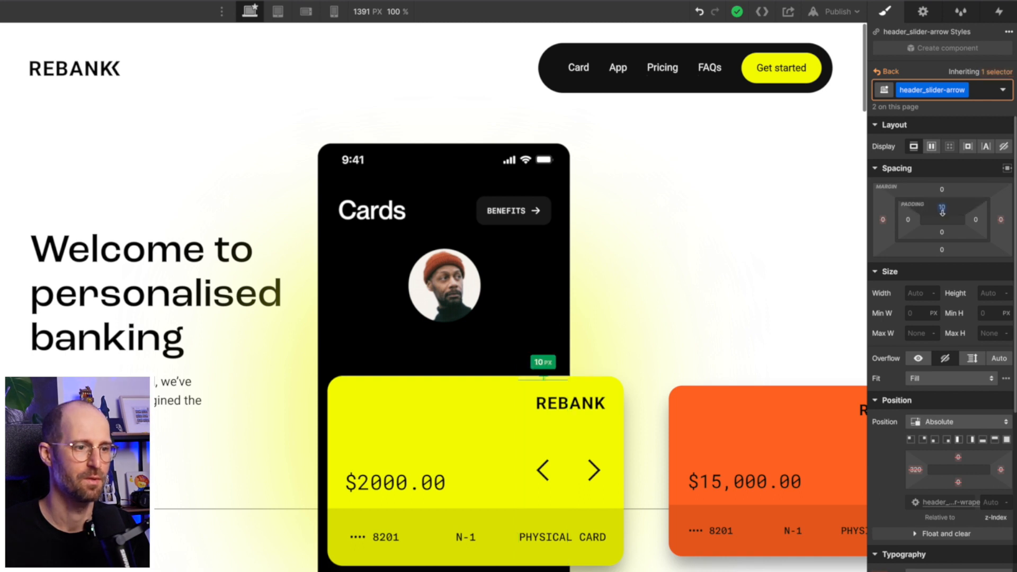
key("super+z")
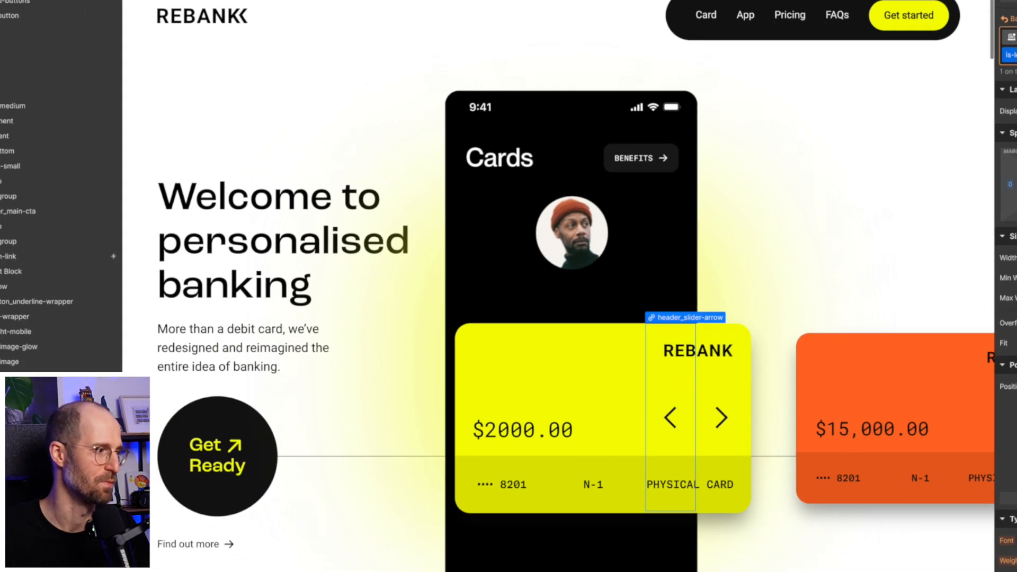
left_click(162, 425)
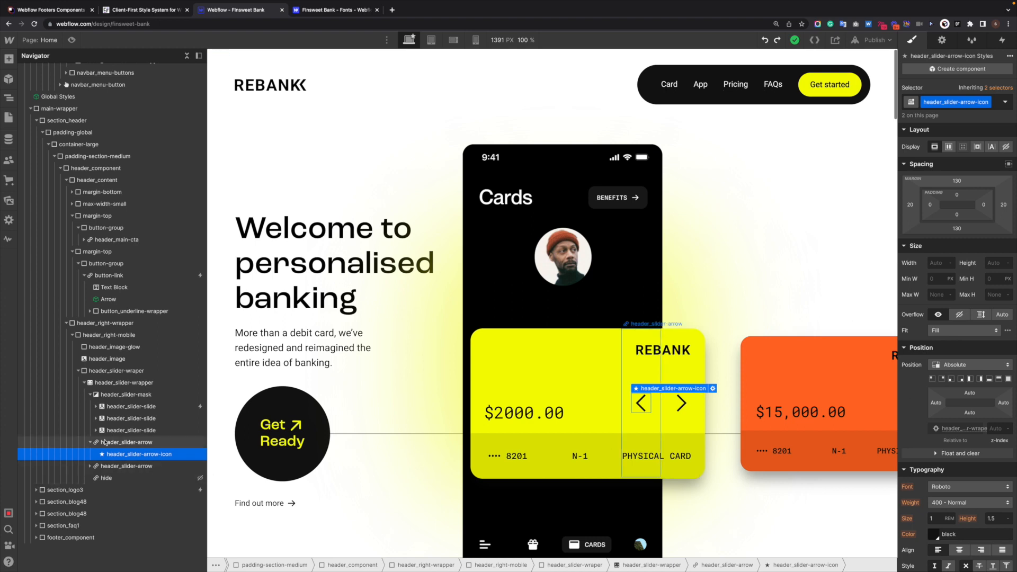
- Give the left slider arrow a text size of 1 rem
left_click(128, 442)
scroll(939, 462, "down", 3)
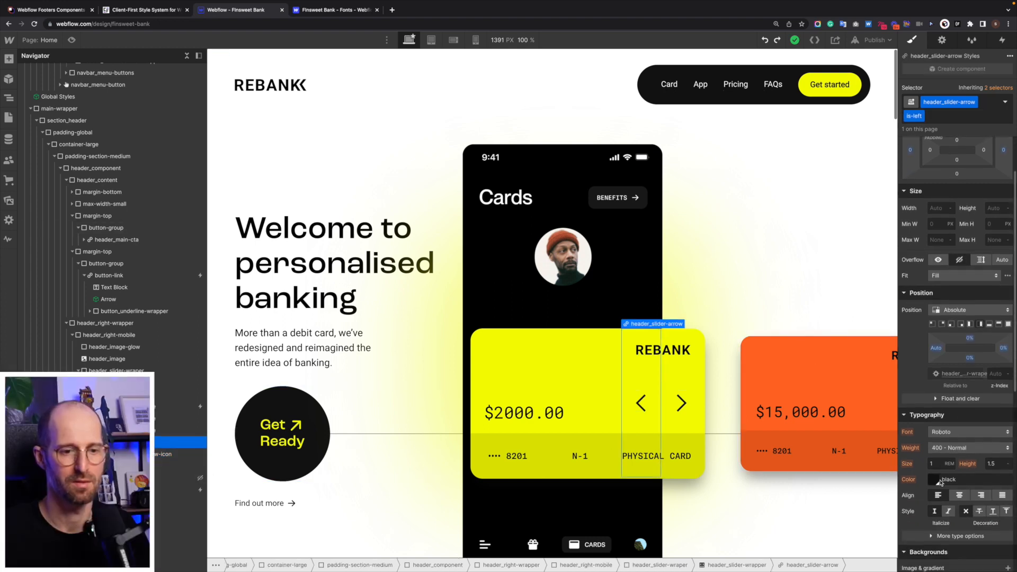
left_click(936, 453)
type("rem")
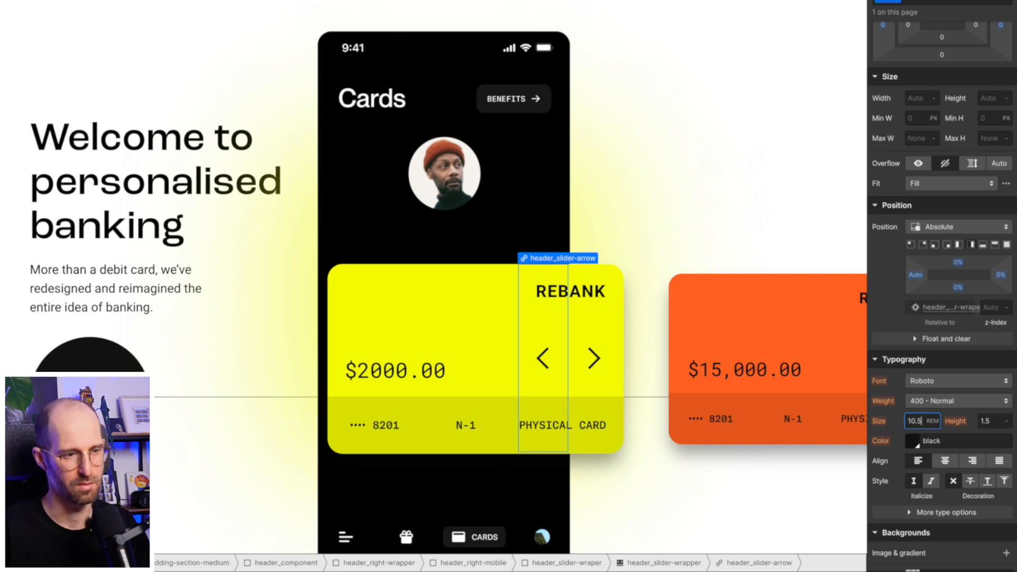
key("ctrl+a")
type("1")
key("Return")
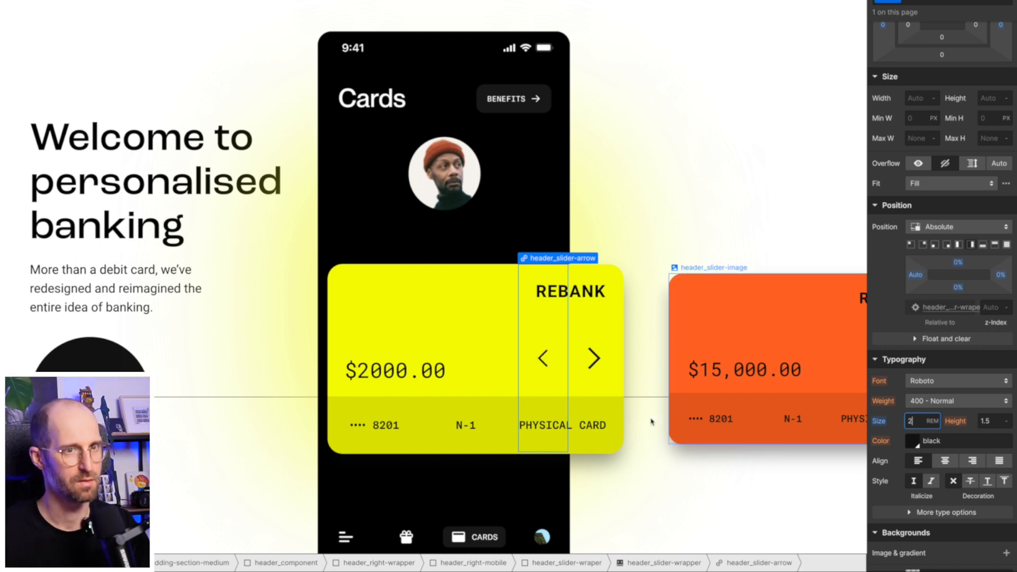
- Reset the is-left size and set the base header_slider-arrow text size to 2rem
left_click(880, 422, "alt")
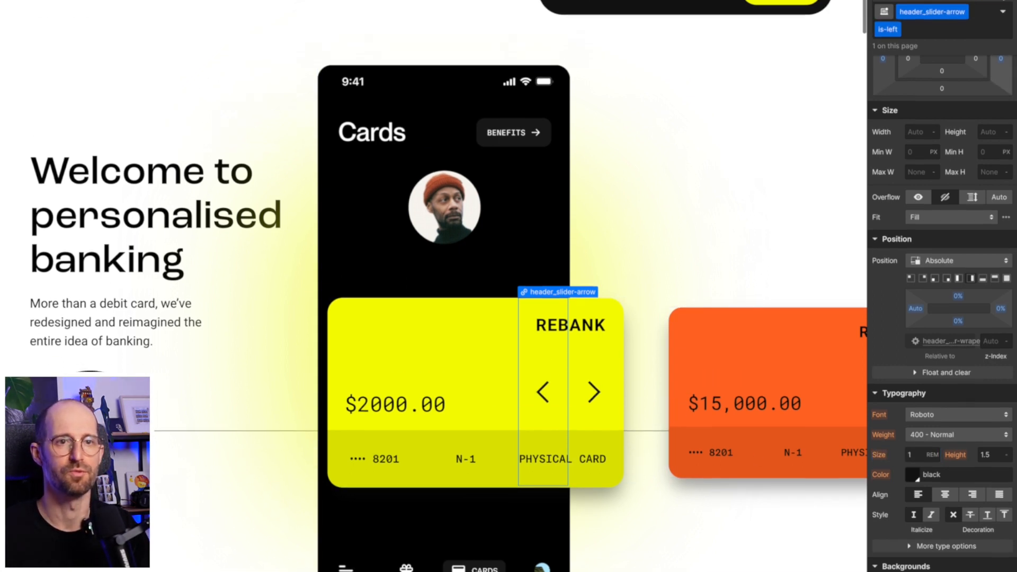
left_click(993, 51)
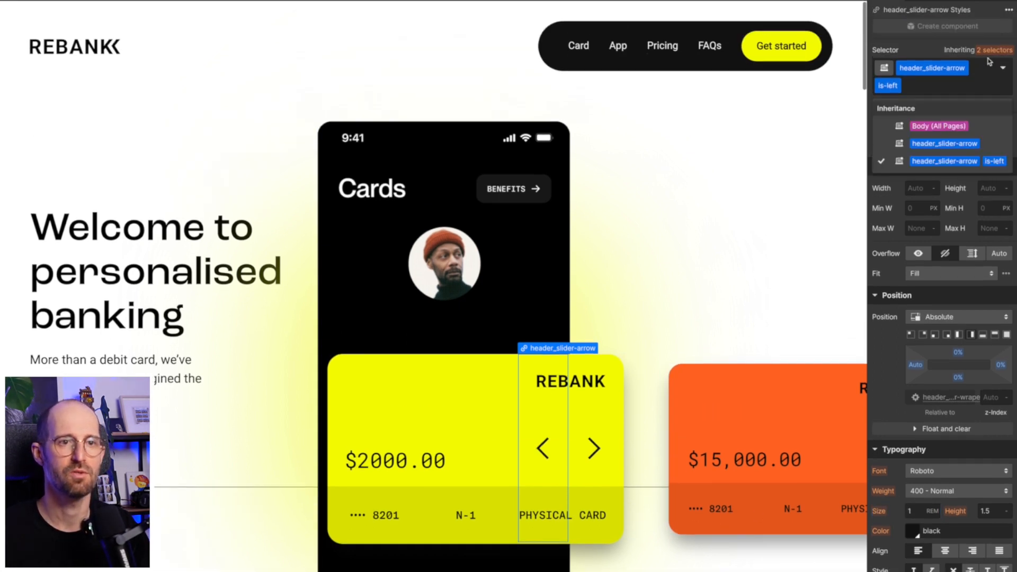
left_click(971, 146)
left_click(921, 495)
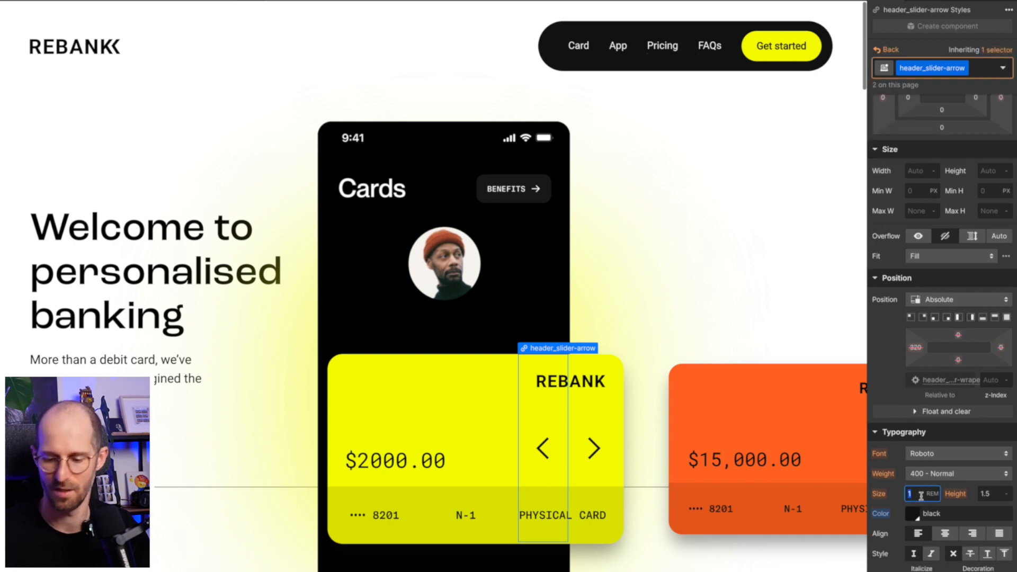
type("2rem")
key("Return")
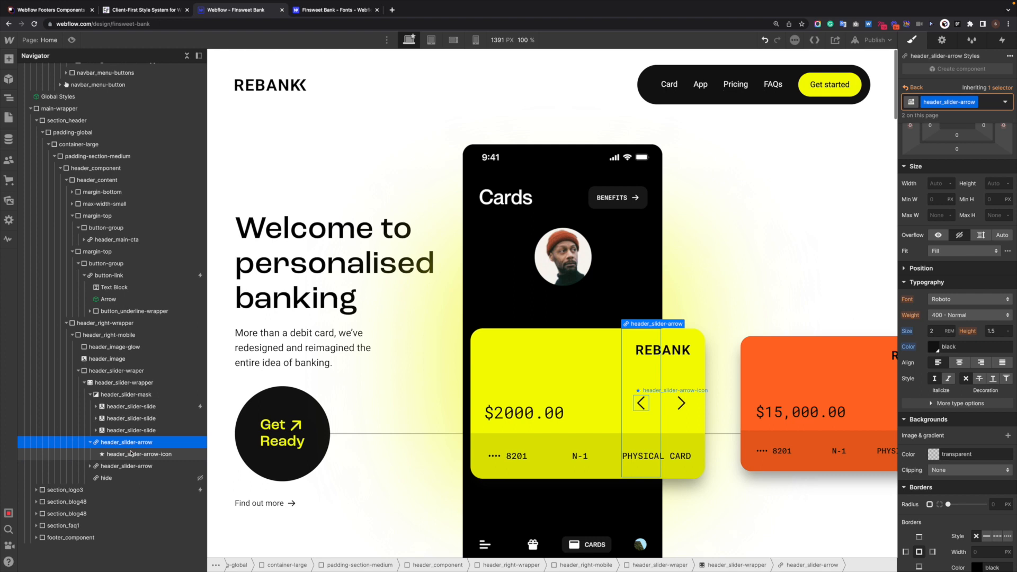
- Set header_slider-arrow-icon's top and bottom margins both to 0
left_click(131, 455)
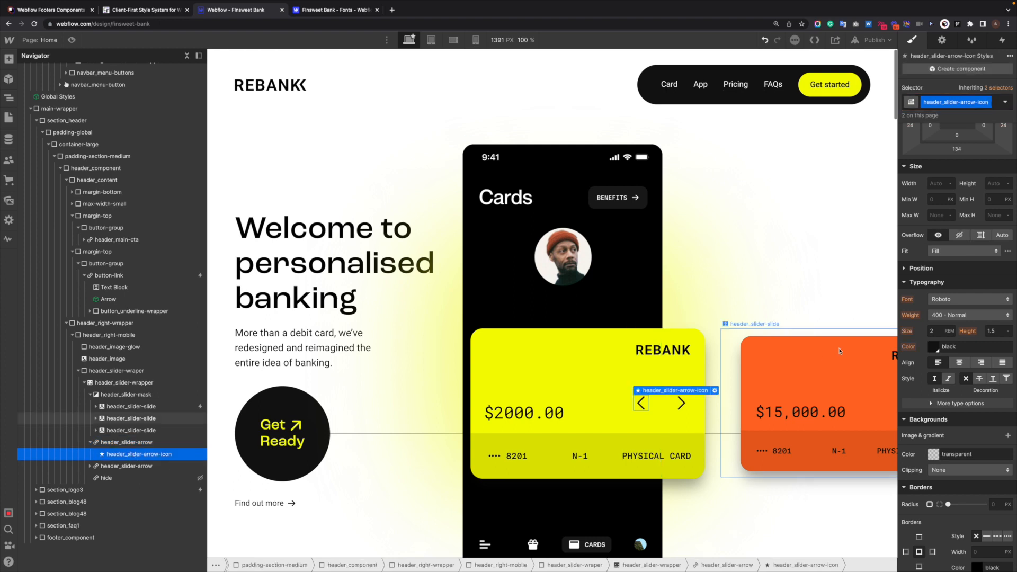
scroll(964, 279, "up", 2)
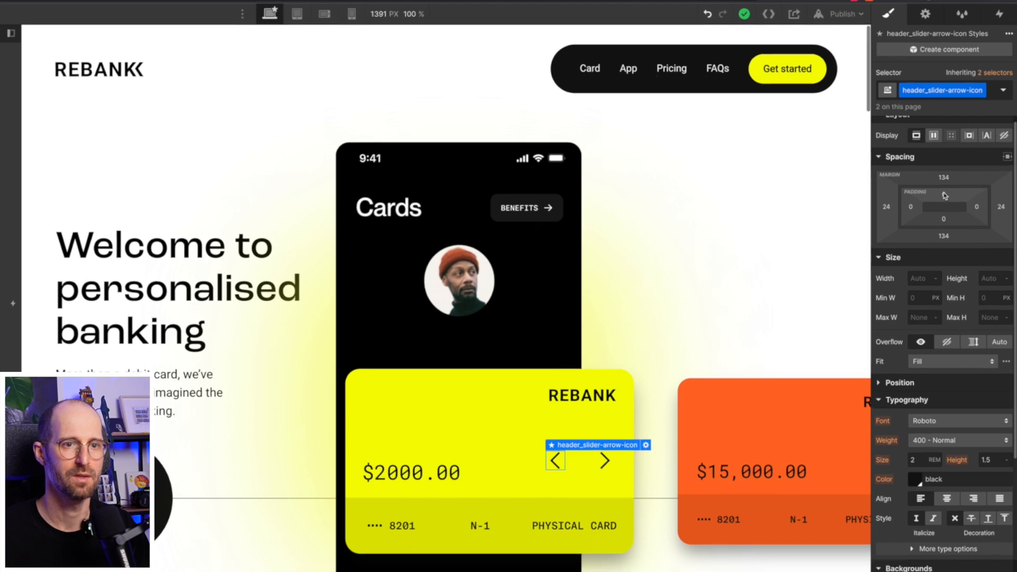
mouse_move(957, 181)
left_mouse_down()
mouse_move(943, 194)
mouse_move(944, 179)
left_mouse_up()
key("ctrl+z")
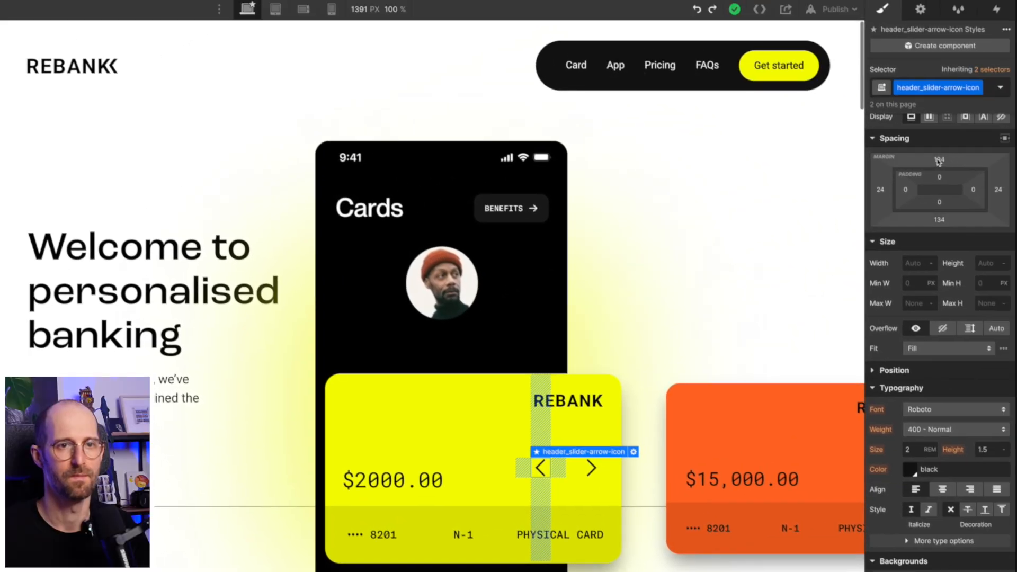
left_click(939, 160)
type("0")
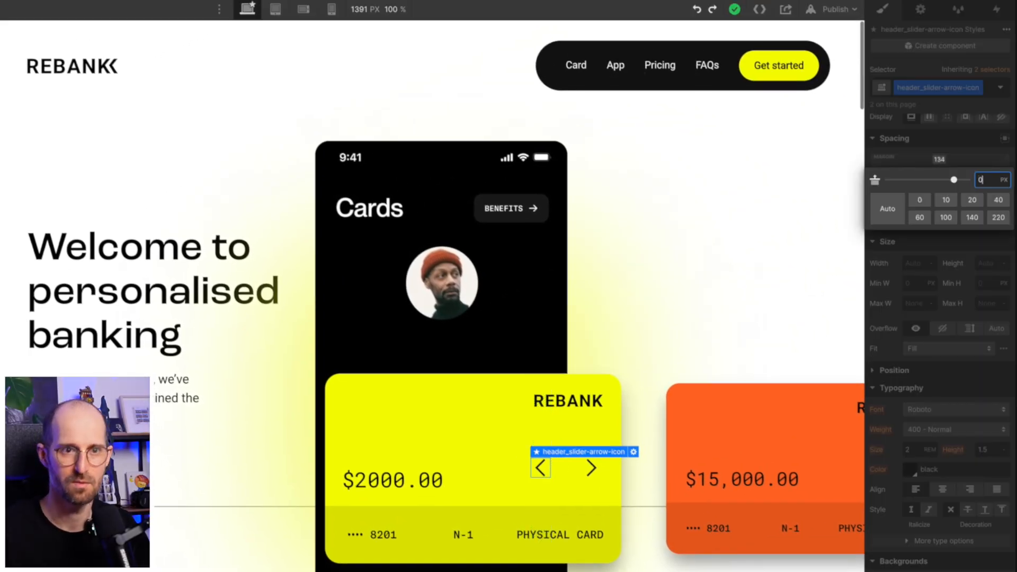
key("Return")
left_click(940, 221)
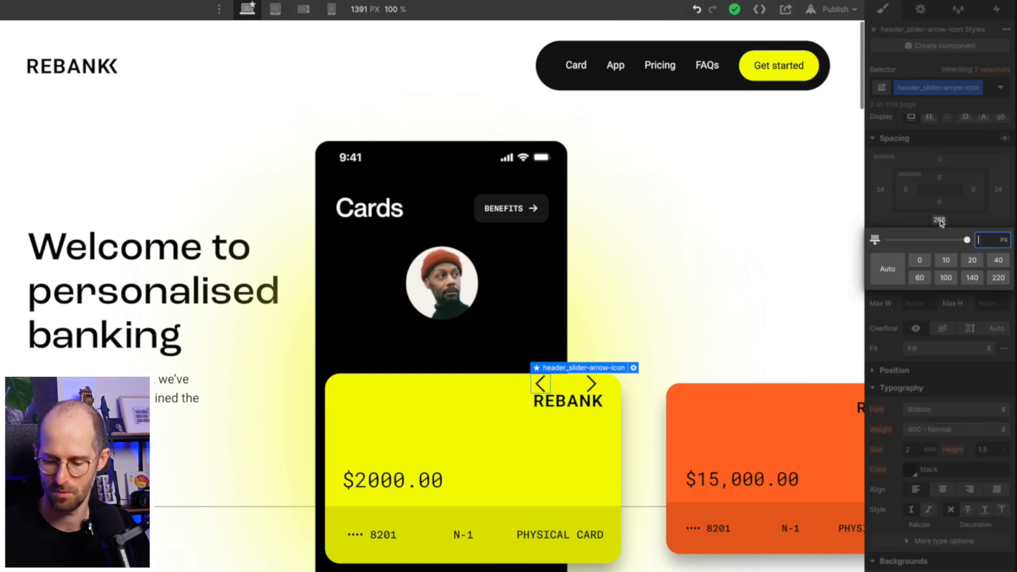
type("0")
key("Return")
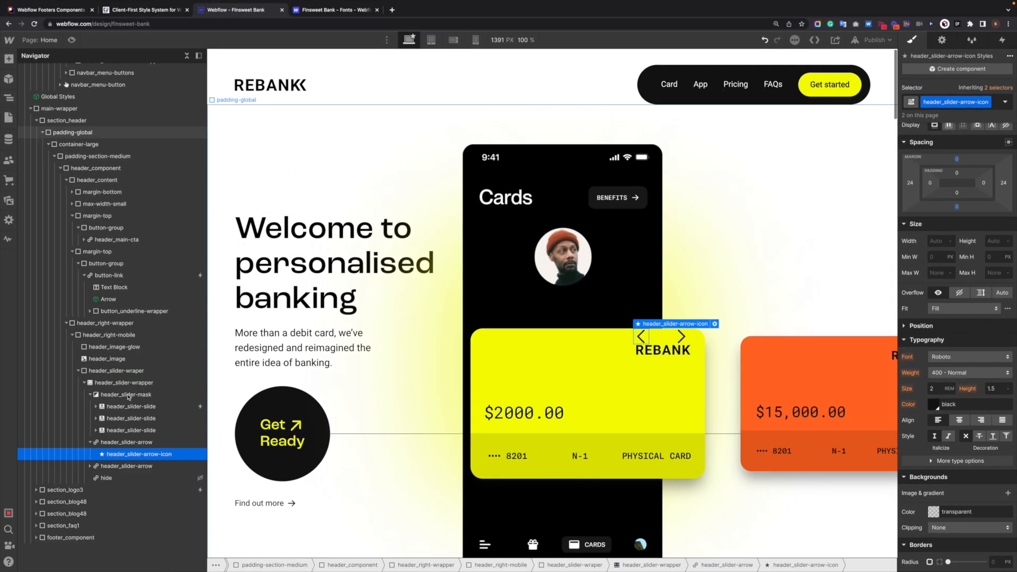
- Make the slider arrow container Display Flex with Align set to center
left_click(127, 443)
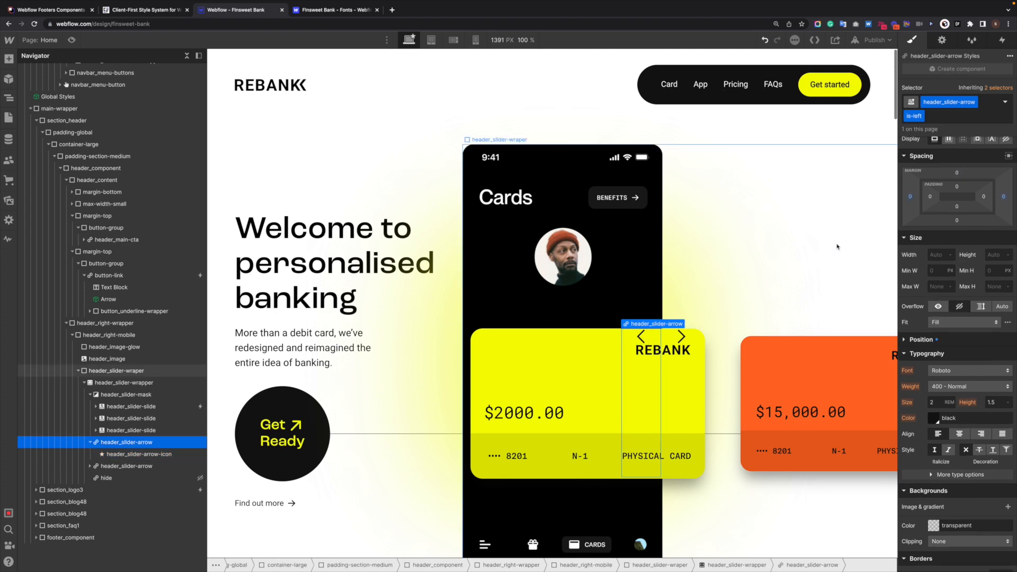
scroll(955, 185, "up", 1)
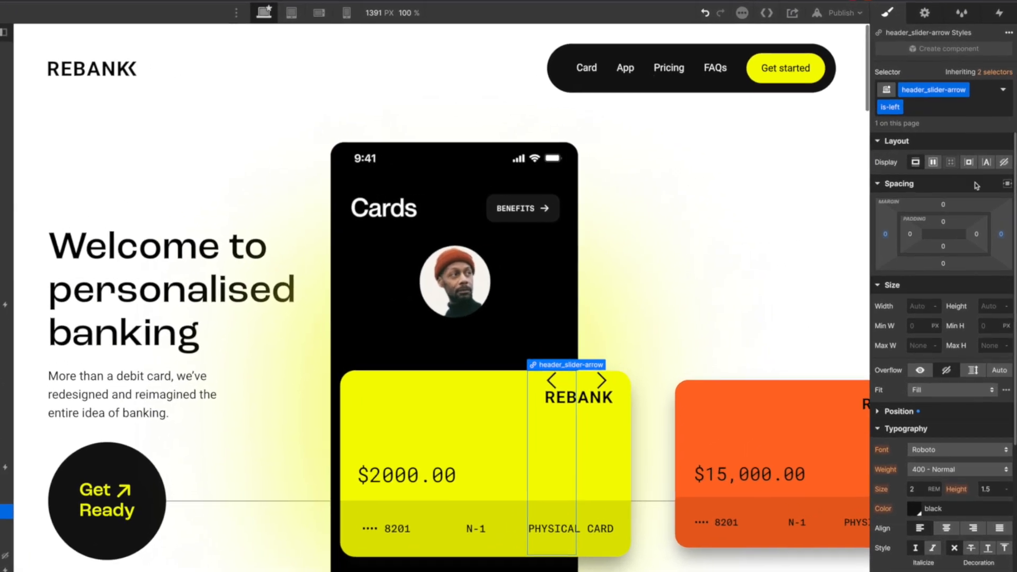
left_click(942, 161)
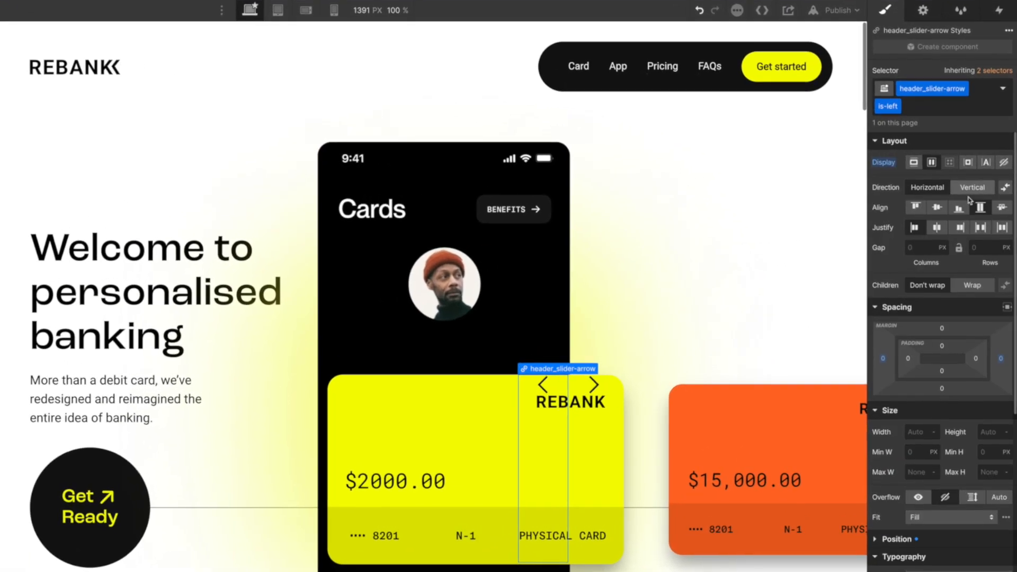
left_click(936, 211)
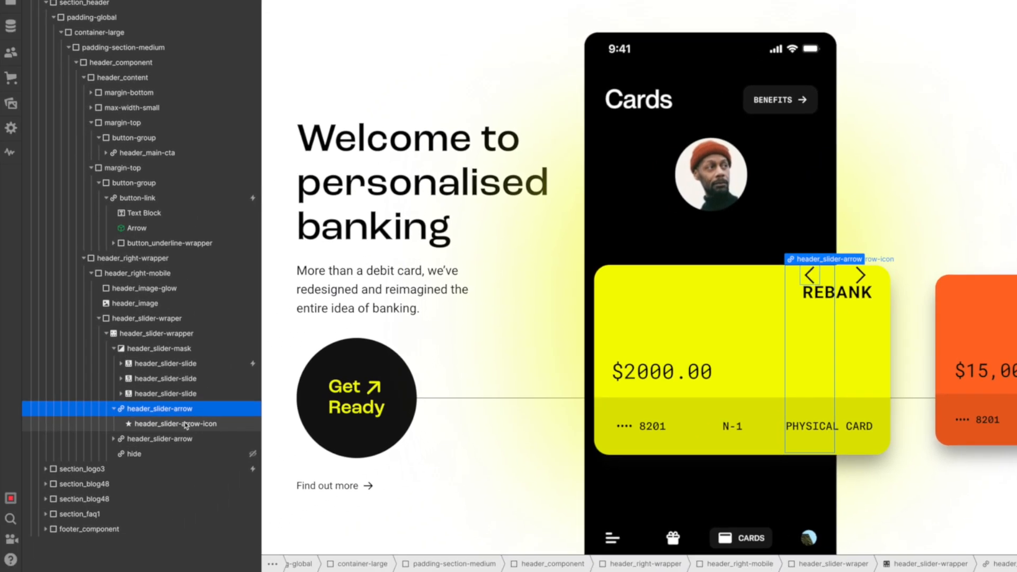
- Inspect the arrow icon's Position settings
left_click(185, 425)
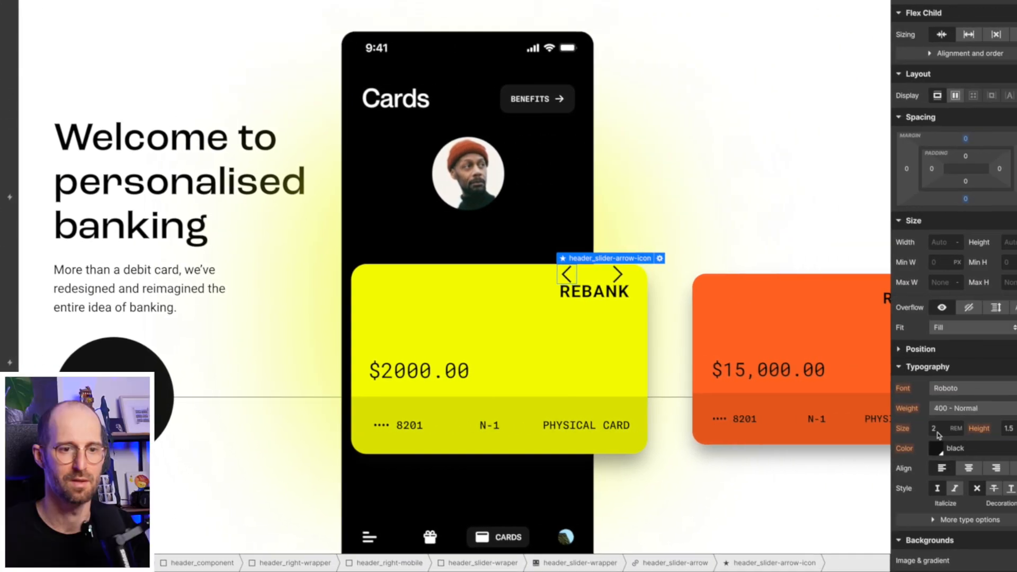
scroll(987, 407, "down", 5)
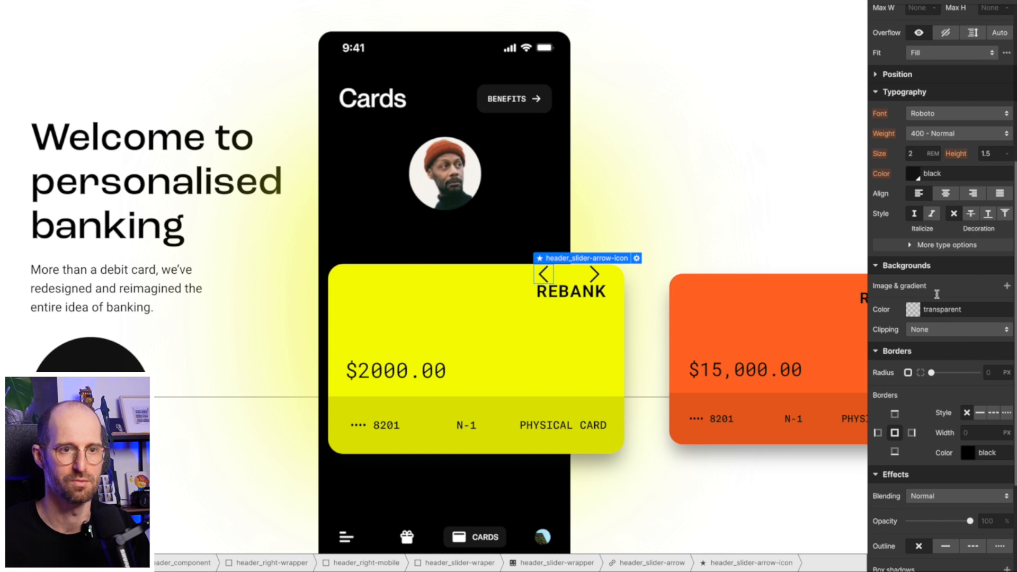
scroll(937, 297, "up", 5)
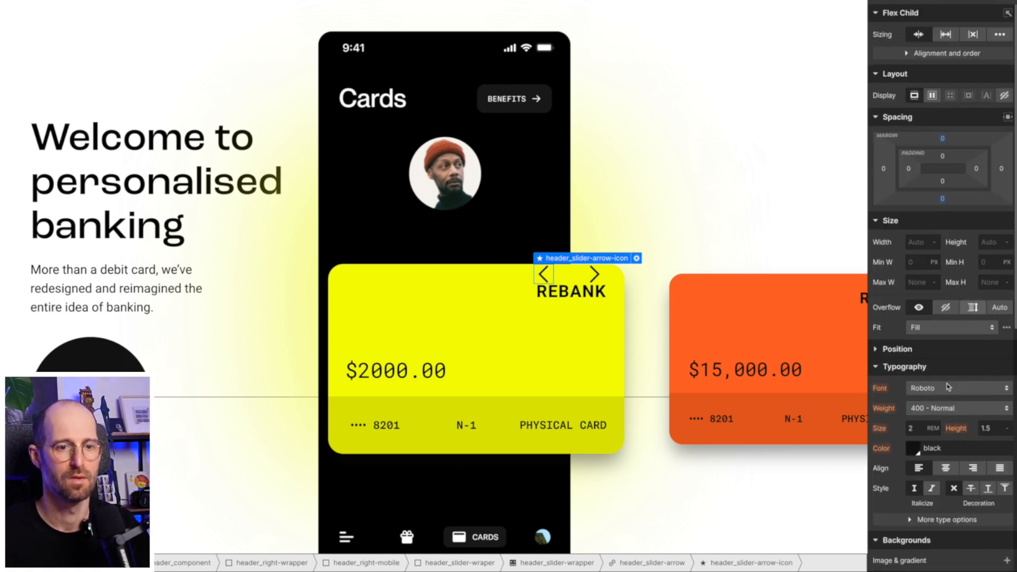
left_click(876, 347)
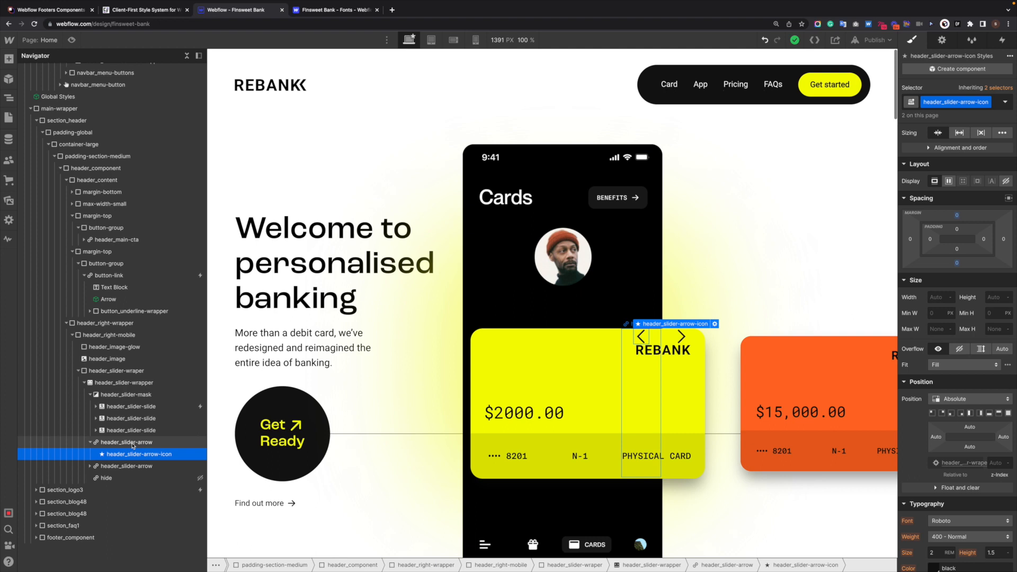
left_click(132, 443)
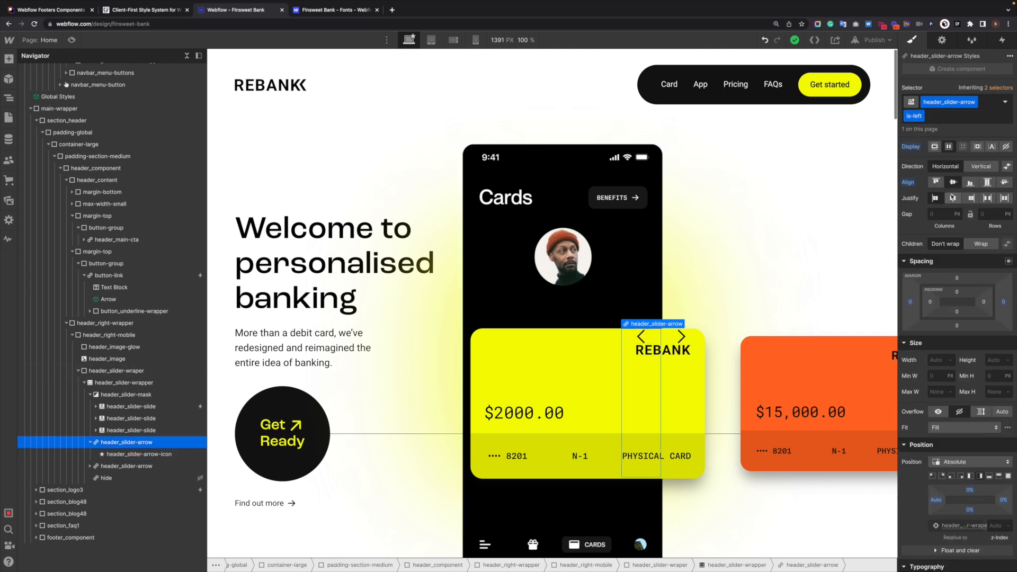
left_click(153, 455)
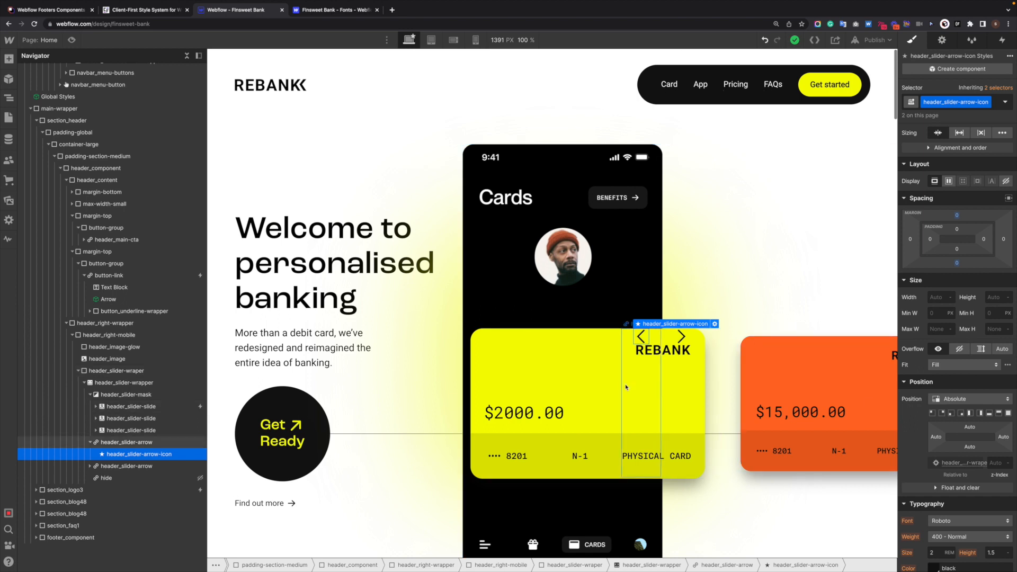
left_click(292, 504)
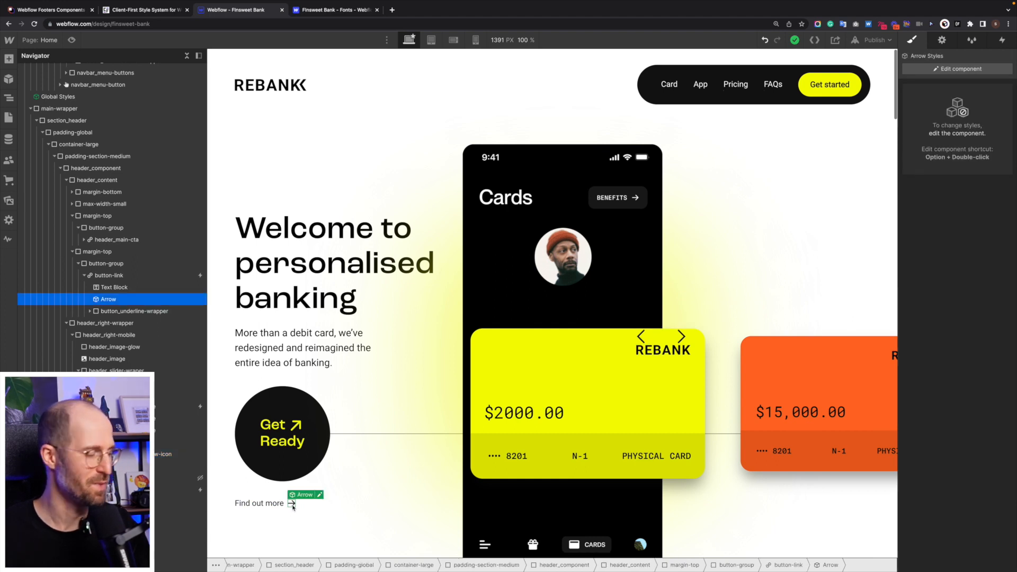
left_click(680, 341)
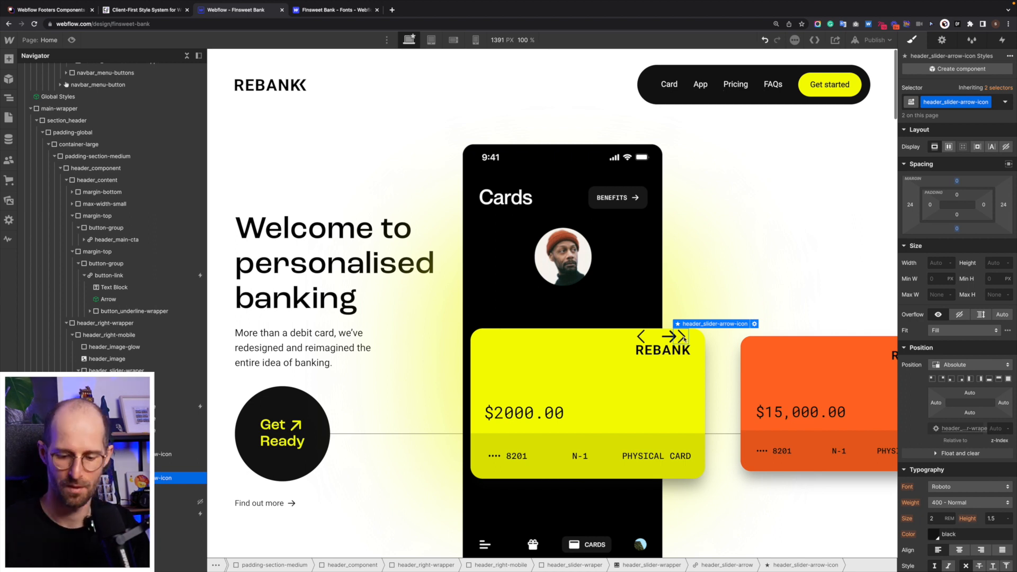
left_click(683, 339)
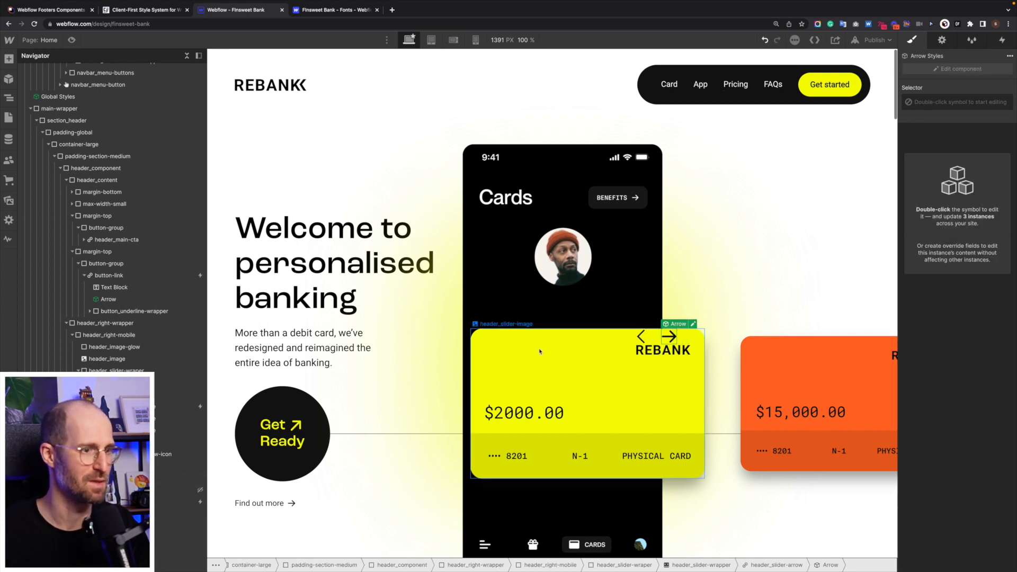
left_click(645, 339)
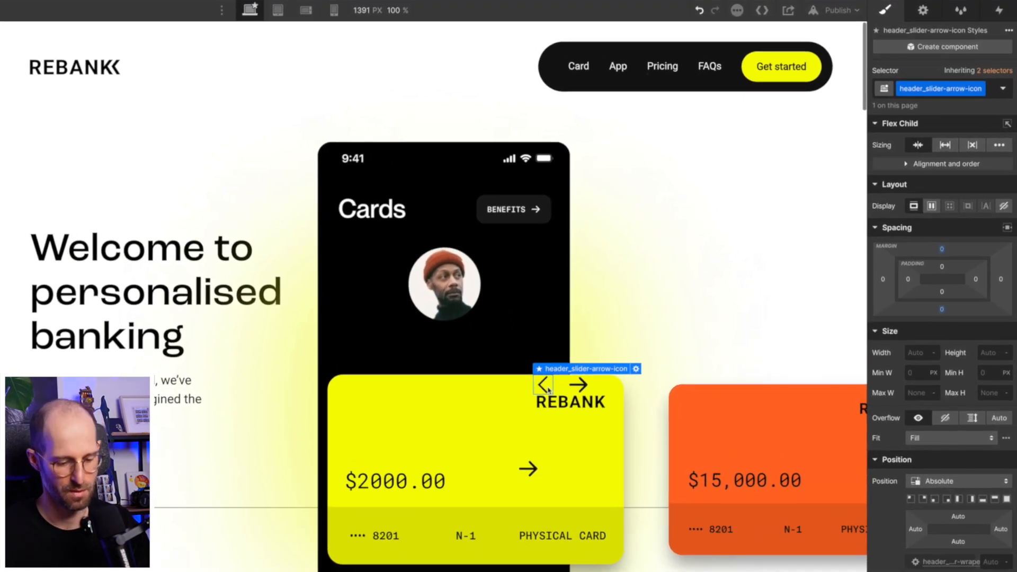
- Add a Div Block to the card with the class arrow-left
key("ctrl+k")
type("div")
key("Return")
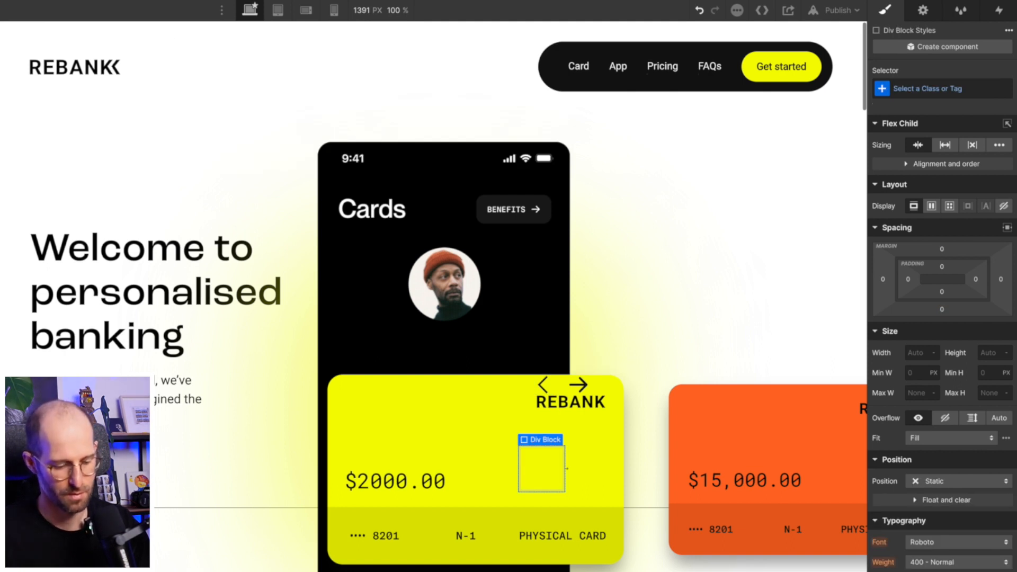
key("ctrl+Return")
type("arrow-l")
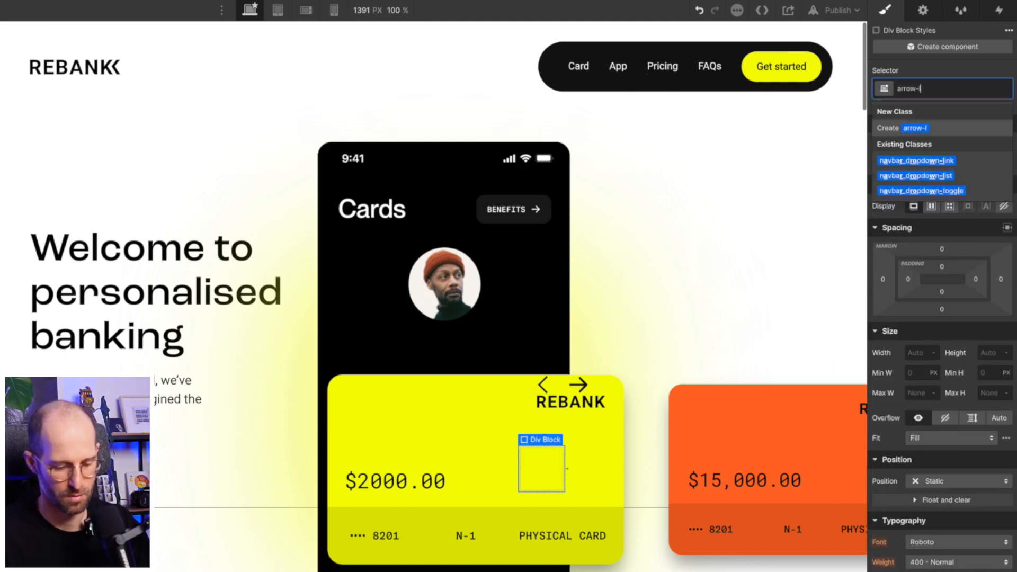
type("eft")
key("Return")
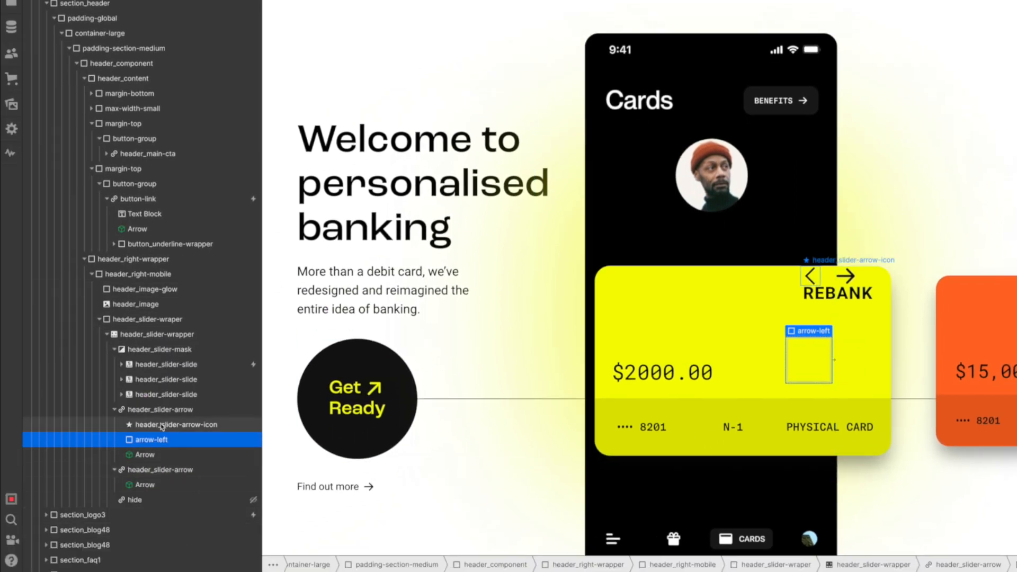
- Move the Arrow component inside the arrow-left block
left_click(162, 426)
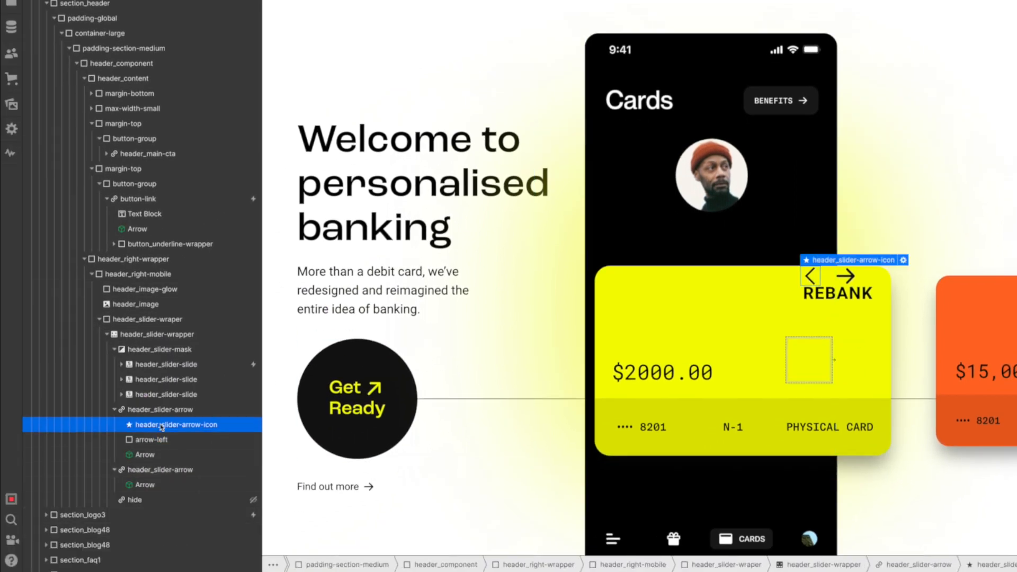
left_click(143, 455)
left_click_drag(153, 441, 152, 441)
left_click(152, 441)
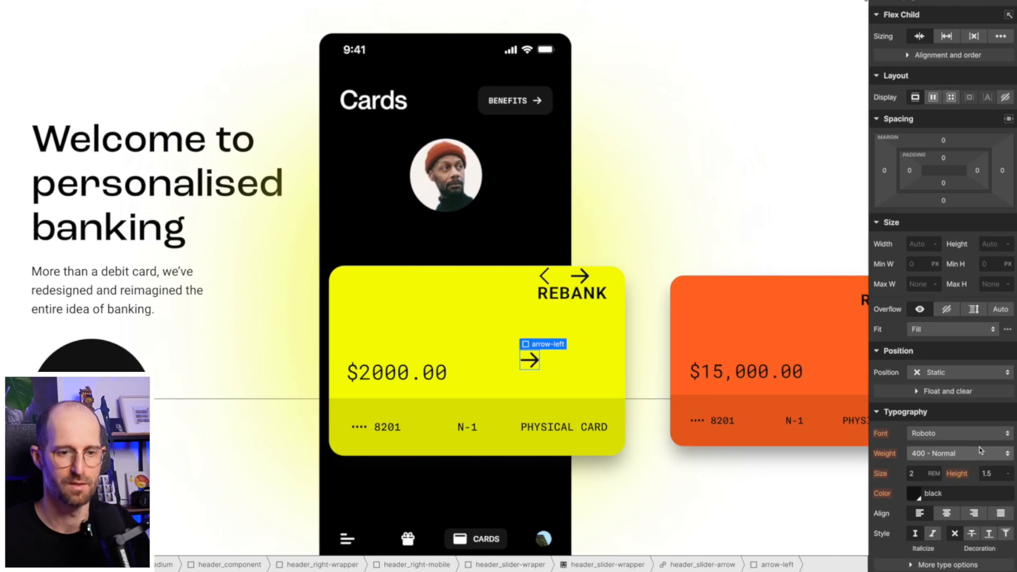
- Give arrow-left the default opacity transition and a 180° Z rotation
scroll(914, 464, "down", 8)
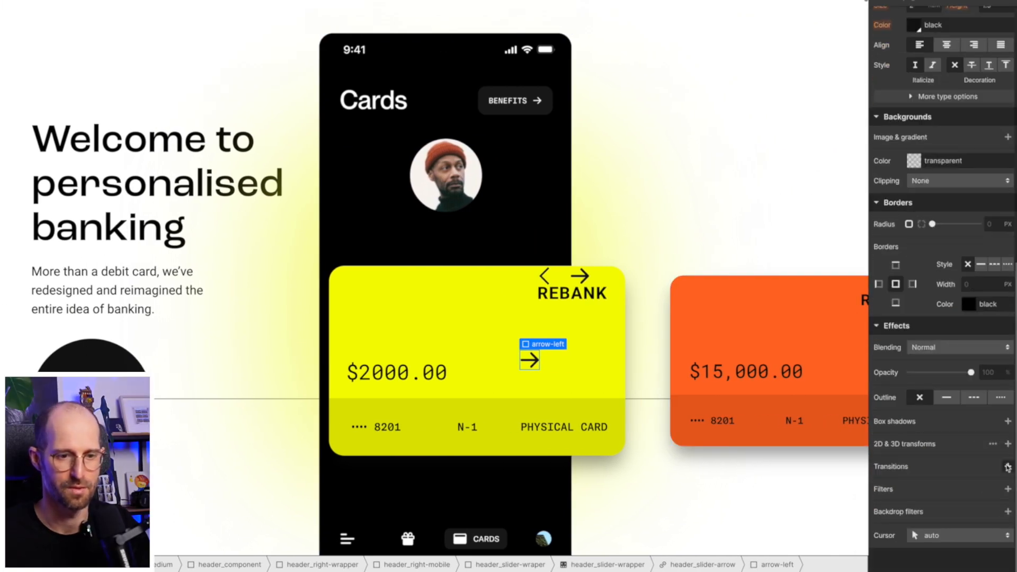
left_click(1008, 467)
left_click(994, 469)
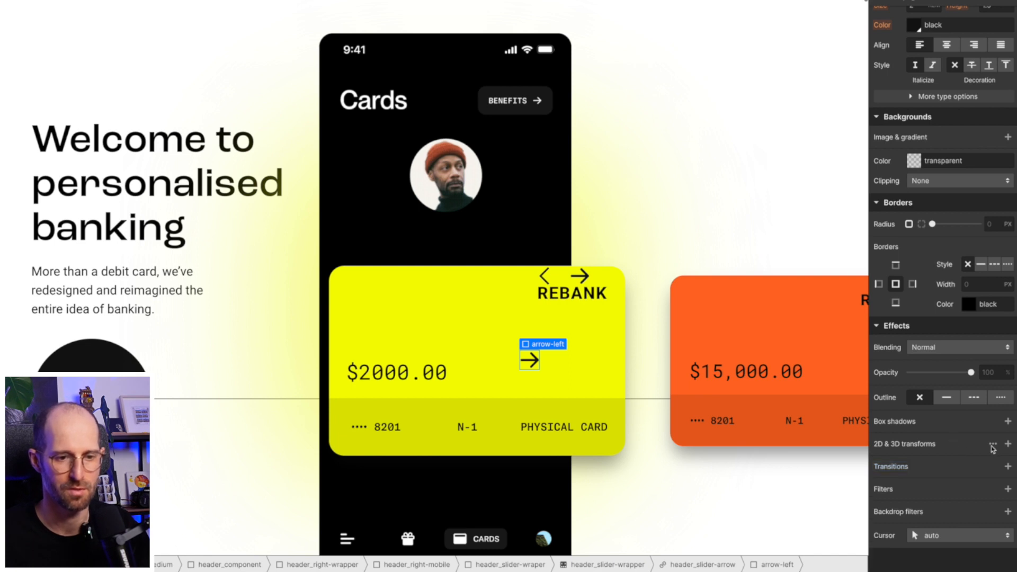
left_click(1007, 444)
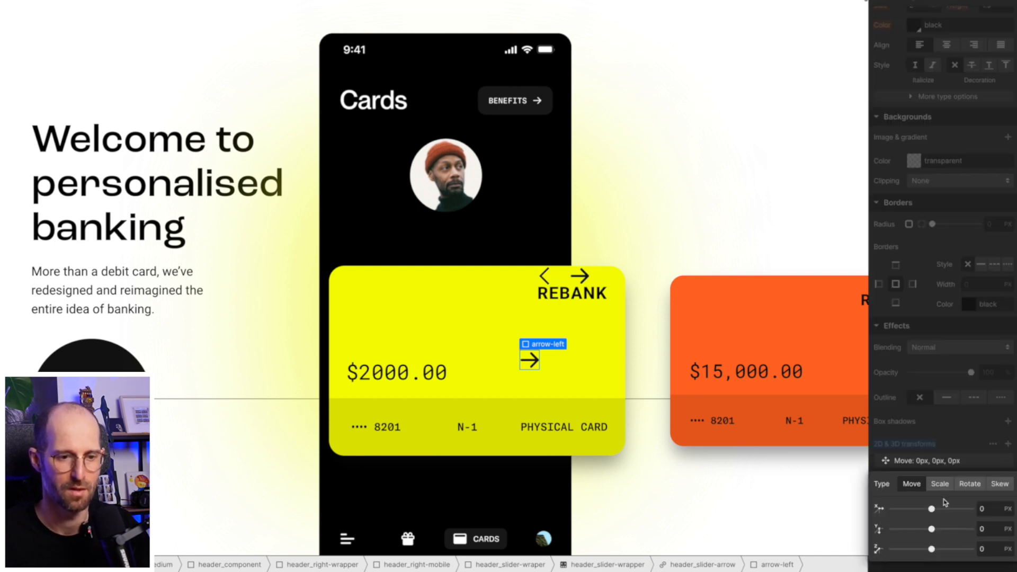
left_click(970, 484)
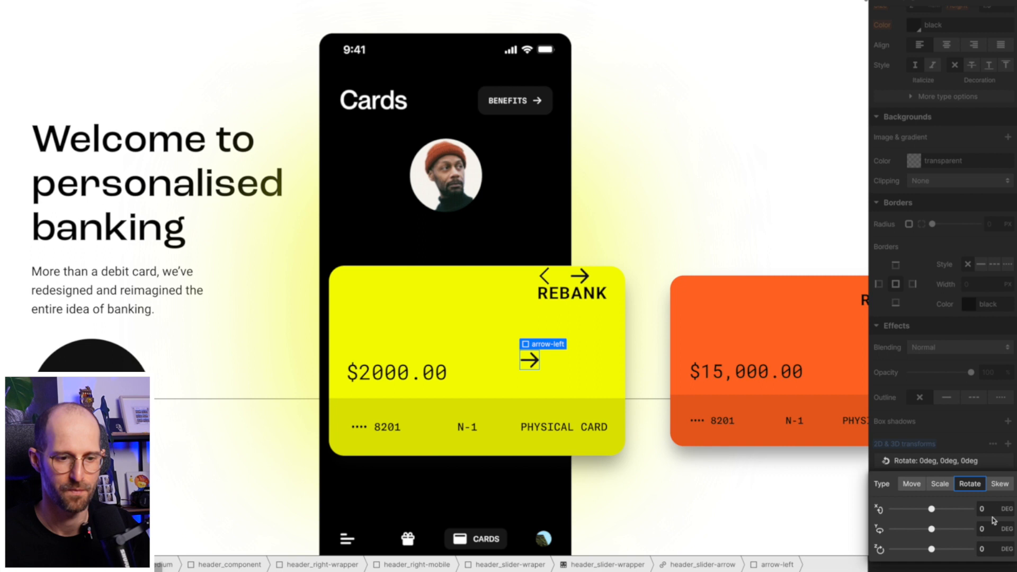
left_click(994, 549)
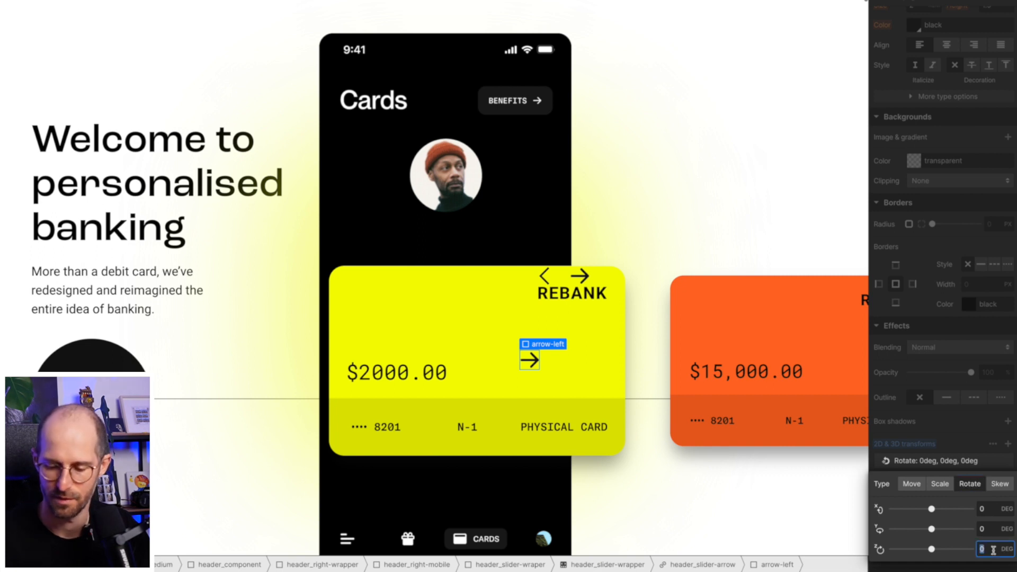
type("180")
key("Return")
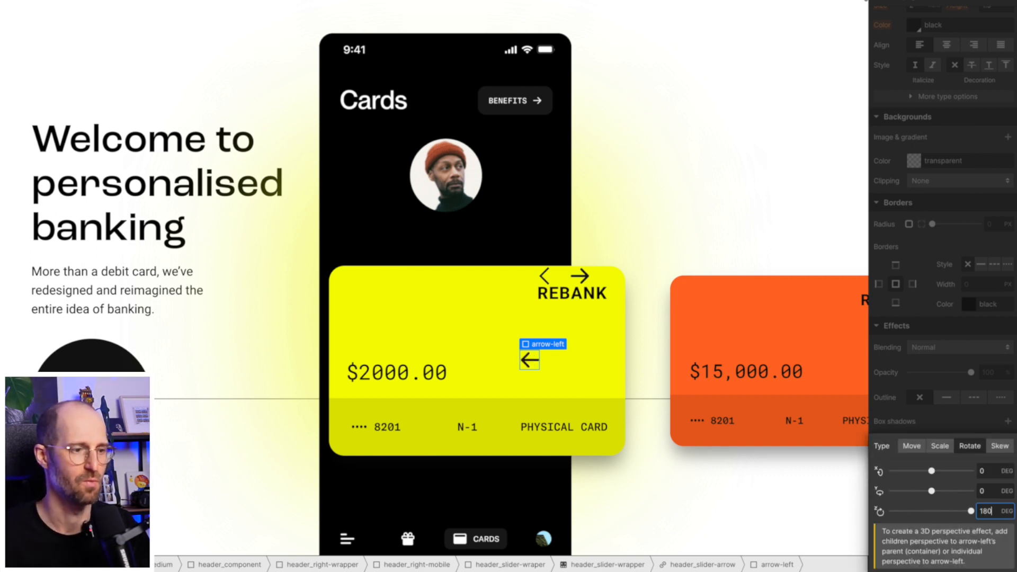
key("Escape")
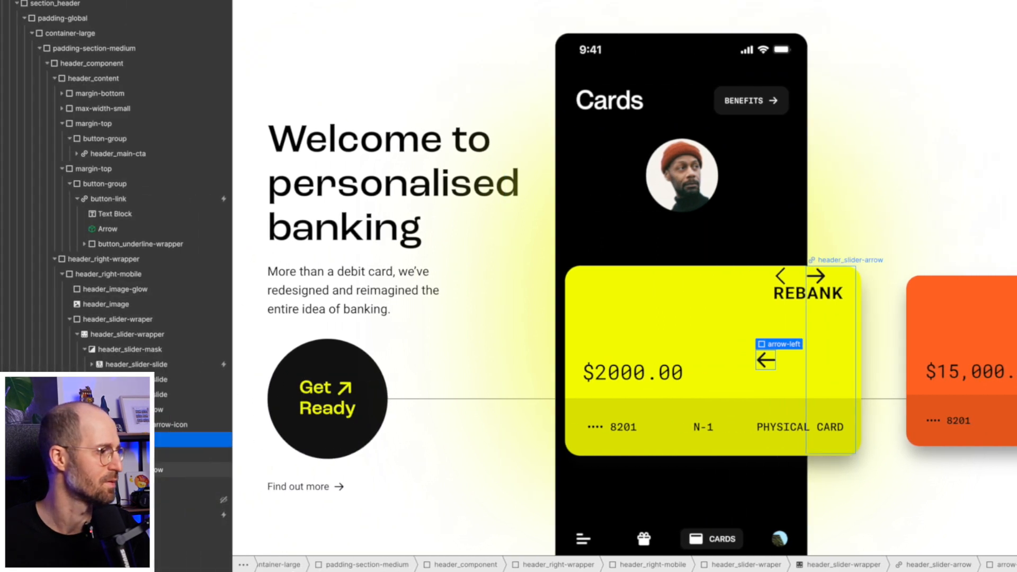
left_click(122, 440)
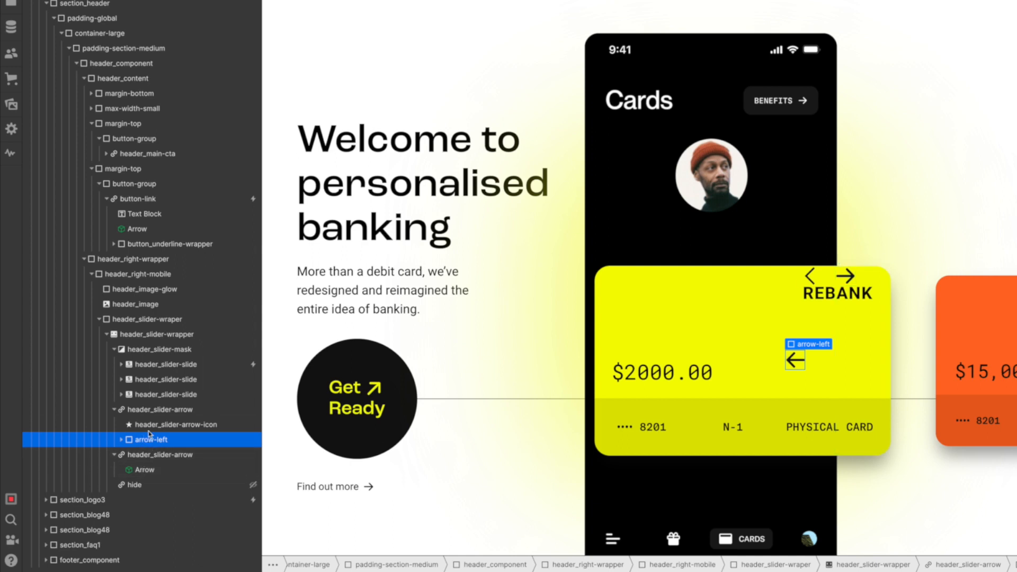
- Delete the old left arrow icon and wrap the right arrow's Arrow component in a new Div Block
left_click(155, 427)
key("Delete")
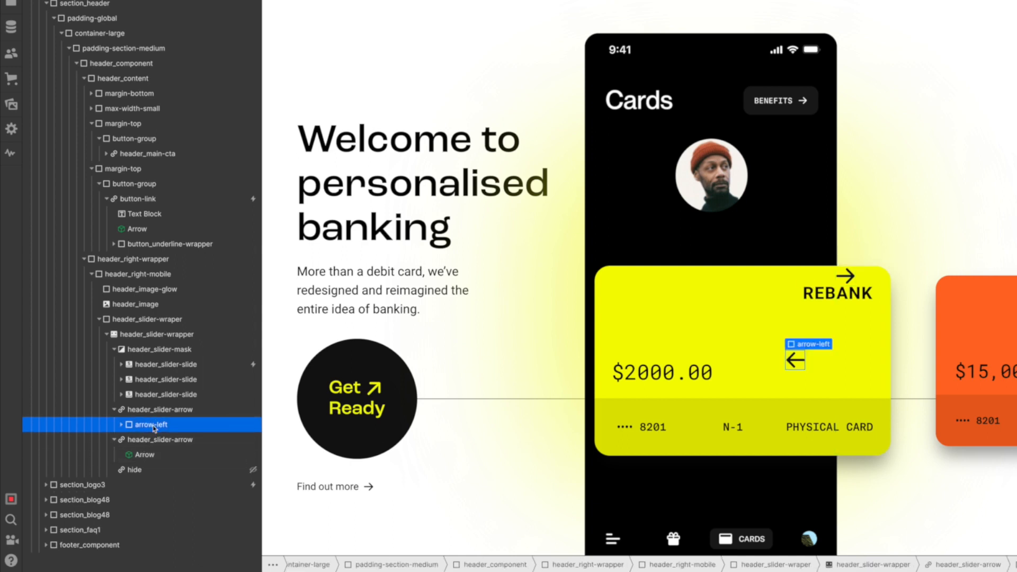
left_click(149, 456)
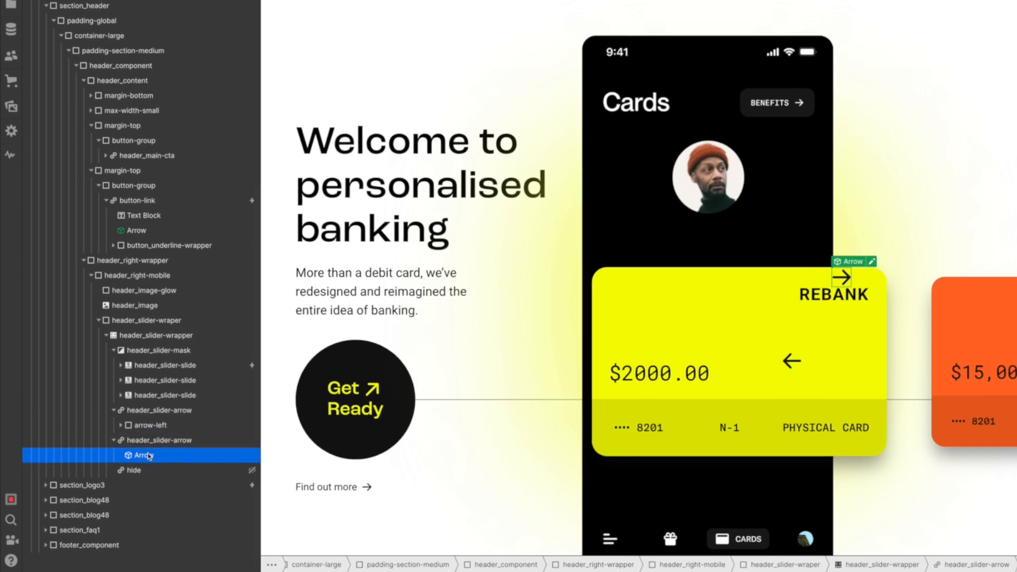
key("super+e")
type("div")
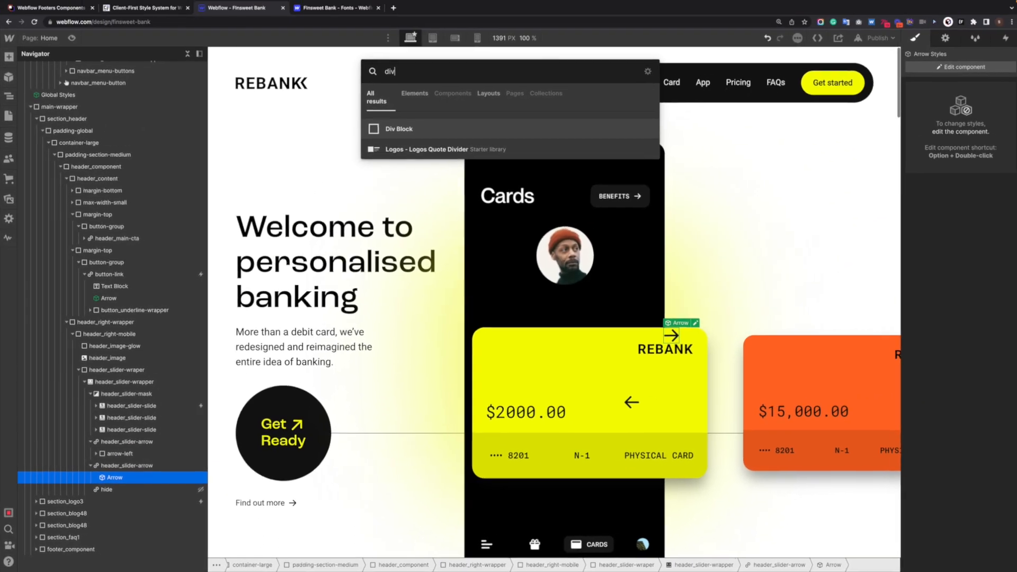
key("Return")
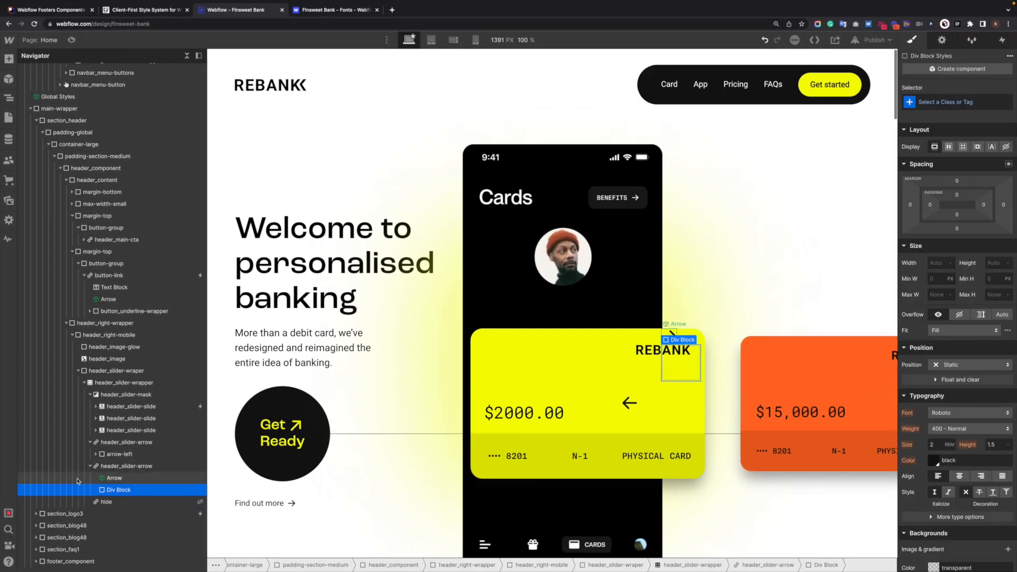
left_click_drag(133, 480, 120, 490)
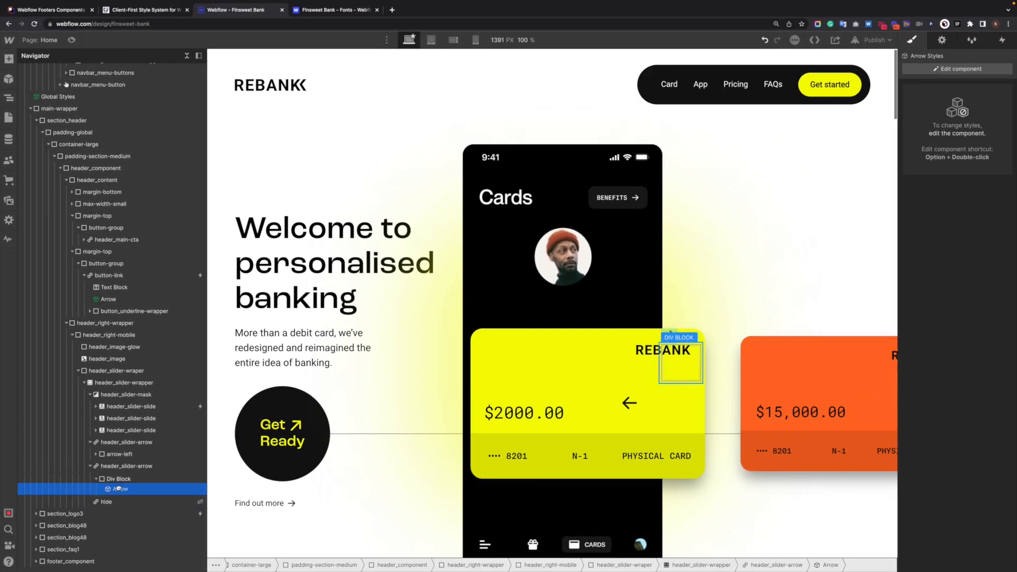
left_click(125, 467)
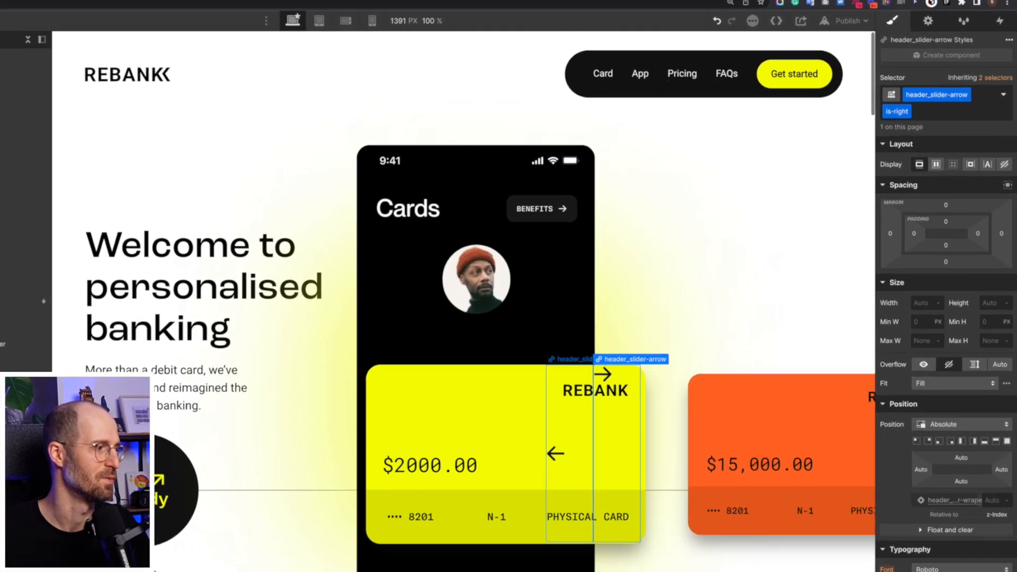
- On base header_slider-arrow, set Display flex, Align and Justify center, and 2.5rem top padding
left_click(126, 442)
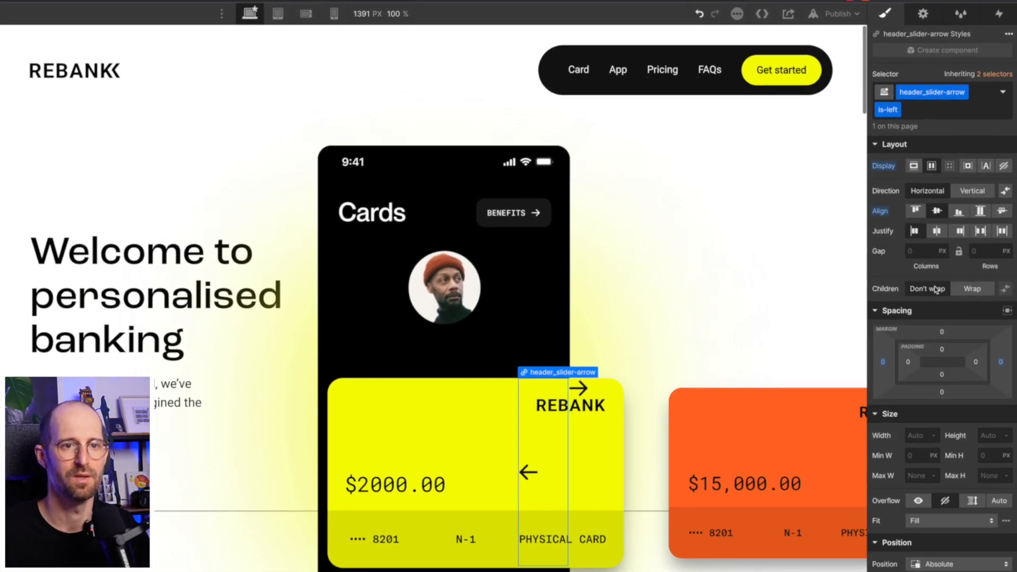
left_click(996, 73)
left_click(968, 178)
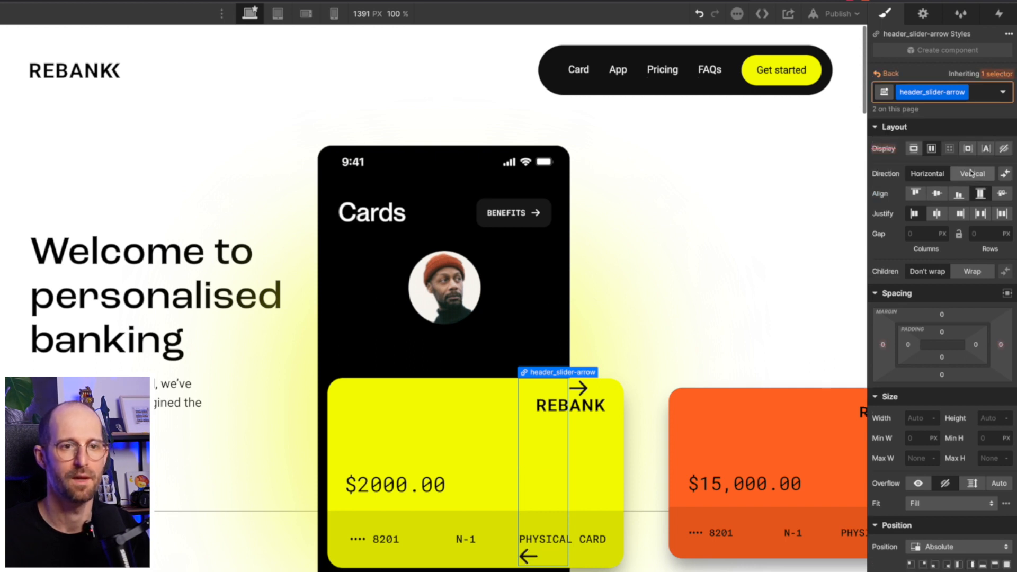
left_click(937, 194)
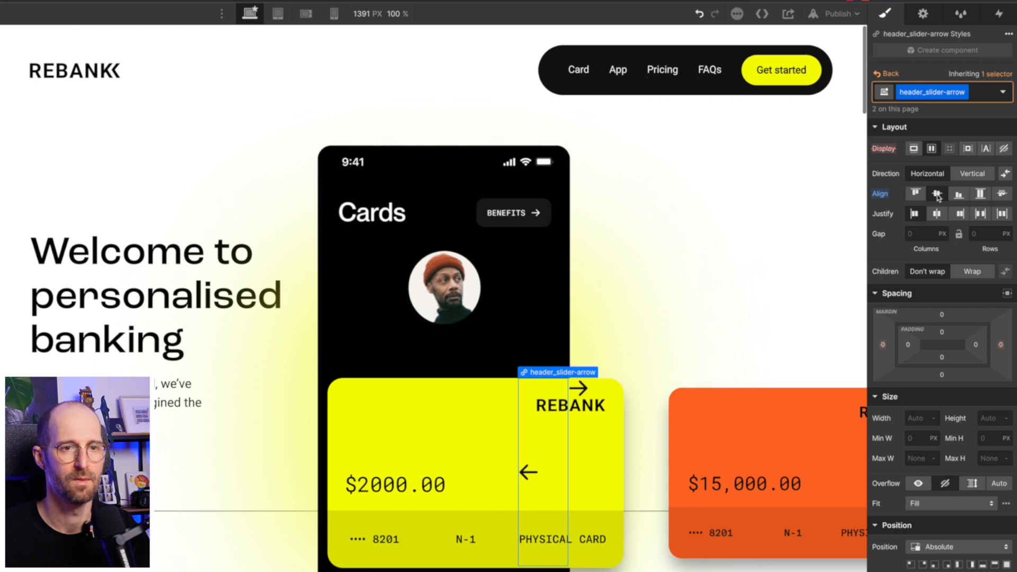
left_click(933, 151)
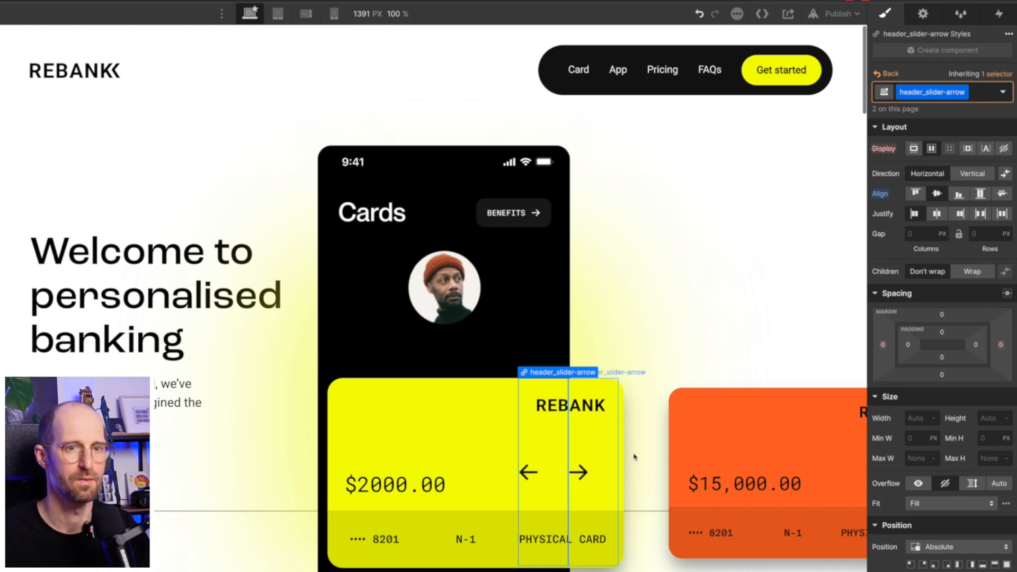
left_click(939, 214)
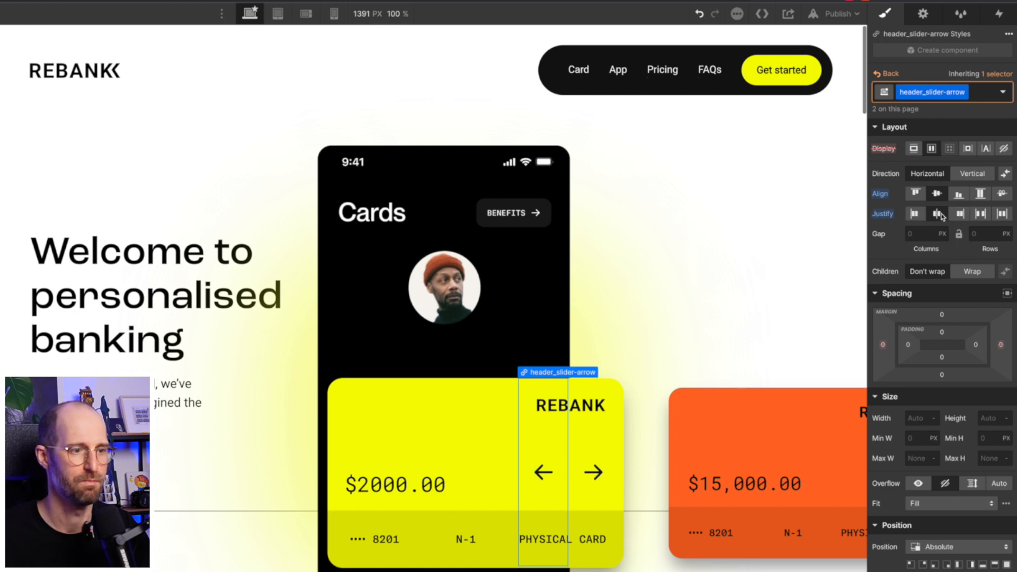
left_click(943, 333)
type("2rem")
key("Return")
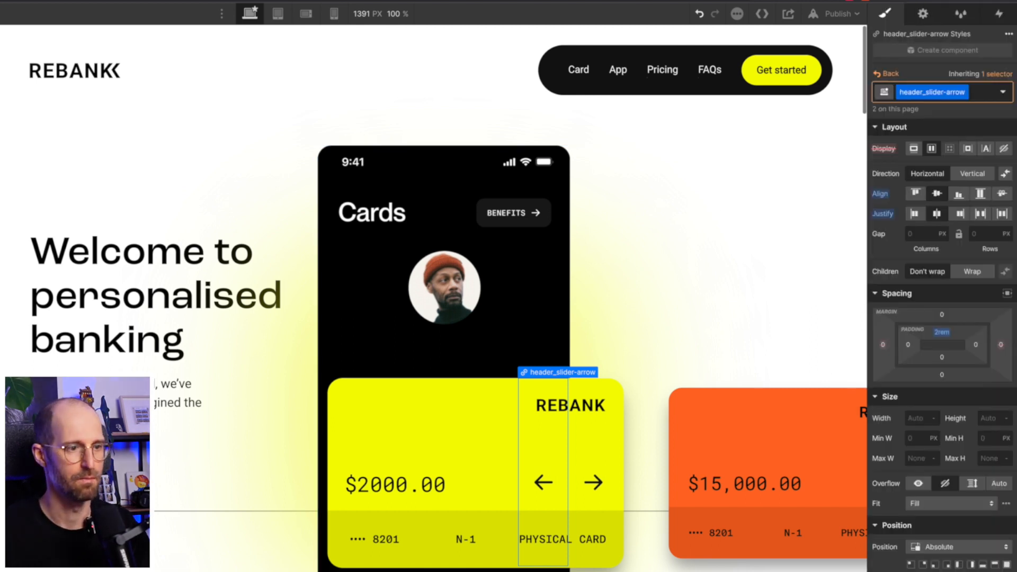
left_click_drag(939, 332, 942, 337)
left_click(593, 485)
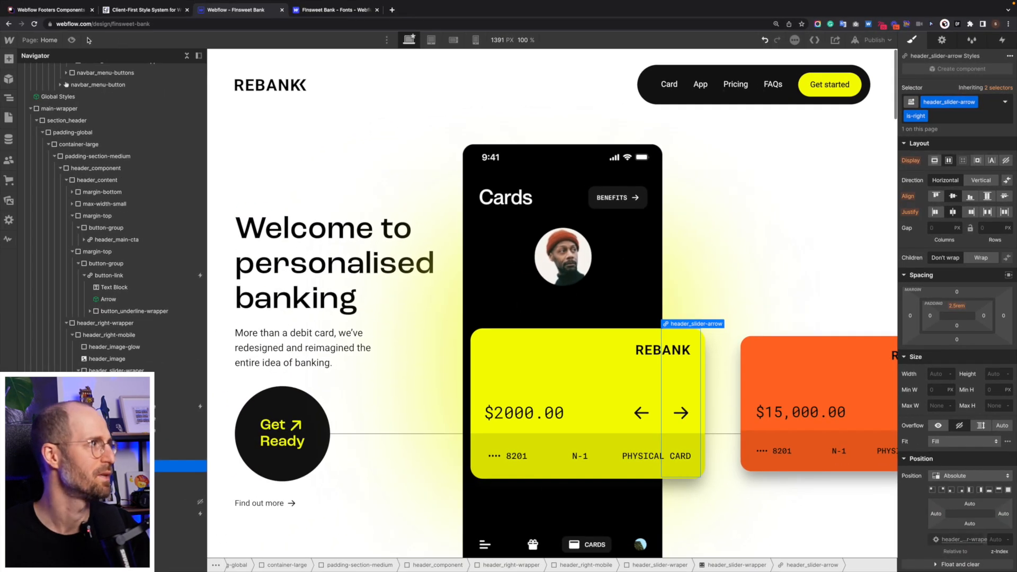
- Preview the page, cycling the slider between the yellow $2000 and orange $15,000 cards, then exit
left_click(72, 40)
left_click(625, 418)
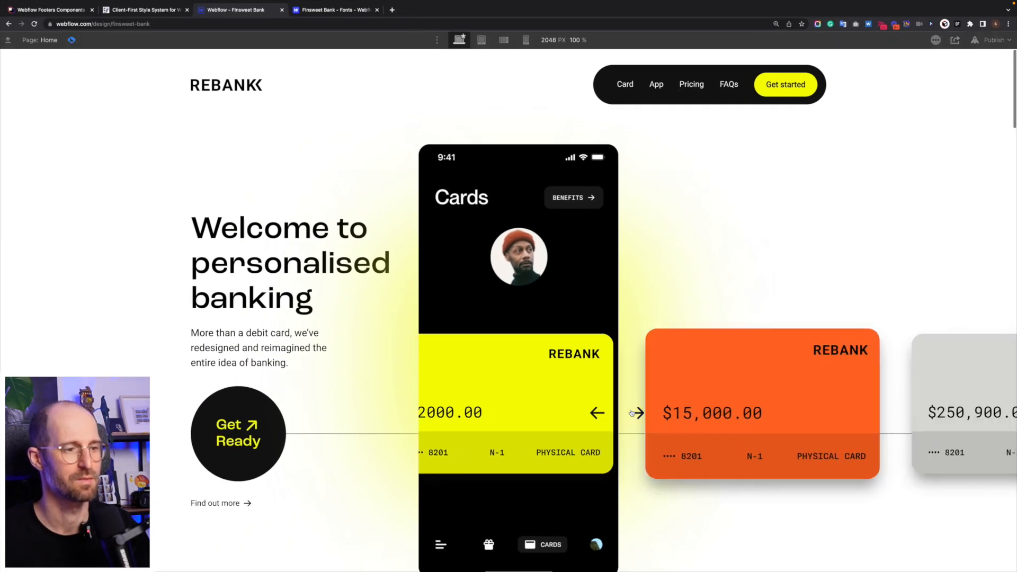
left_click(627, 418)
left_click(594, 421)
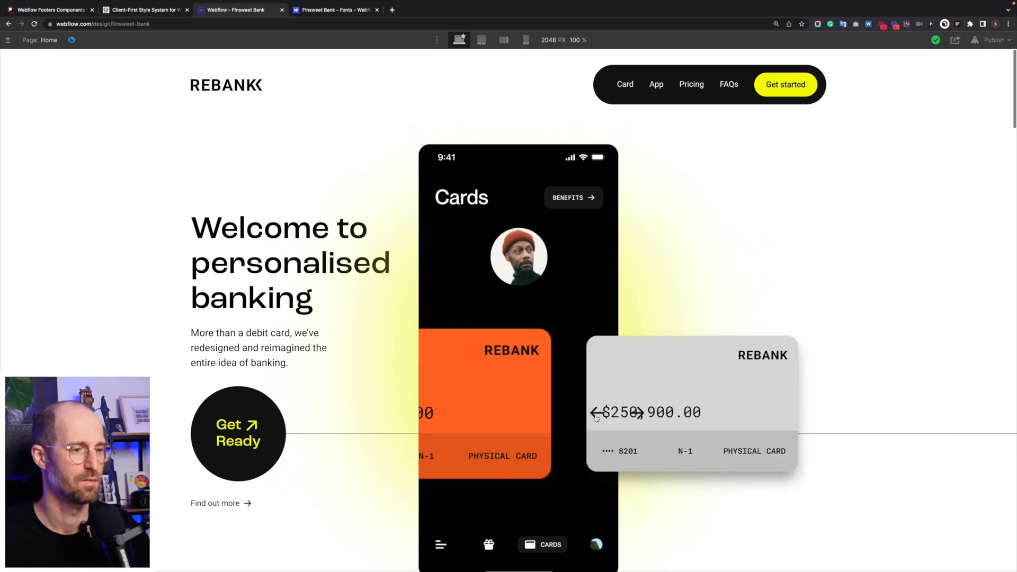
left_click(596, 419)
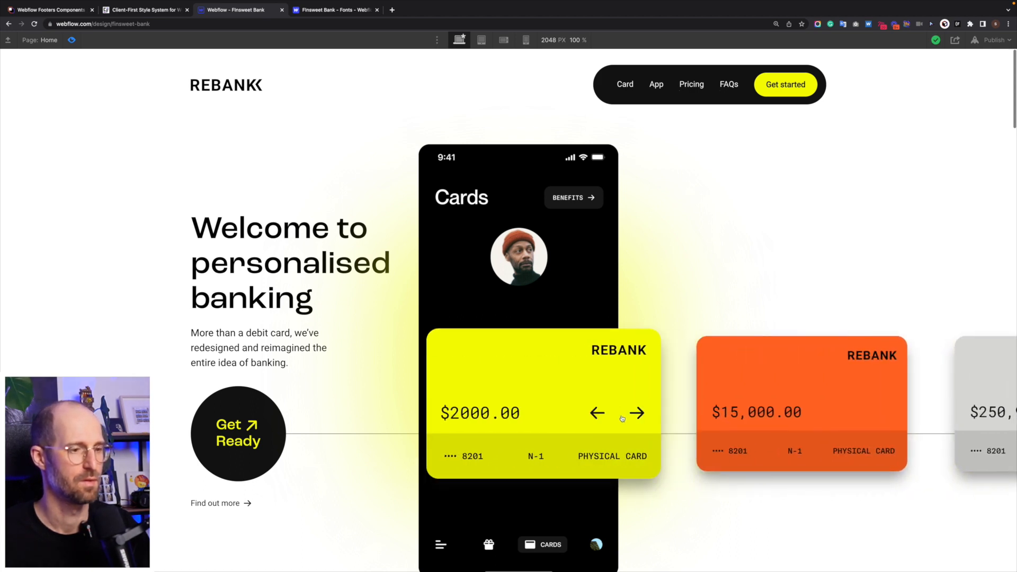
left_click(632, 415)
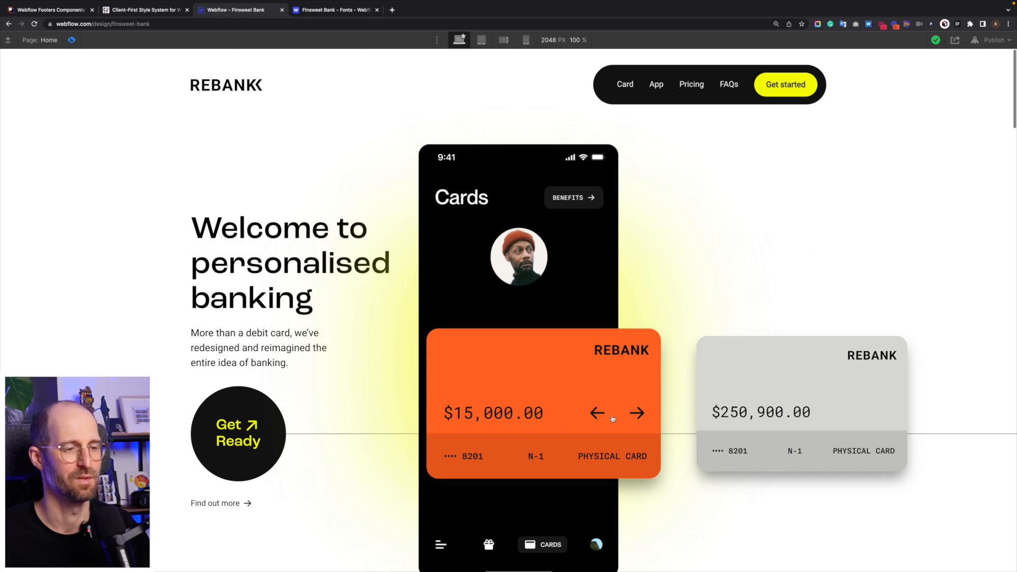
left_click(633, 415)
left_click(597, 416)
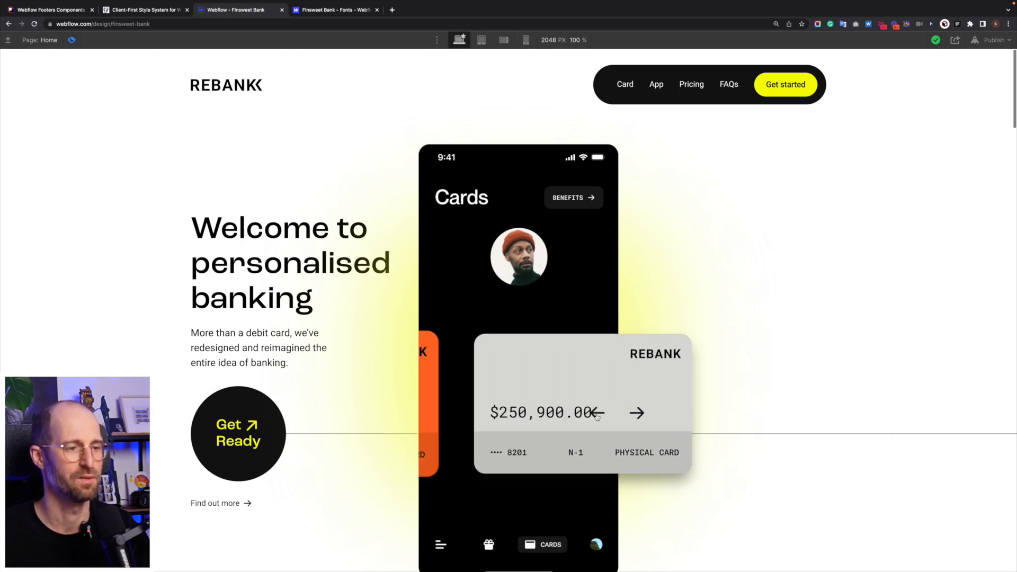
left_click(597, 416)
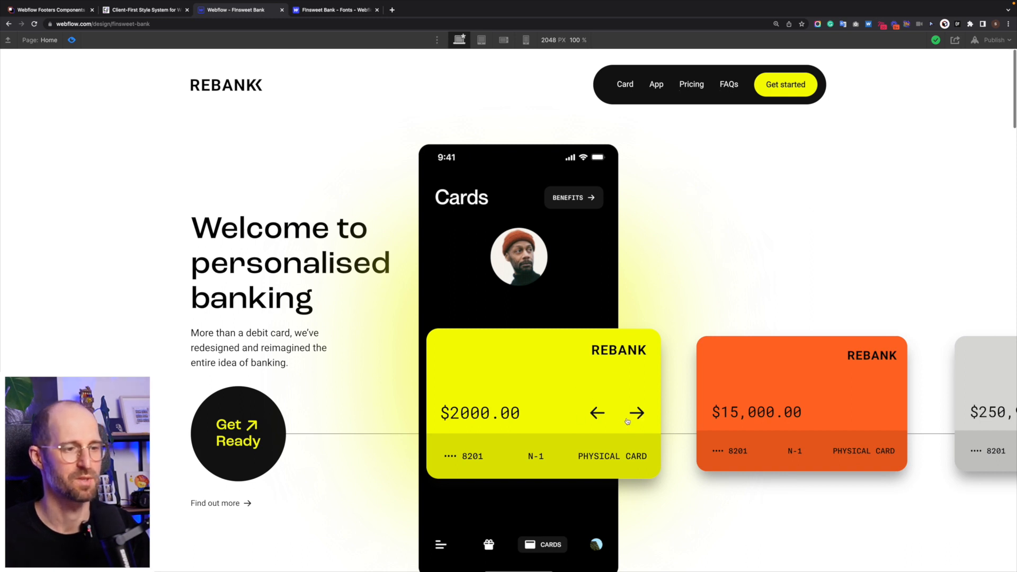
left_click(633, 414)
left_click(597, 416)
left_click(634, 414)
left_click(596, 416)
left_click(634, 414)
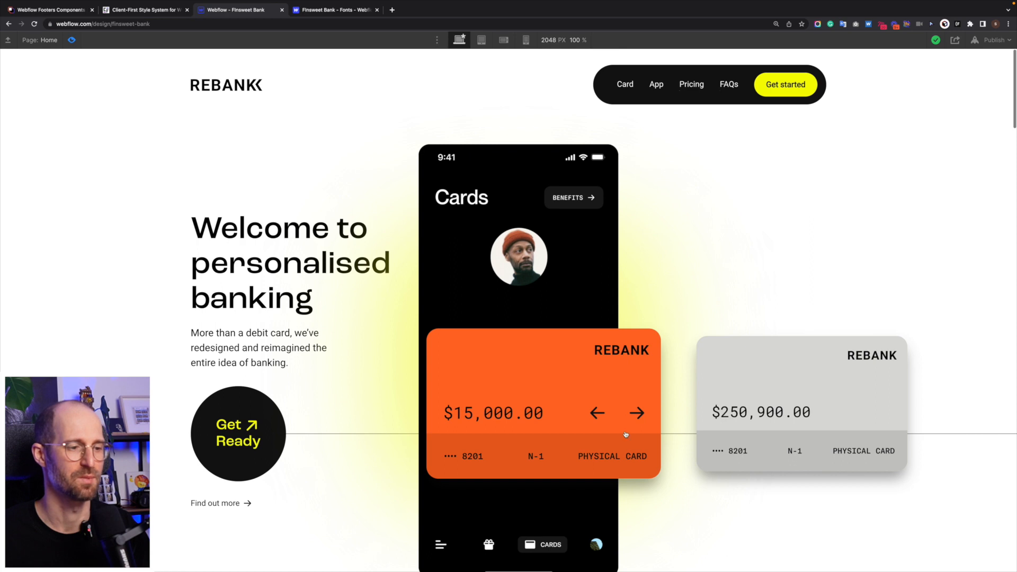
scroll(634, 449, "down", 3)
scroll(634, 450, "up", 3)
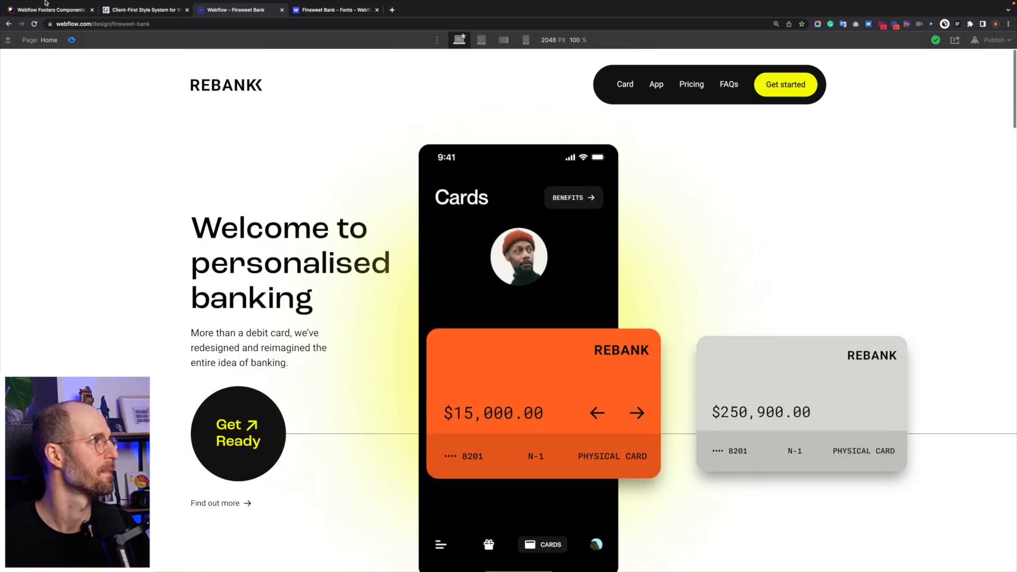
left_click(72, 61)
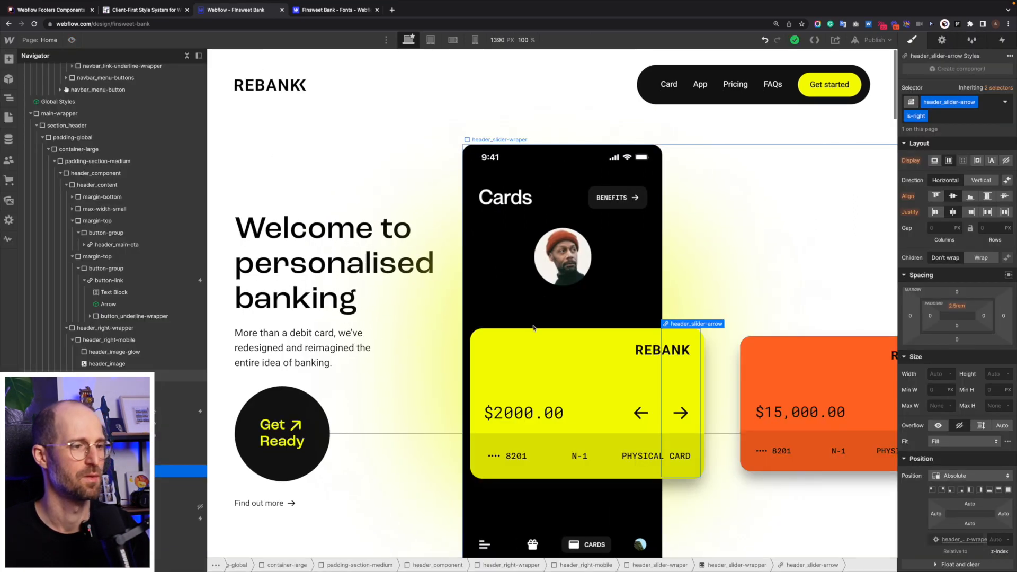
- Give the left slider arrow 1rem right padding in its Hover state
left_click(648, 426)
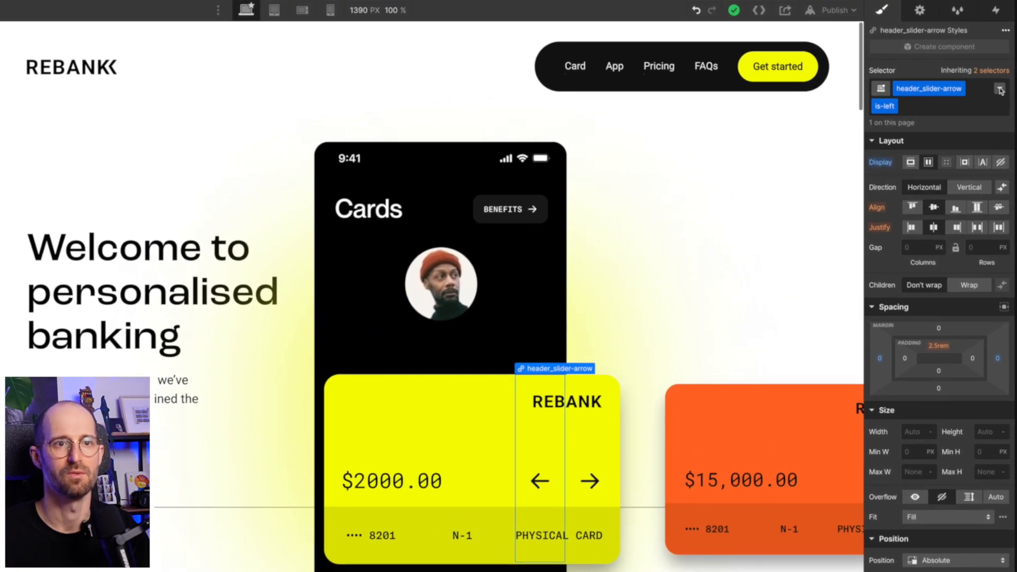
left_click(1005, 102)
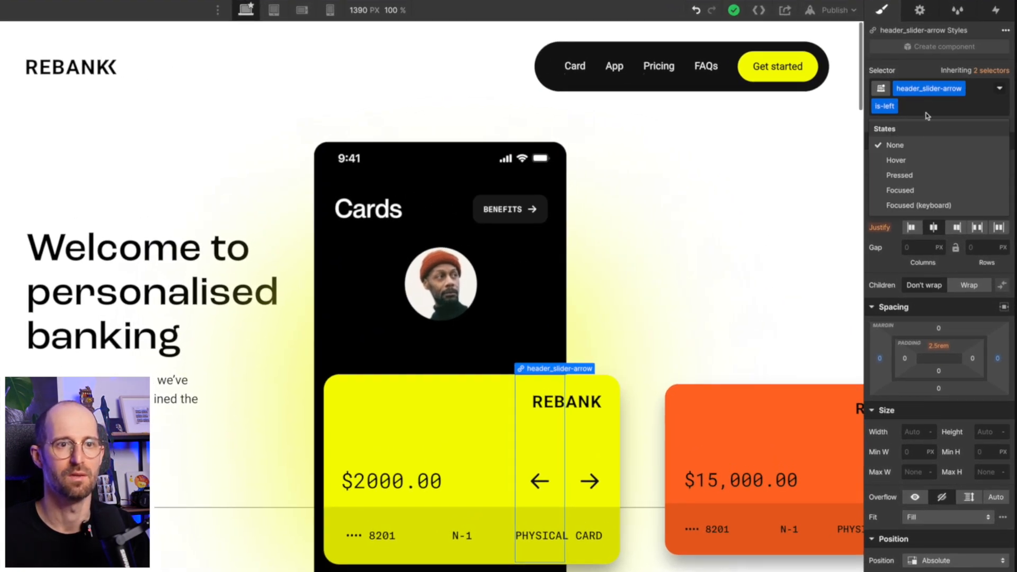
left_click(922, 160)
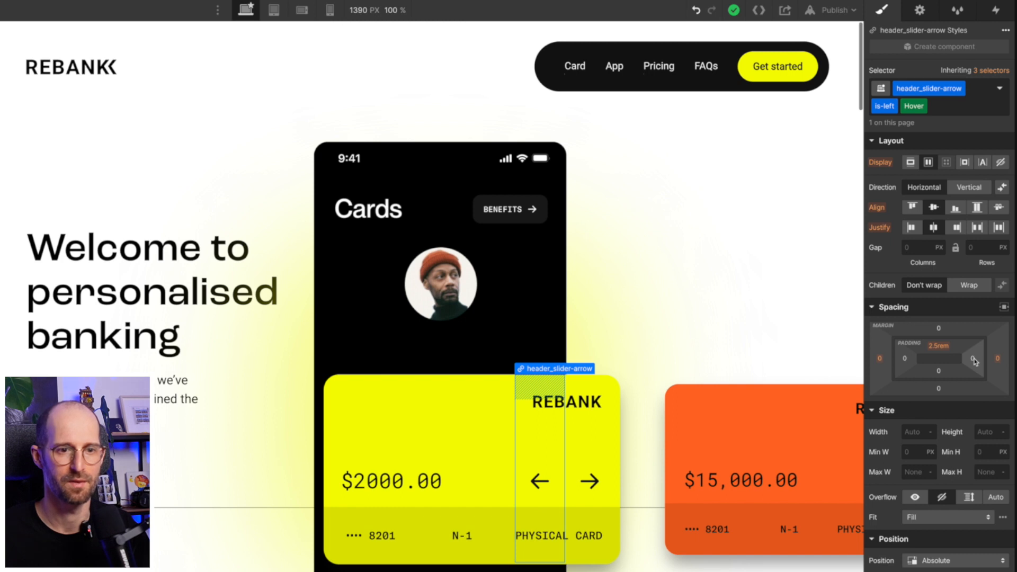
left_click(974, 359)
type("1rem")
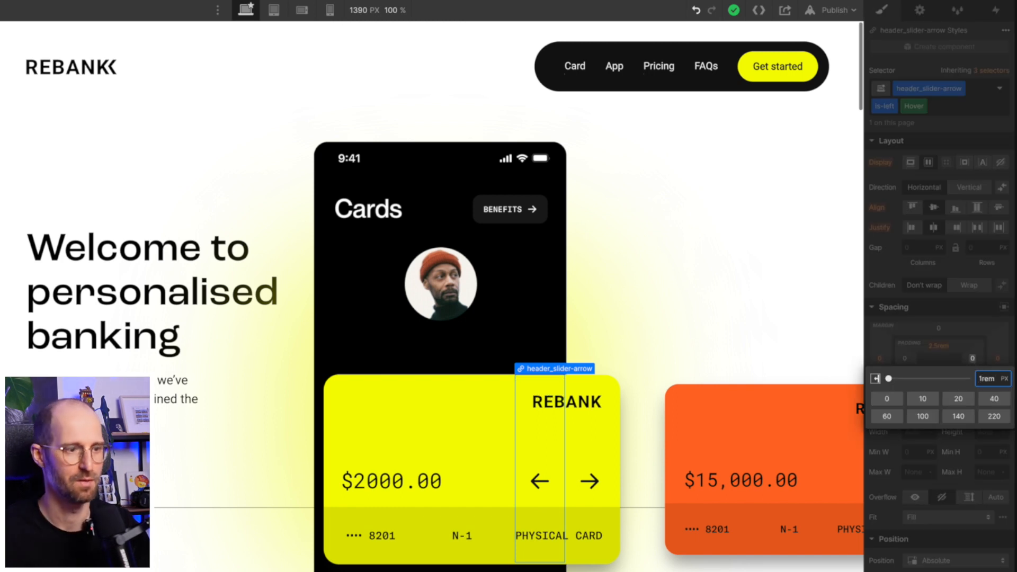
key("Return")
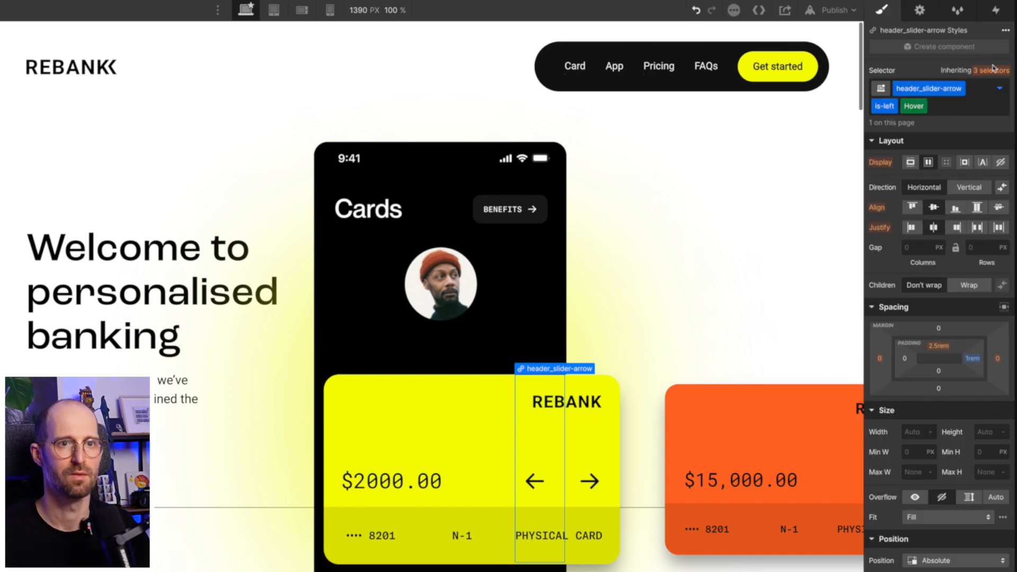
left_click(1000, 88)
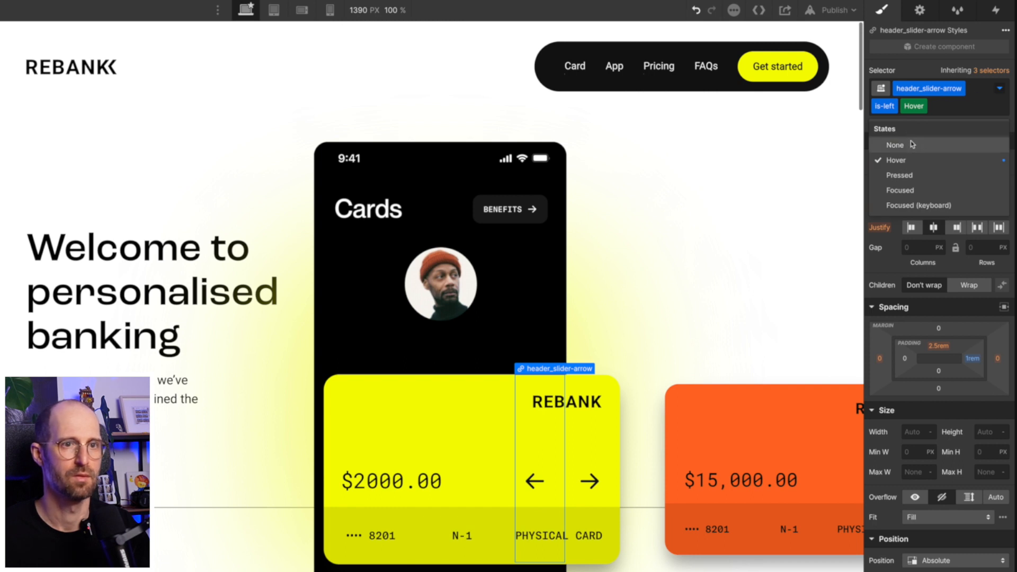
left_click(912, 144)
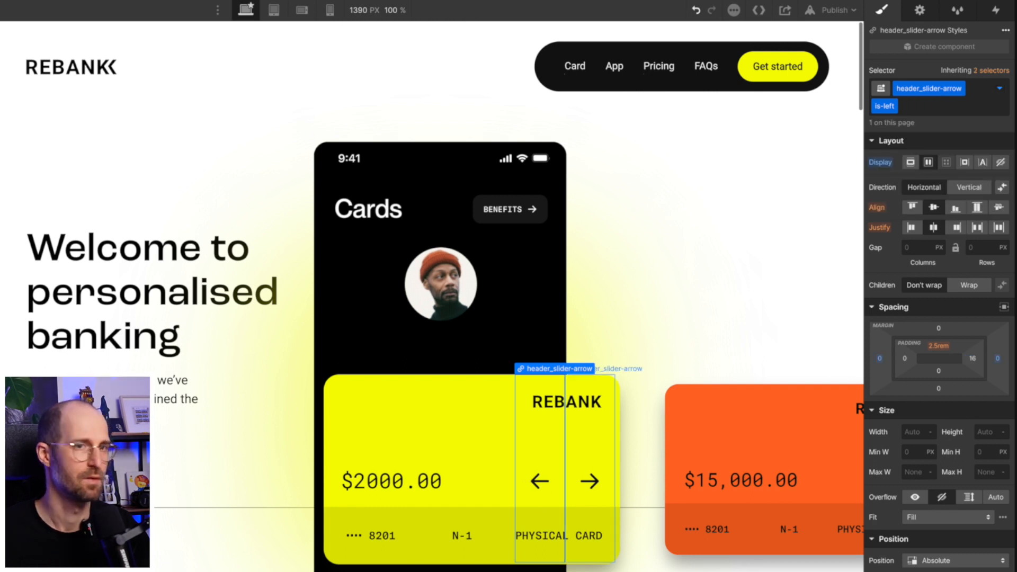
- Give the right slider arrow 1rem left padding on Hover, then return to state None
left_click(589, 481)
left_click(1000, 88)
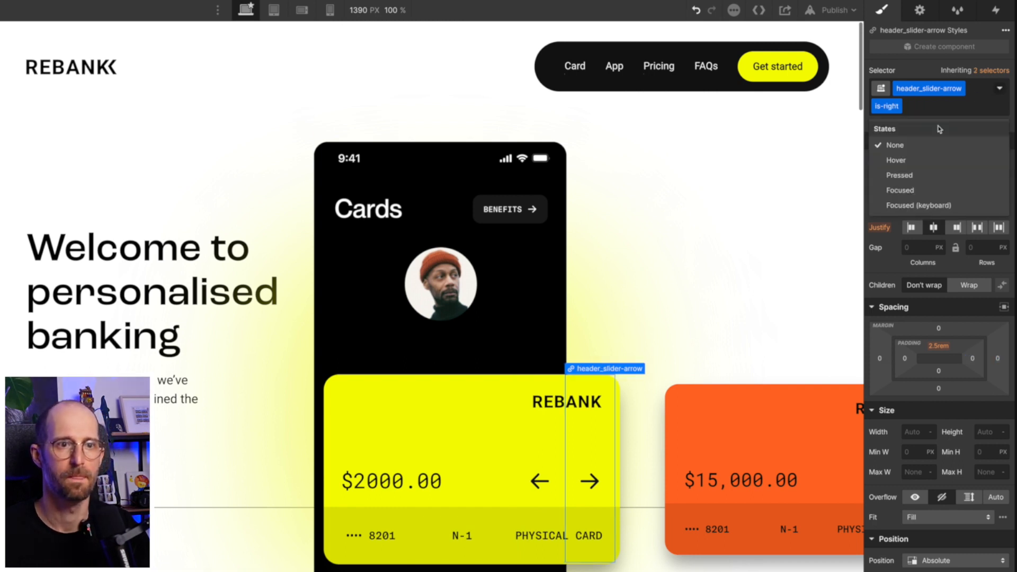
left_click(915, 160)
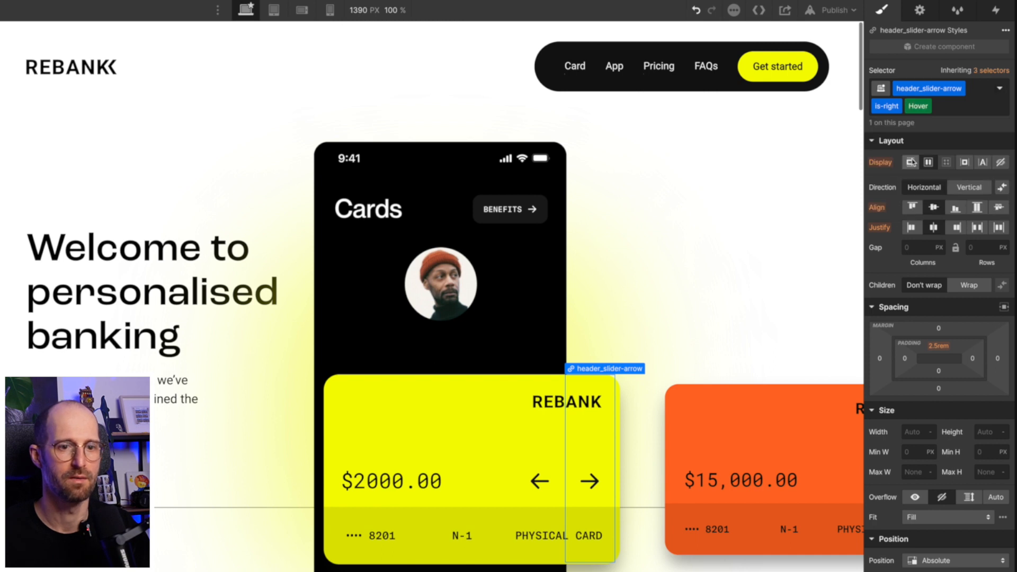
left_click(905, 359)
type("1rem")
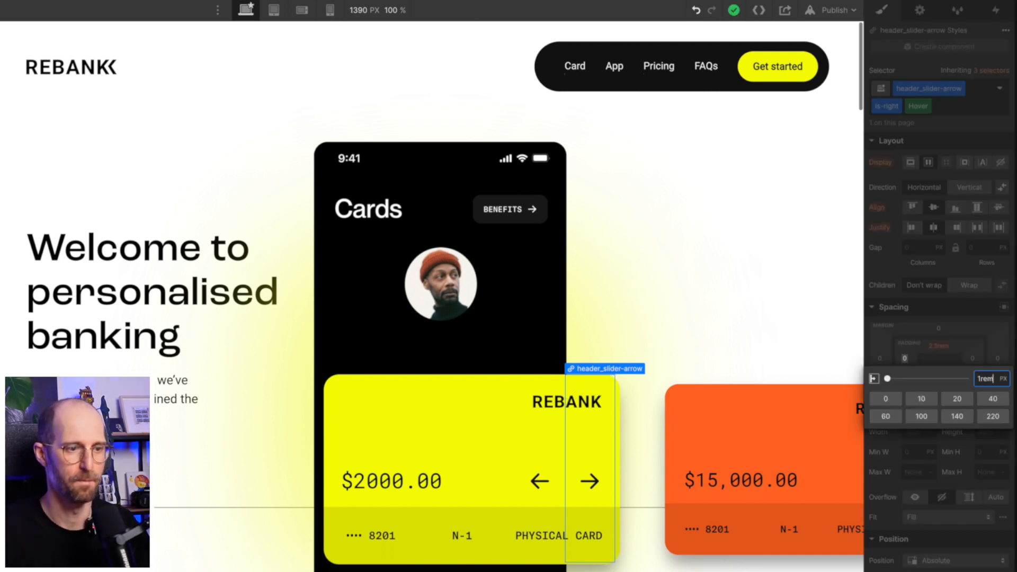
key("Return")
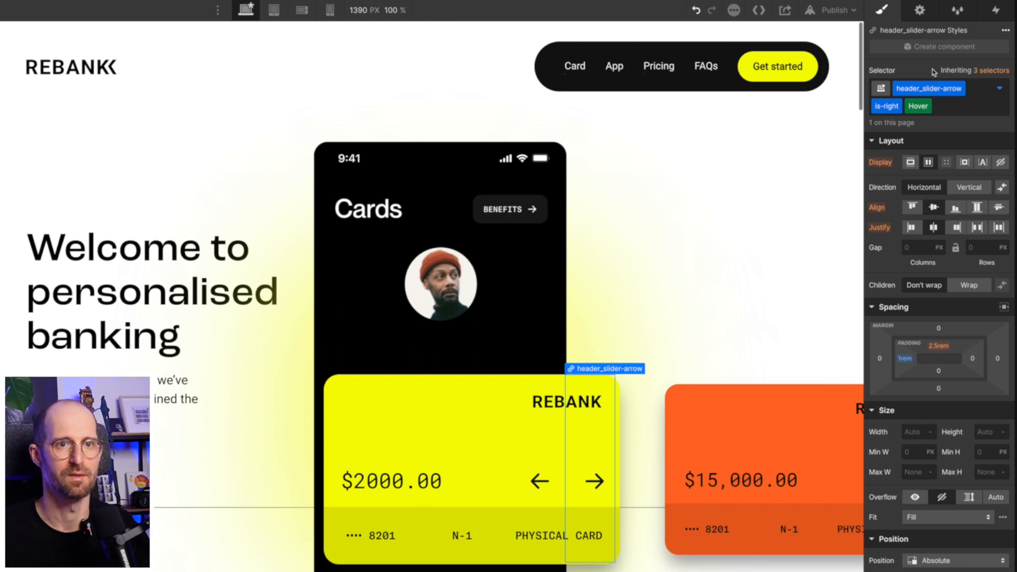
left_click(999, 88)
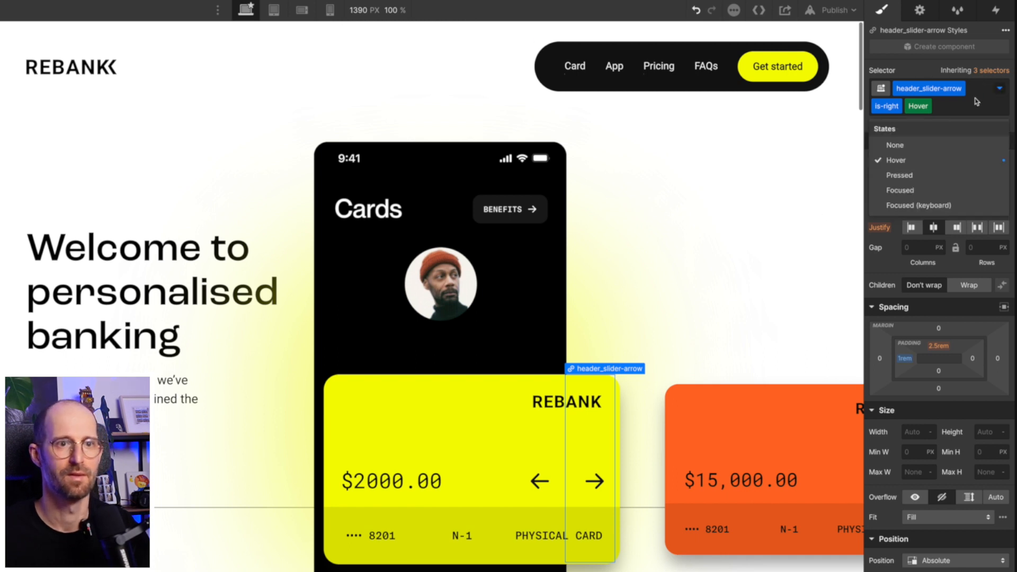
left_click(899, 147)
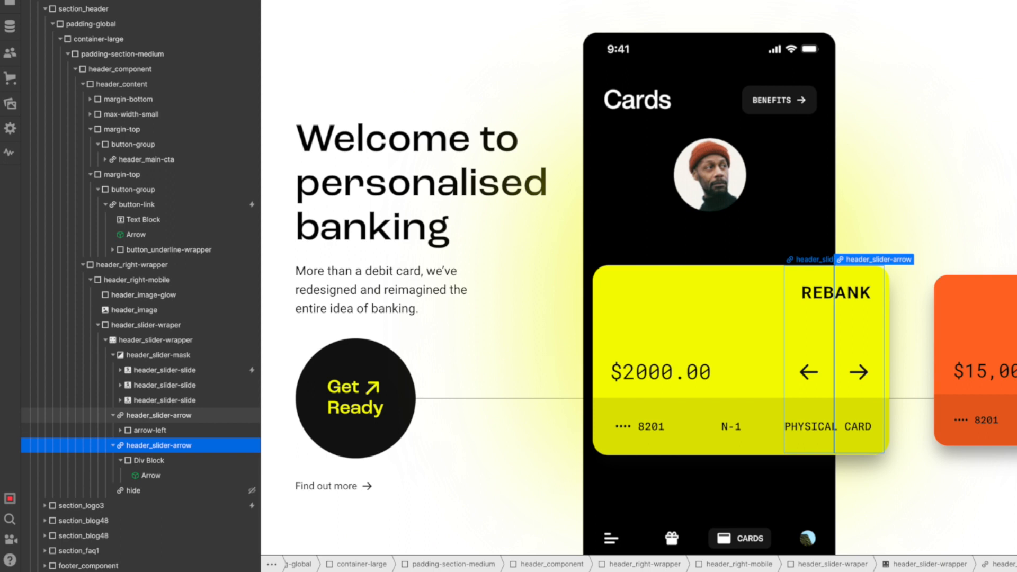
- On the base header_slider-arrow class, add a Padding Left transition with an S-shaped ease-in-out curve
left_click(167, 416)
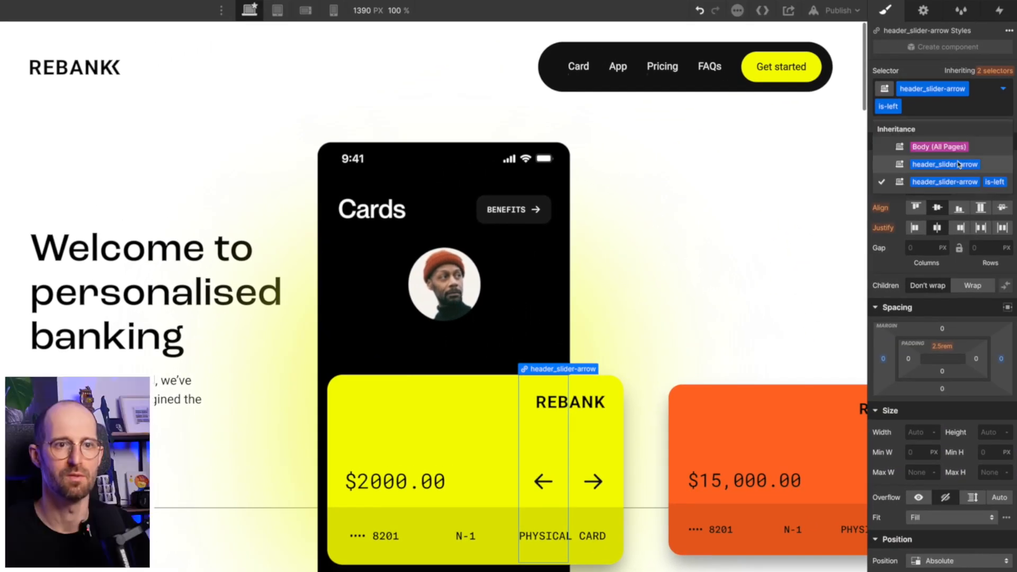
left_click(958, 167)
scroll(933, 318, "down", 10)
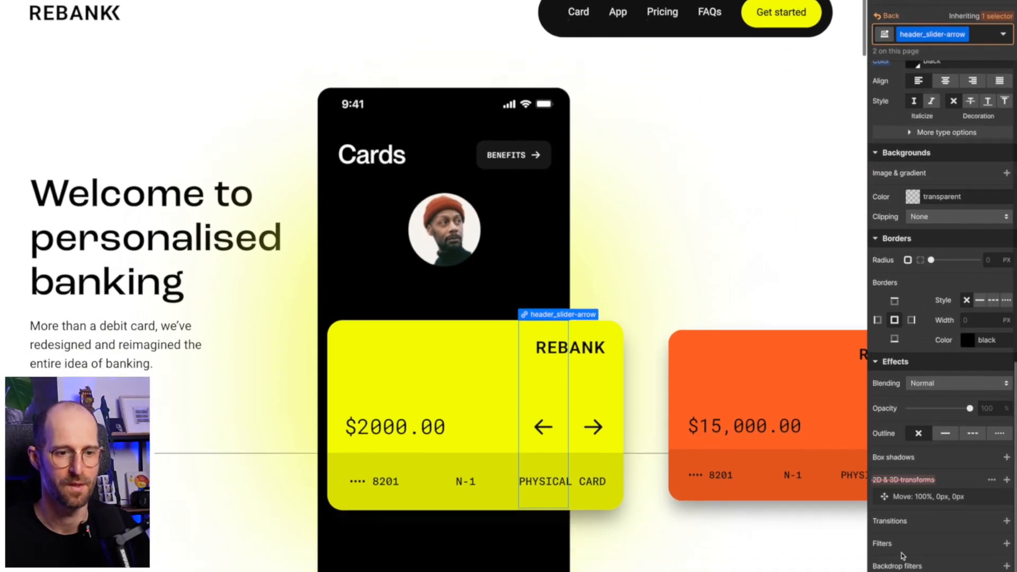
left_click(1007, 467)
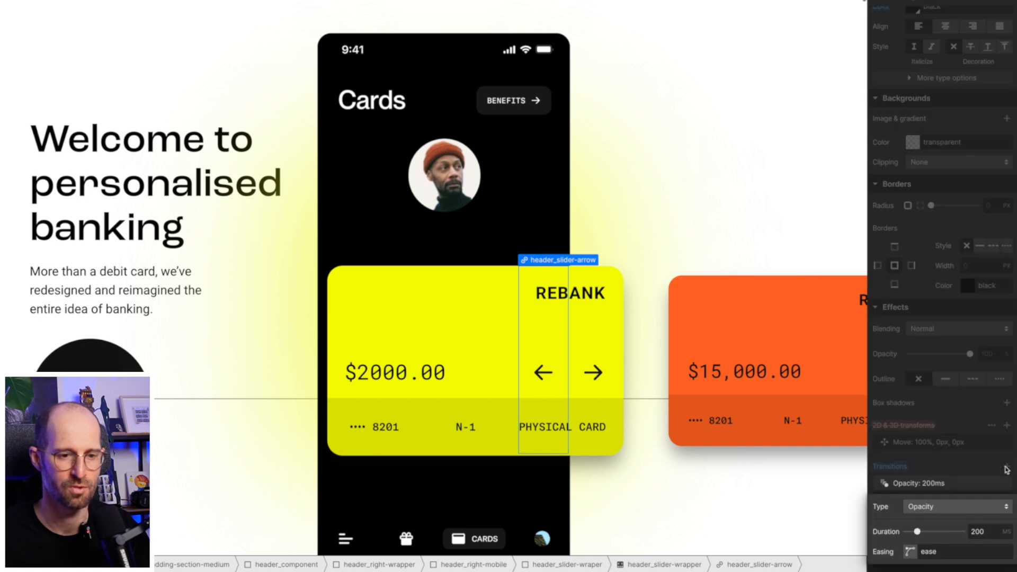
left_click(939, 510)
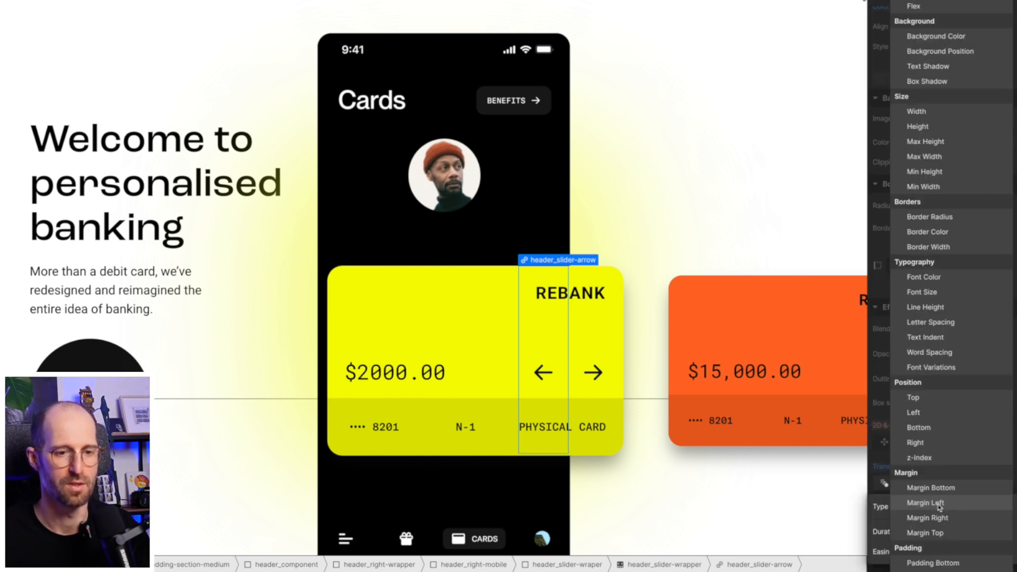
scroll(940, 507, "down", 1)
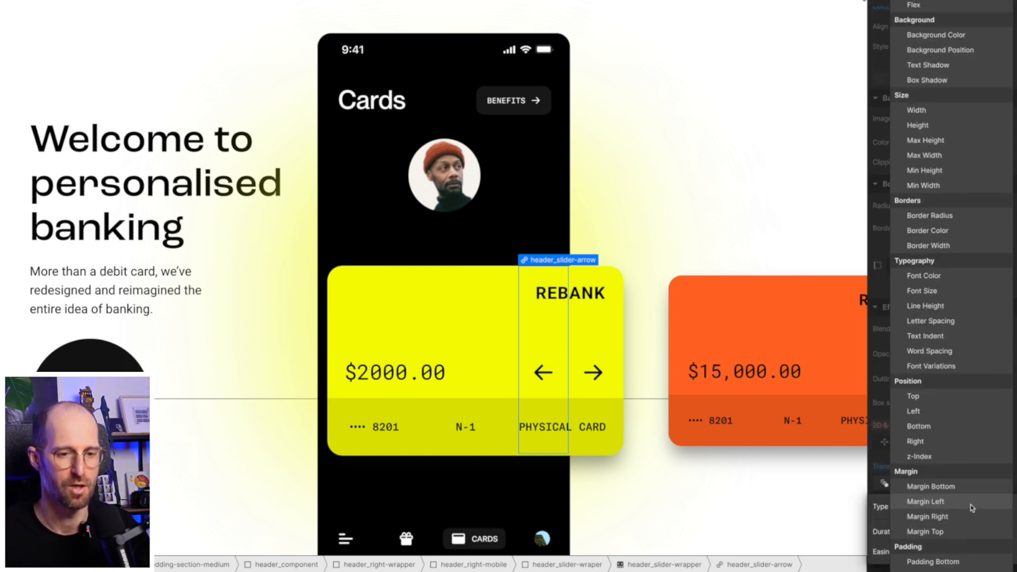
scroll(965, 507, "down", 3)
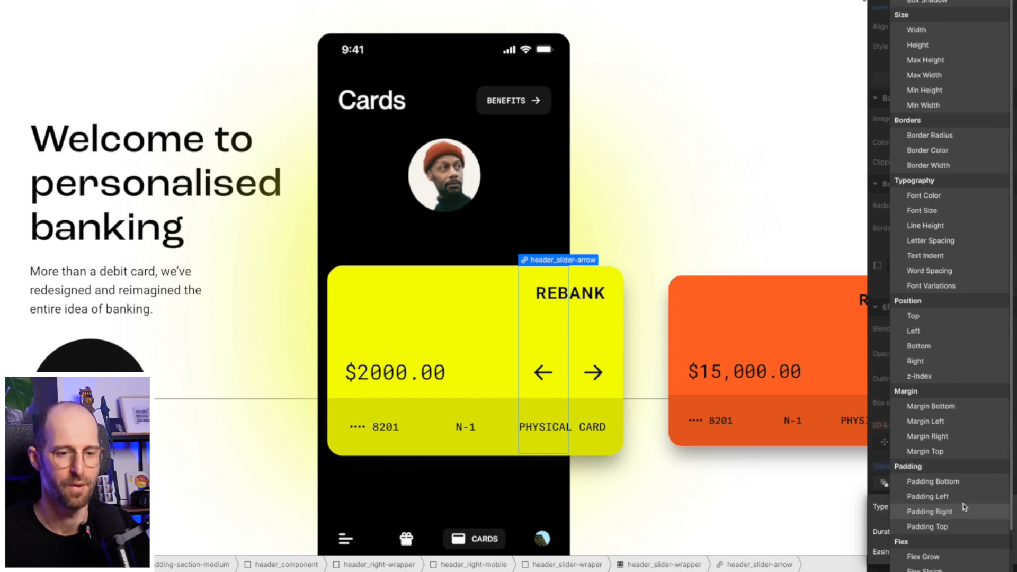
left_click(958, 498)
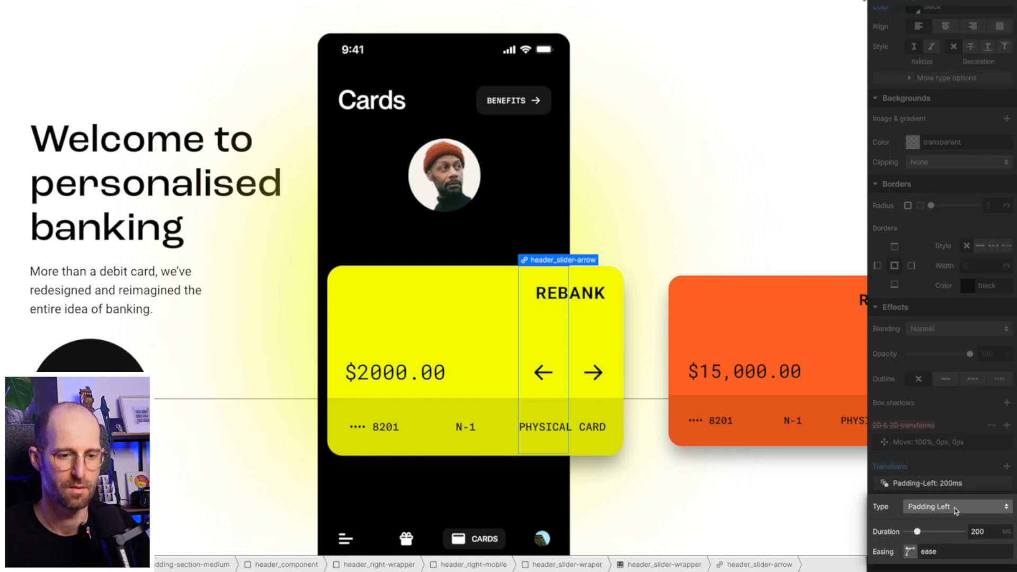
left_click(909, 551)
left_click_drag(768, 247, 742, 243)
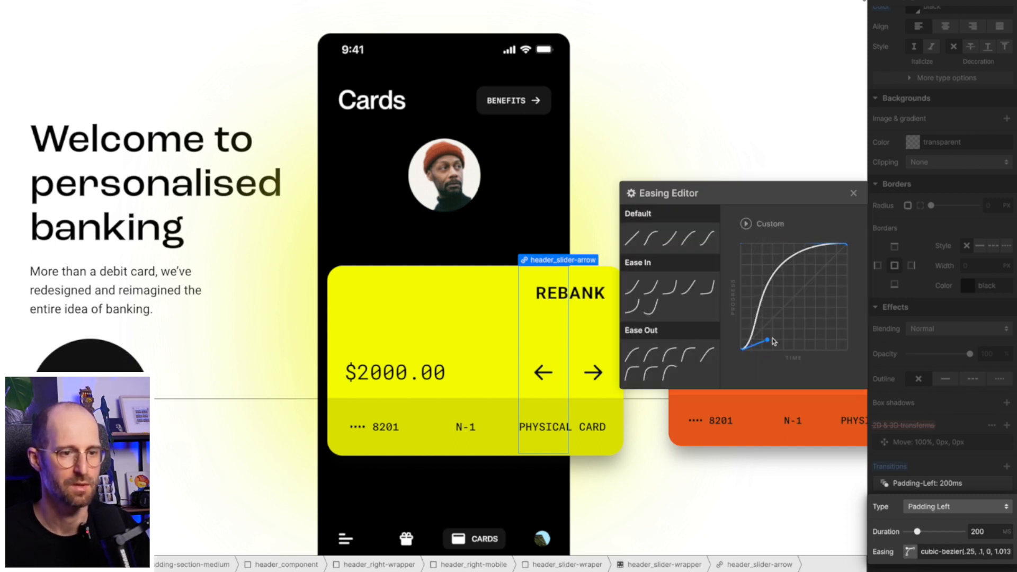
left_click_drag(770, 341, 849, 353)
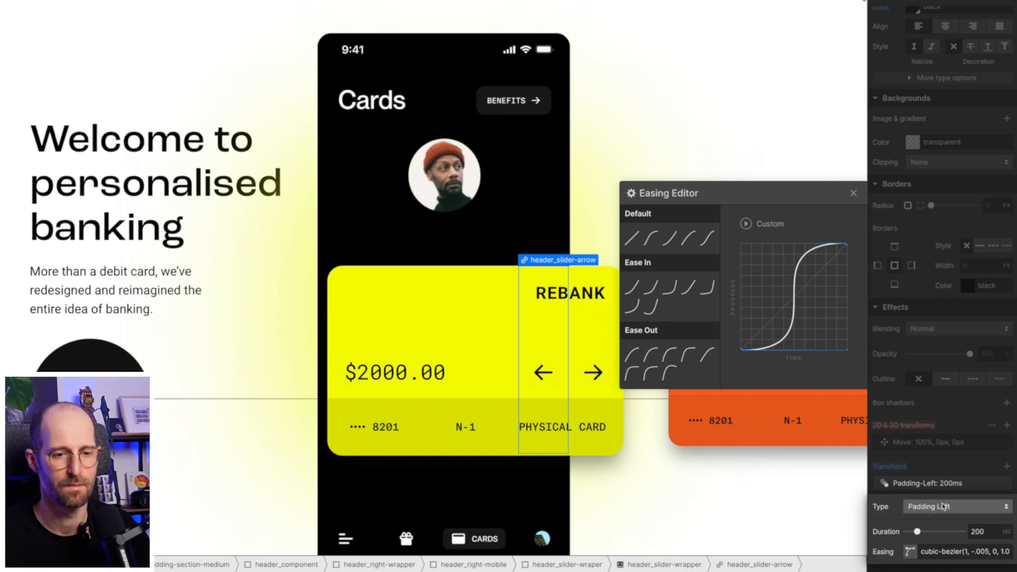
- Select the Padding Left transition's custom cubic-bezier easing value for copying
left_click(960, 470)
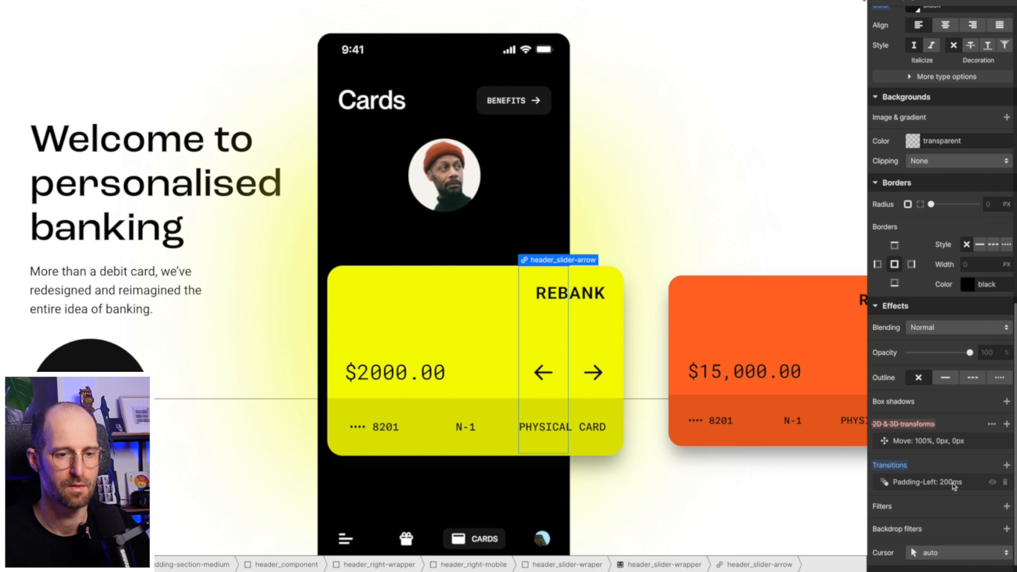
left_click(955, 484)
left_click(952, 550)
triple_click(953, 550)
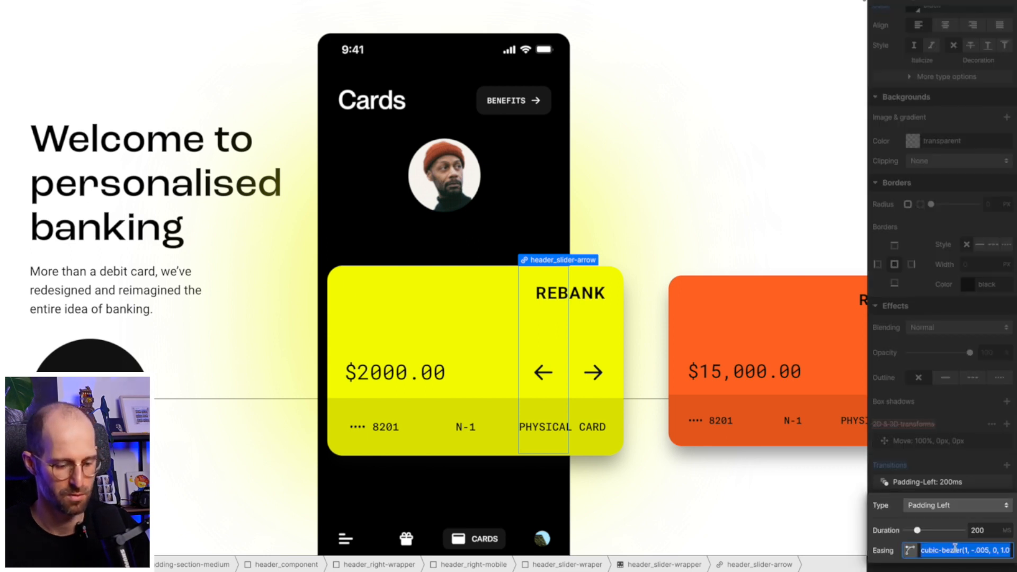
left_click(957, 464)
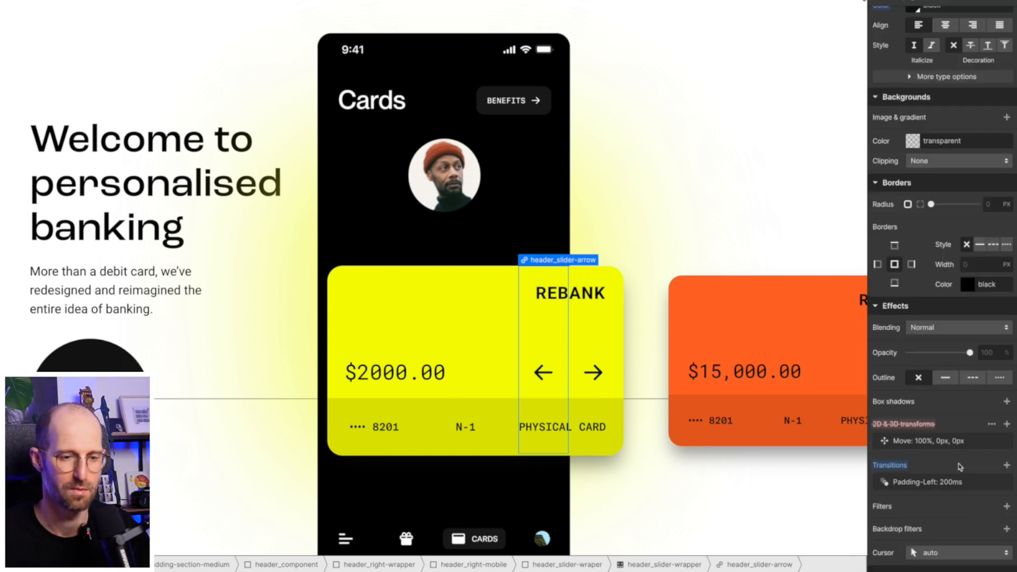
scroll(958, 466, "down", 1)
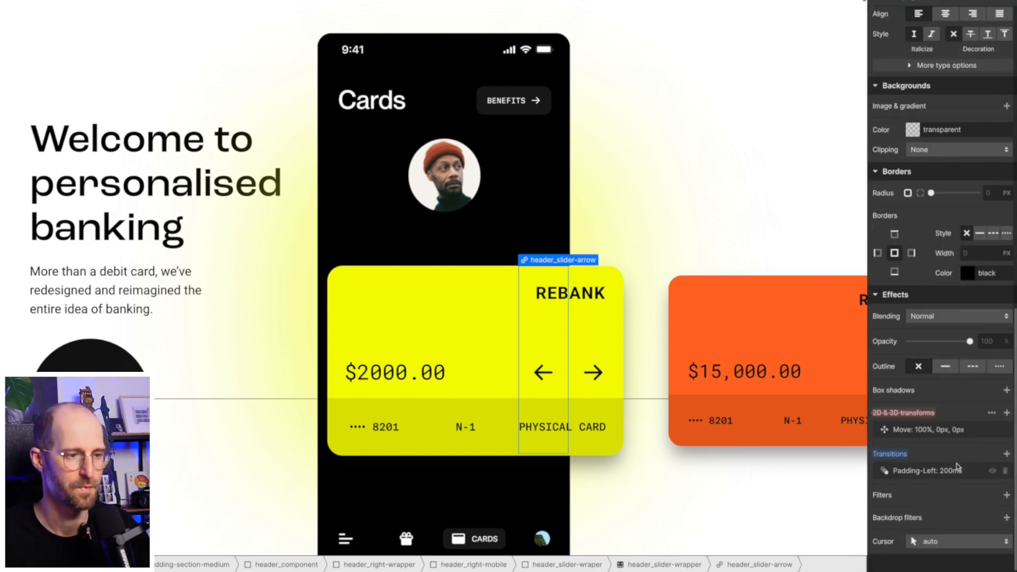
- Add a Padding Right transition with the pasted cubic-bezier easing to header_slider-arrow, then preview the page
left_click(575, 390)
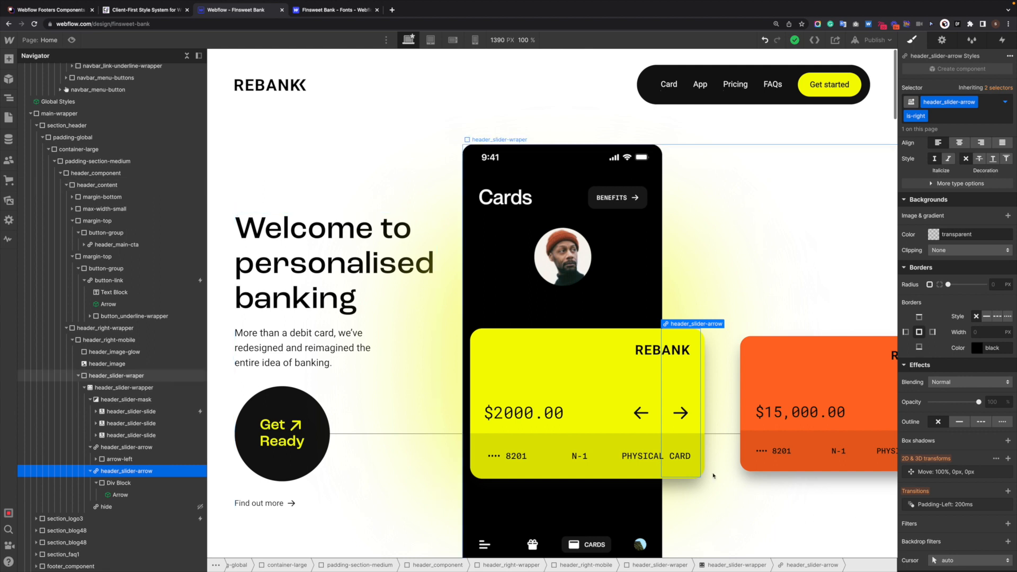
left_click(638, 414)
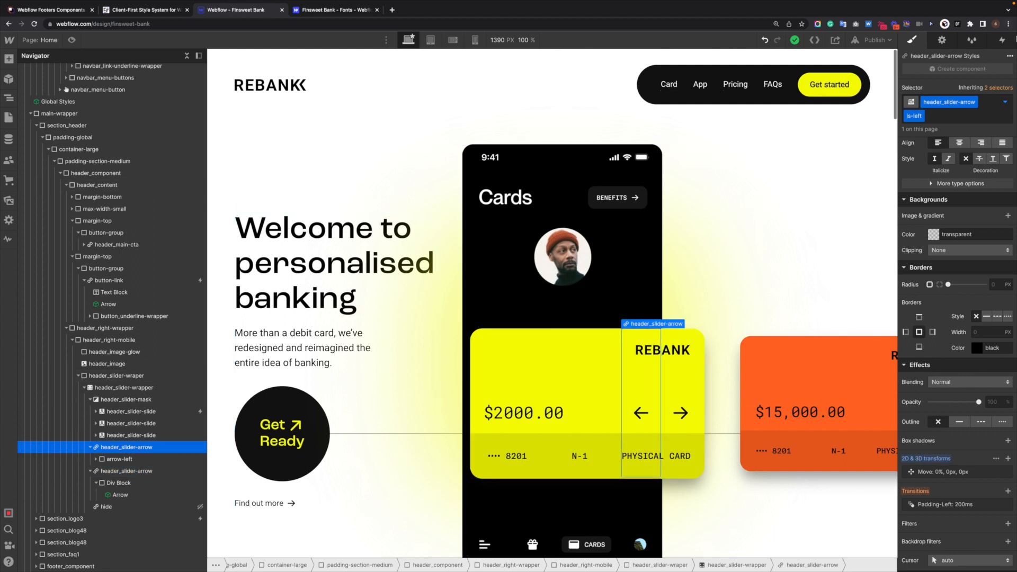
left_click(999, 87)
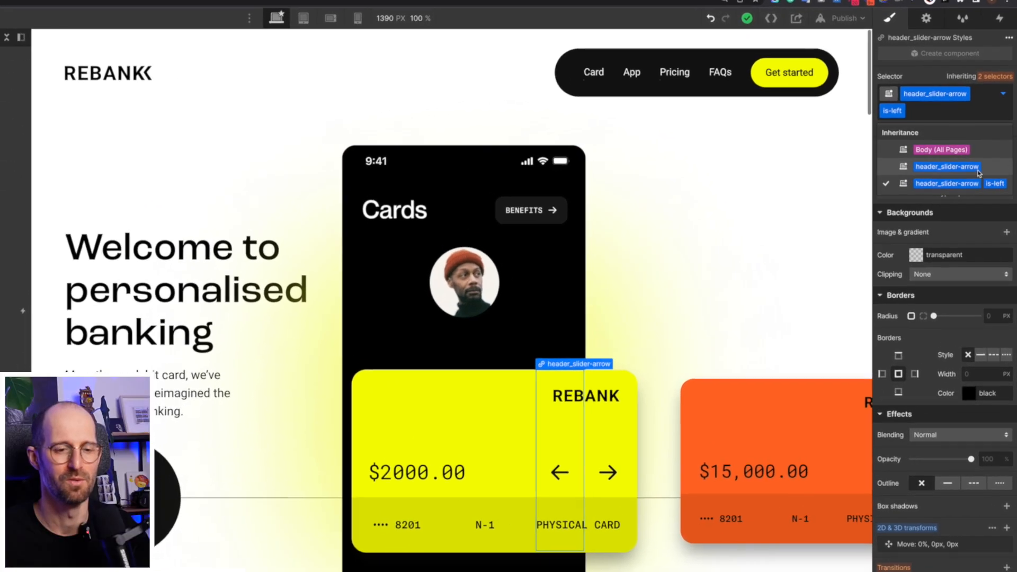
left_click(978, 168)
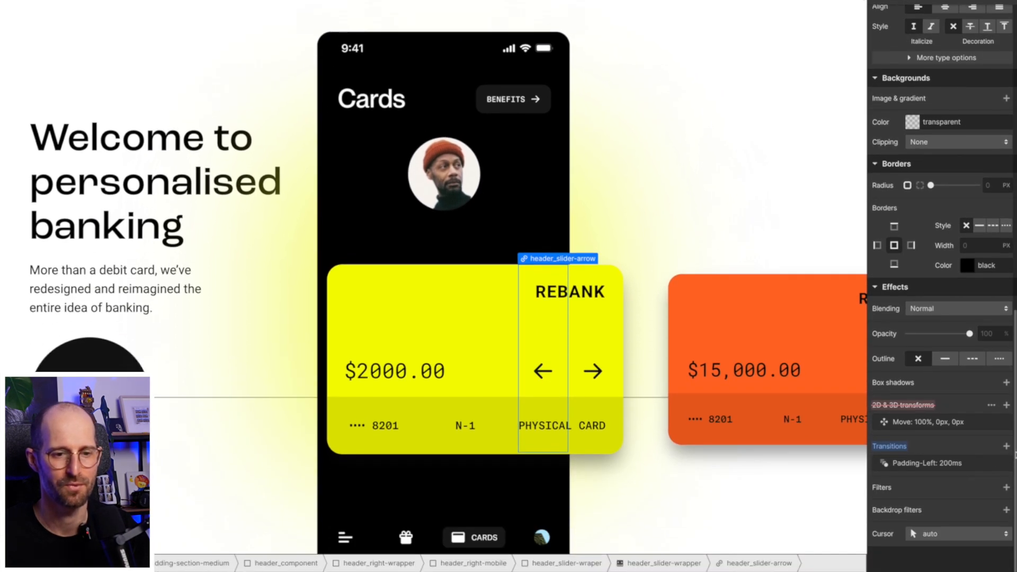
left_click(1006, 446)
left_click(933, 488)
scroll(932, 490, "down", 3)
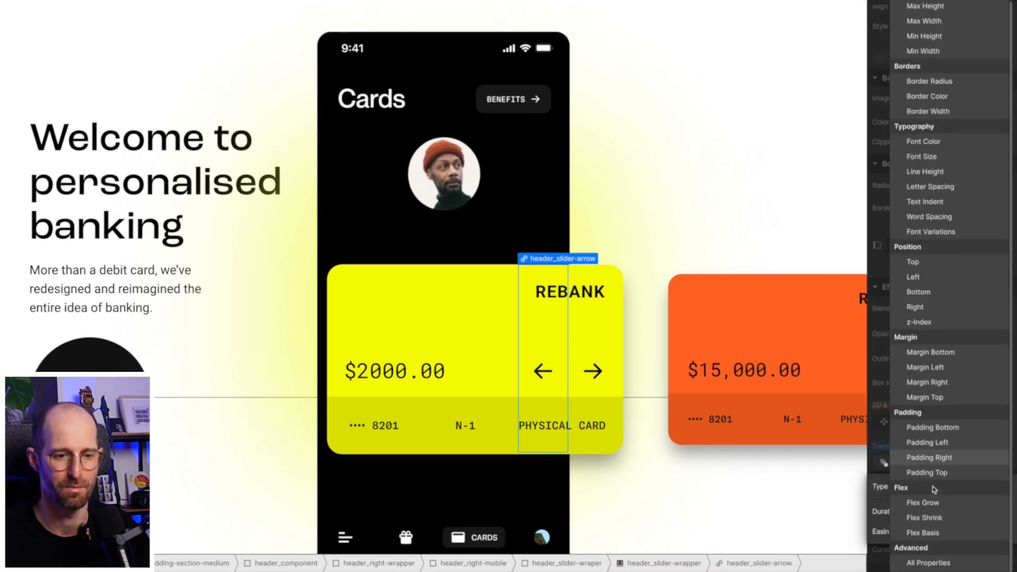
left_click(932, 458)
left_click(947, 533)
key("ctrl+a")
type("cubic-bezier(1, -.005, 0, 1.013)")
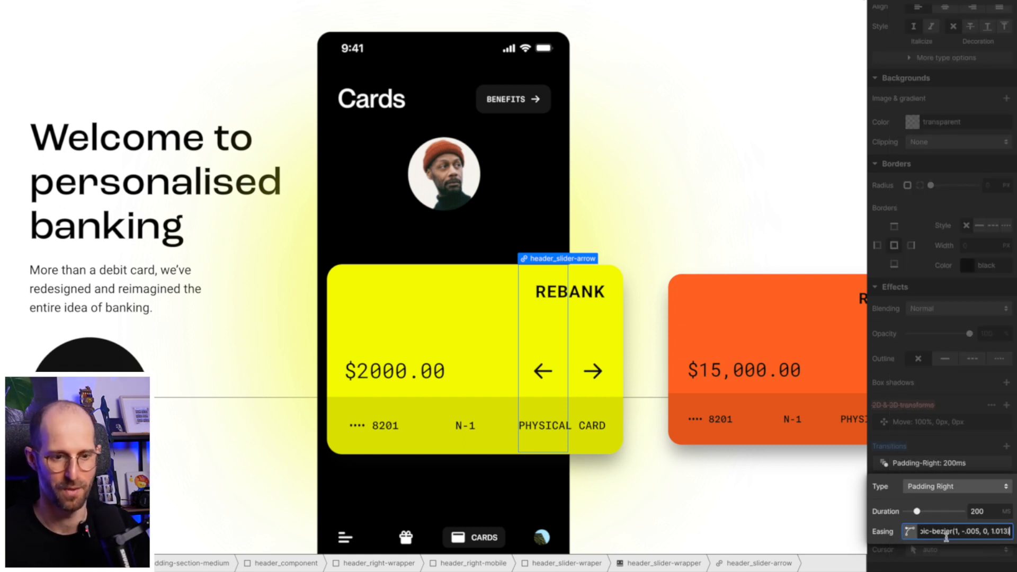
left_click(945, 448)
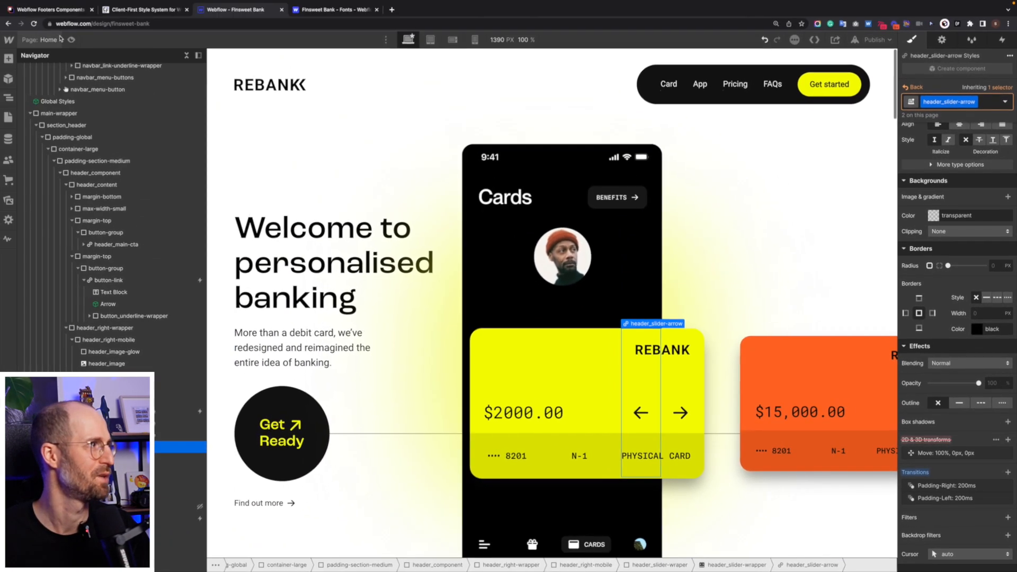
key("super+shift+p")
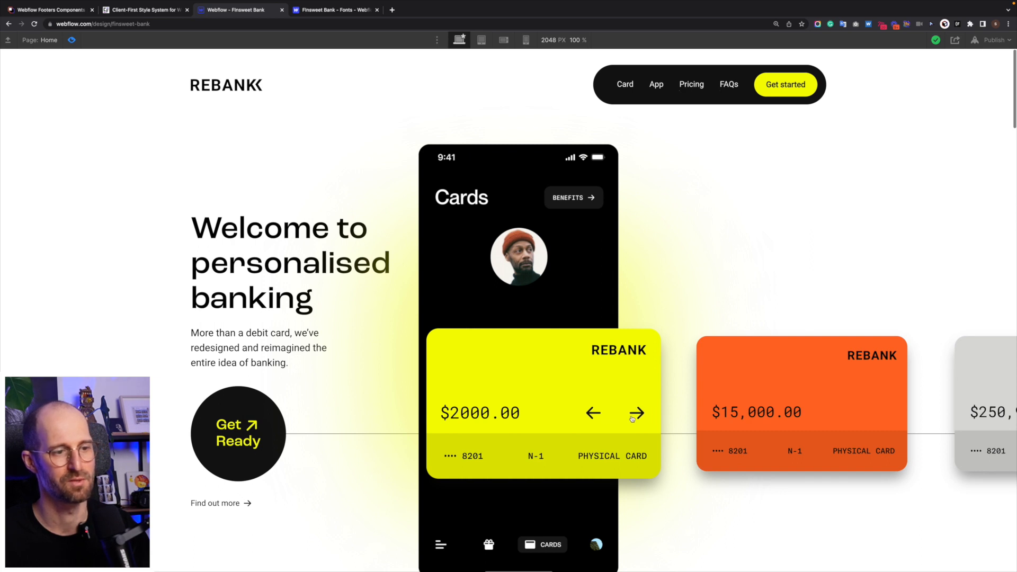
- In preview, move the card slider forward two cards and back two, then exit preview
left_click(596, 418)
left_click(594, 418)
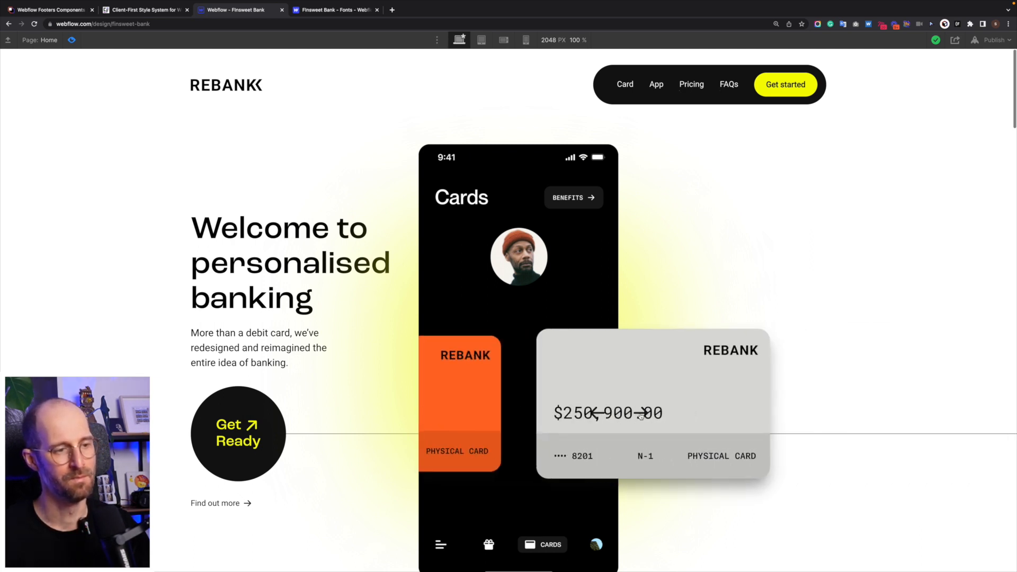
left_click(592, 419)
left_click(595, 419)
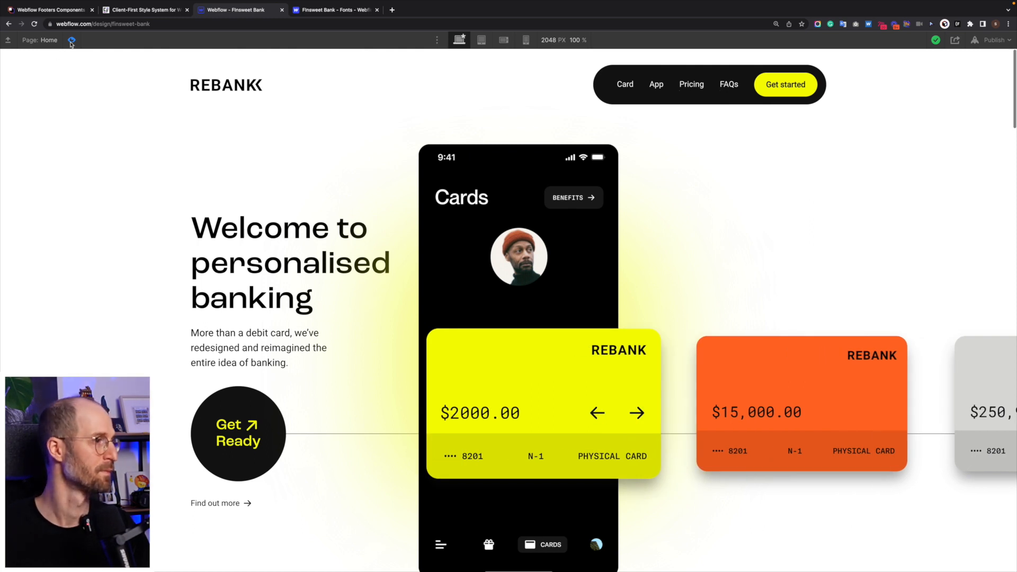
left_click(72, 41)
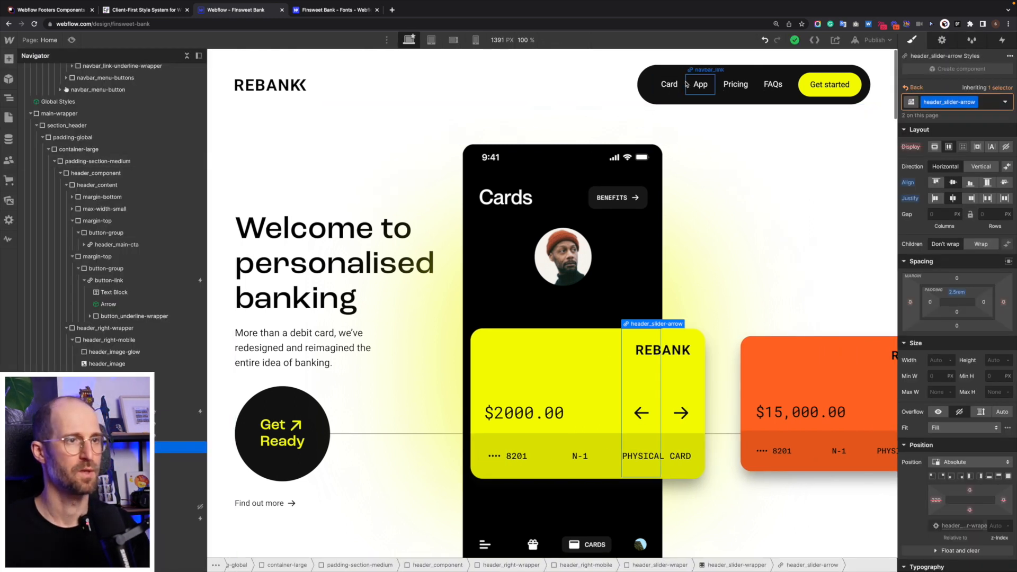
scroll(514, 364, "down", 6)
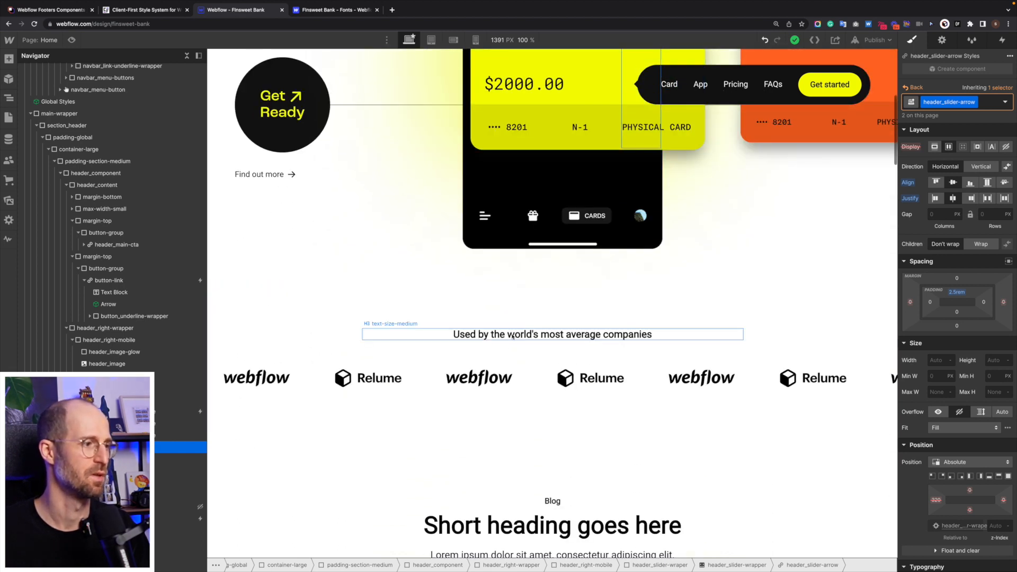
left_click(512, 335)
left_click(382, 379)
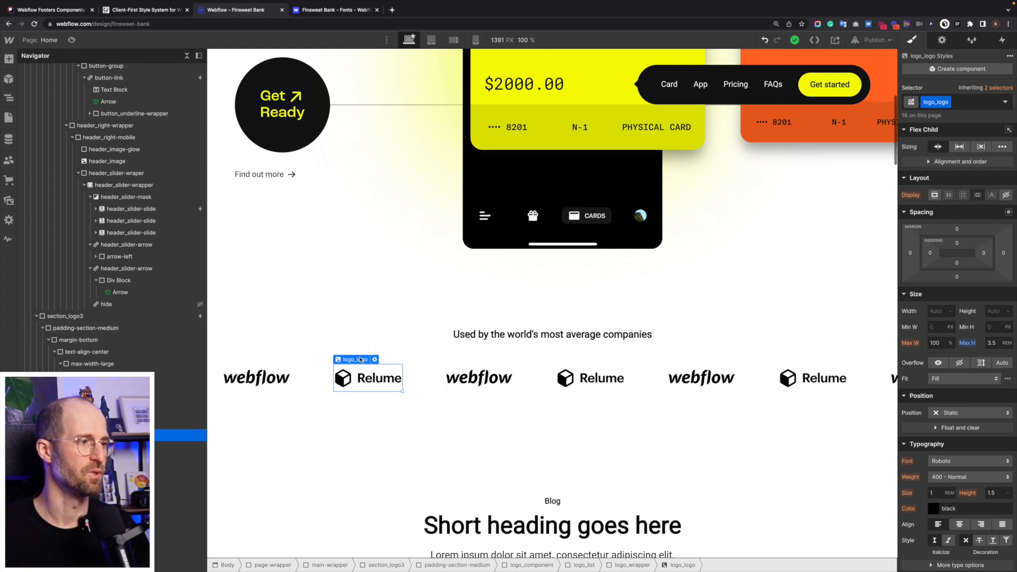
left_click(375, 359)
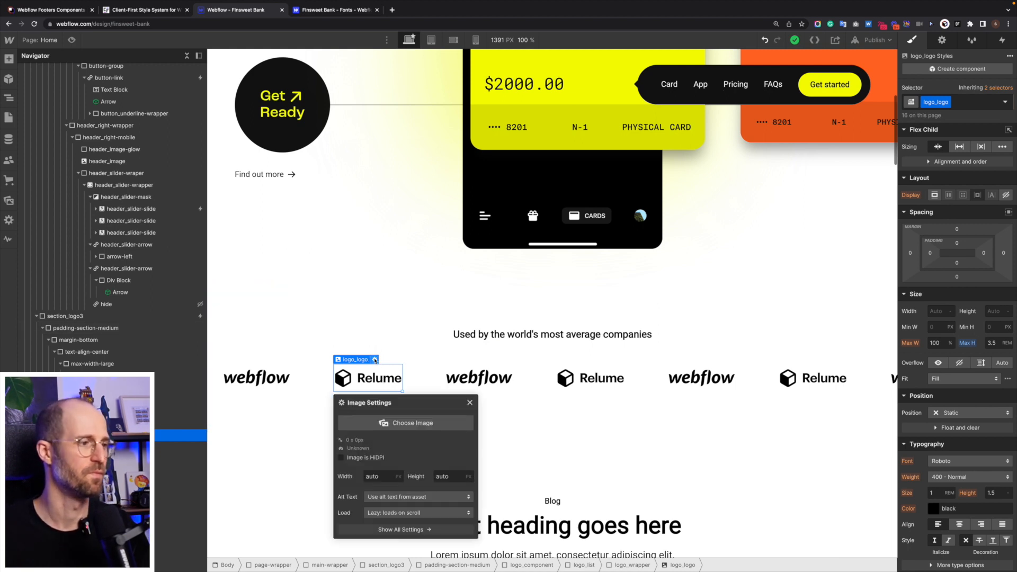
left_click(403, 423)
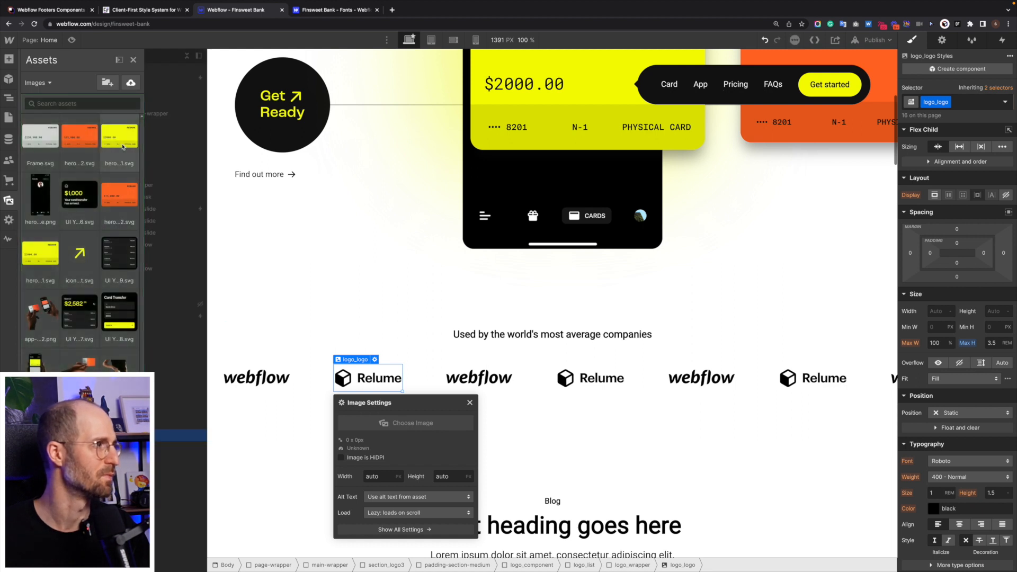
scroll(147, 257, "down", 3)
scroll(148, 257, "down", 2)
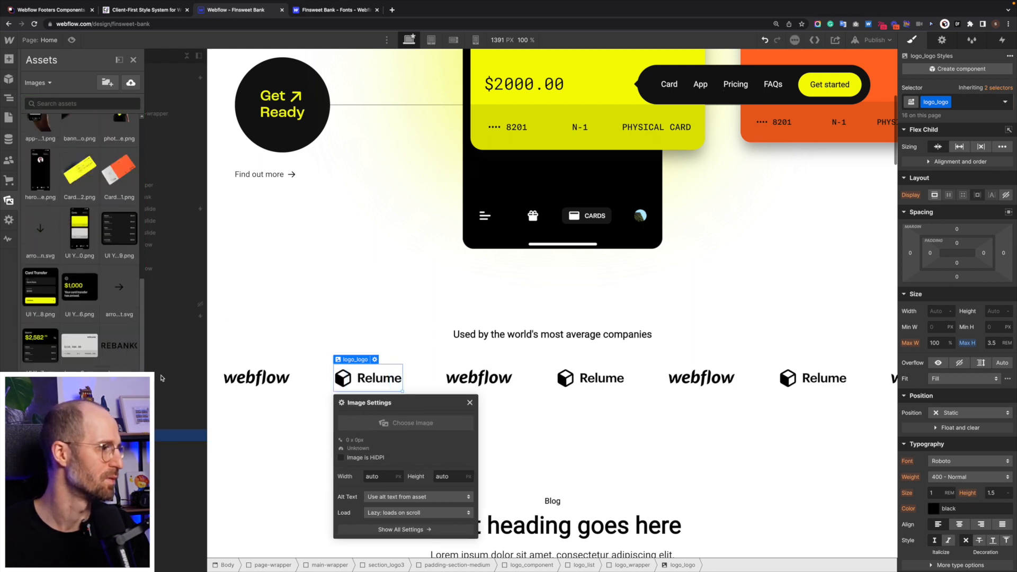
left_click(532, 418)
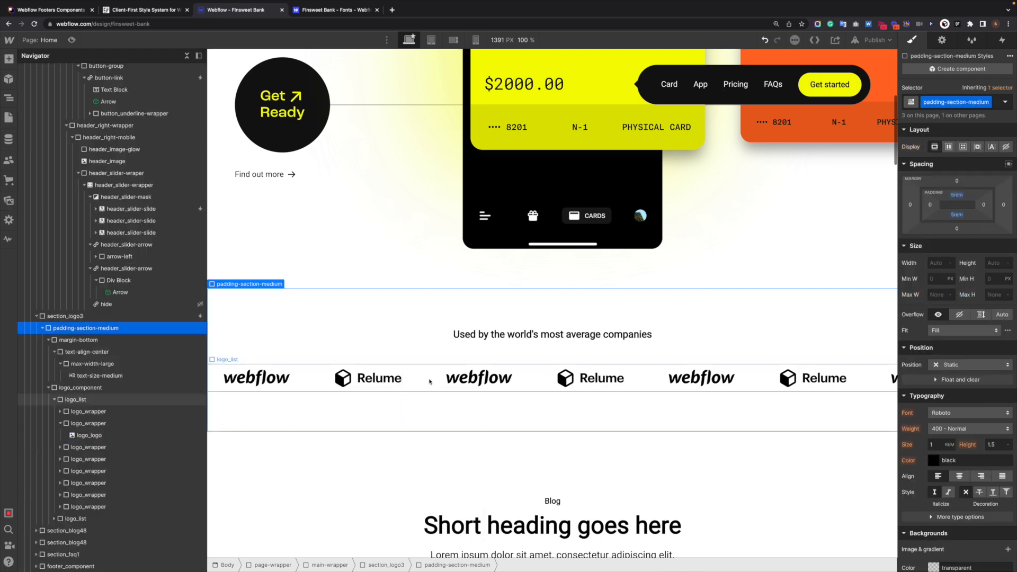
left_click(367, 379)
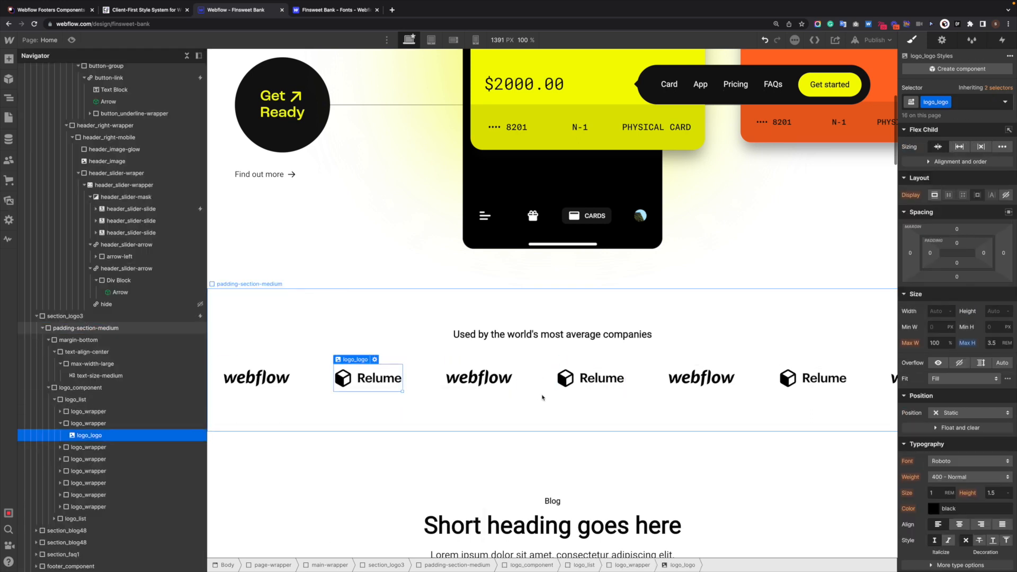
scroll(543, 397, "down", 4)
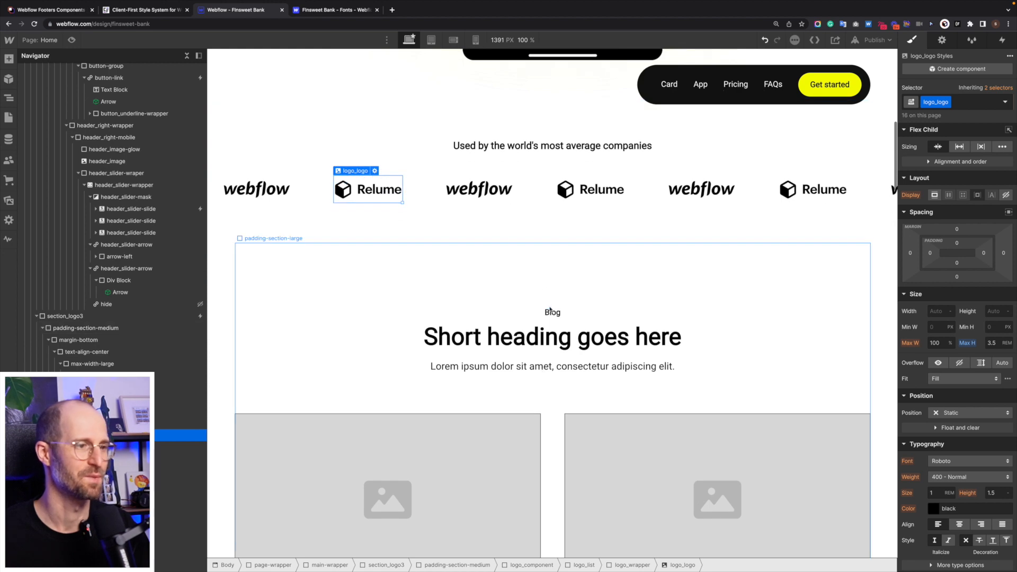
- Replace the logo caption with the Figma wording 'Used by the world's most amazing companies'
left_click(554, 314)
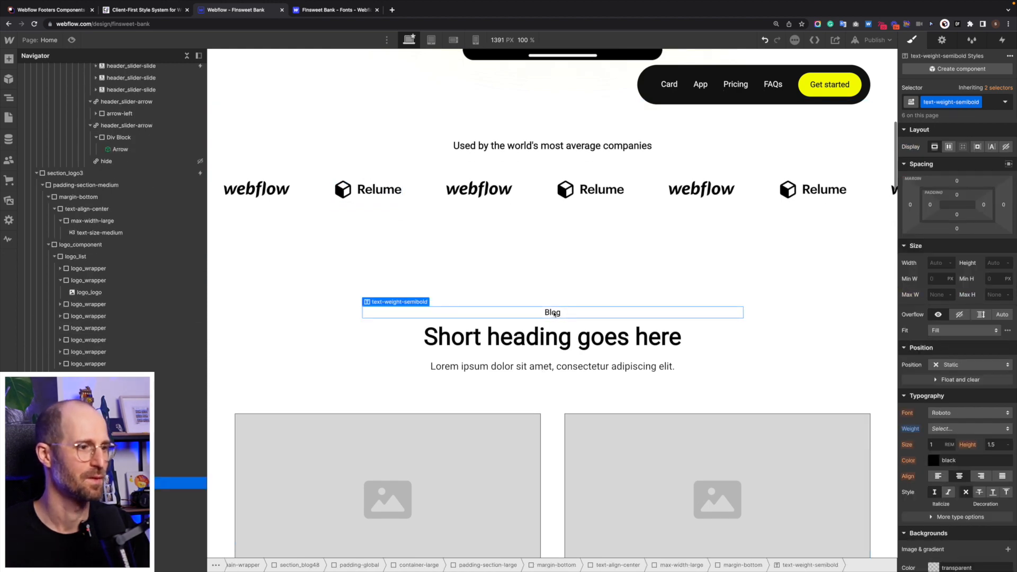
key("super+Tab")
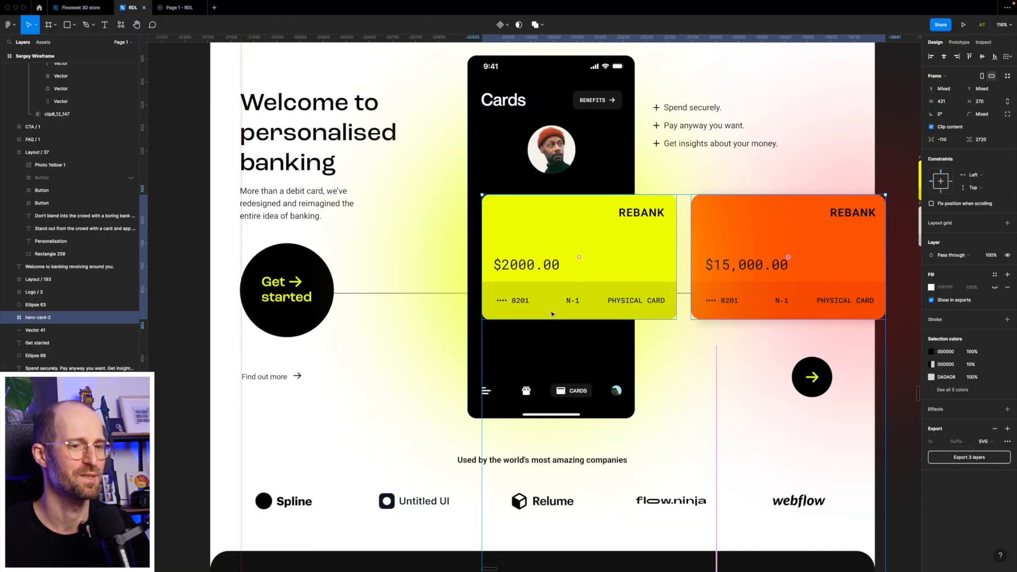
scroll(551, 314, "down", 5)
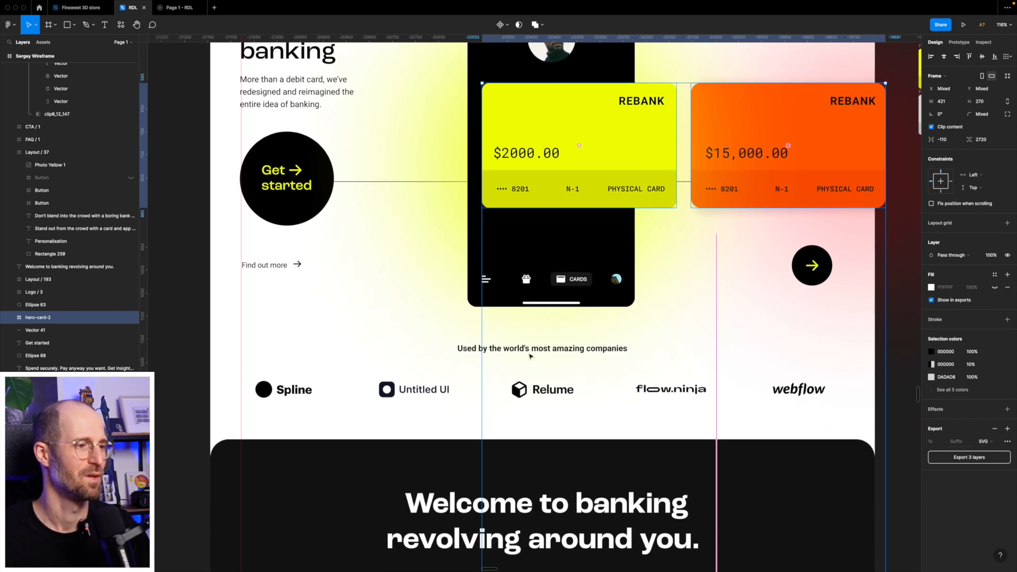
left_click(536, 350)
double_click(536, 350)
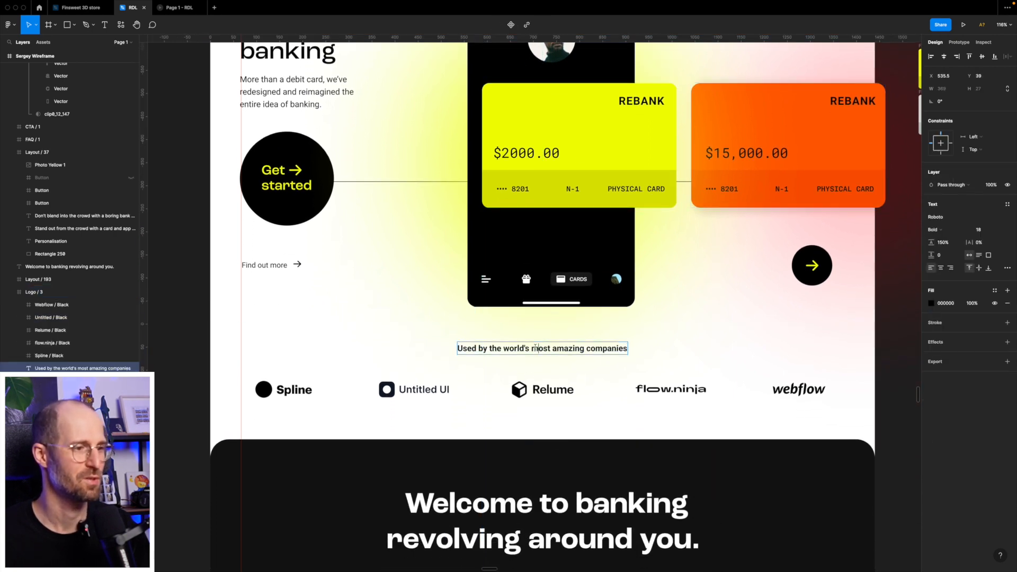
key("Return")
key("super+c")
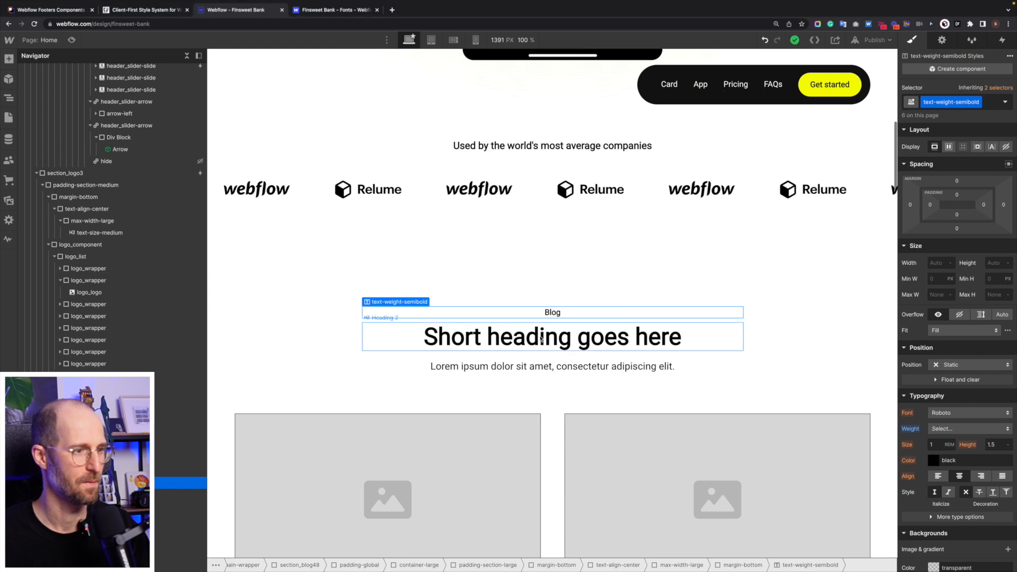
double_click(557, 147)
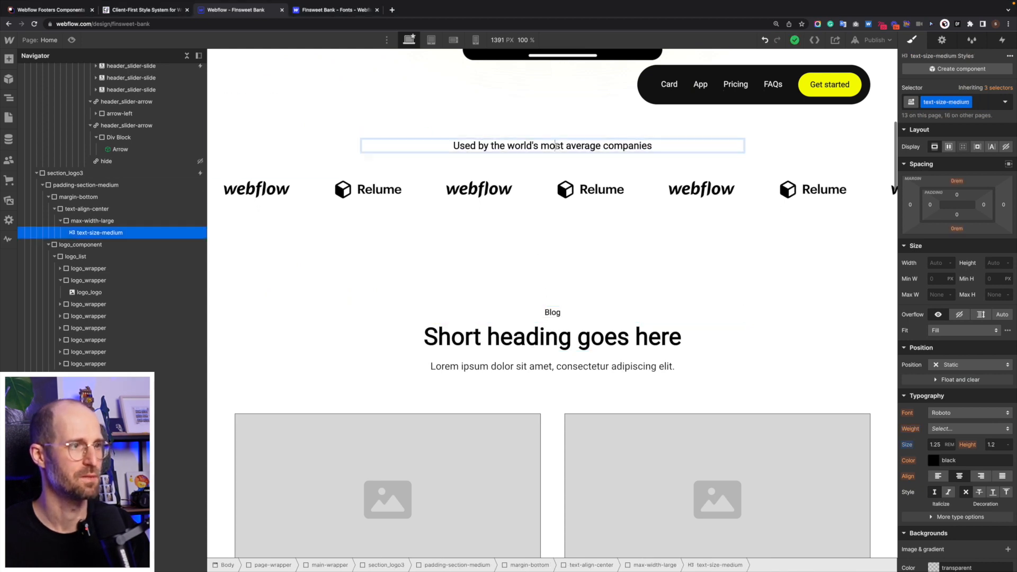
key("super+a")
key("super+v")
- Replace 'Short heading goes here' with 'Welcome to banking revolving around you.' from Figma
key("ctrl+Right")
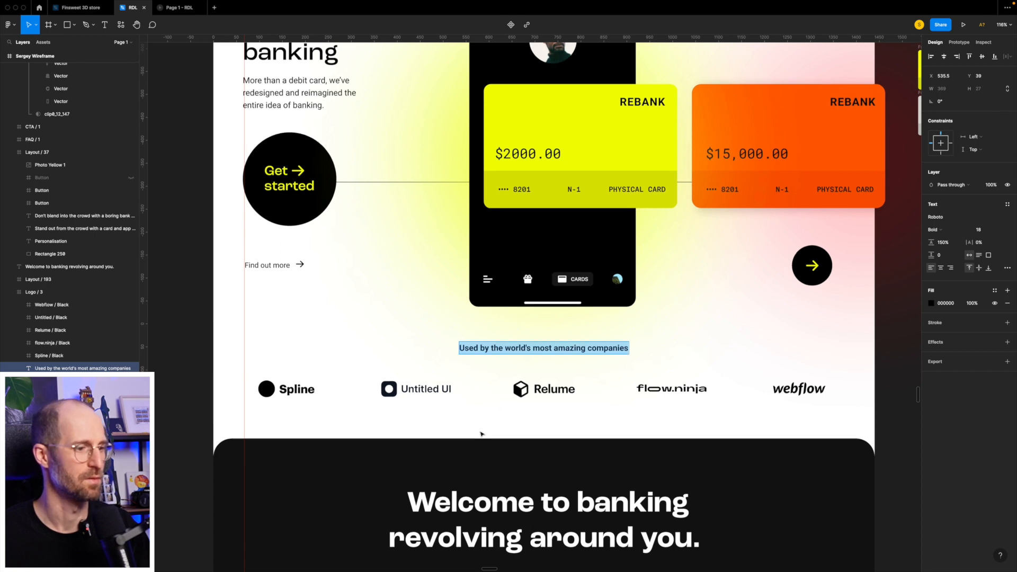
scroll(503, 415, "down", 5)
left_click(521, 381)
double_click(572, 385)
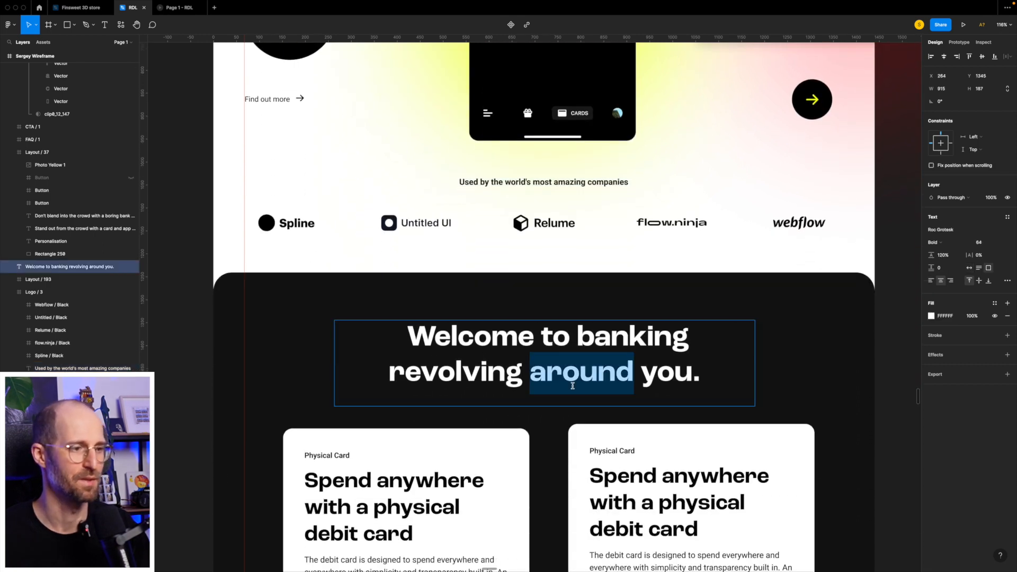
key("super+a")
key("super+c")
key("ctrl+Left")
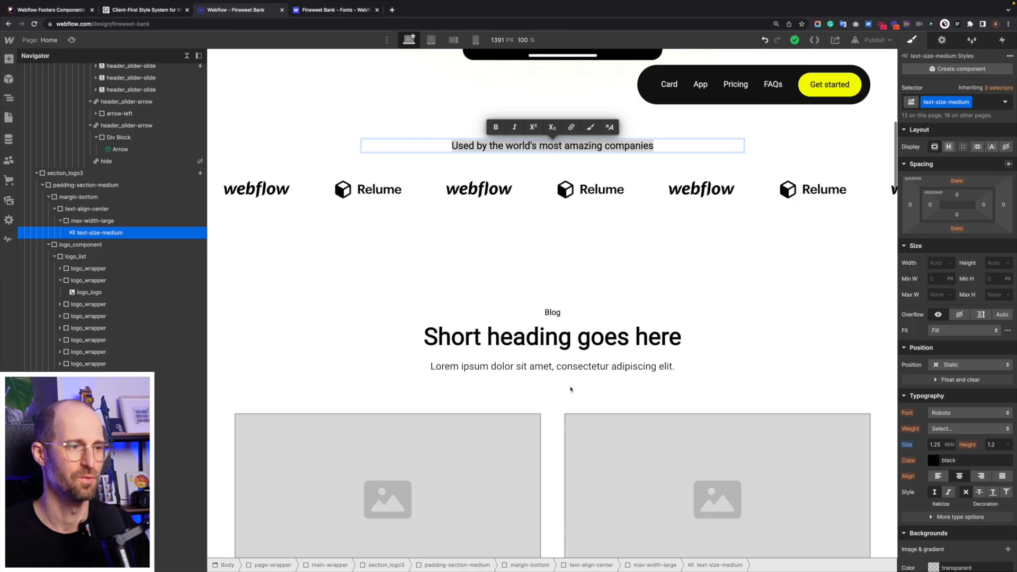
left_click(541, 330)
double_click(541, 329)
key("super+a")
key("super+v")
left_click(541, 298)
left_click(534, 355)
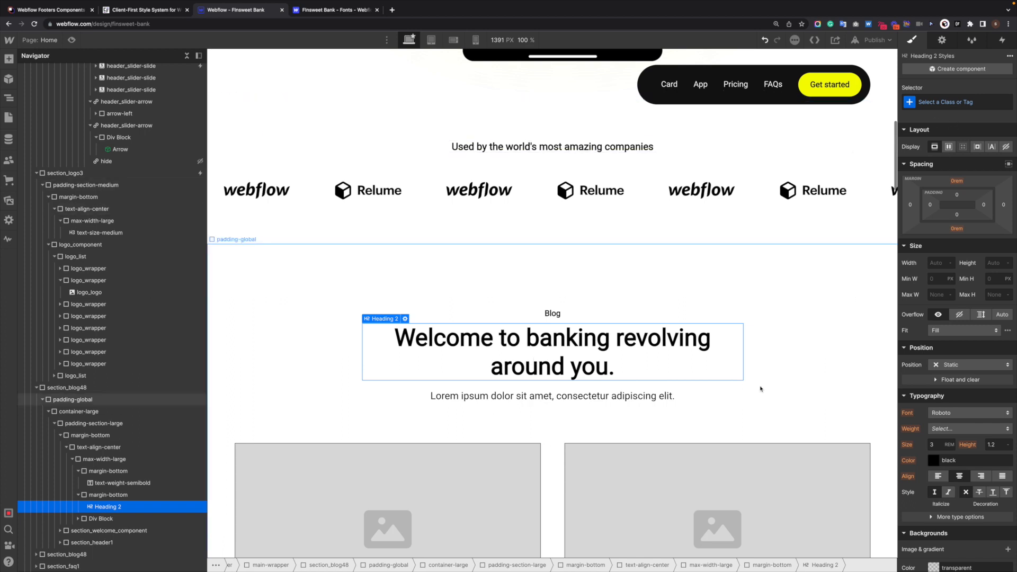
- Set the H2 heading font weight to 500 Medium
scroll(758, 378, "up", 1)
left_click(935, 101)
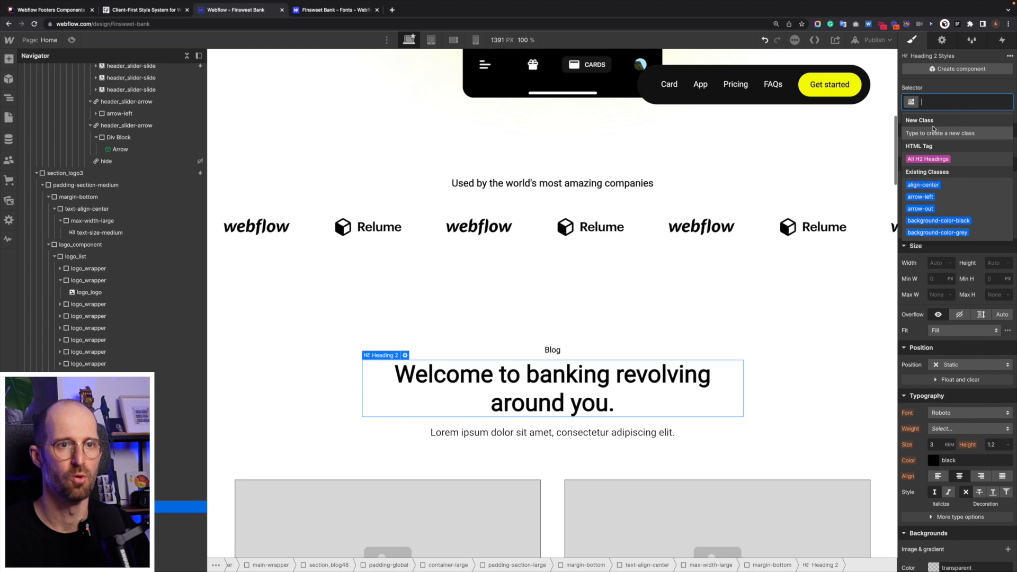
left_click(928, 159)
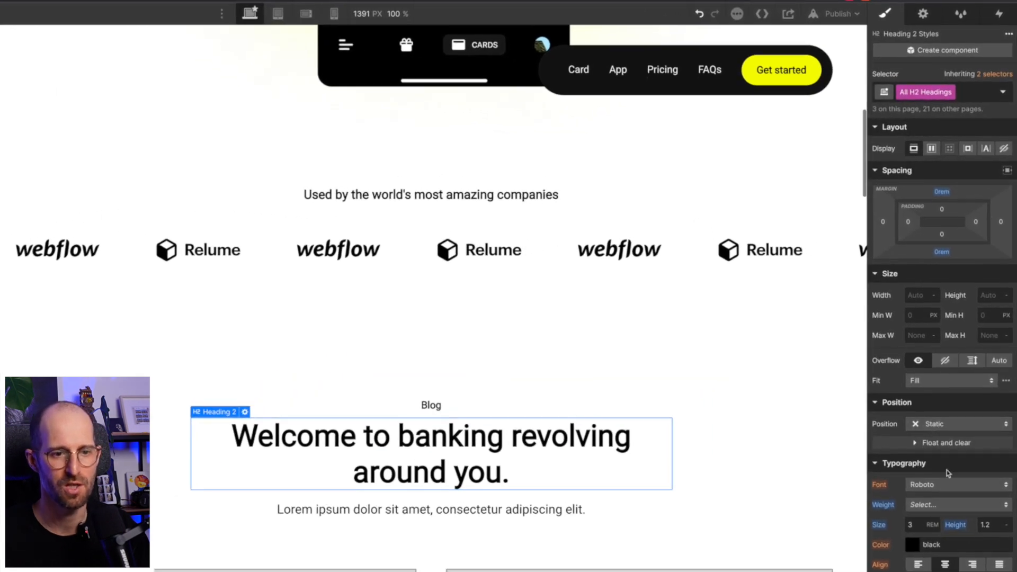
left_click(939, 509)
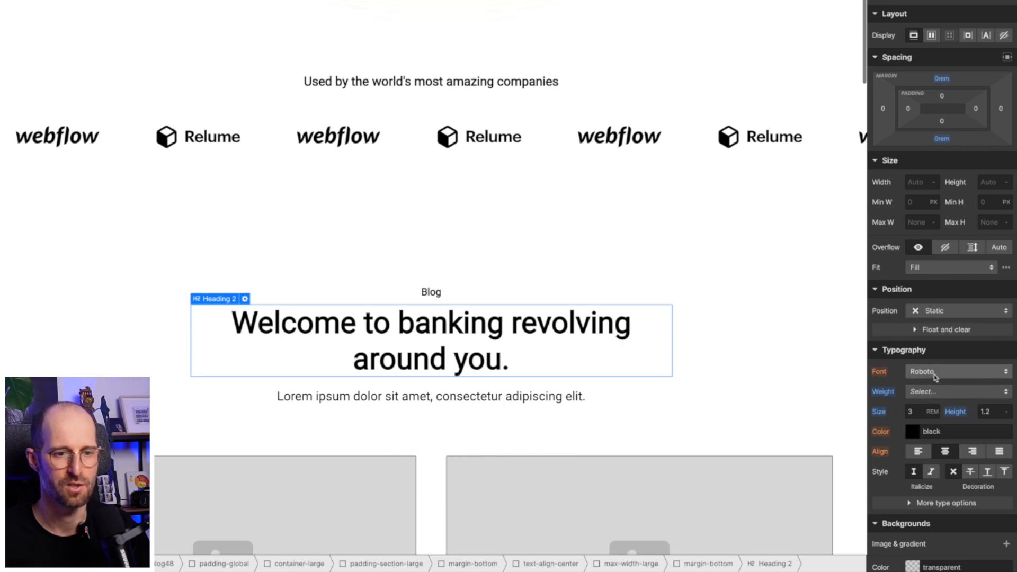
left_click(937, 372)
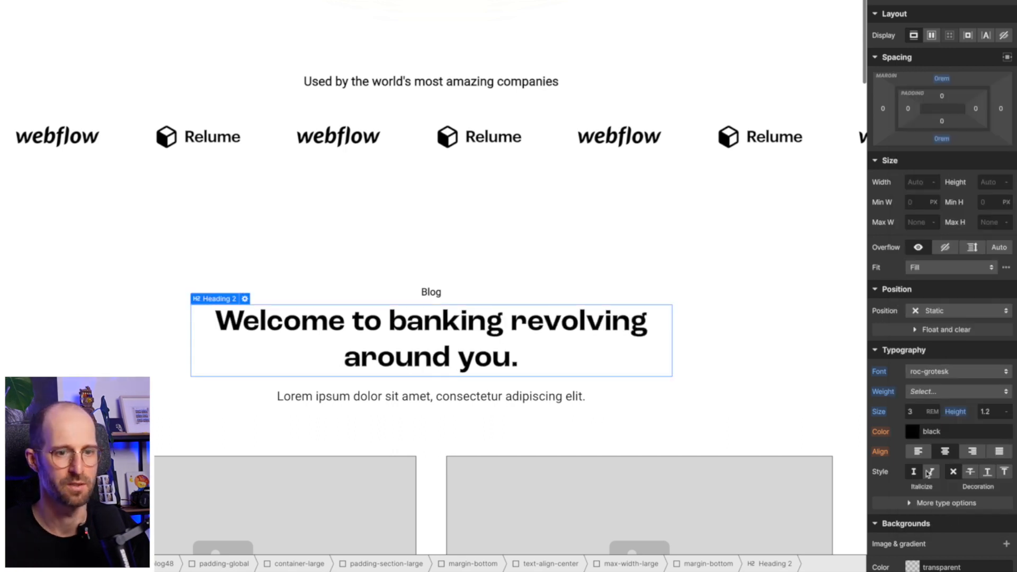
left_click(930, 395)
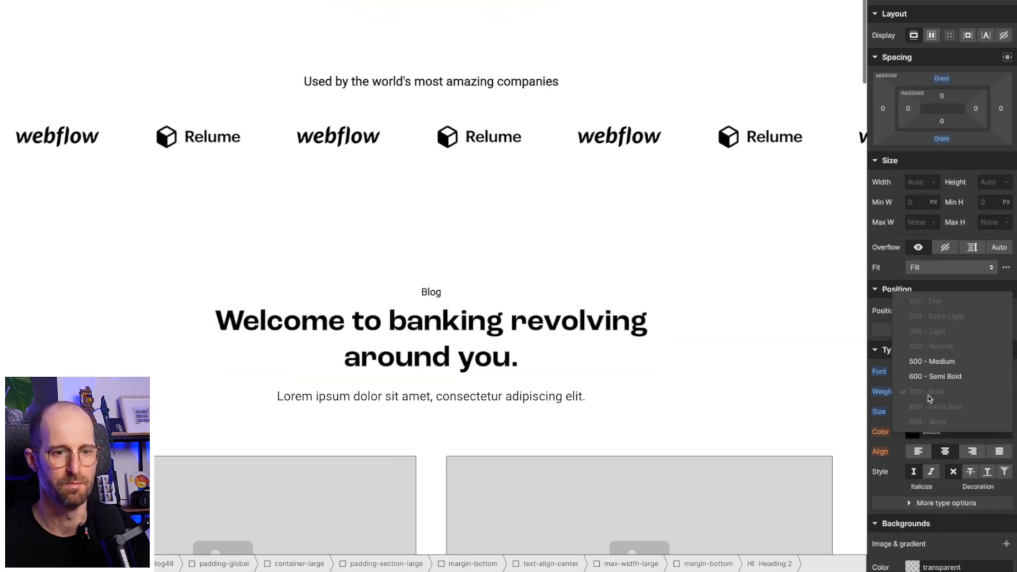
left_click(948, 361)
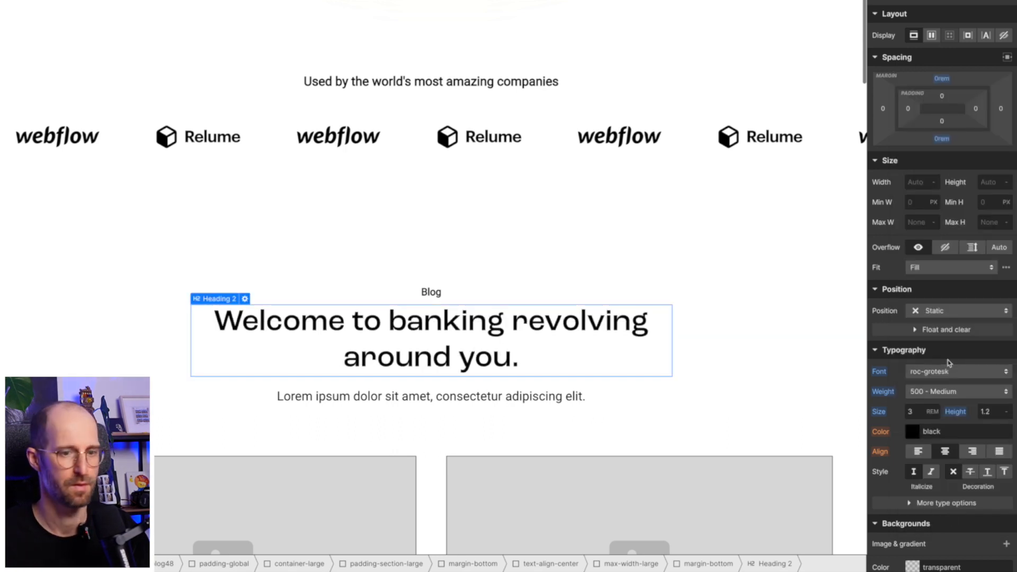
- Delete the Blog label and its empty margin-bottom wrapper above the heading
left_click(485, 292)
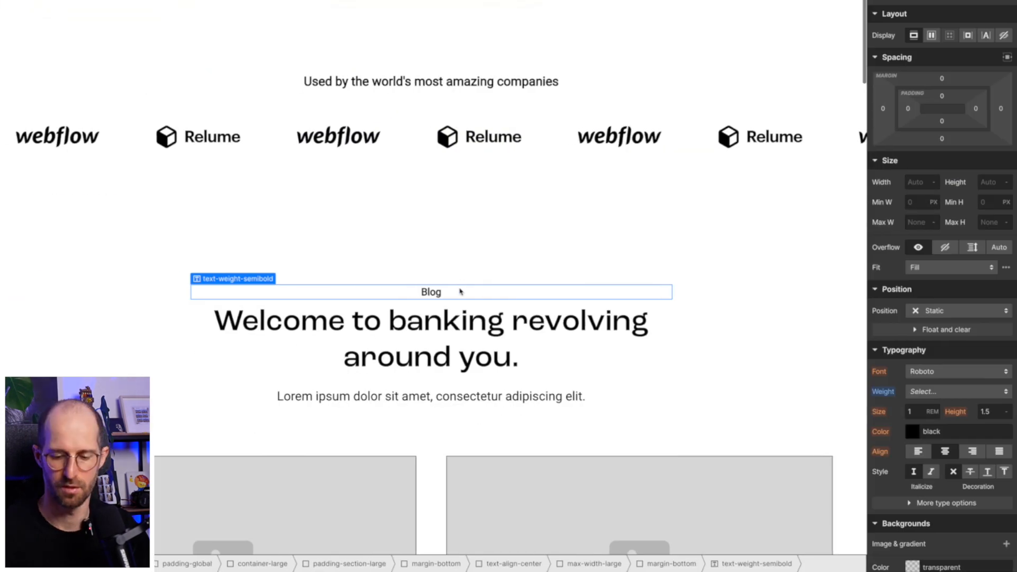
key("Delete")
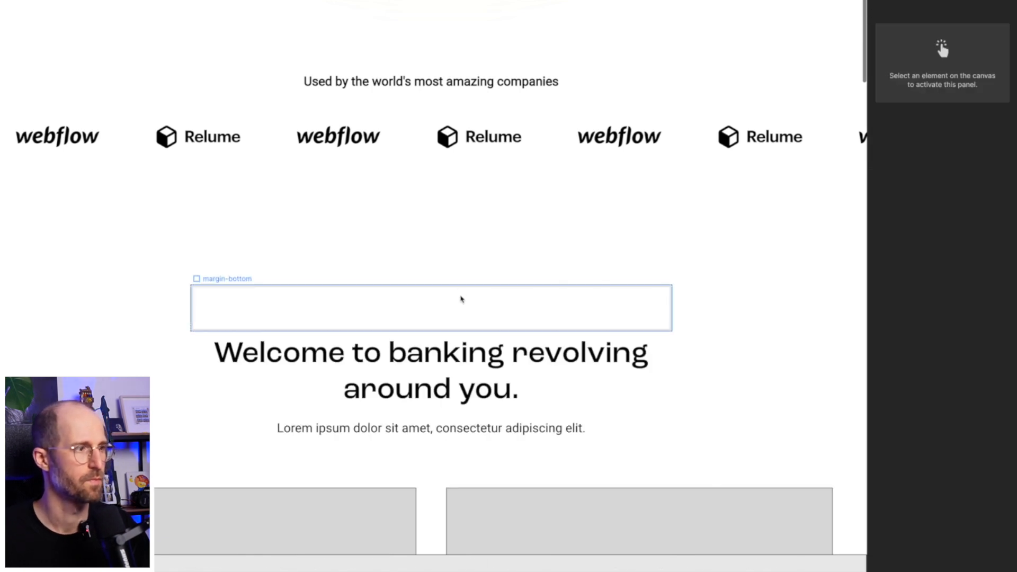
key("ctrl+z")
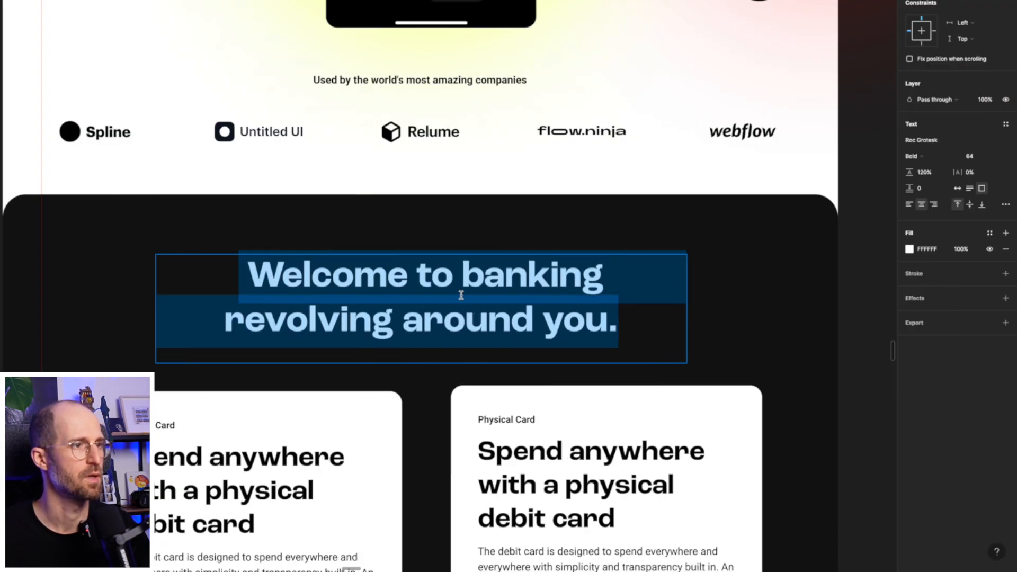
scroll(463, 298, "up", 10)
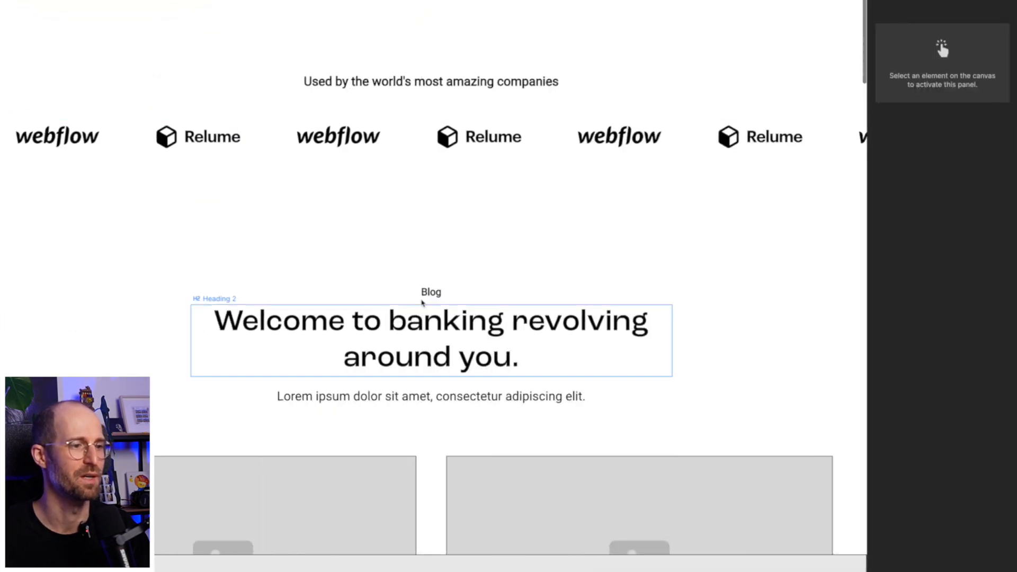
left_click(482, 293)
key("Delete")
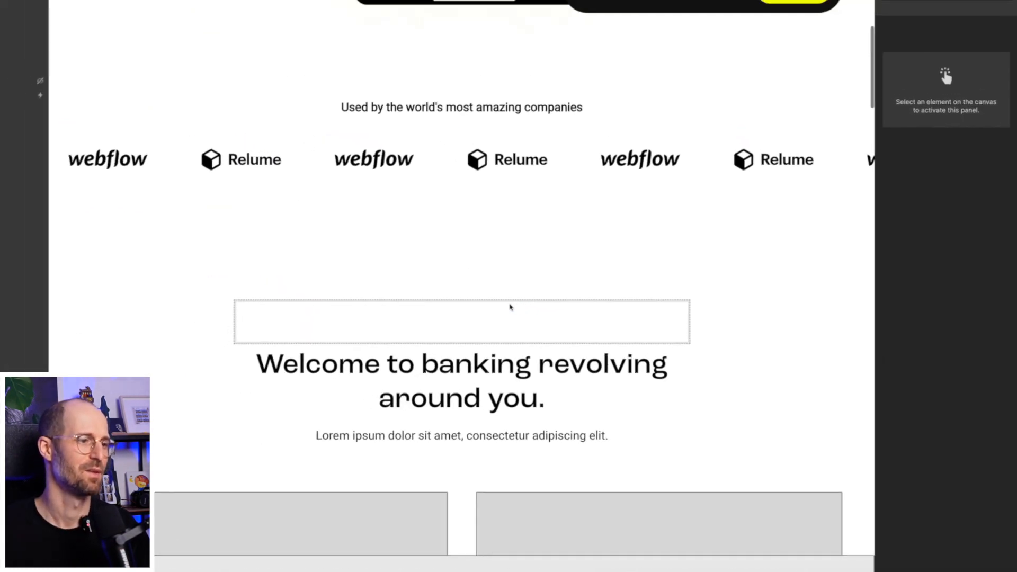
left_click(482, 299)
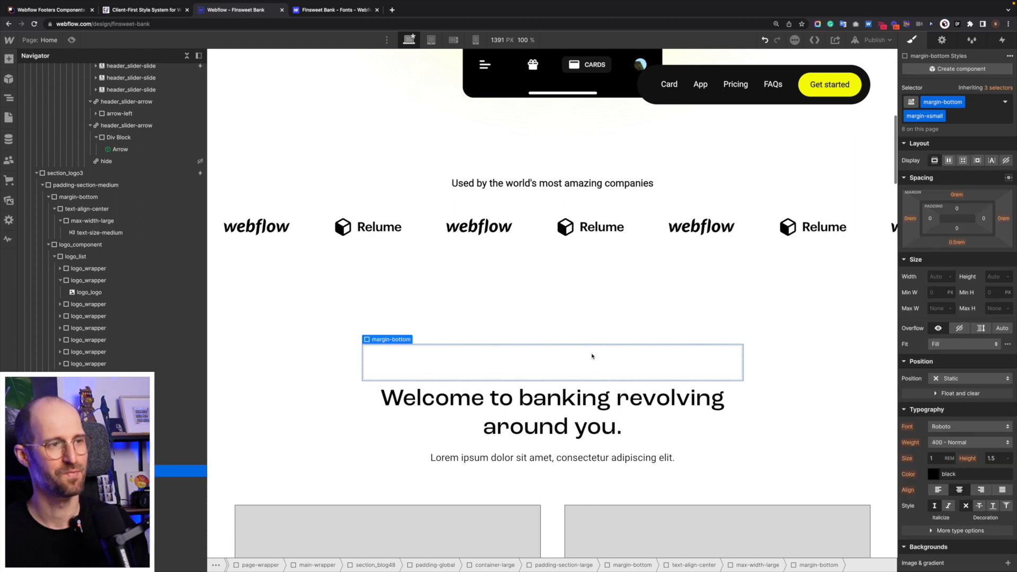
key("Delete")
- Add a Div Block with class header_hero-right inside header_right-wrapper
scroll(608, 318, "up", 10)
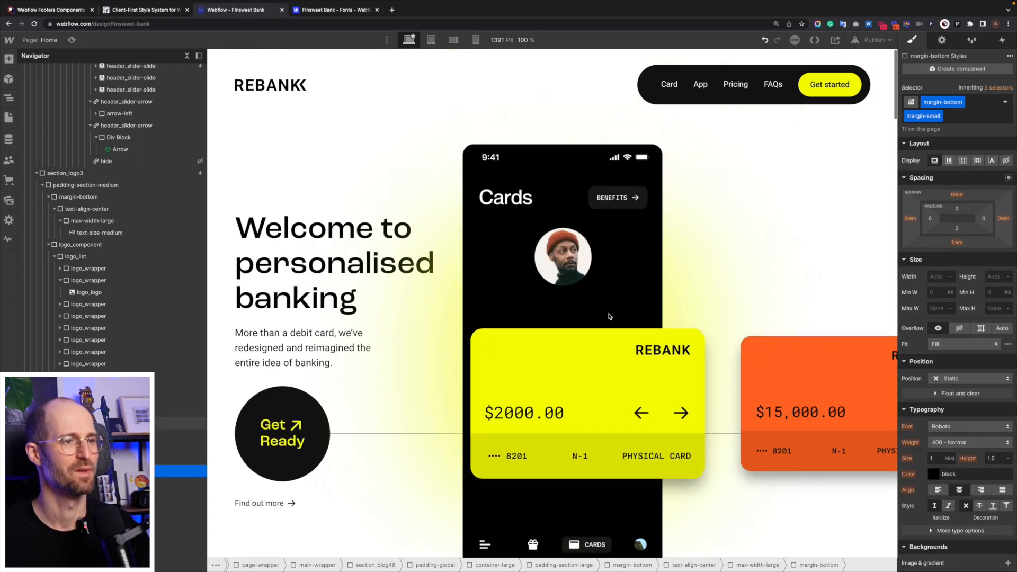
left_click(697, 269)
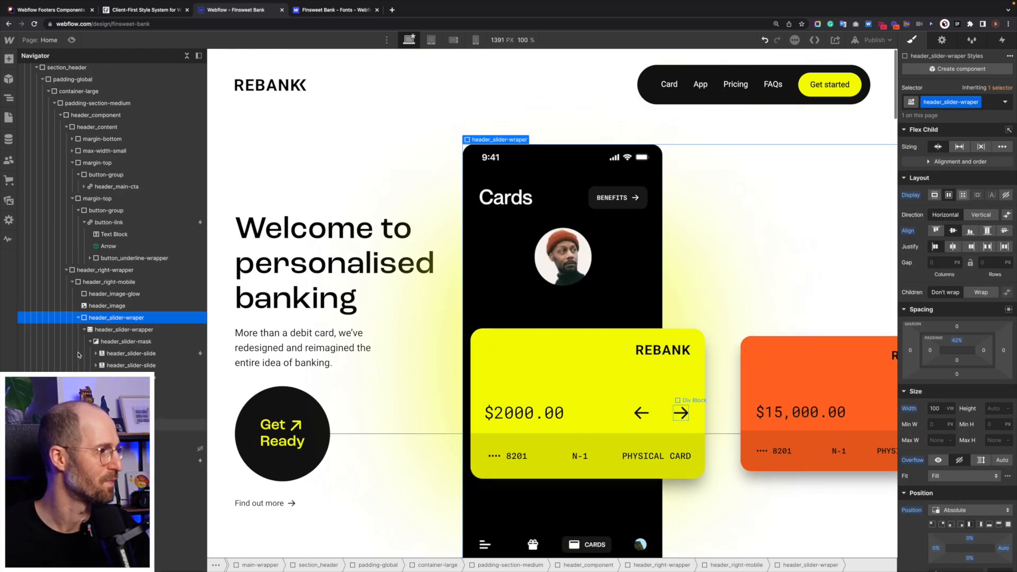
left_click(78, 318)
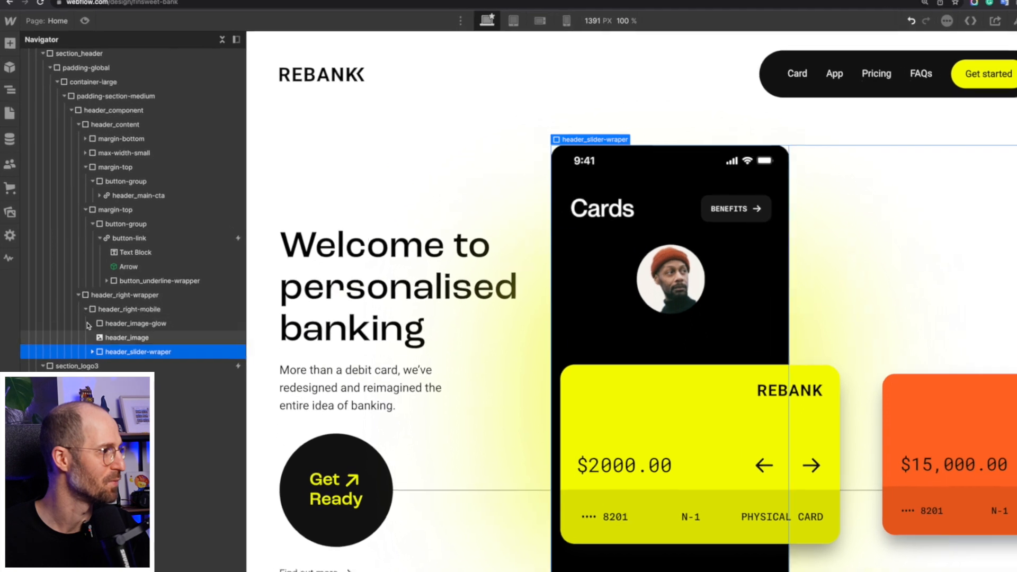
left_click(73, 282)
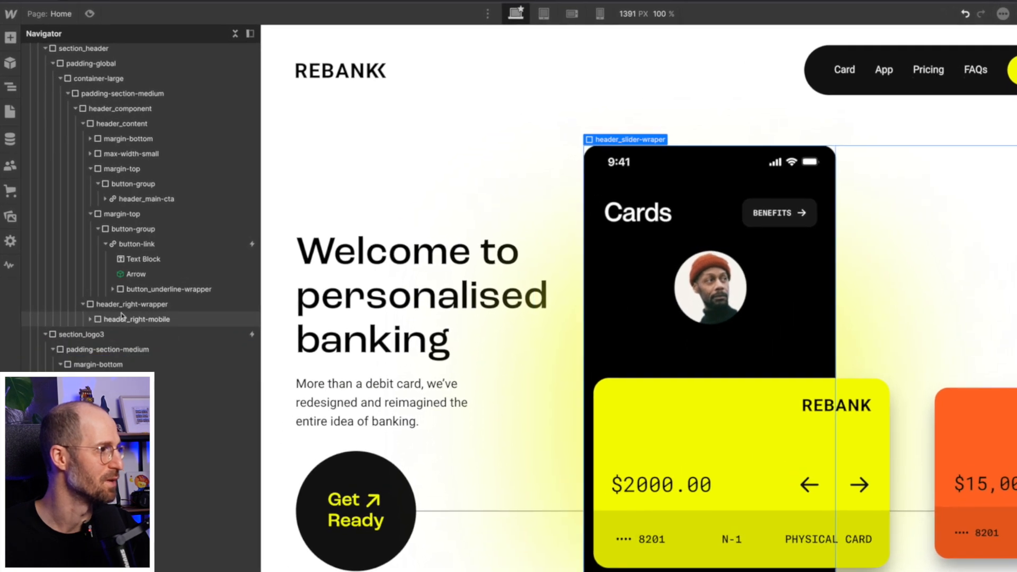
left_click(121, 318)
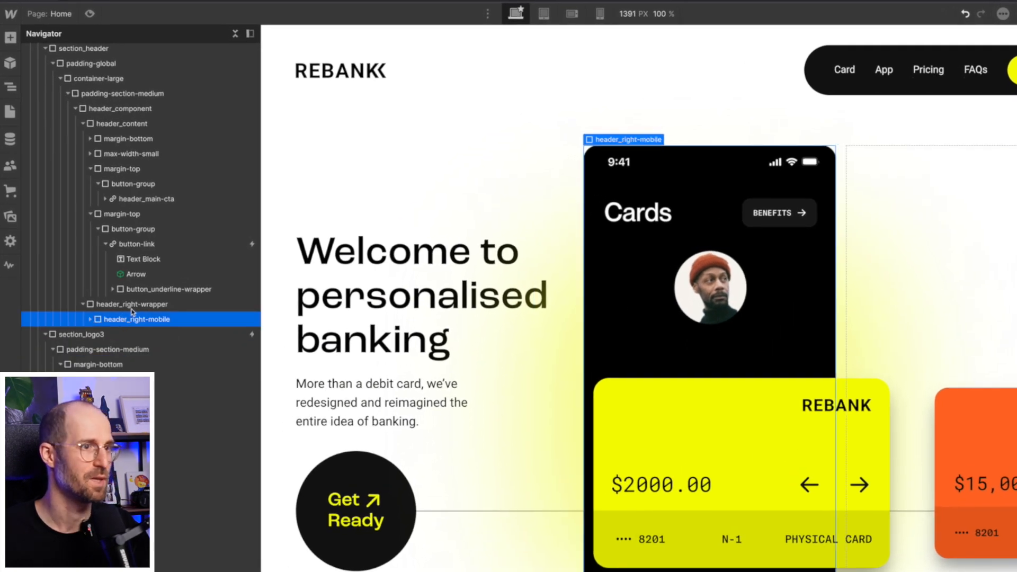
left_click(133, 306)
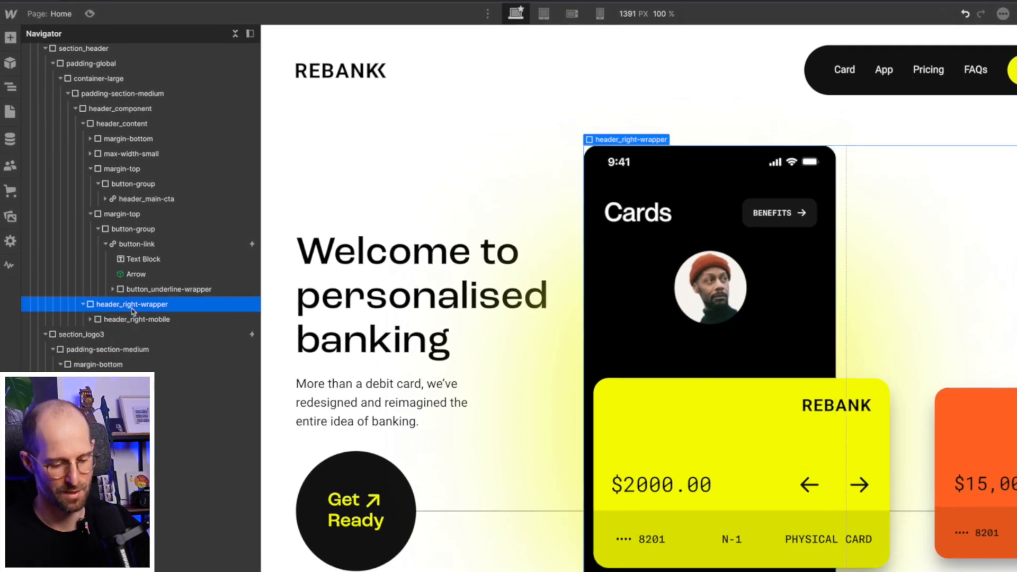
key("super+e")
type("div")
key("Return")
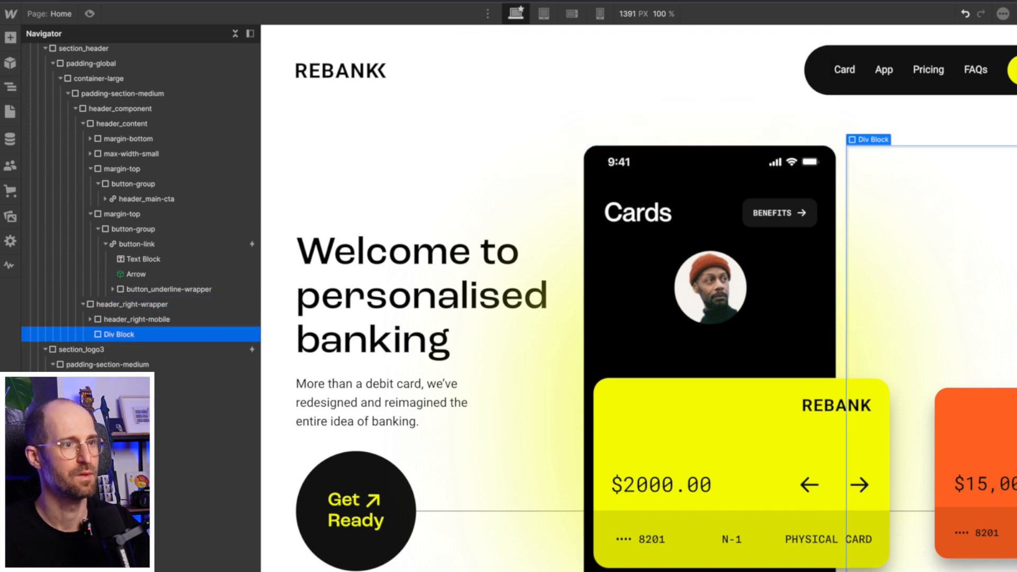
key("super+Return")
type("header")
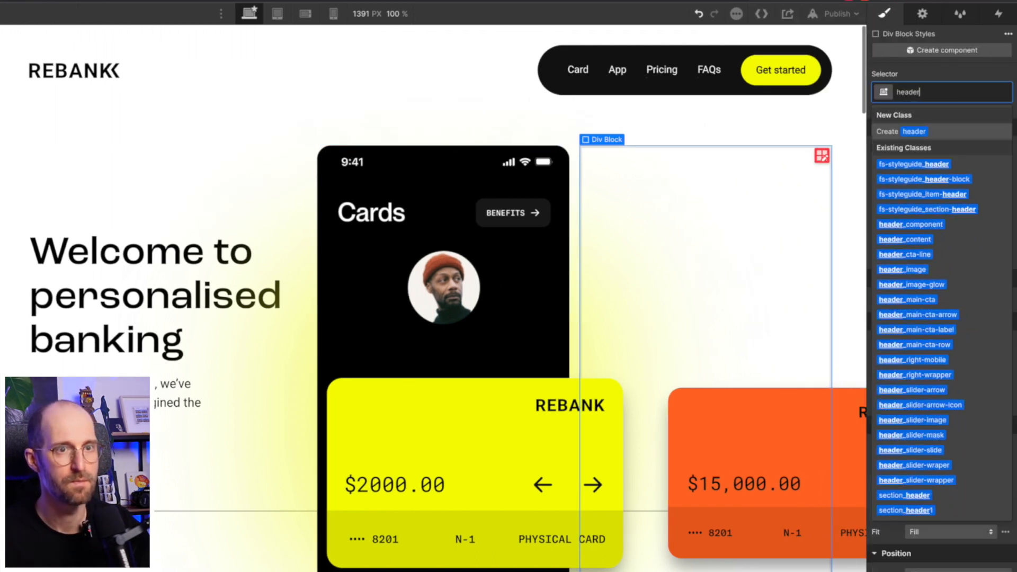
type("_")
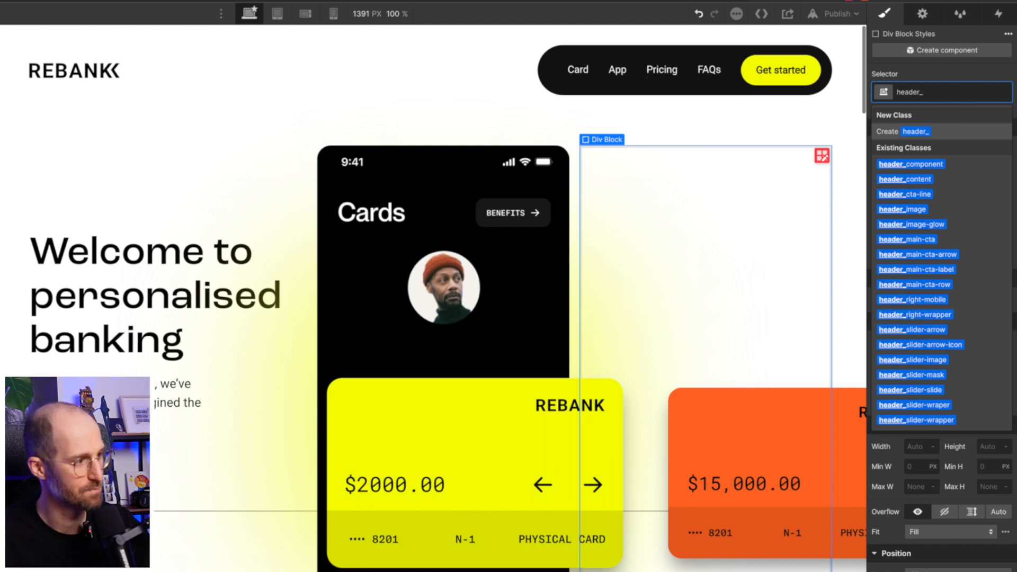
type("hero-=le")
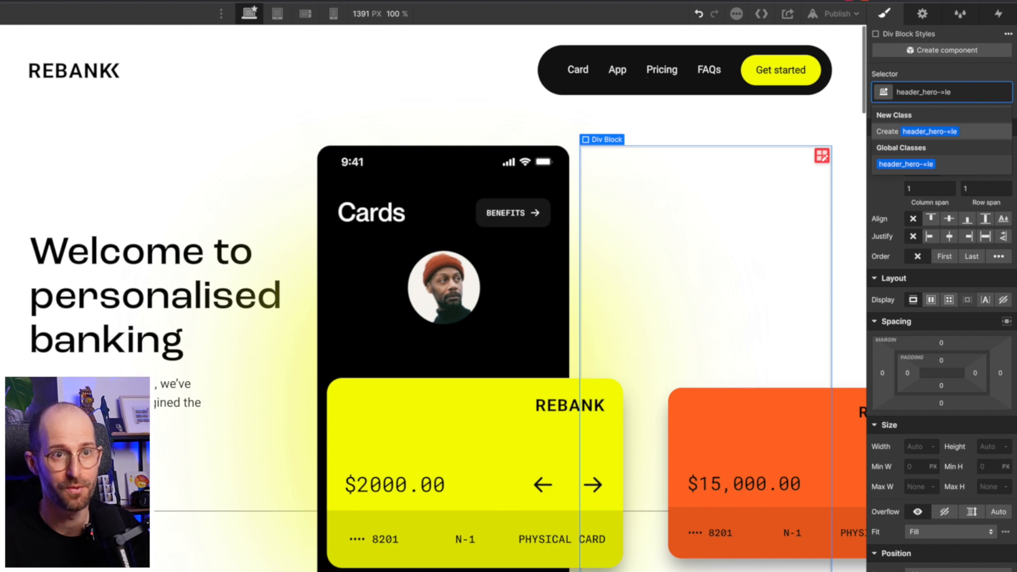
key("BackSpace")
key("BackSpace")
key("BackSpace")
type("right")
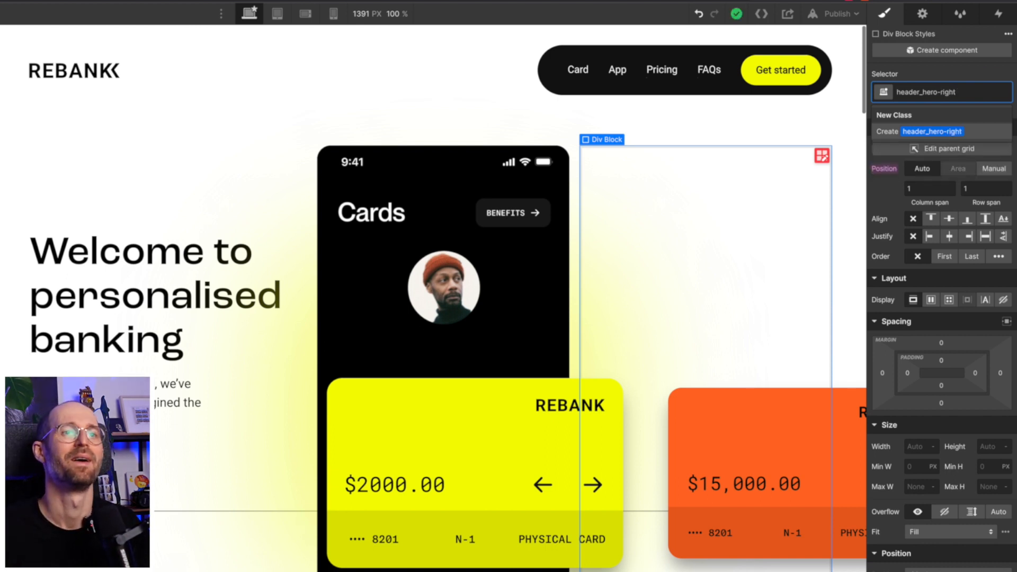
key("Return")
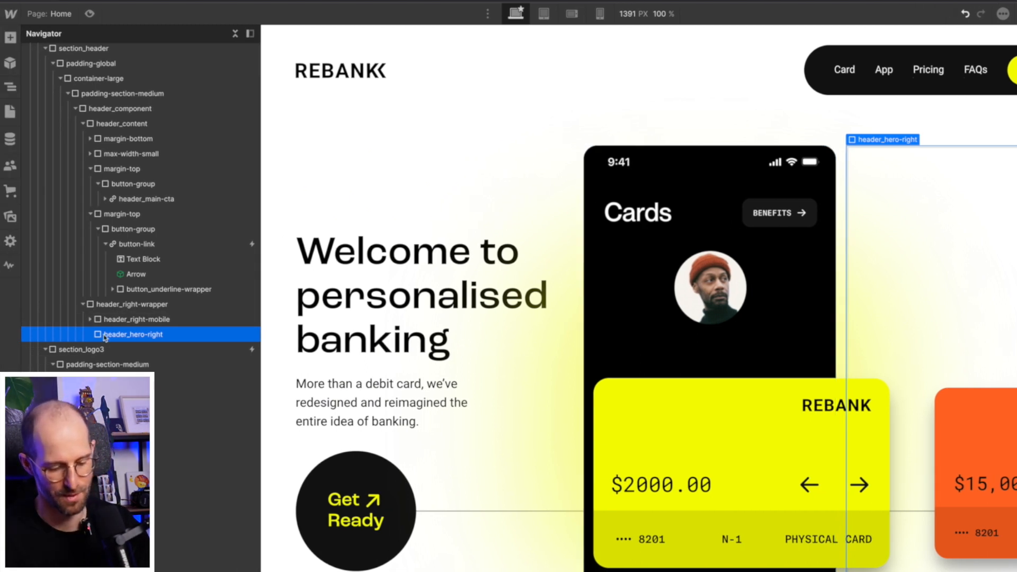
- Insert a List into header_hero-right and set its style to No Bullets
key("super+k")
type("k")
key("BackSpace")
type("list")
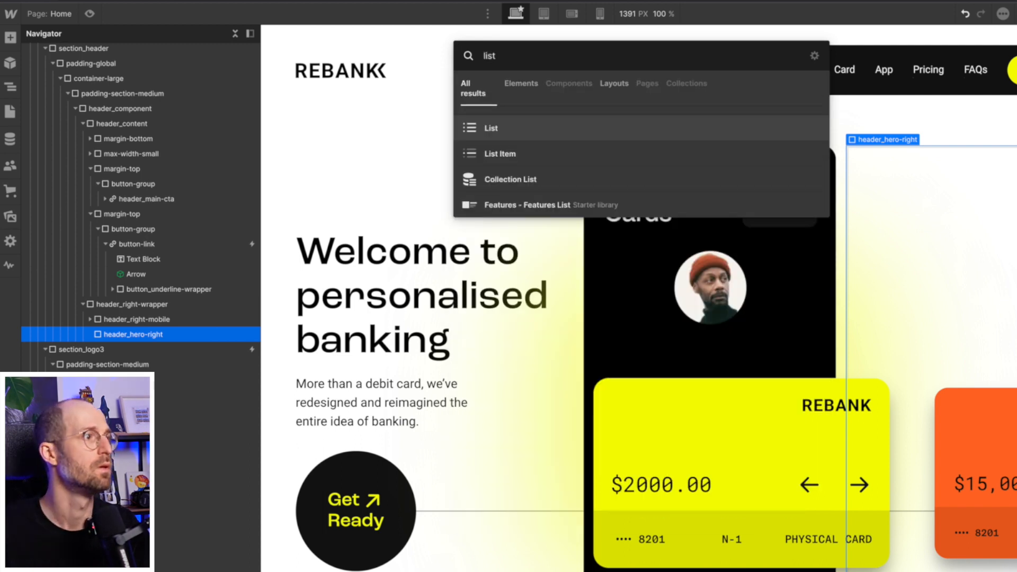
key("Down")
key("Up")
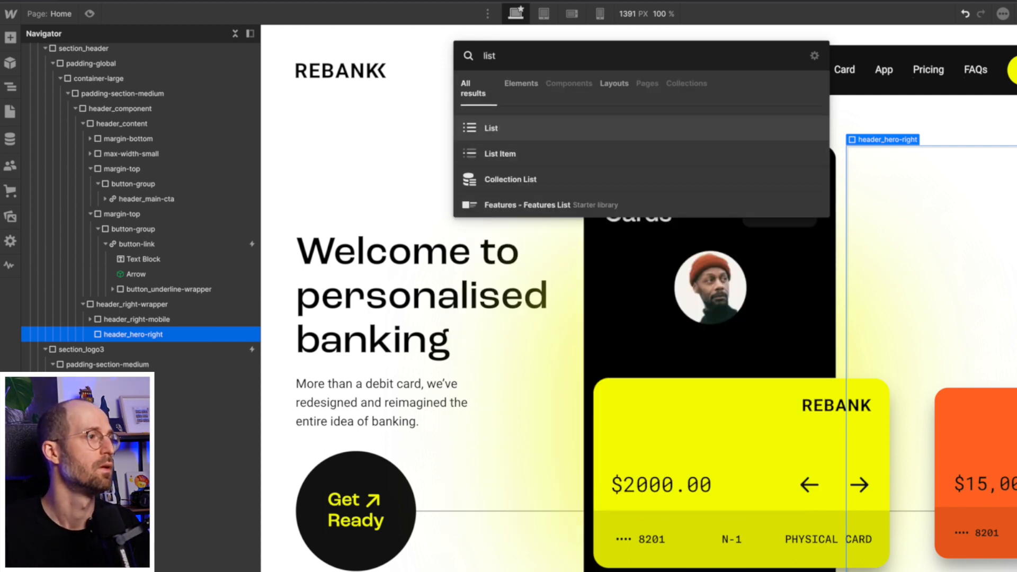
key("Return")
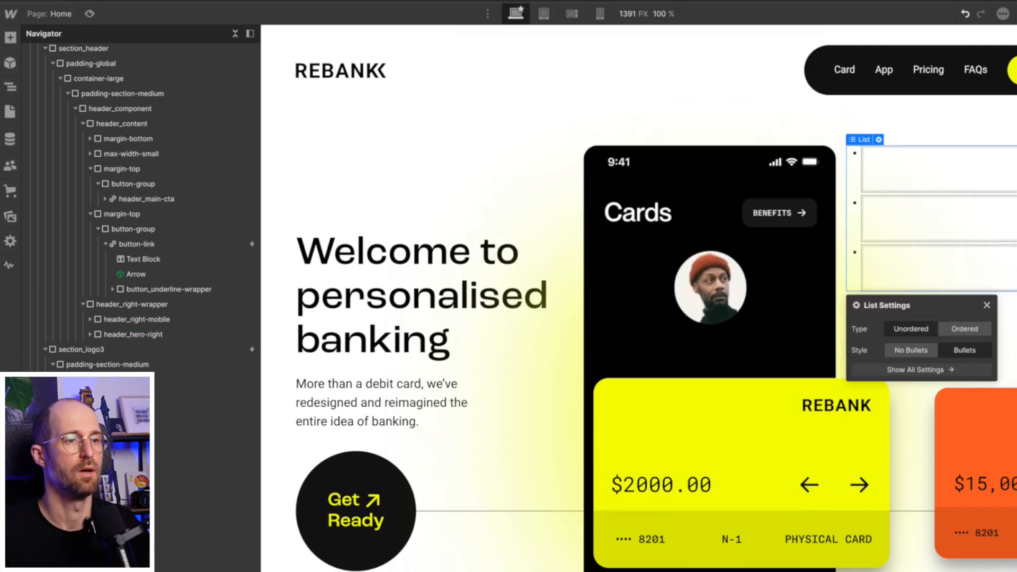
left_click(911, 351)
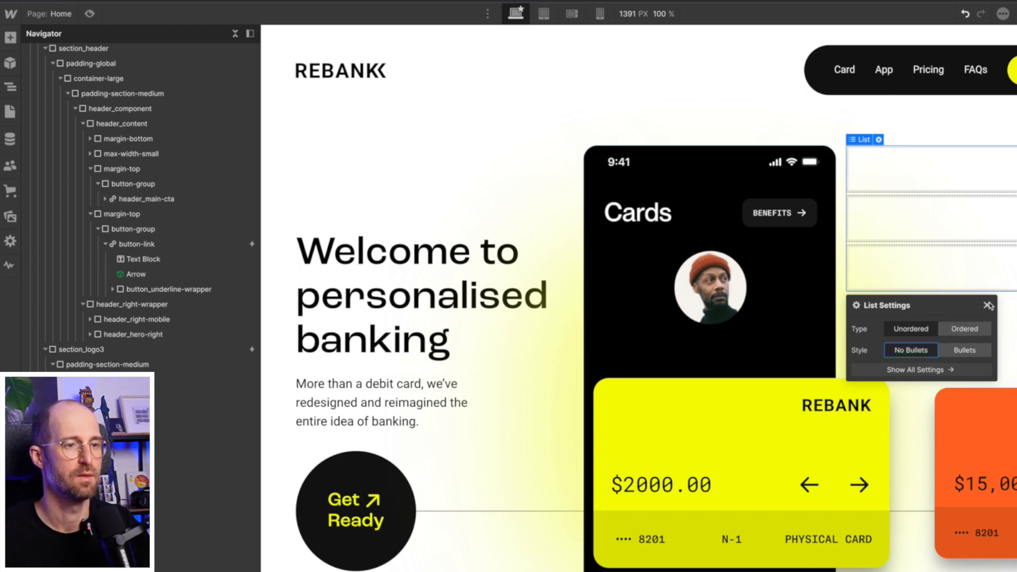
left_click(949, 201)
left_click(932, 177)
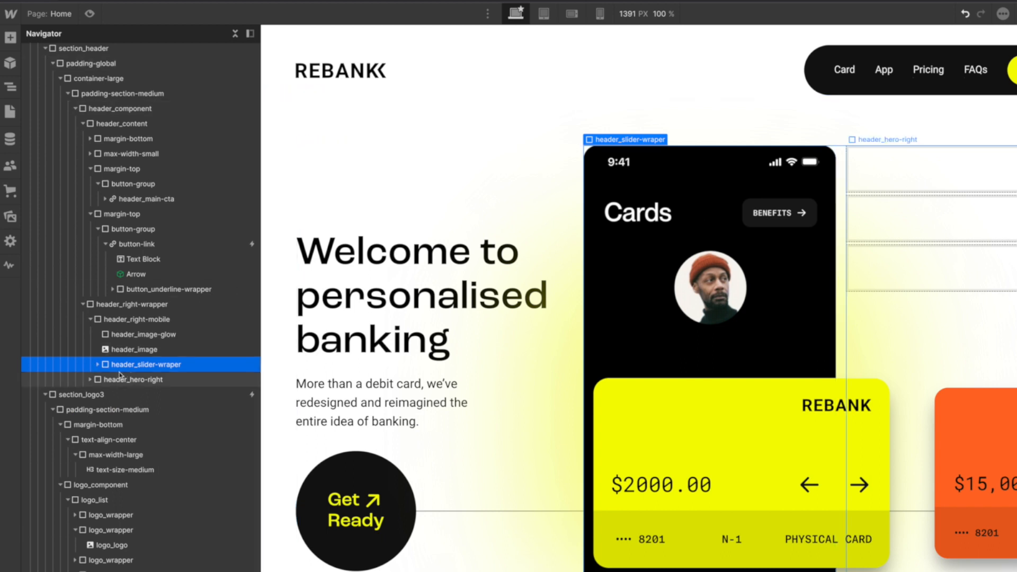
- Collapse the slider branches in the Navigator and set header_hero-right's Position to Relative
left_click(98, 365)
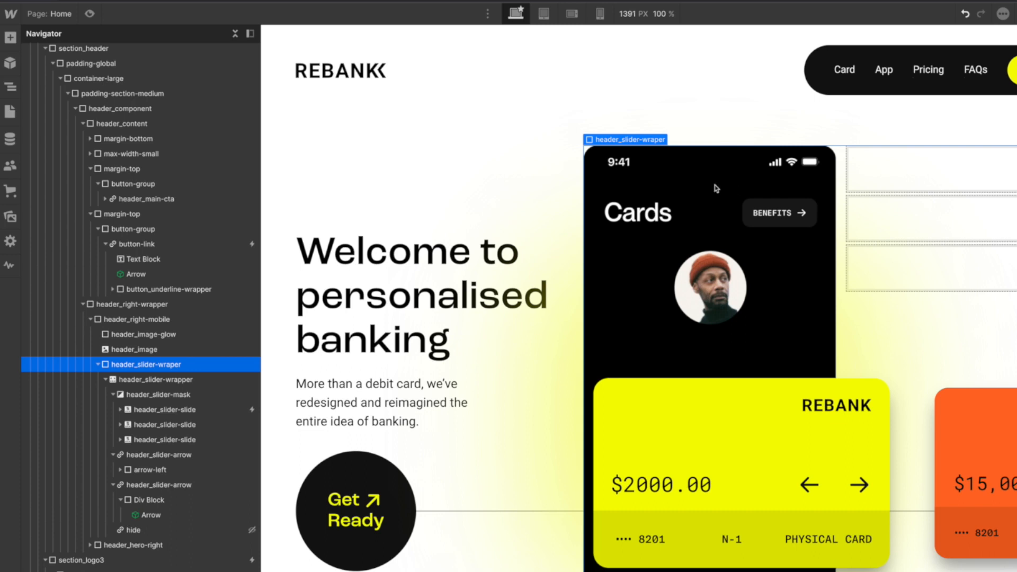
left_click(105, 380)
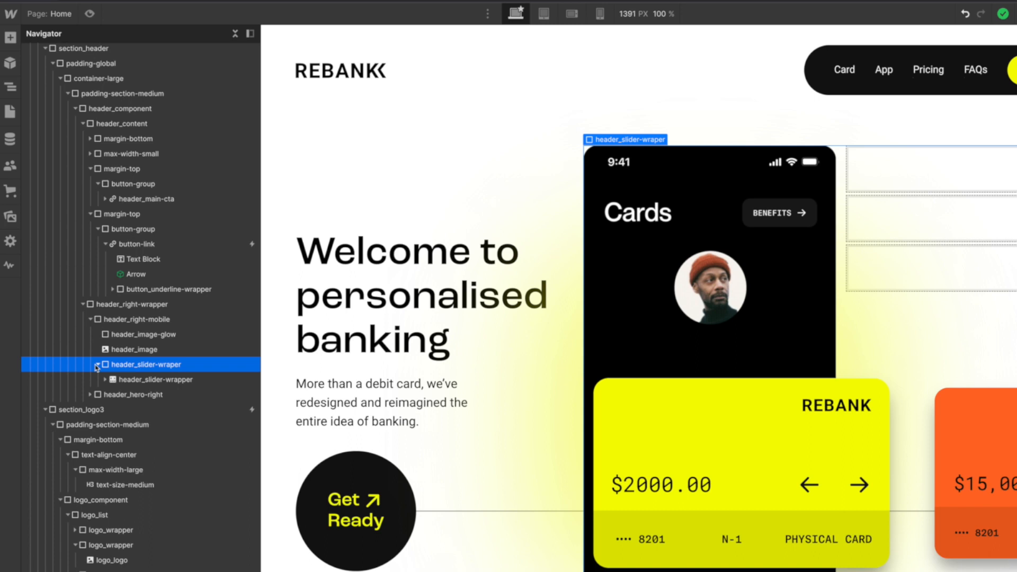
left_click(98, 365)
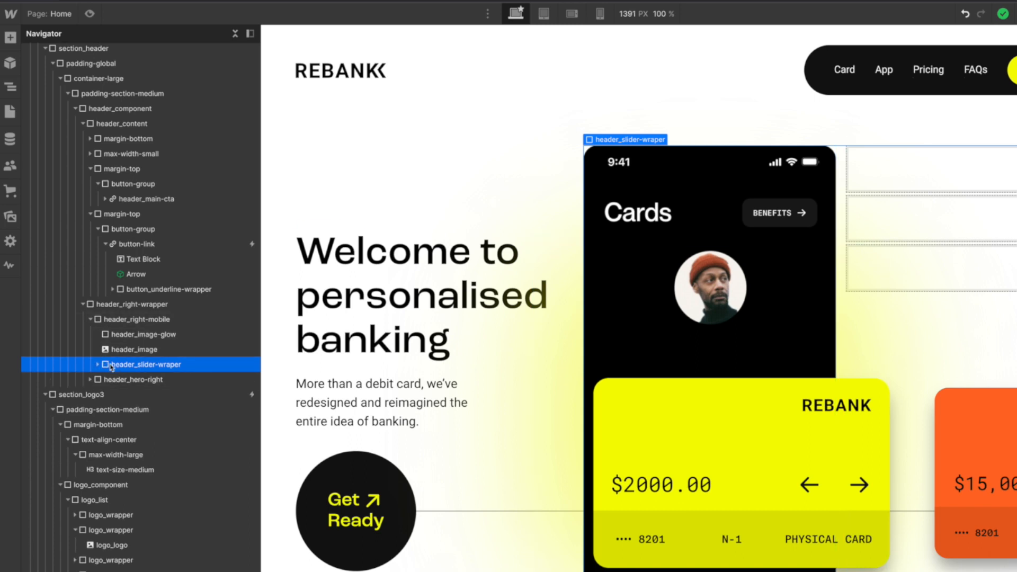
scroll(106, 360, "up", 1)
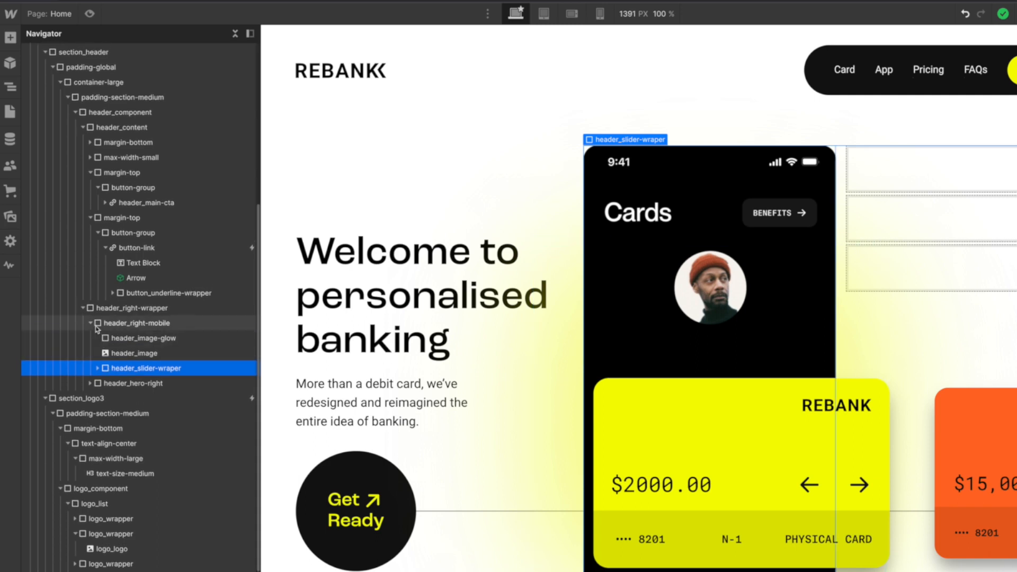
left_click(89, 326)
scroll(89, 326, "down", 1)
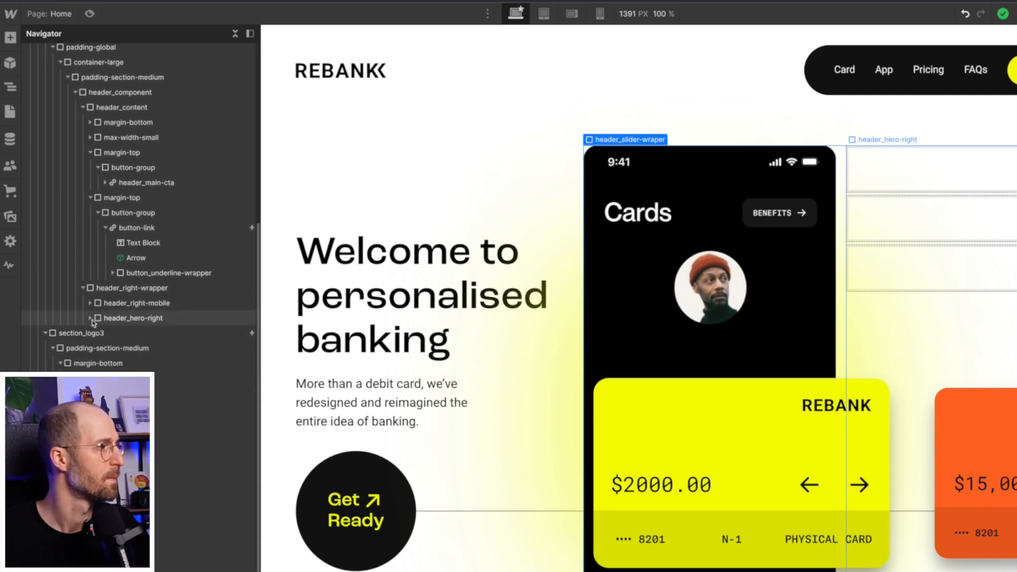
left_click(88, 316)
scroll(88, 321, "up", 1)
left_click(90, 319)
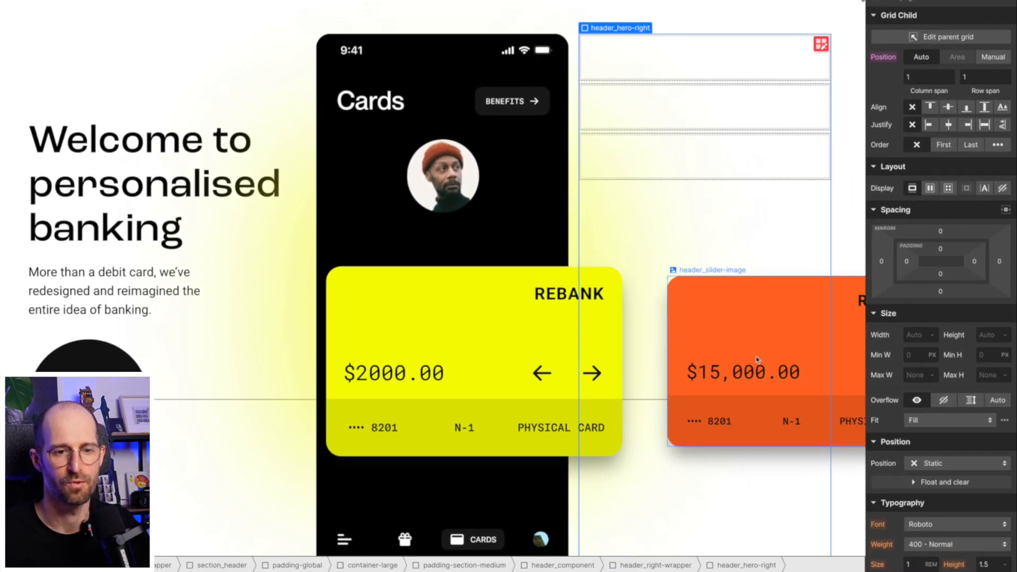
left_click(935, 464)
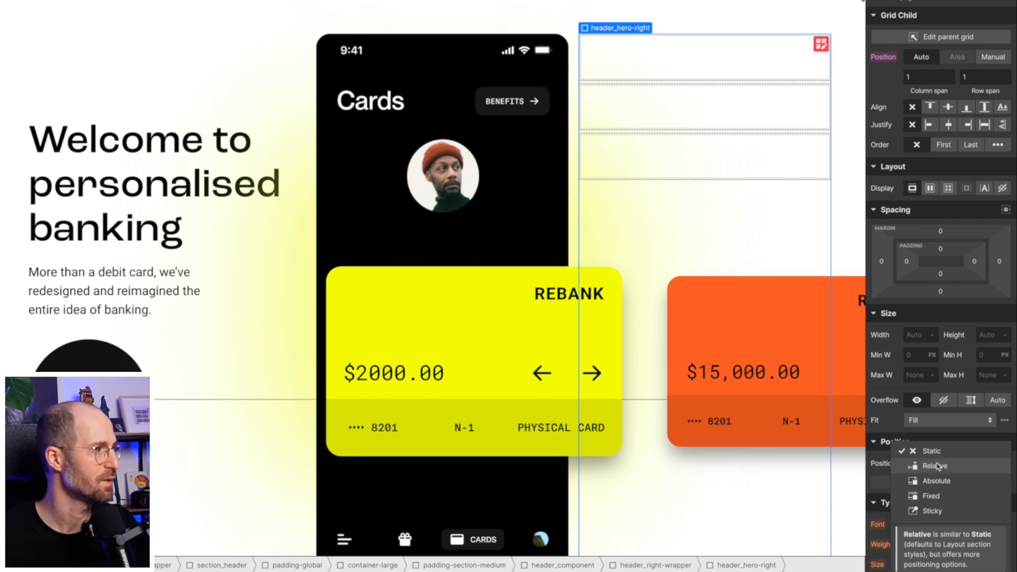
left_click(936, 466)
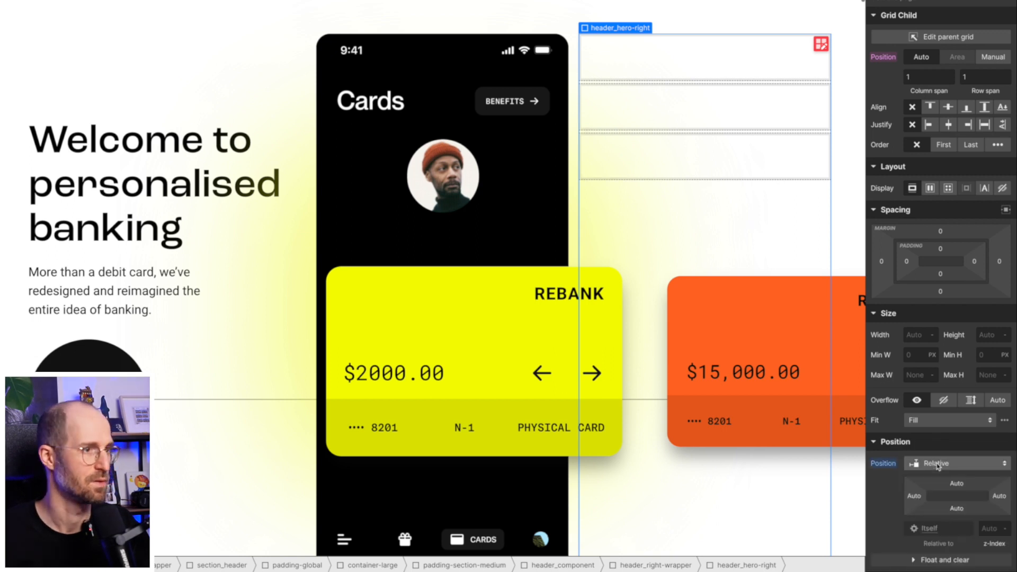
left_click(629, 64)
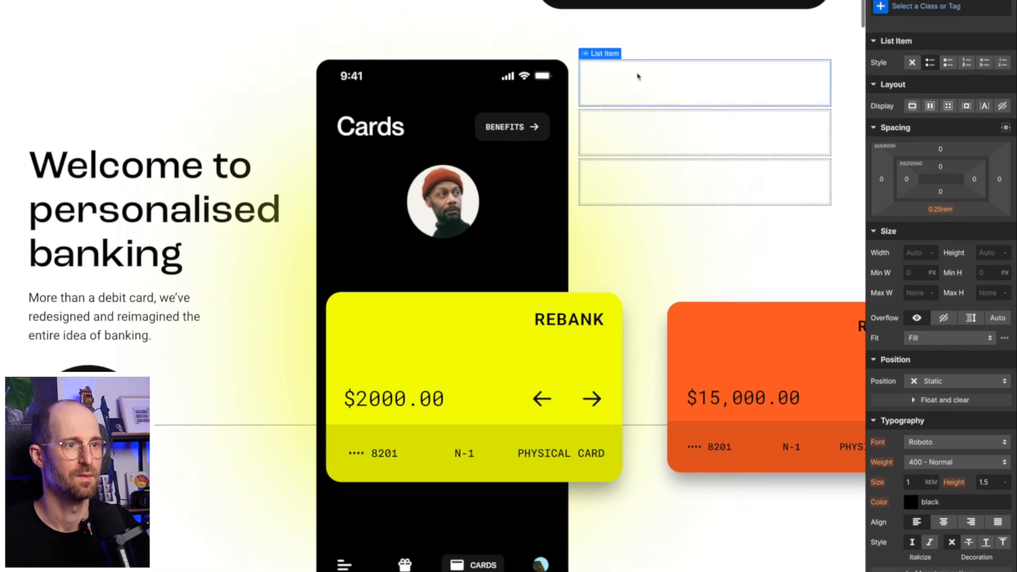
- Give the first list item class header_hero-list-item with Display Flex and a 0.5rem column gap
key("ctrl+Return")
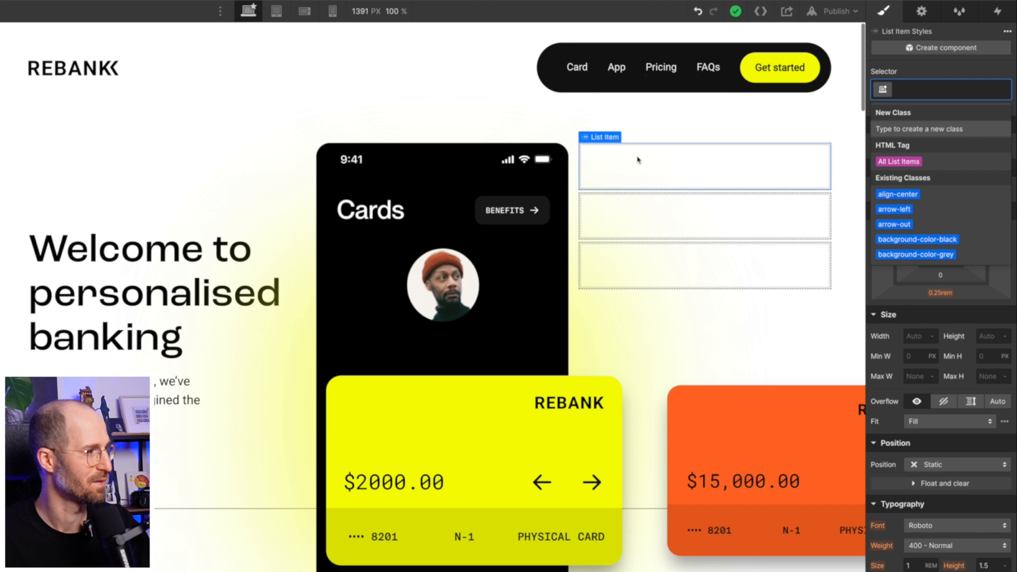
type("header")
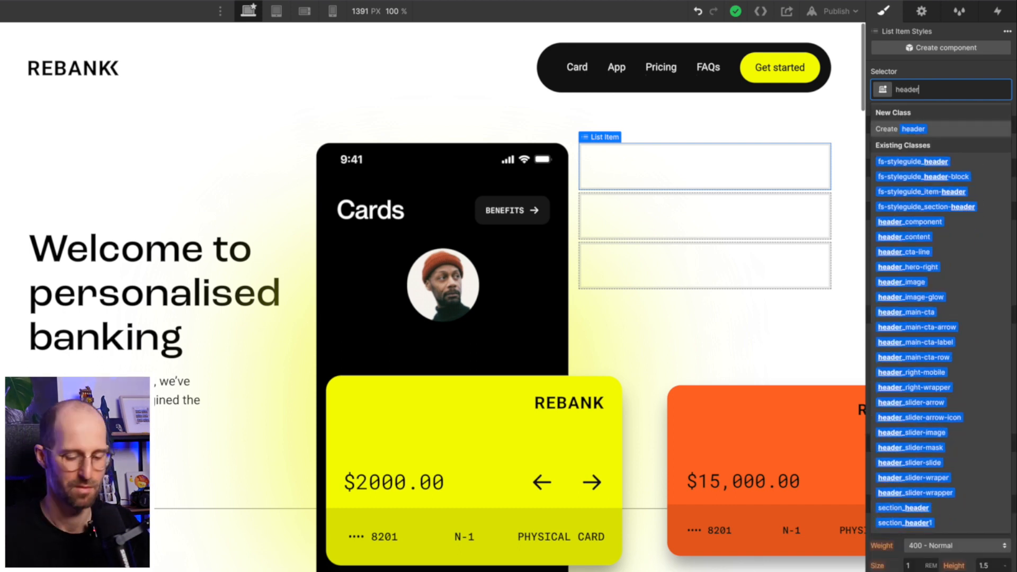
type("_hero")
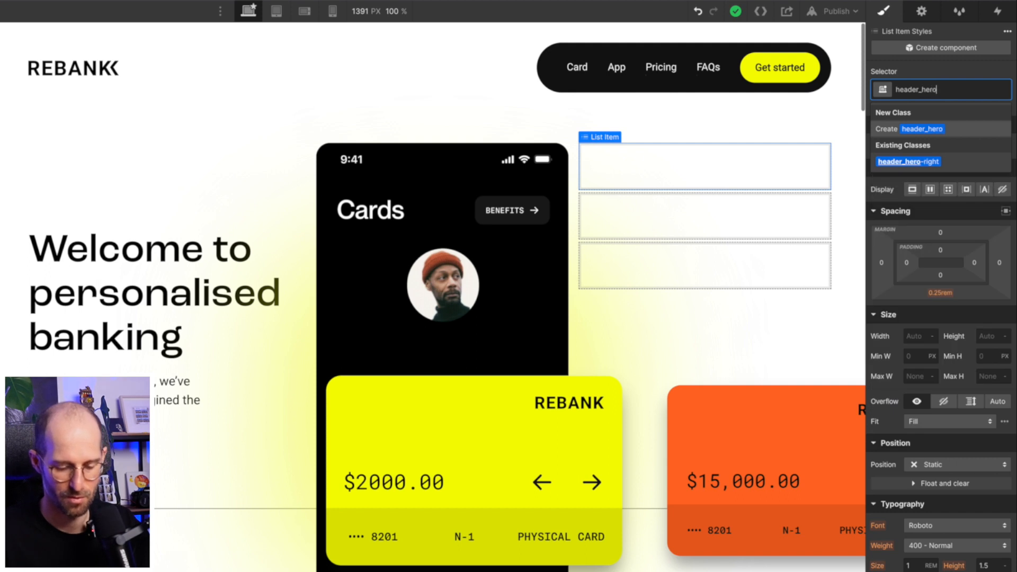
type("-list-item")
key("Return")
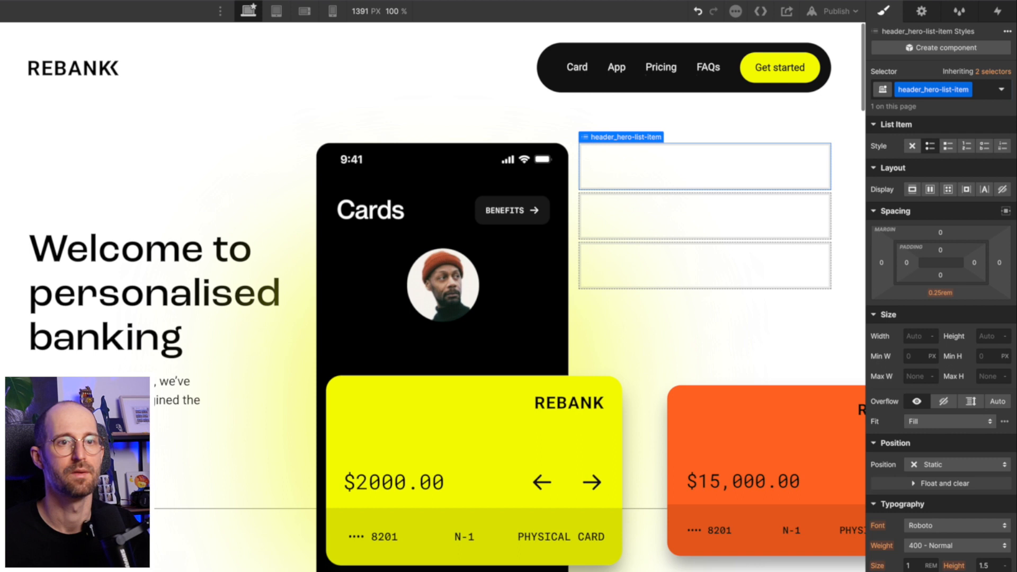
left_click(930, 190)
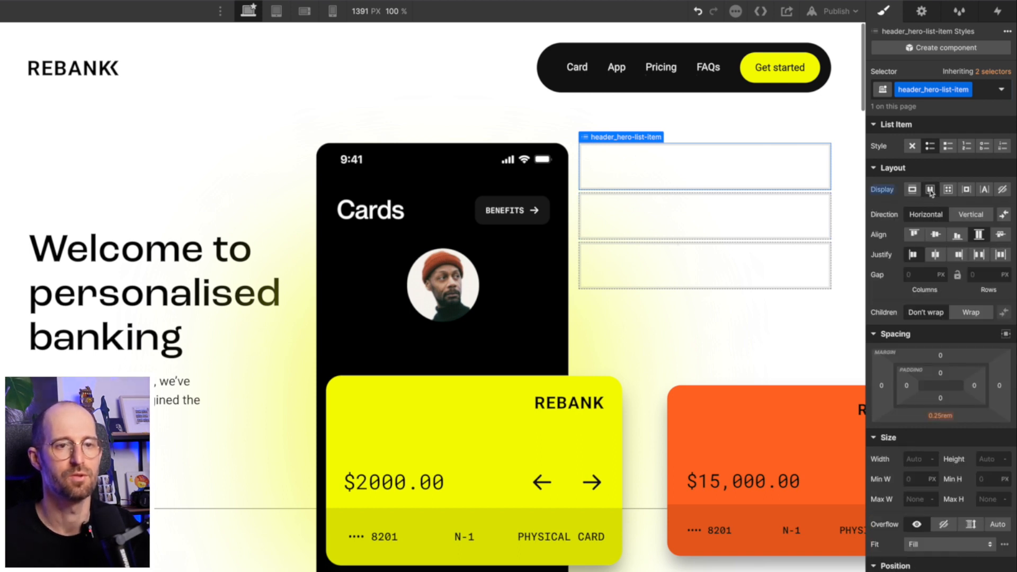
left_click(924, 274)
type("0.5rem")
key("Return")
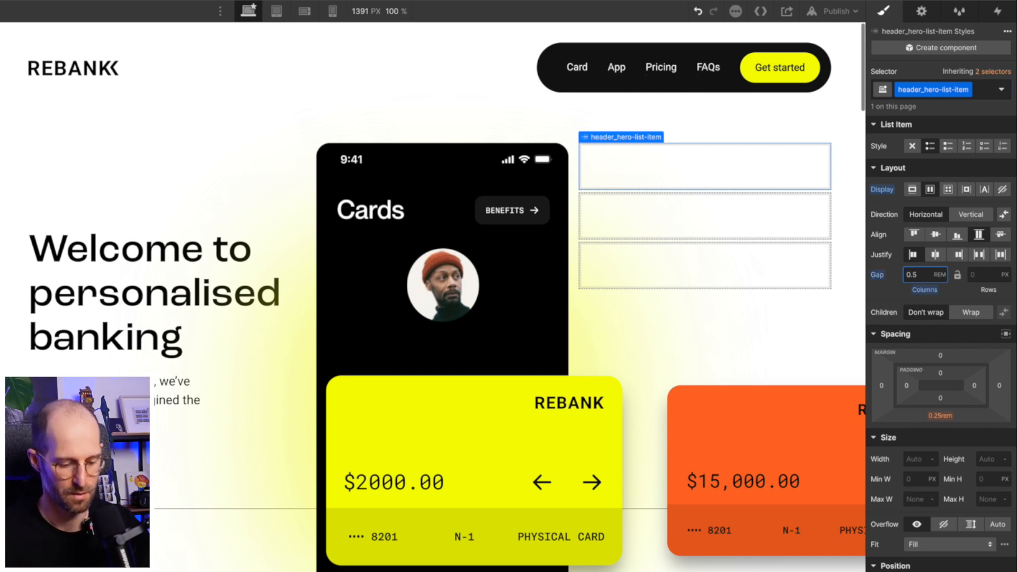
key("super+e")
type("div")
key("Return")
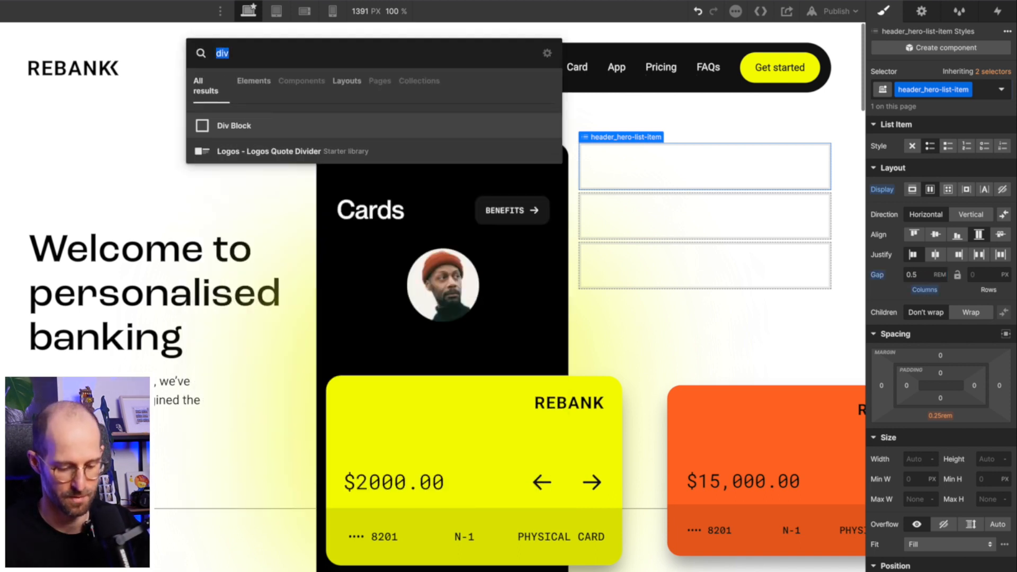
- Insert an Image into the list item and give it the icon-1x1-small class
type("icon")
key("Return")
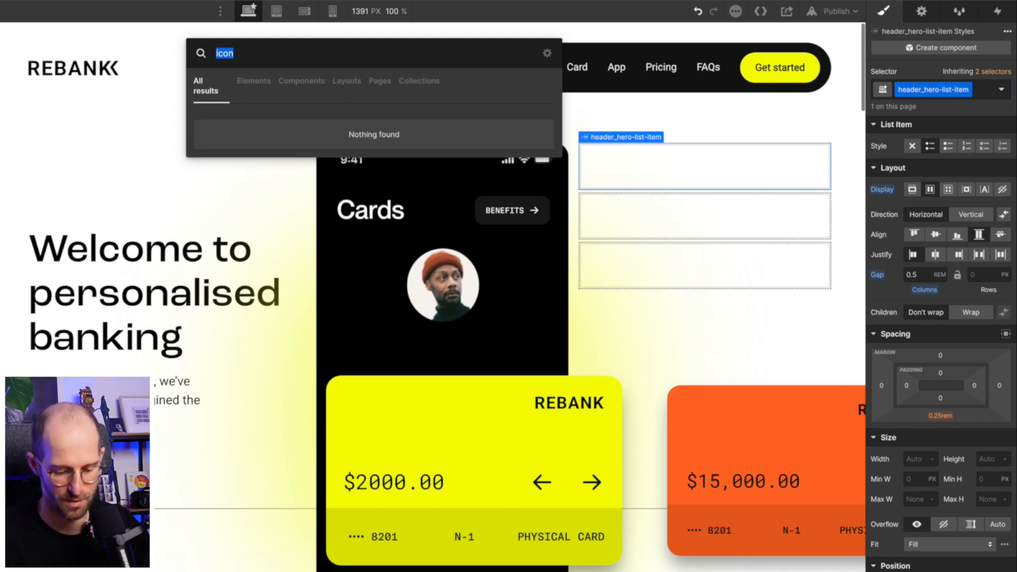
type("ima")
key("Down")
key("Up")
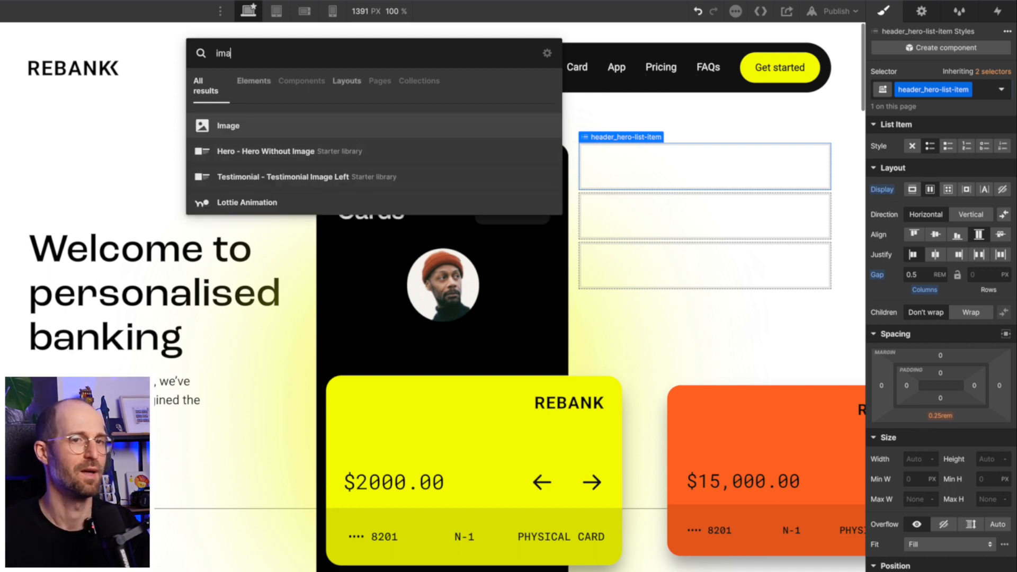
key("Return")
key("super+Return")
type("icon")
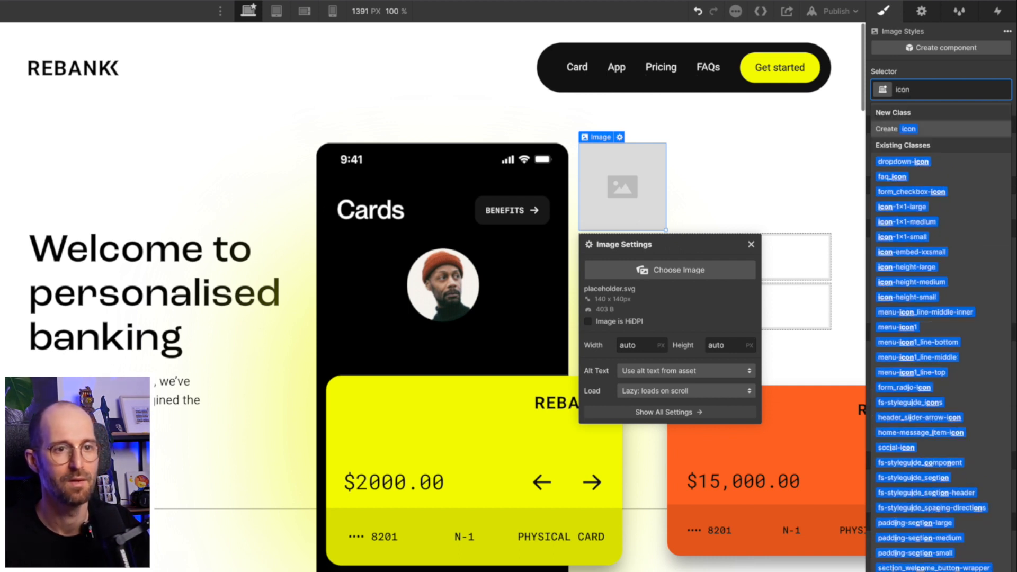
key("Down")
key("Down")
key("Down")
key("Down")
key("Down")
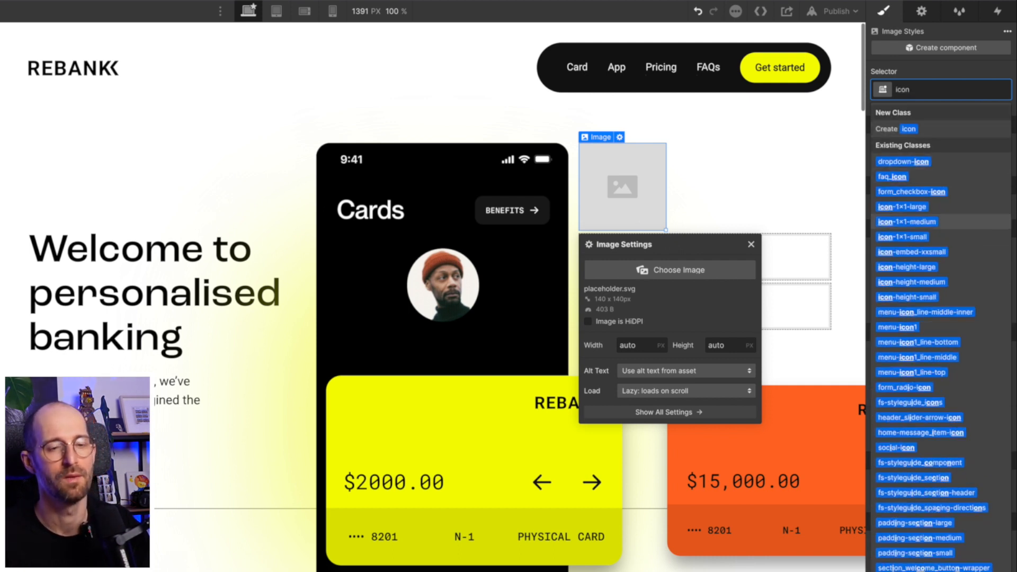
key("Return")
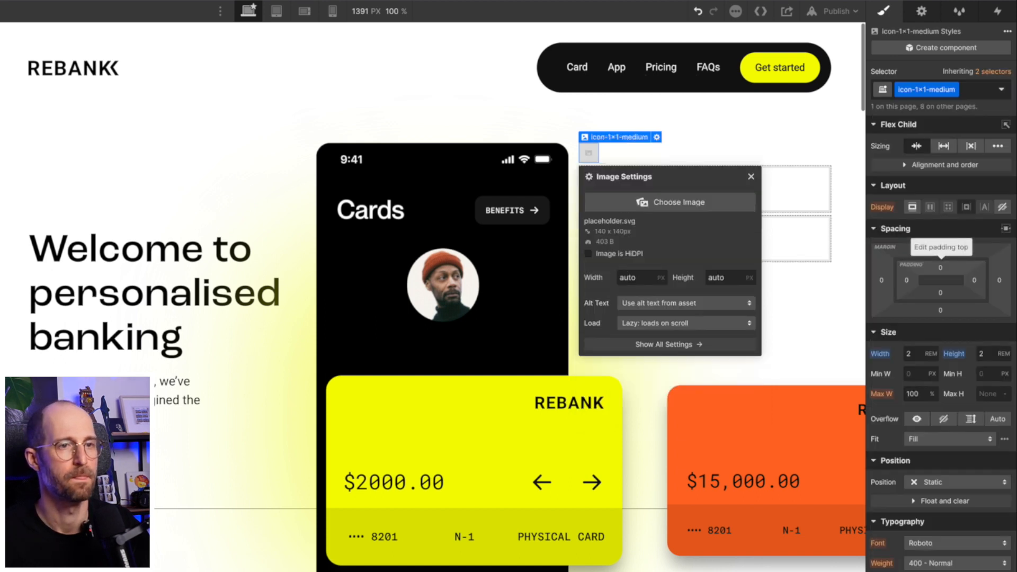
key("BackSpace")
type("icon")
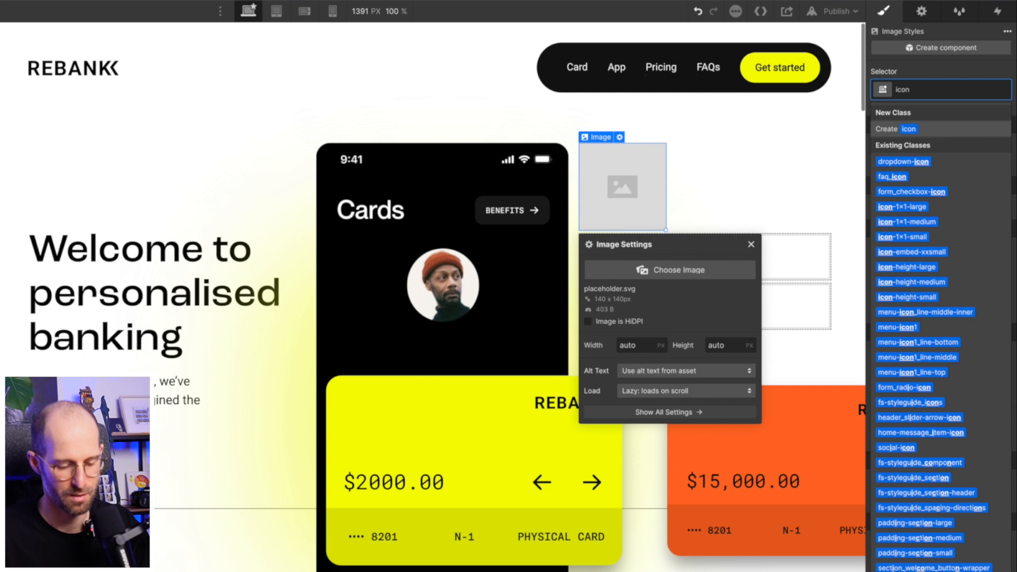
left_click(902, 236)
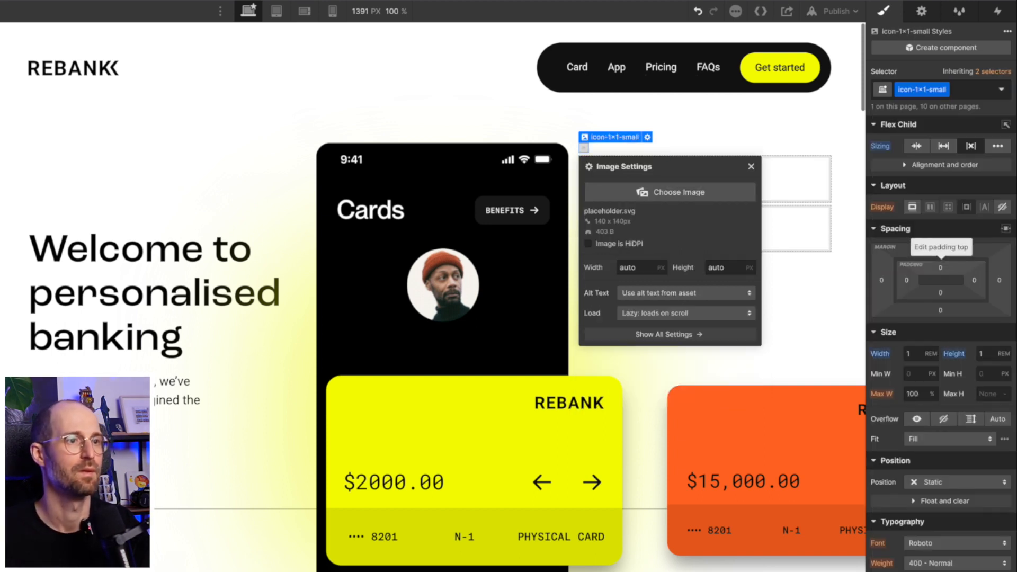
- Set the image source to the icon-plus.svg asset
left_click(666, 197)
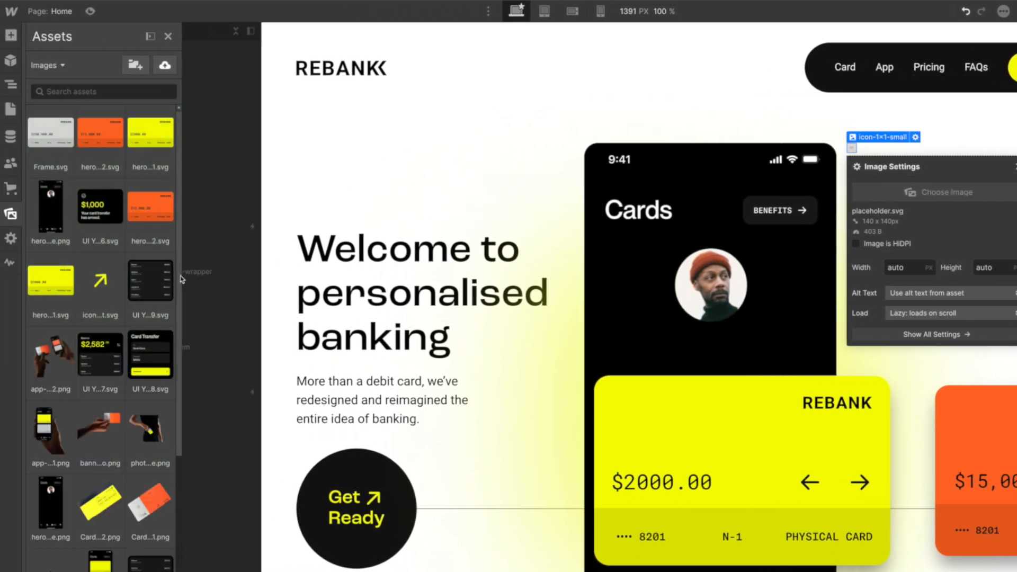
left_click_drag(184, 363, 185, 371)
left_click(166, 521)
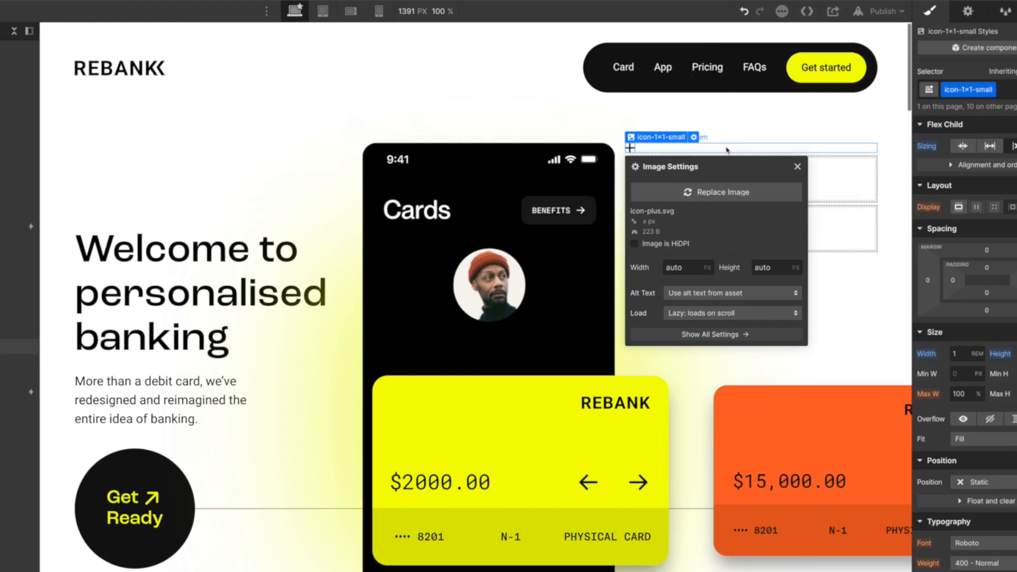
left_click(727, 150)
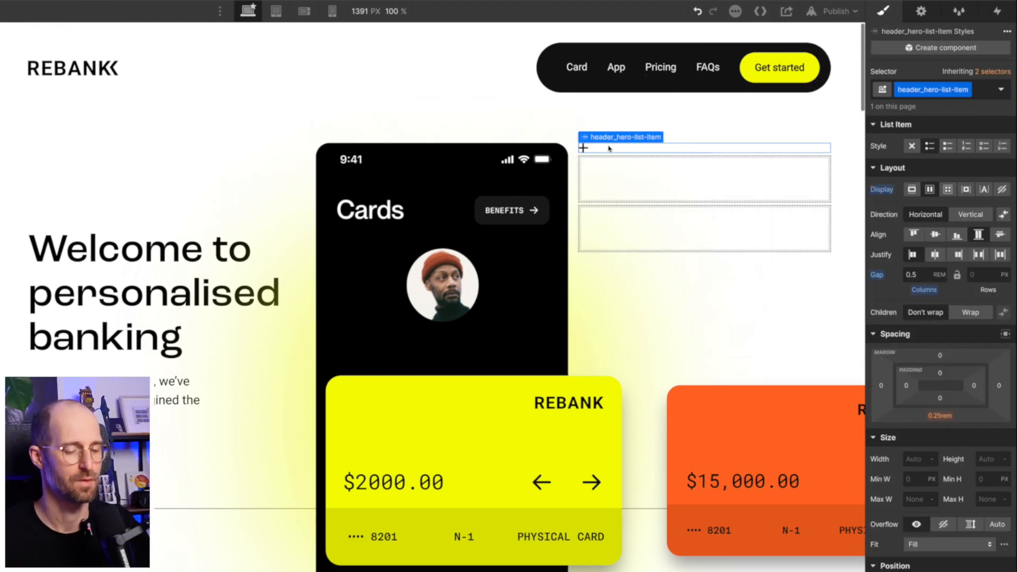
- Add a Text Block beside the plus icon in the first list item via Quick Find
key("super+e")
type("text")
key("Down")
key("Return")
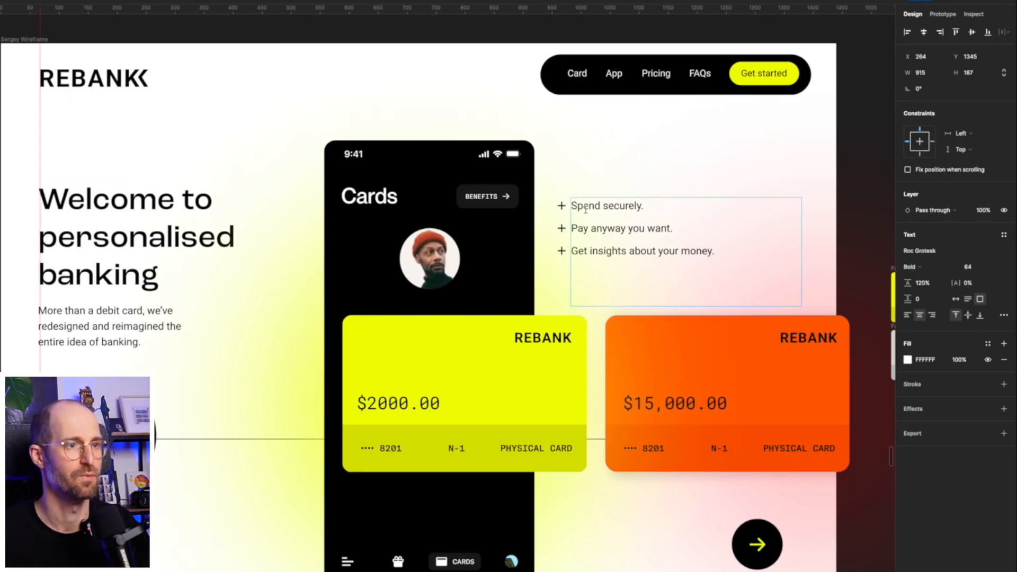
- Copy 'Spend securely.' from the Figma design and paste it over the new text block's placeholder
double_click(585, 210)
left_click_drag(648, 207, 568, 207)
key("ctrl+c")
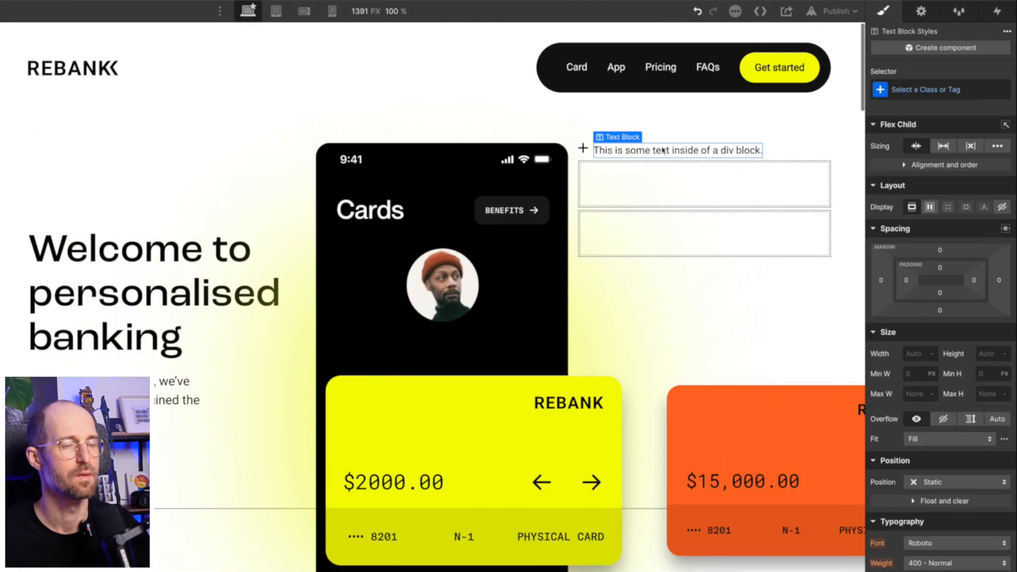
double_click(662, 149)
key("ctrl+a")
key("ctrl+v")
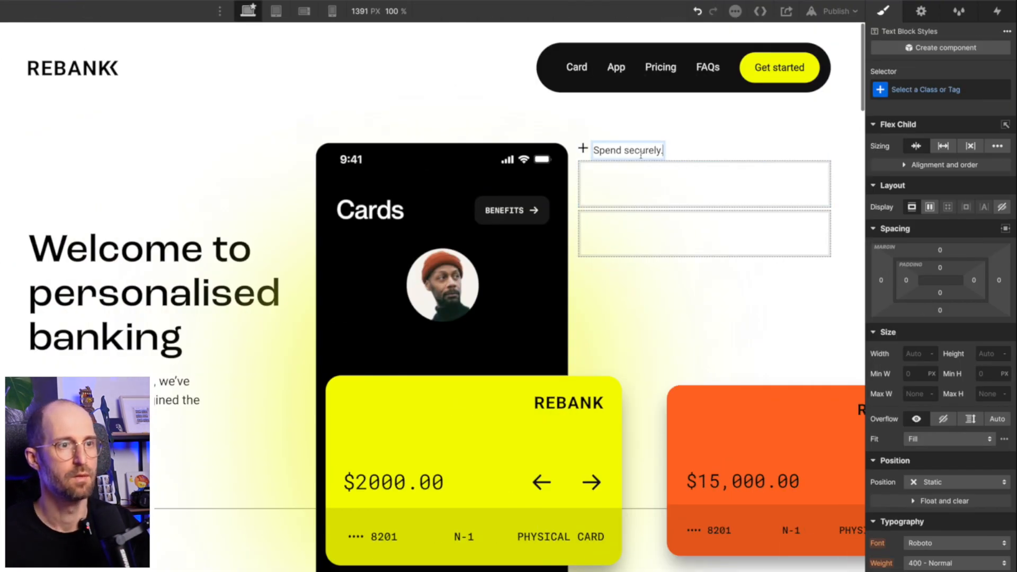
left_click(583, 149)
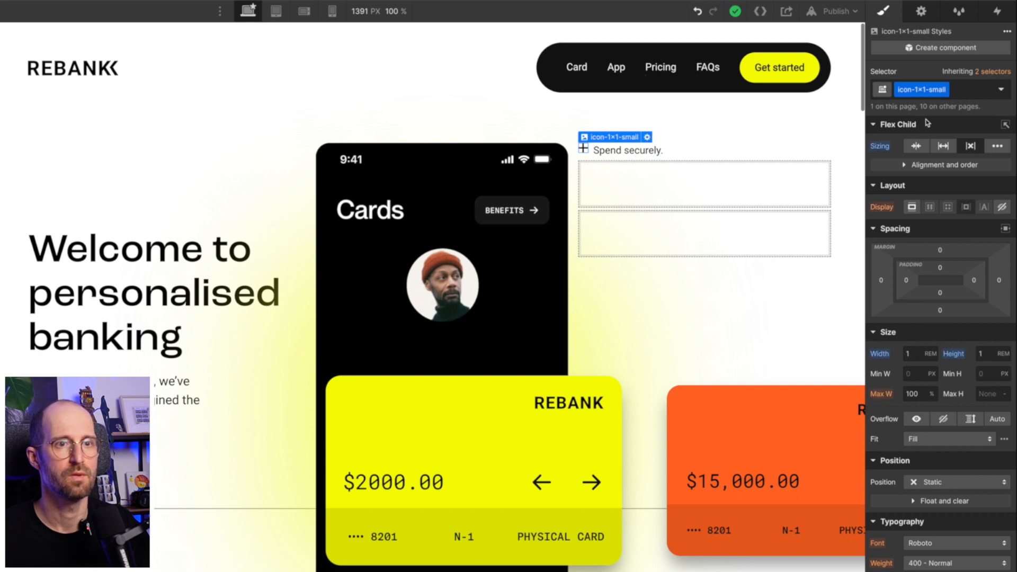
- Duplicate the plus icon's class and rename it icon-1×1-flex
left_click(945, 91)
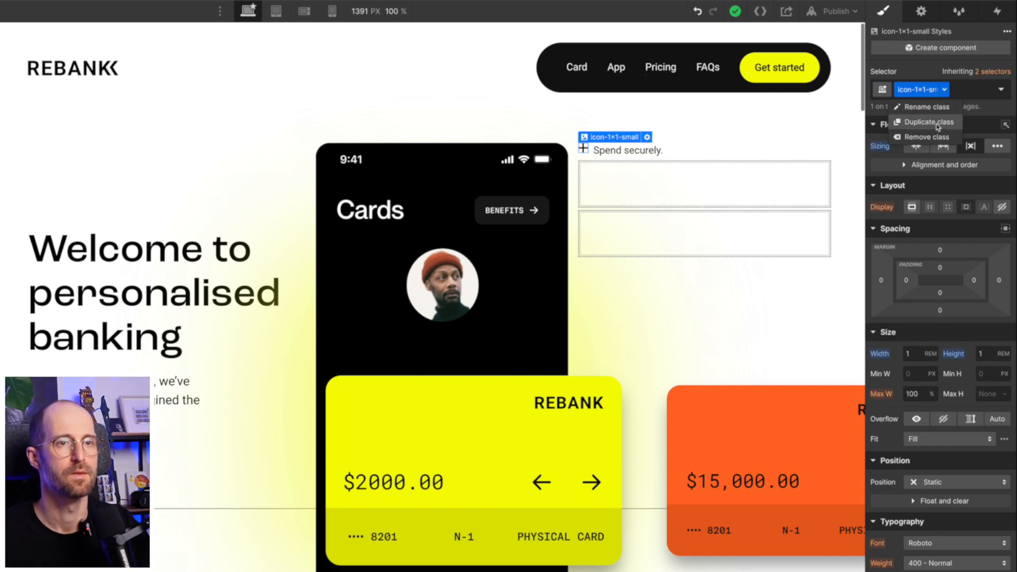
left_click(938, 127)
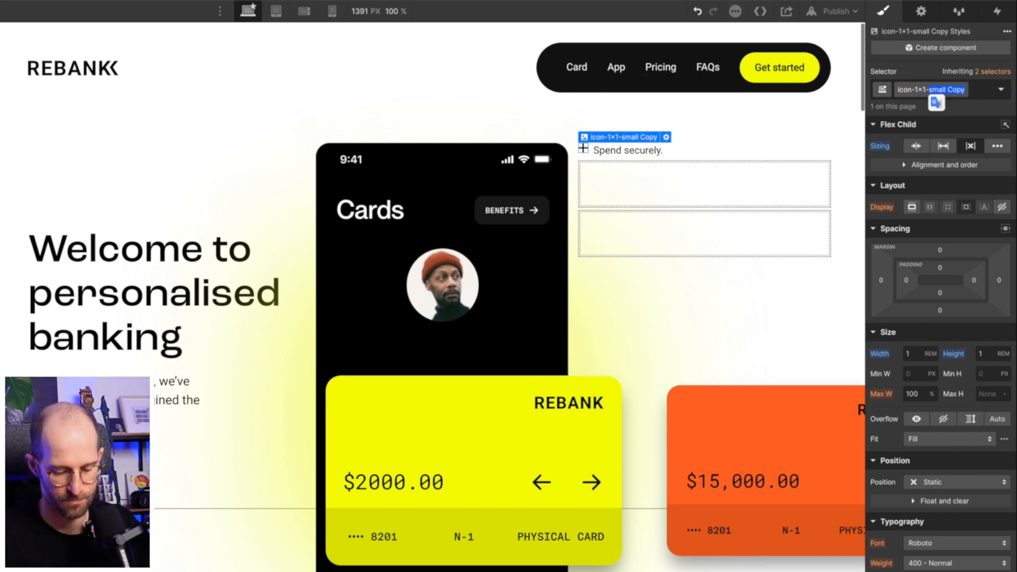
type("flex")
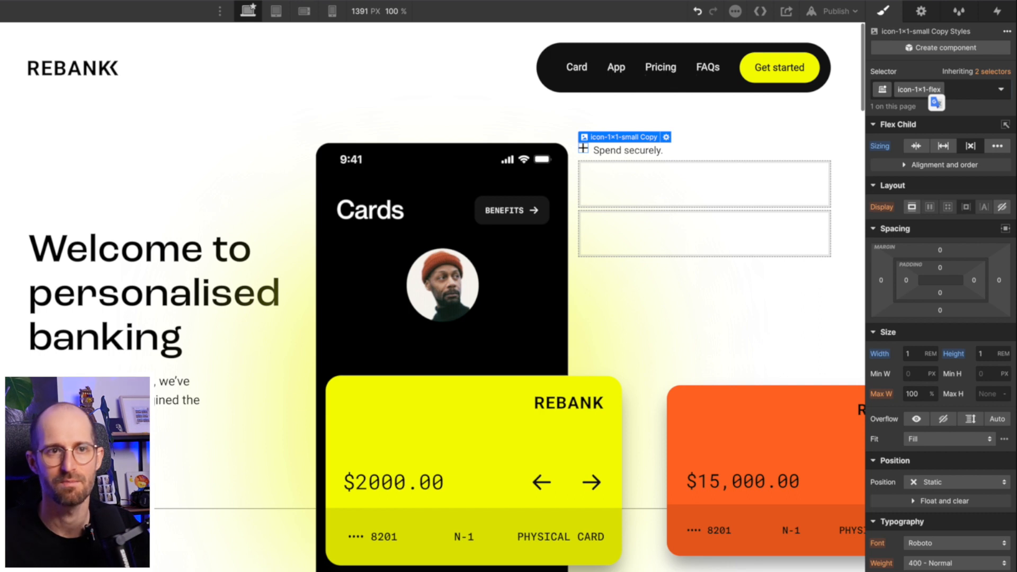
key("Return")
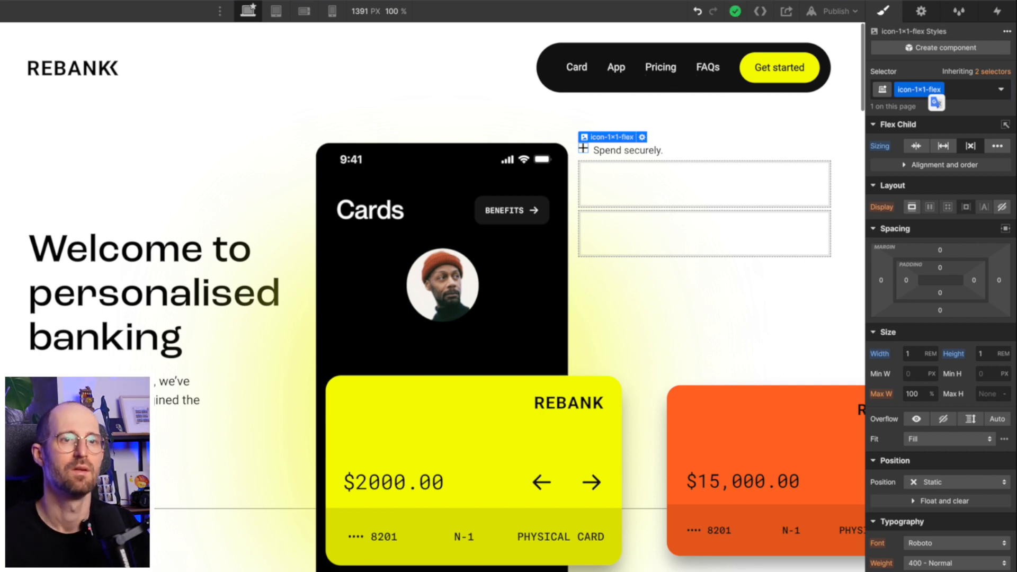
- Size the plus icon 1 EM wide and 1 EM tall
left_click(930, 354)
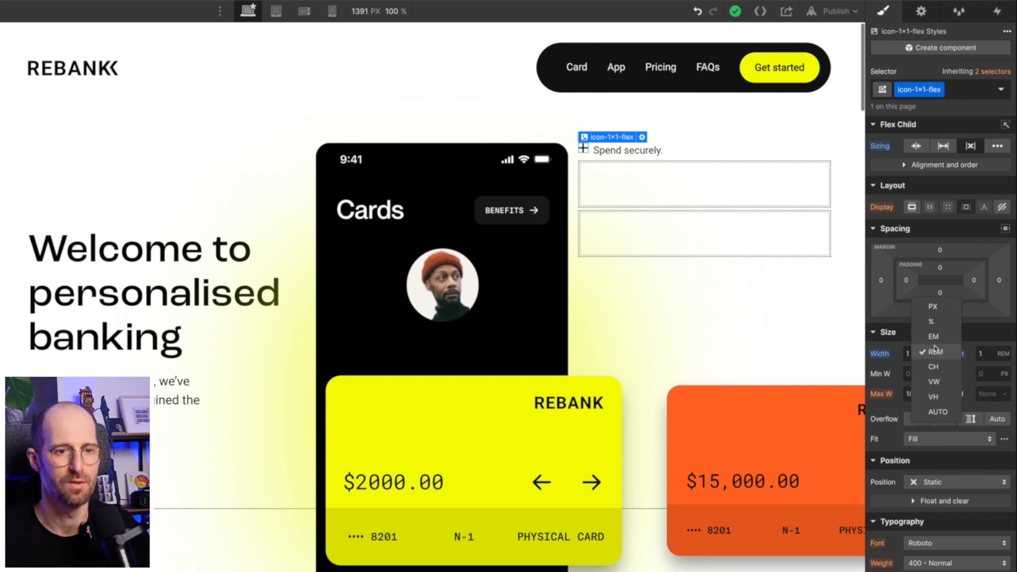
left_click(934, 337)
left_click(1003, 354)
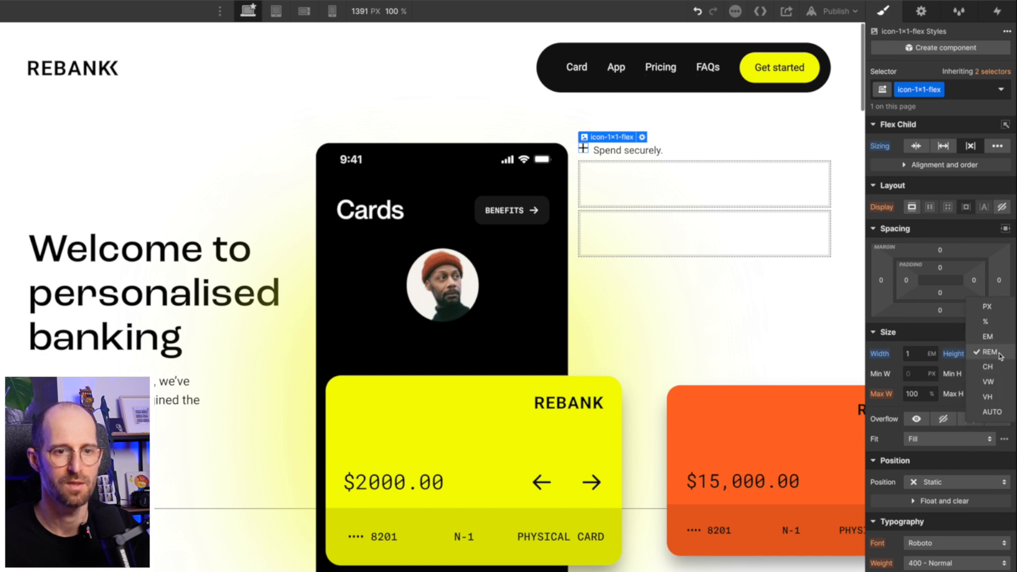
left_click(988, 337)
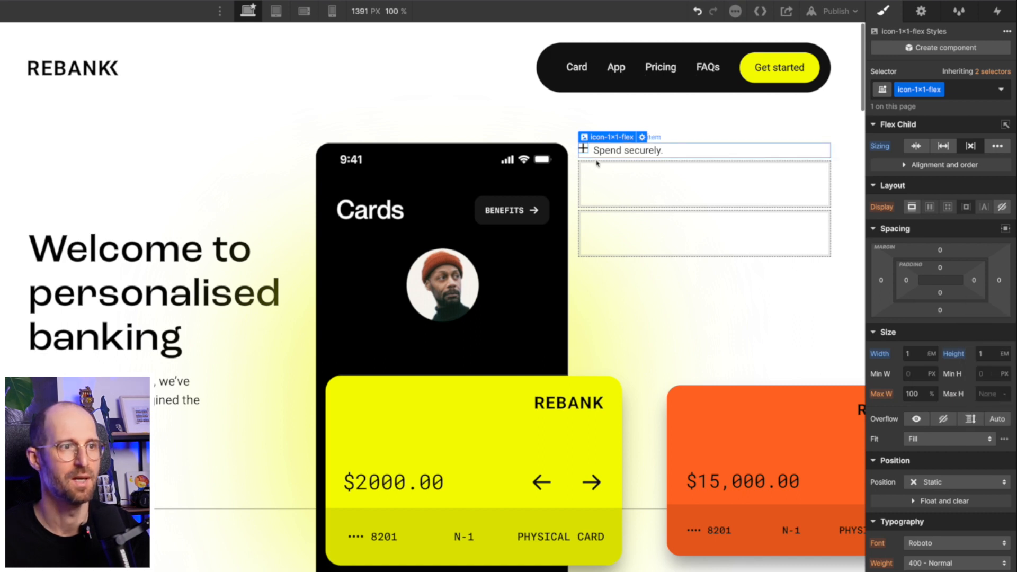
left_click(692, 146)
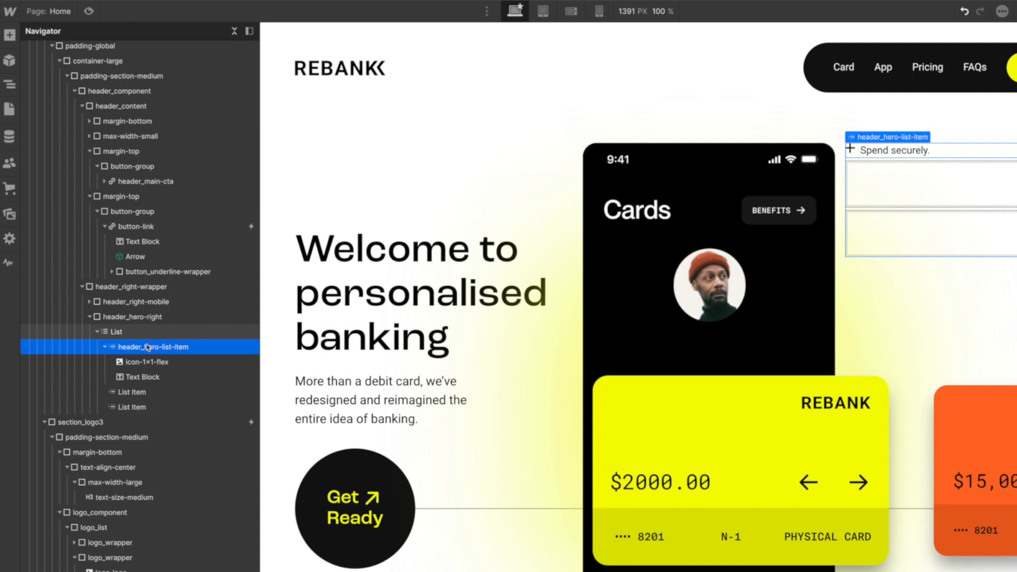
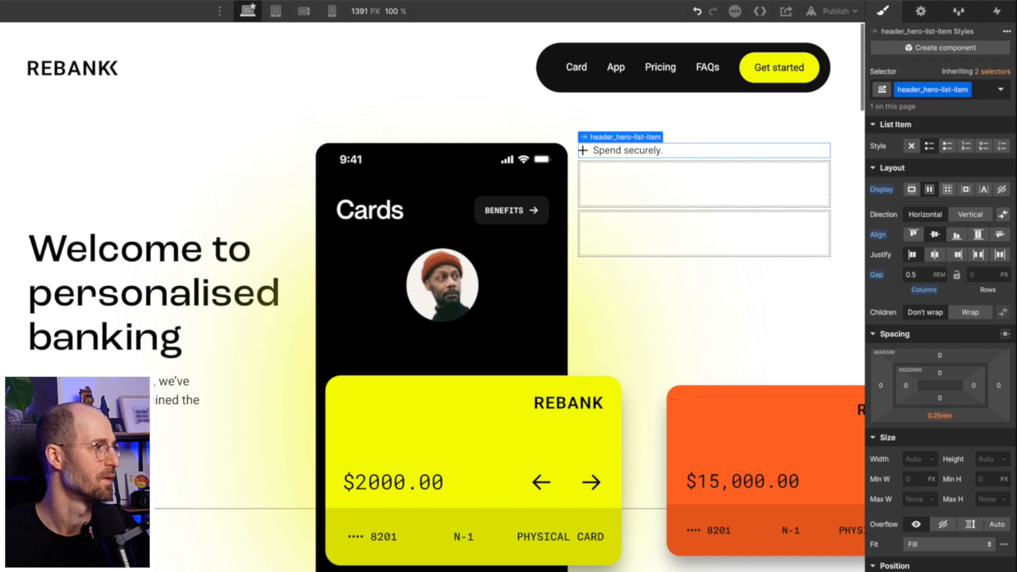
- Delete the empty hero list items and duplicate the 'Spend securely.' item twice
left_click(704, 184)
key("Delete")
key("Delete")
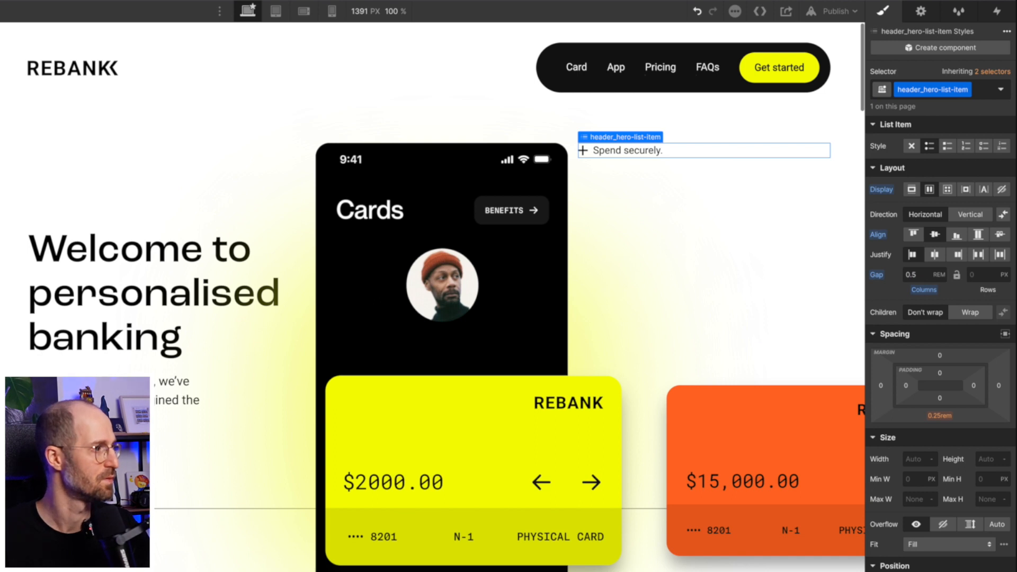
key("ctrl+d")
key("ctrl+d")
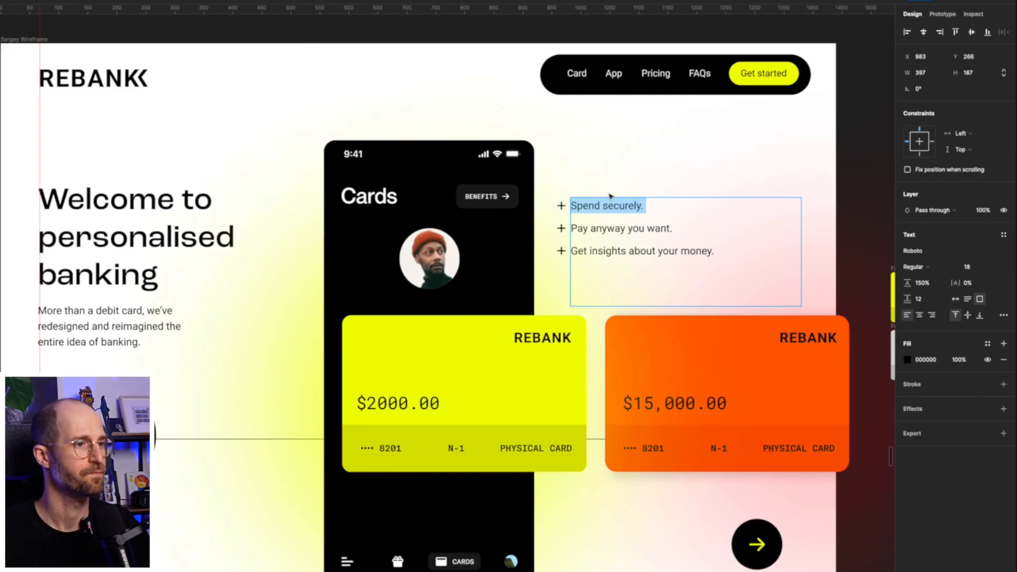
- Copy 'Pay anyway you want.' from the Figma design into the second list item
left_click(601, 228)
mouse_move(574, 229)
left_mouse_down()
mouse_move(716, 228)
mouse_move(572, 228)
left_mouse_up()
key("ctrl+c")
left_click(568, 229)
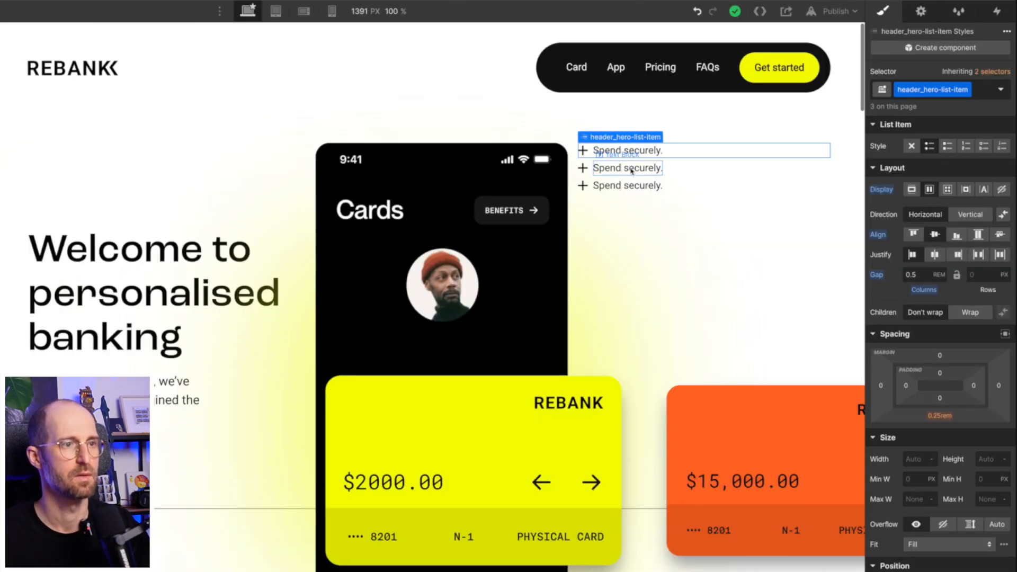
left_click(627, 168)
double_click(628, 168)
key("ctrl+v")
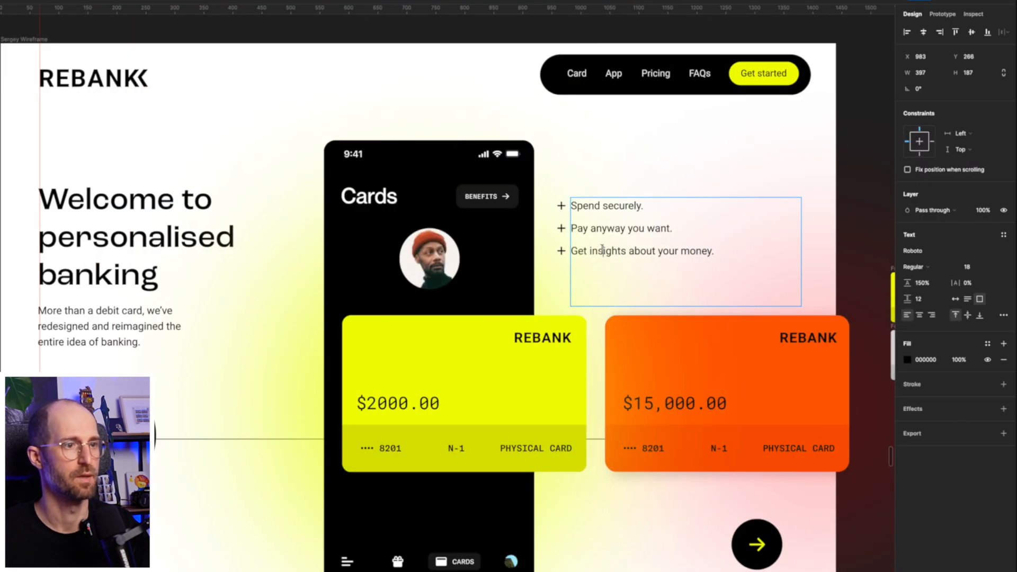
- Copy 'Get insights about your money.' from the design into the third list item
double_click(602, 249)
left_click_drag(720, 252, 555, 254)
key("ctrl+c")
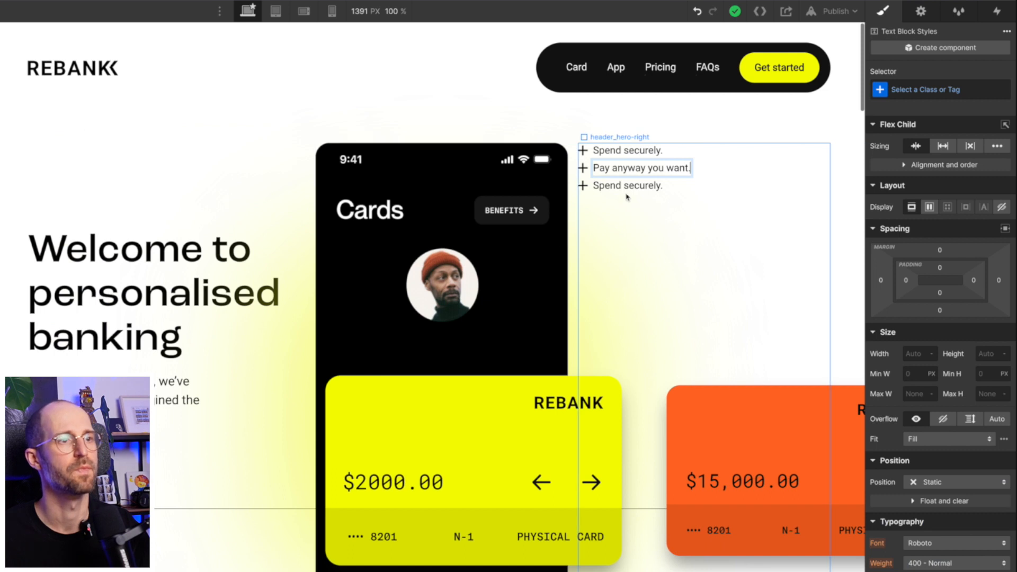
double_click(625, 186)
key("ctrl+v")
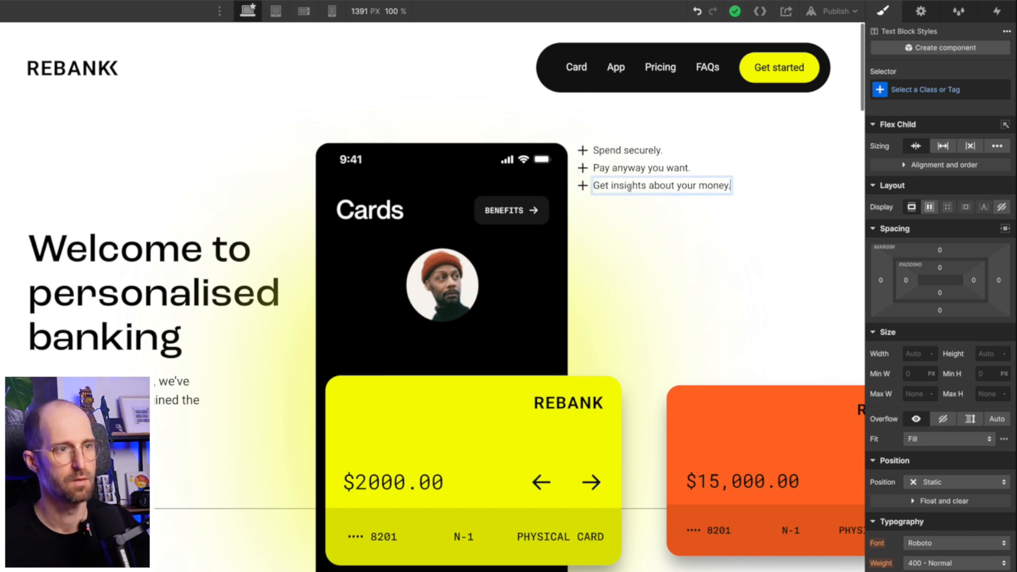
left_click(793, 170)
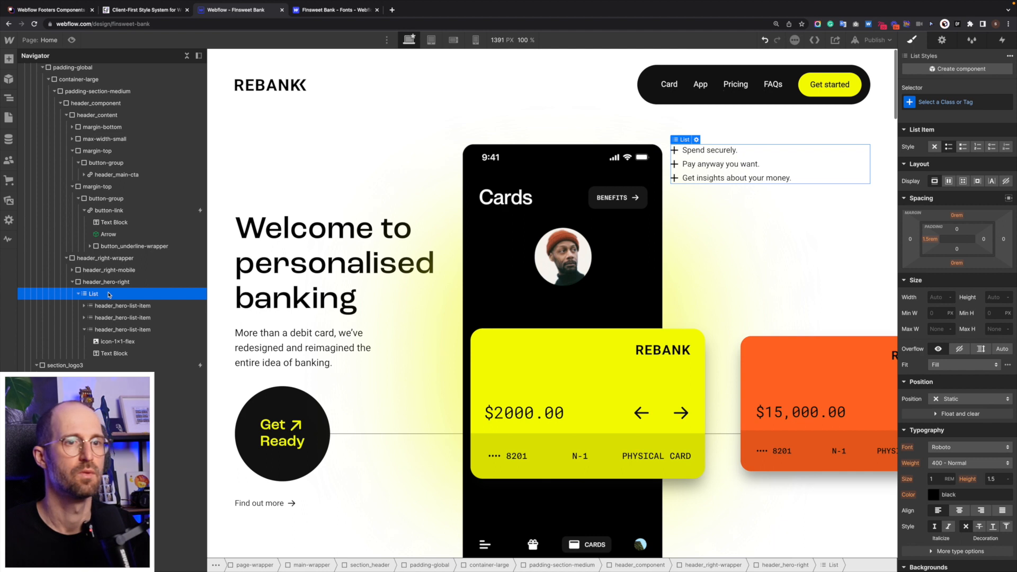
- Set header_hero-list-item bottom padding to 0.75rem after trying 0.5rem and 1rem
left_click(84, 329)
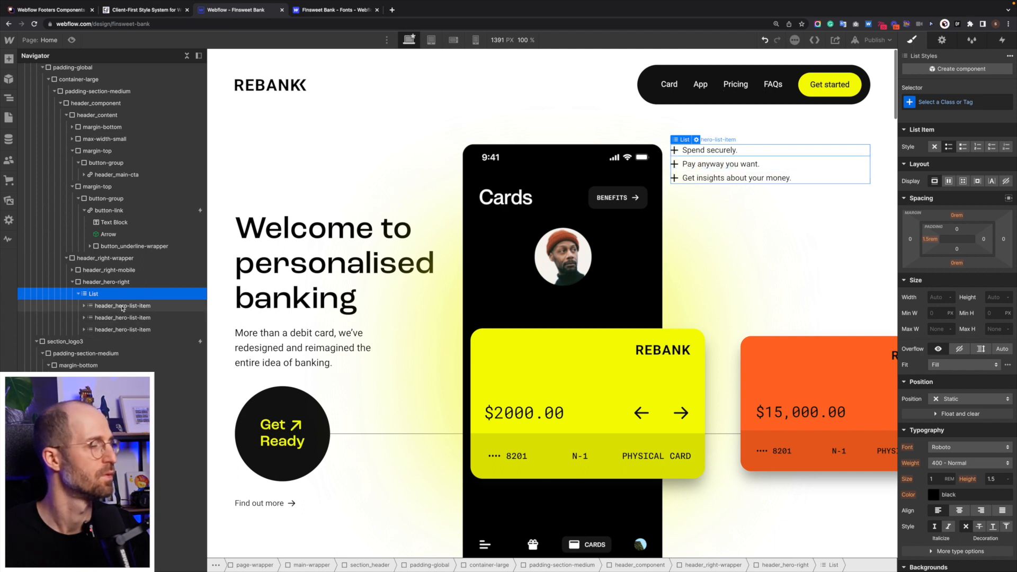
left_click(122, 306)
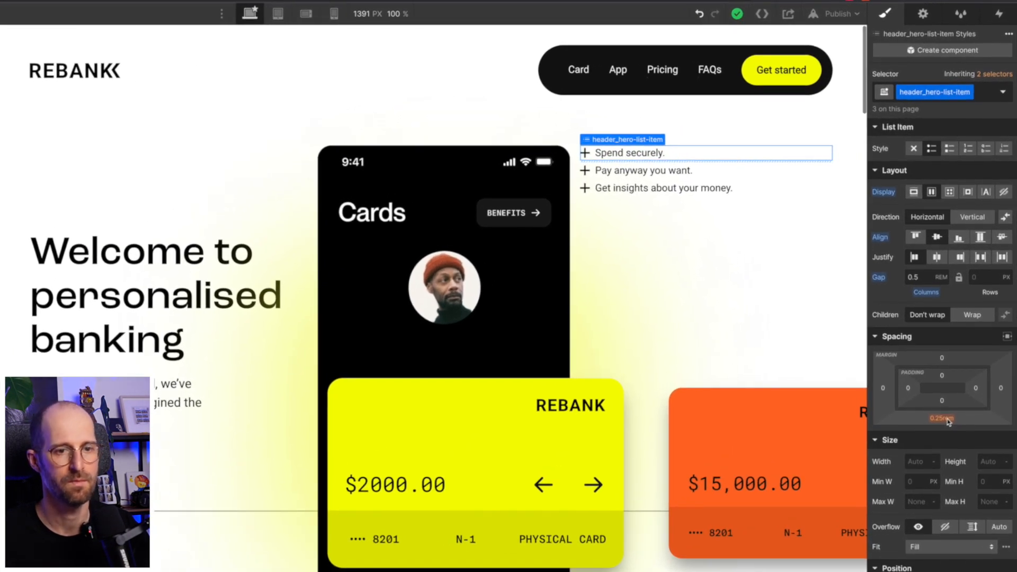
left_click(947, 419)
key("Return")
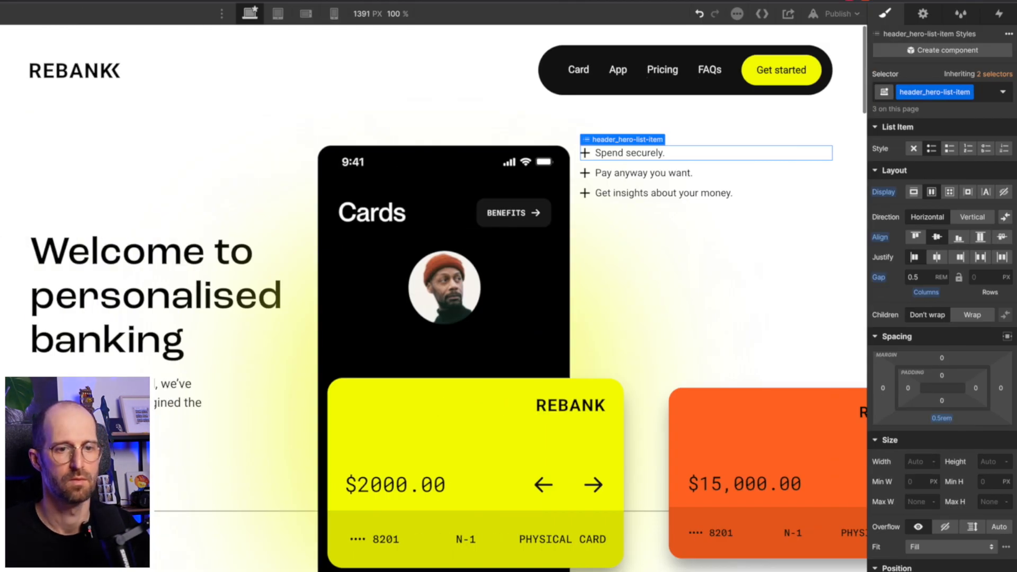
left_click(939, 418)
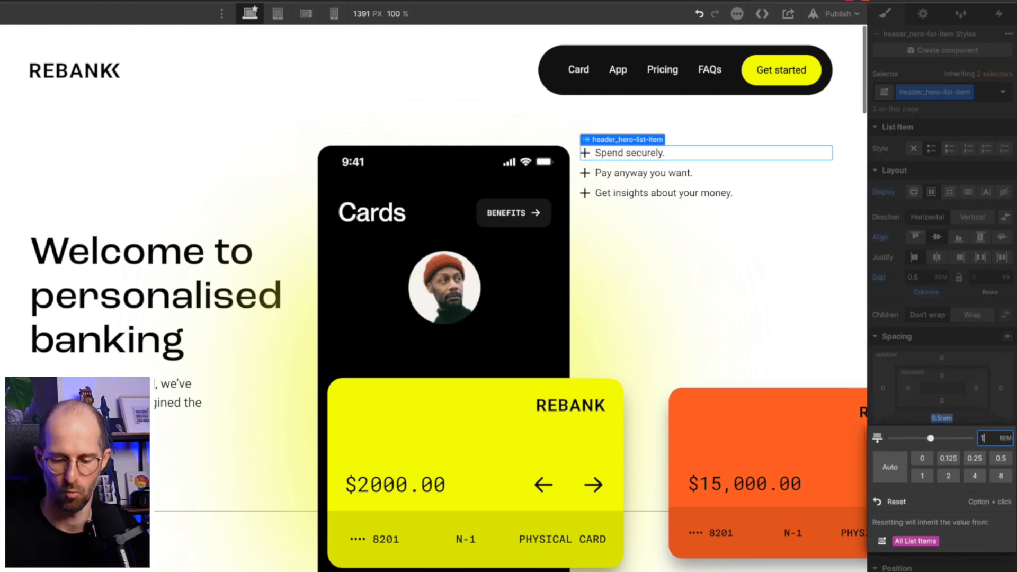
key("Return")
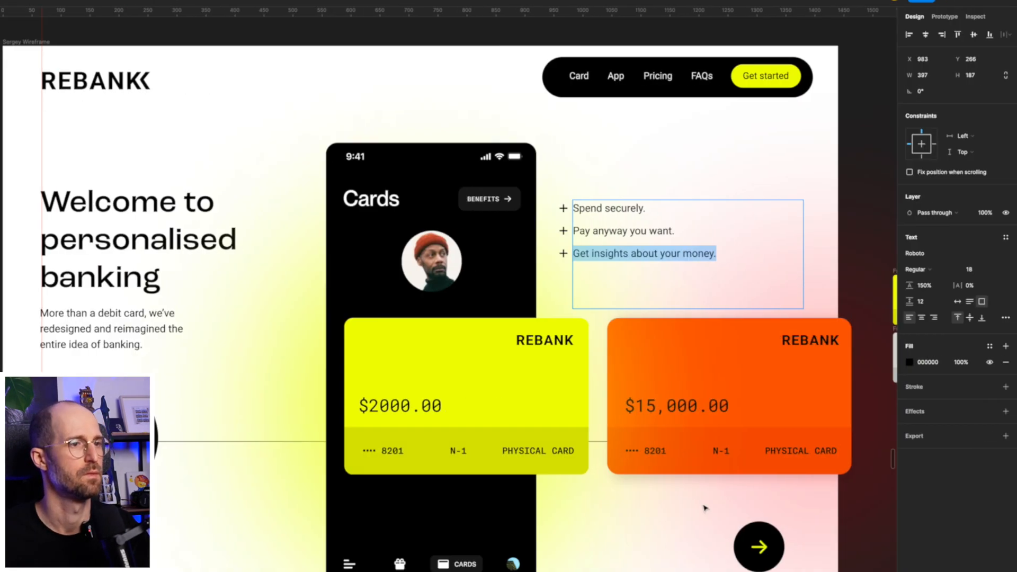
key("Escape")
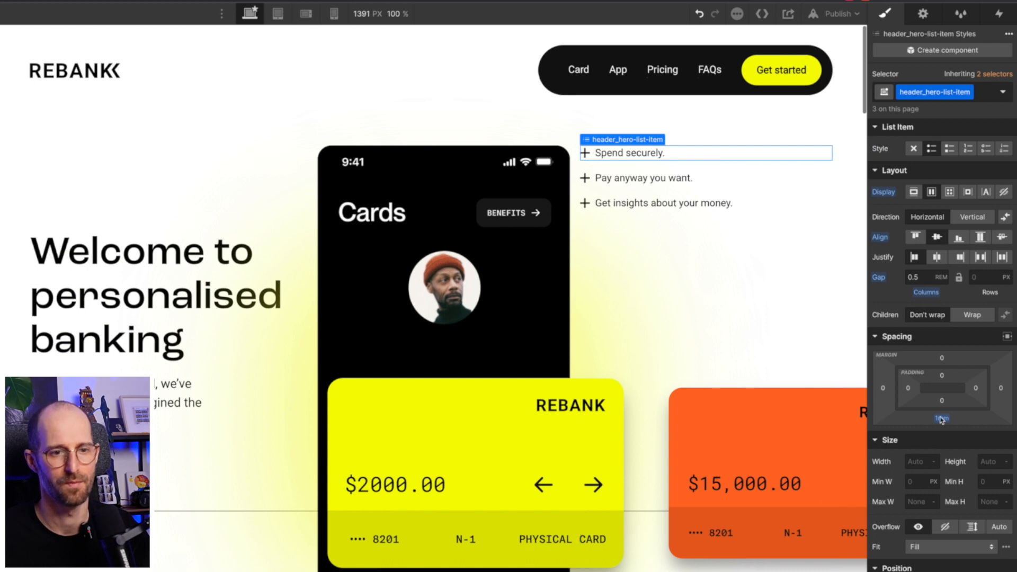
left_click(942, 419)
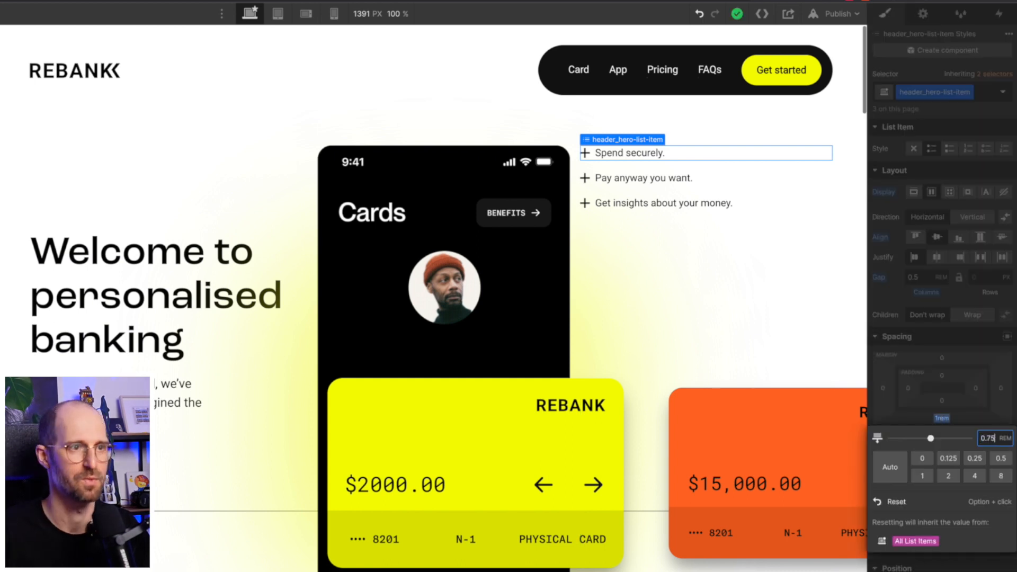
key("Return")
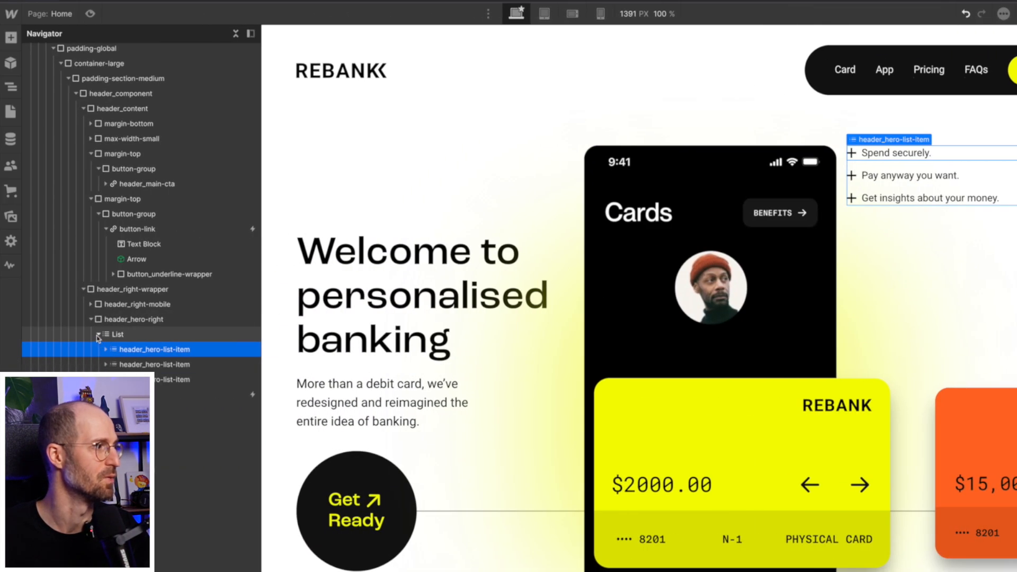
- Try 20%, 30% and about 41% top padding on header_hero-right while previewing narrower canvas widths
left_click(11, 320)
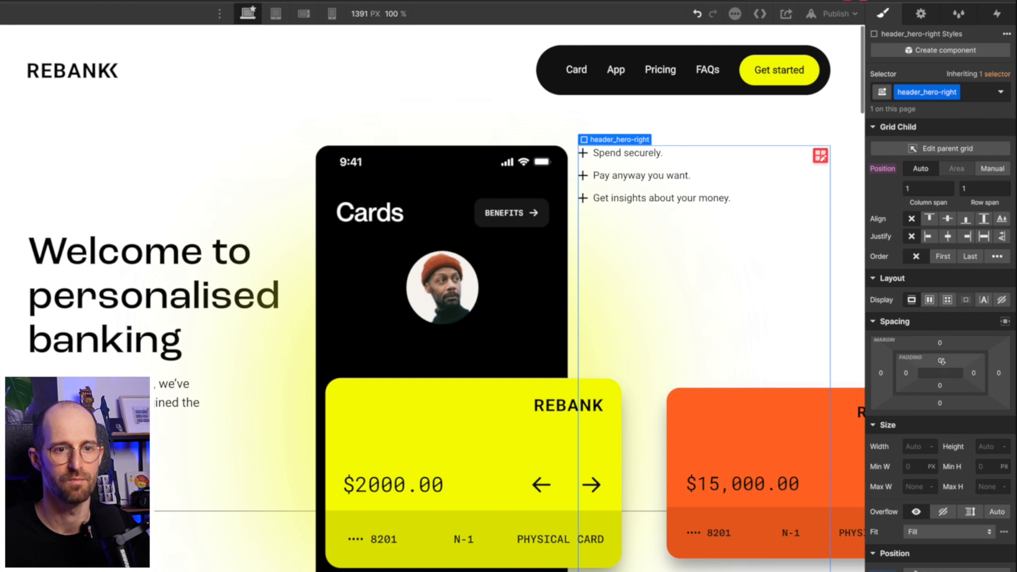
left_click(940, 362)
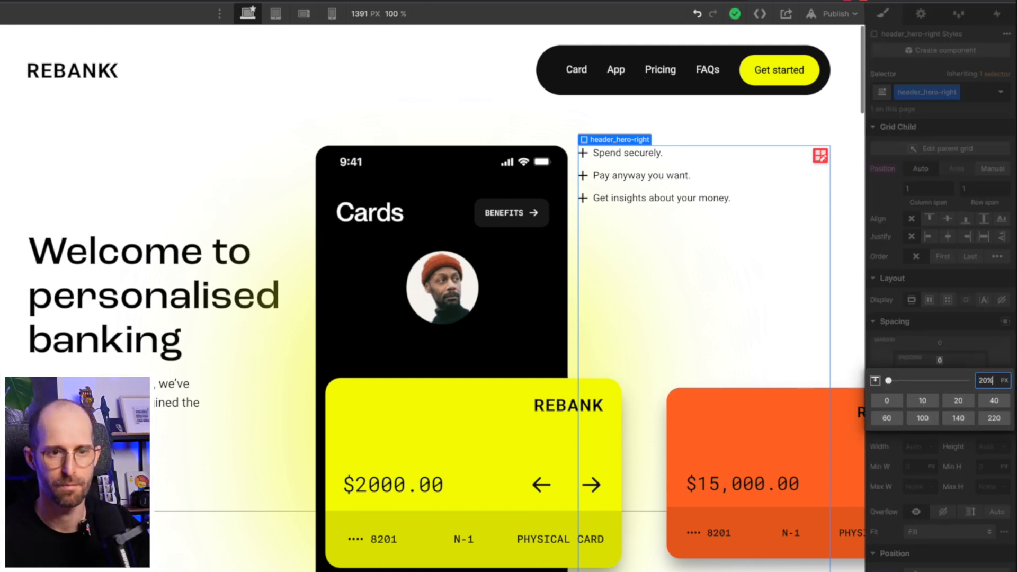
key("Return")
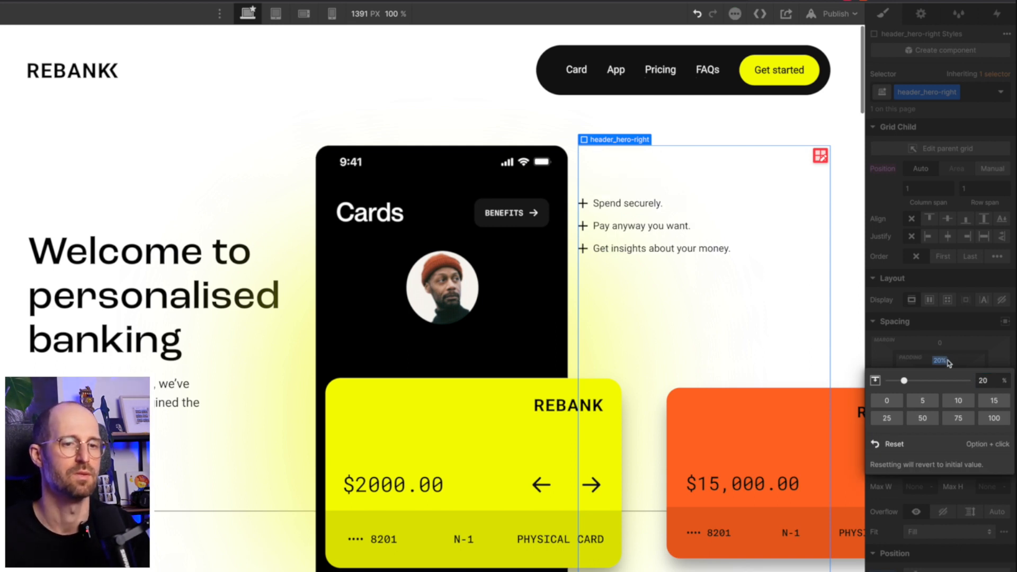
left_click(989, 377)
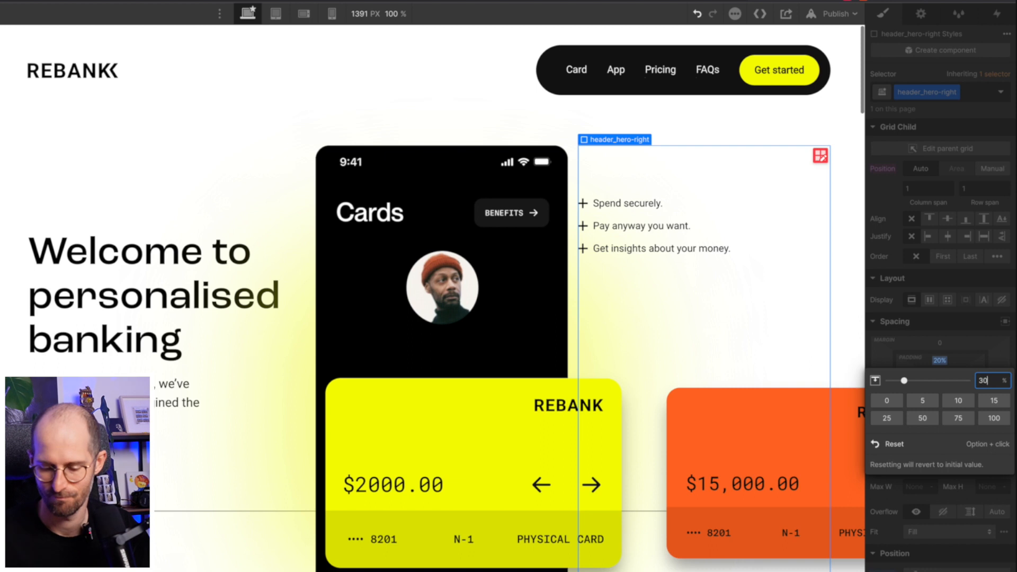
key("Return")
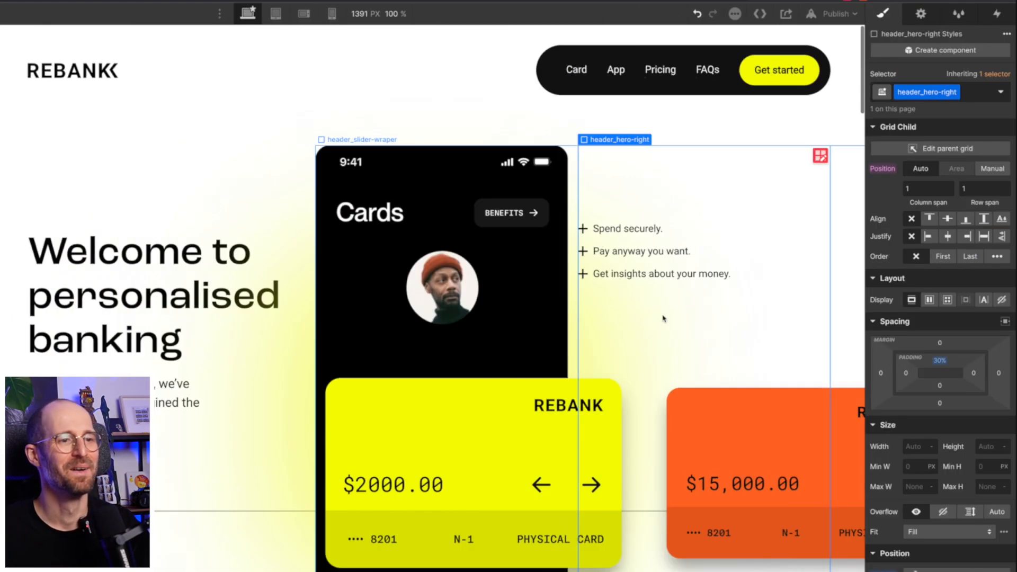
left_click_drag(938, 364, 937, 368)
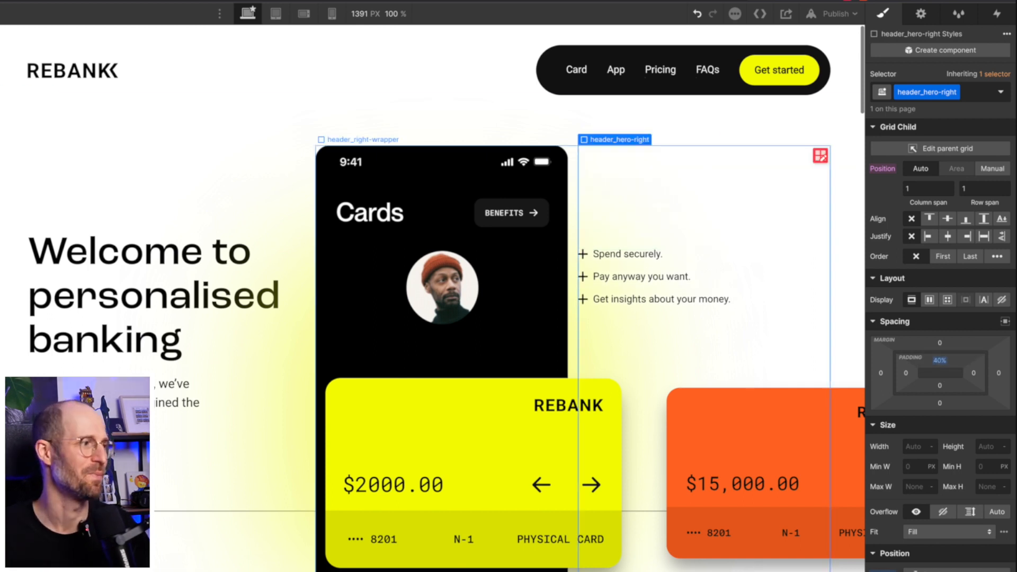
left_click_drag(0, 304, 89, 304)
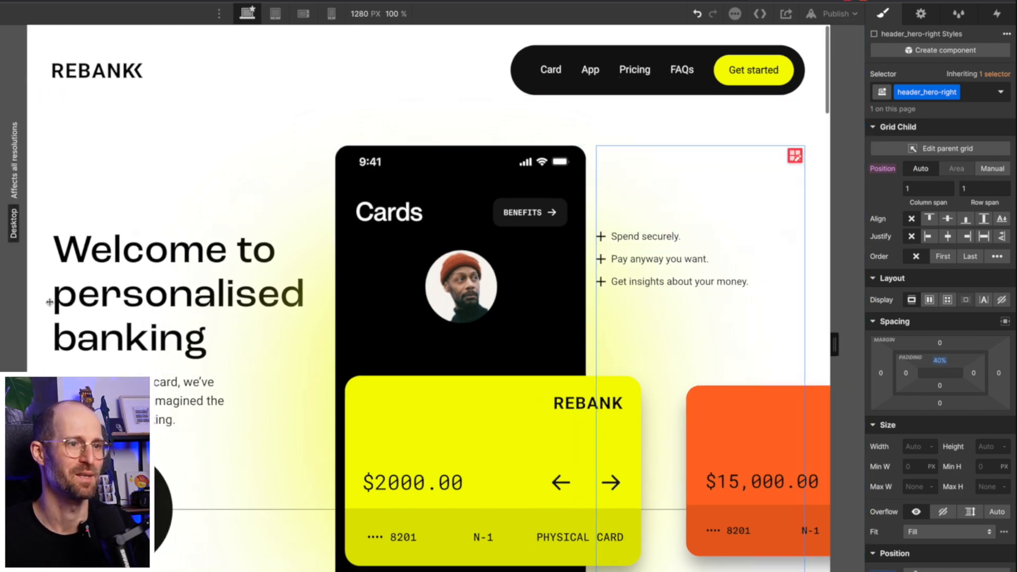
left_click_drag(180, 287, 117, 293)
left_click_drag(223, 276, 245, 275)
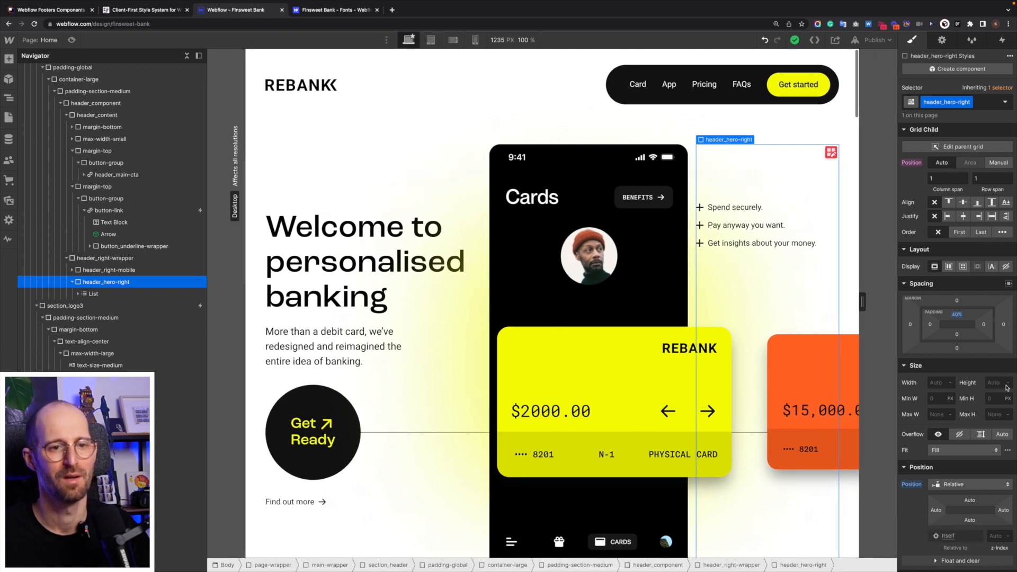
- Reset header_hero-right's top padding to 0, then set it to 10rem
left_click(956, 316, "alt")
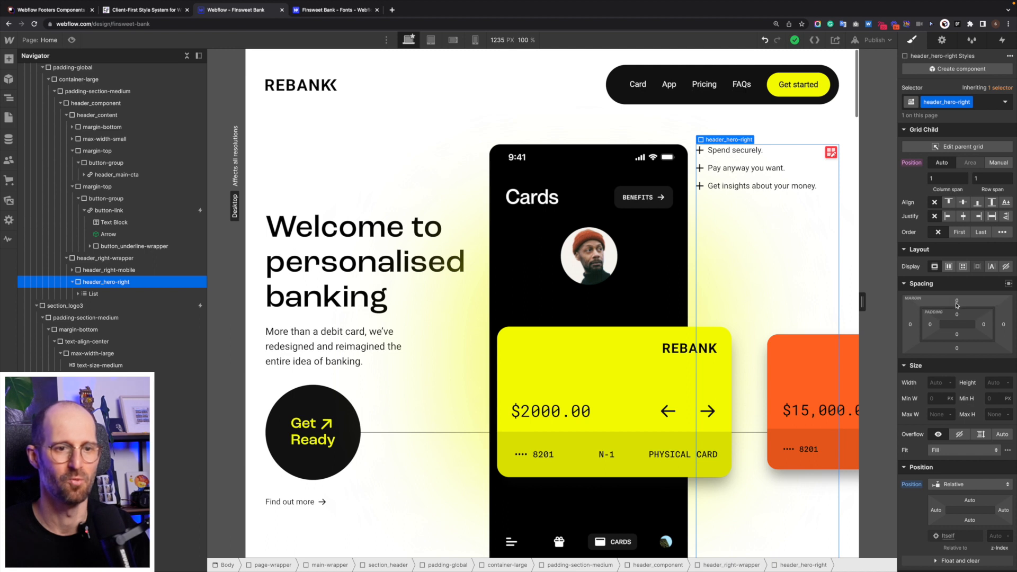
left_click(958, 316)
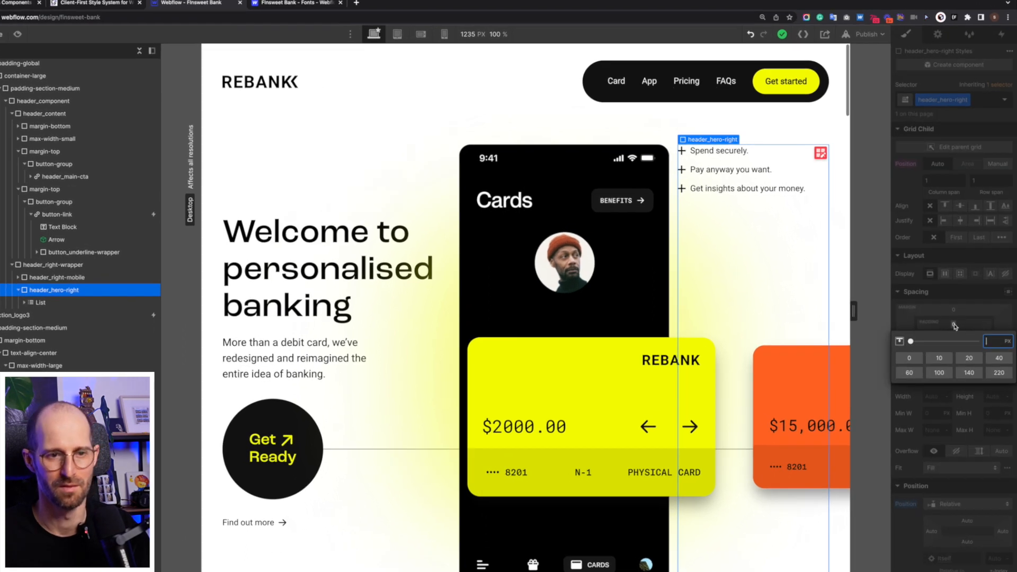
type("10rem")
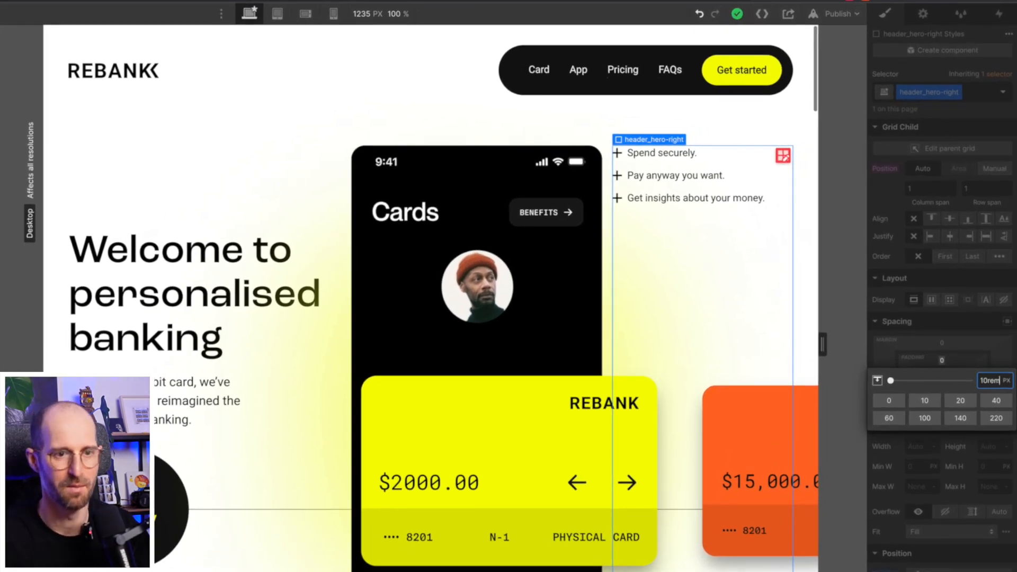
key("Return")
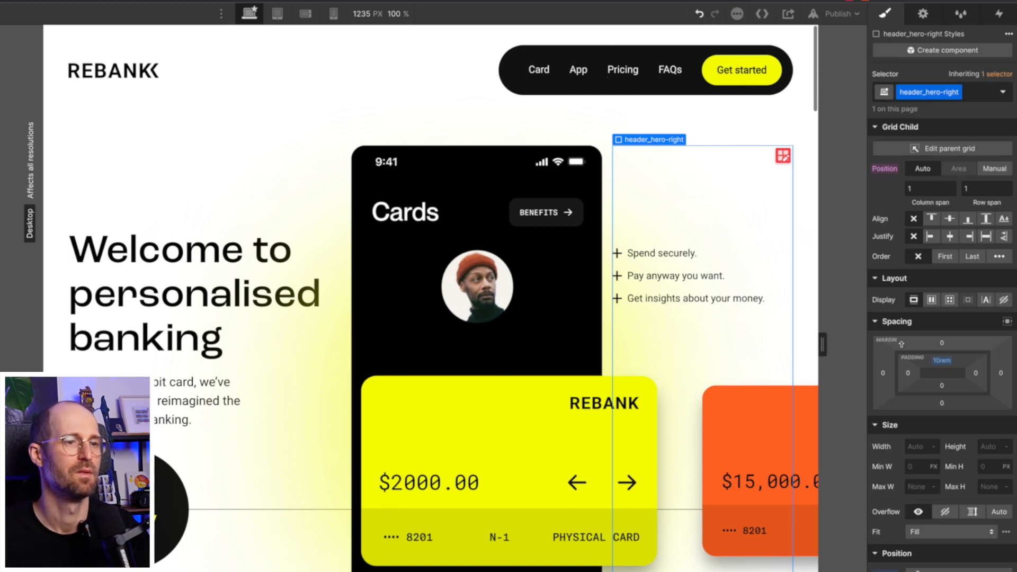
- Inspect the first hero list item and its text block, narrowing the canvas to about 1127 px
left_click_drag(823, 345, 835, 363)
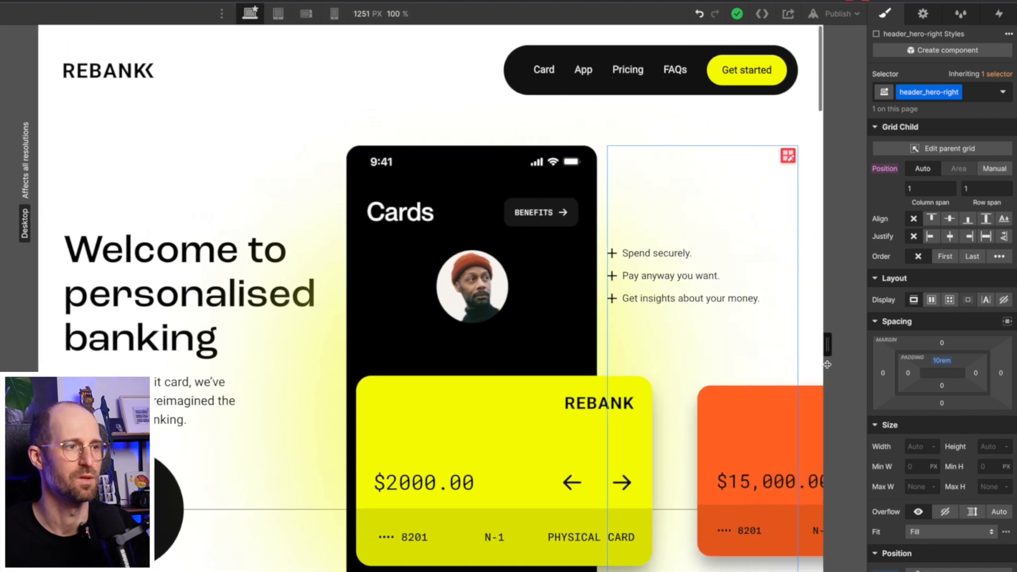
left_click(736, 259)
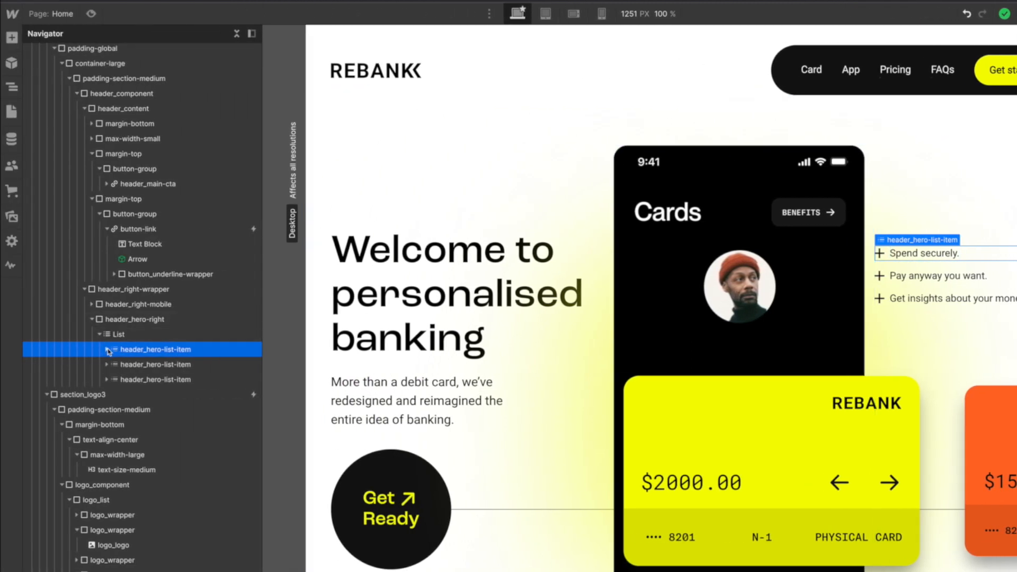
left_click(107, 350)
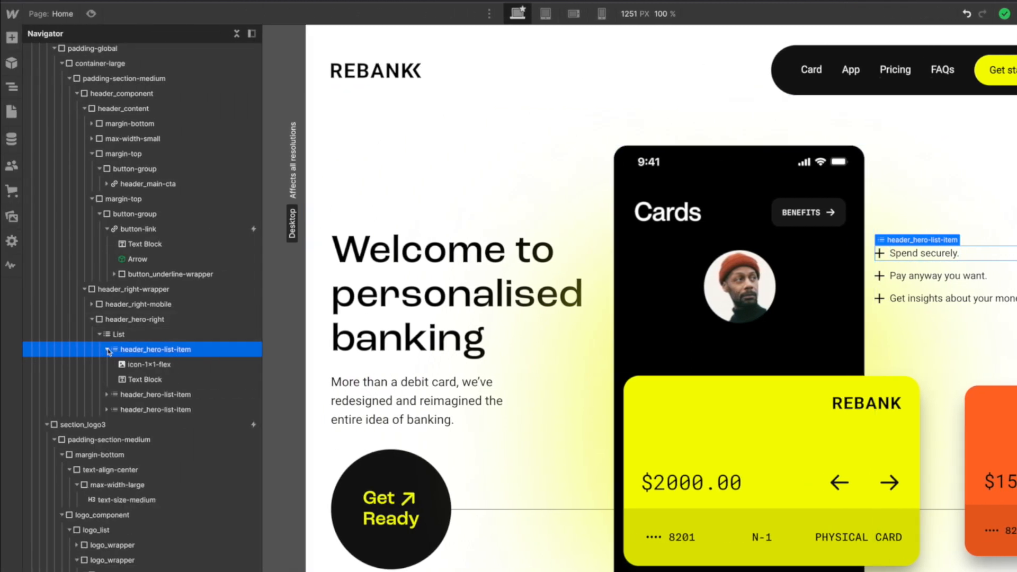
left_click(148, 368)
left_click(145, 380)
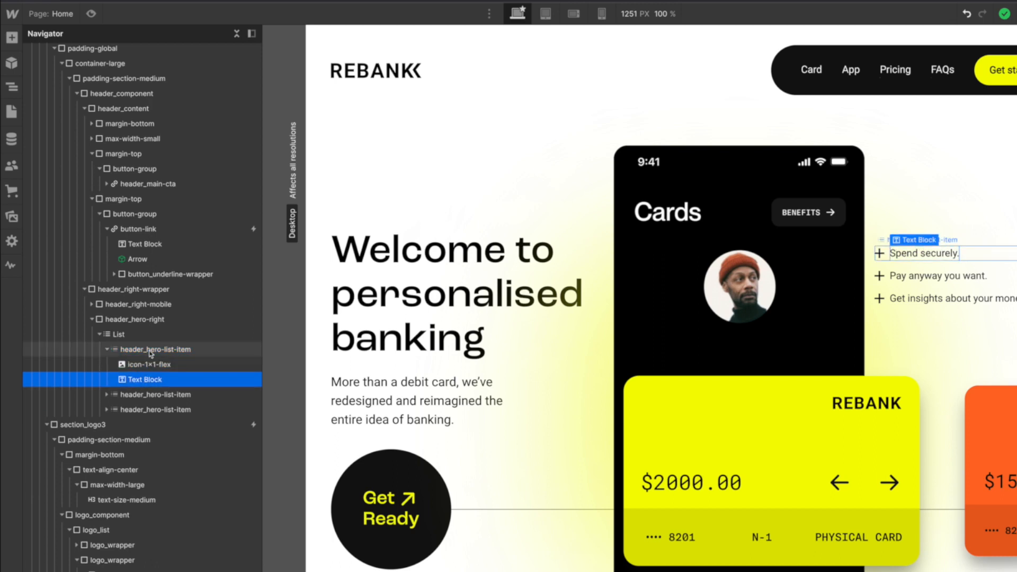
left_click(150, 350)
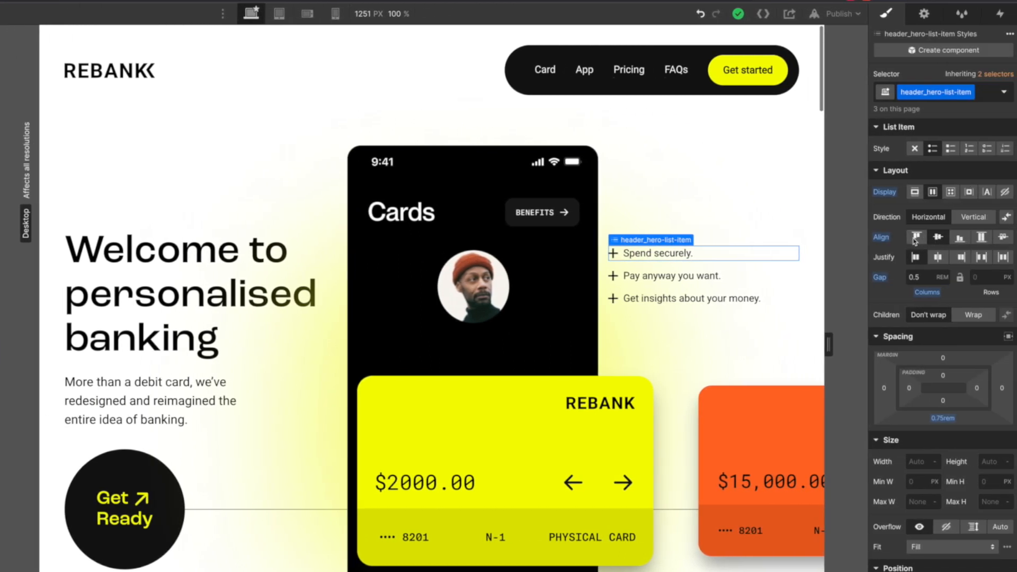
left_click_drag(829, 343, 780, 338)
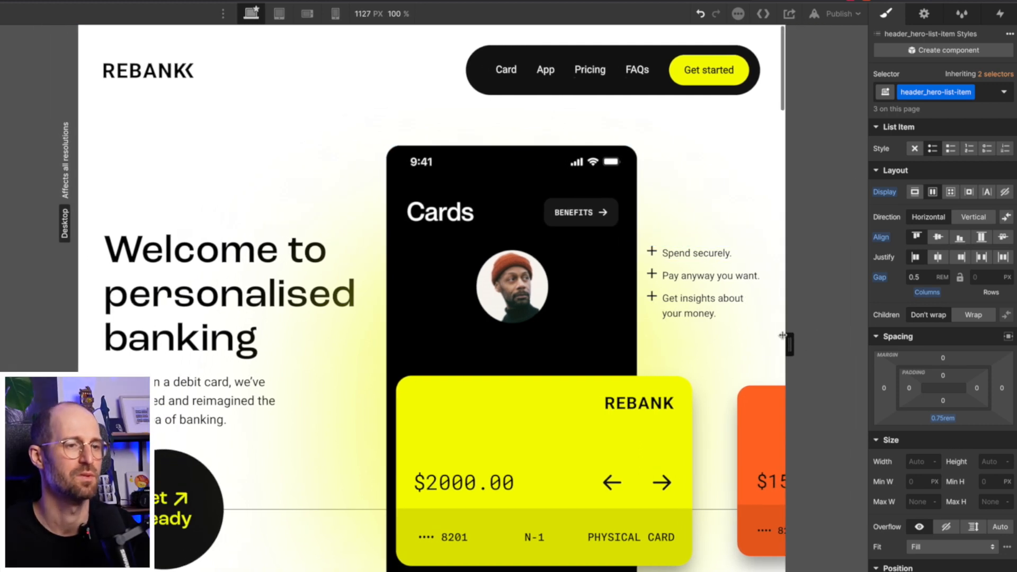
- Duplicate the first plus icon's class and rename it header_icon-plus
left_click(652, 252)
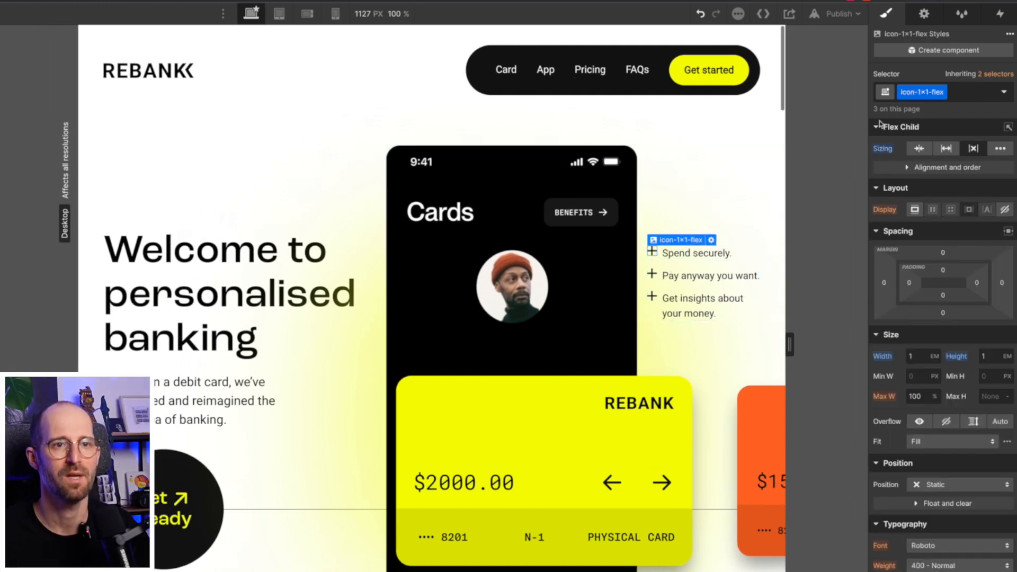
left_click(942, 92)
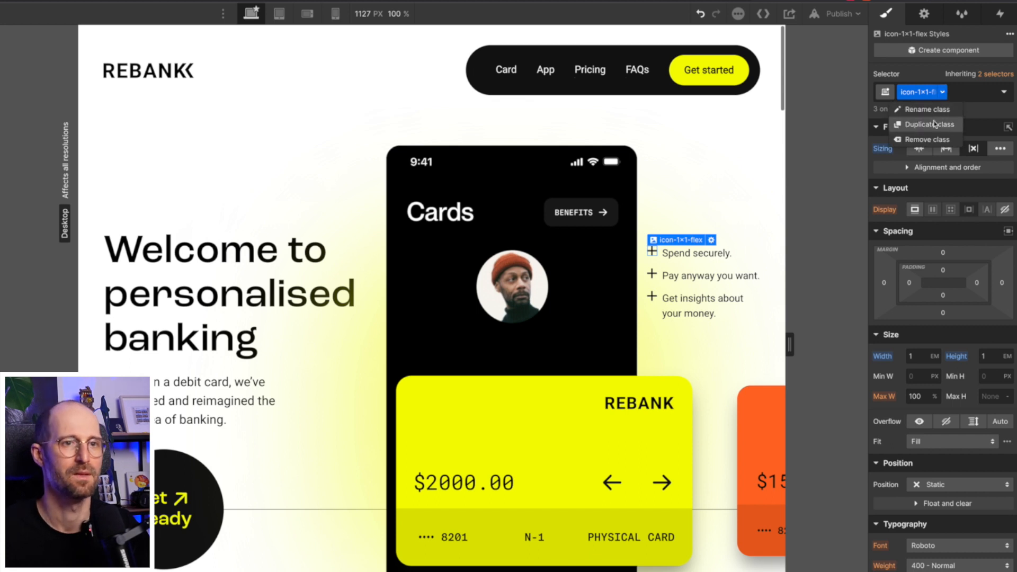
left_click(935, 124)
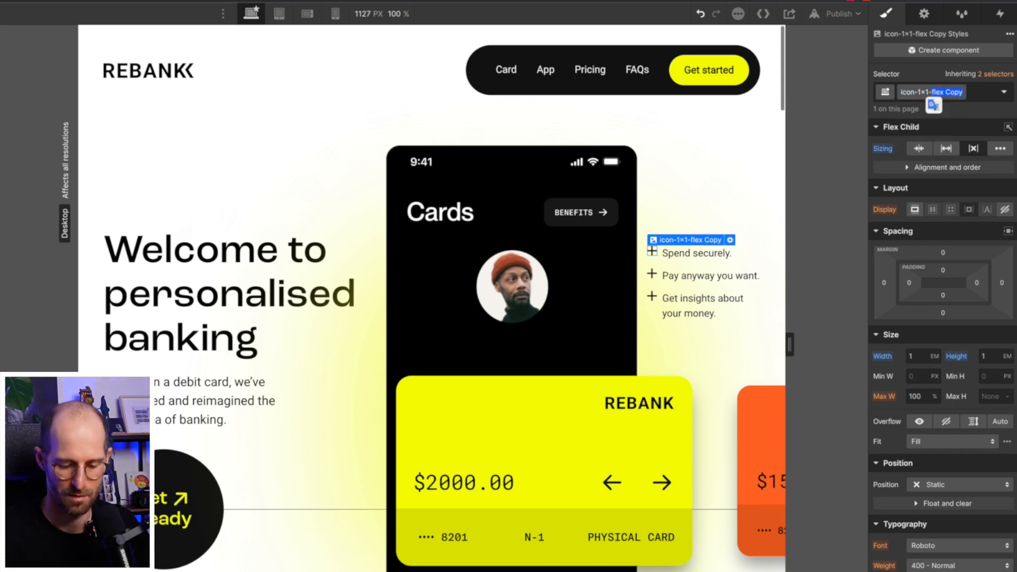
type("plus")
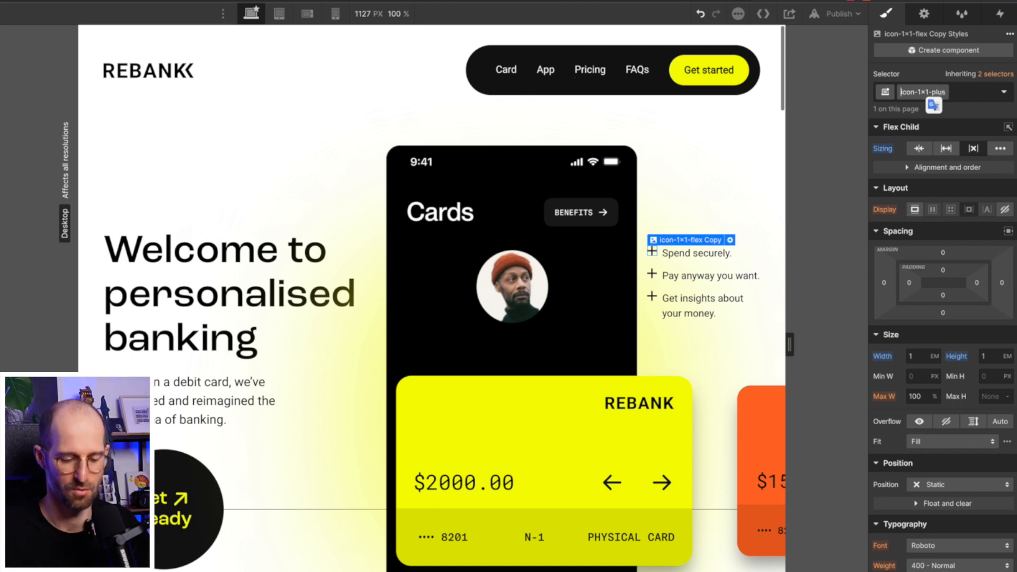
type("header")
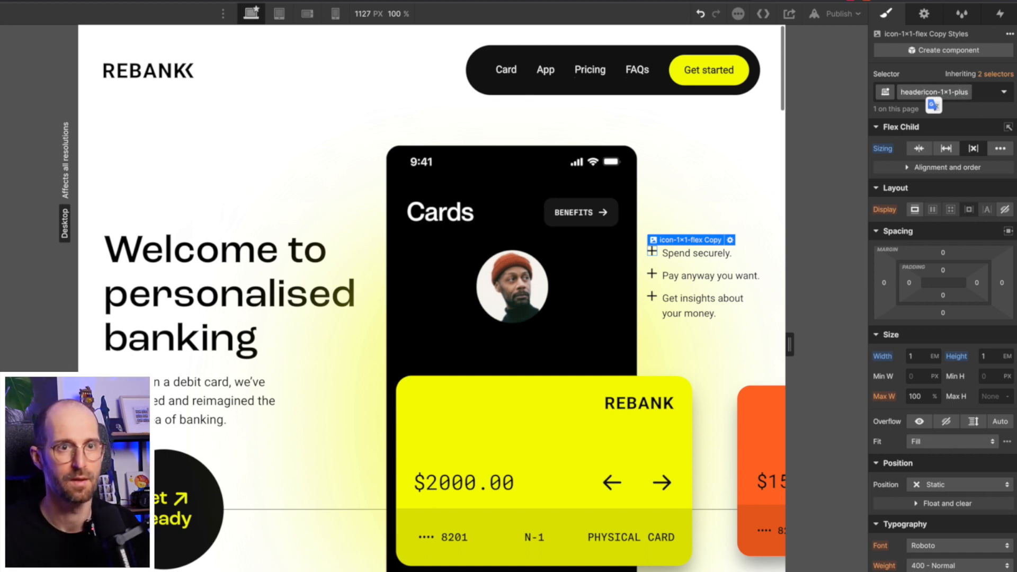
type("_")
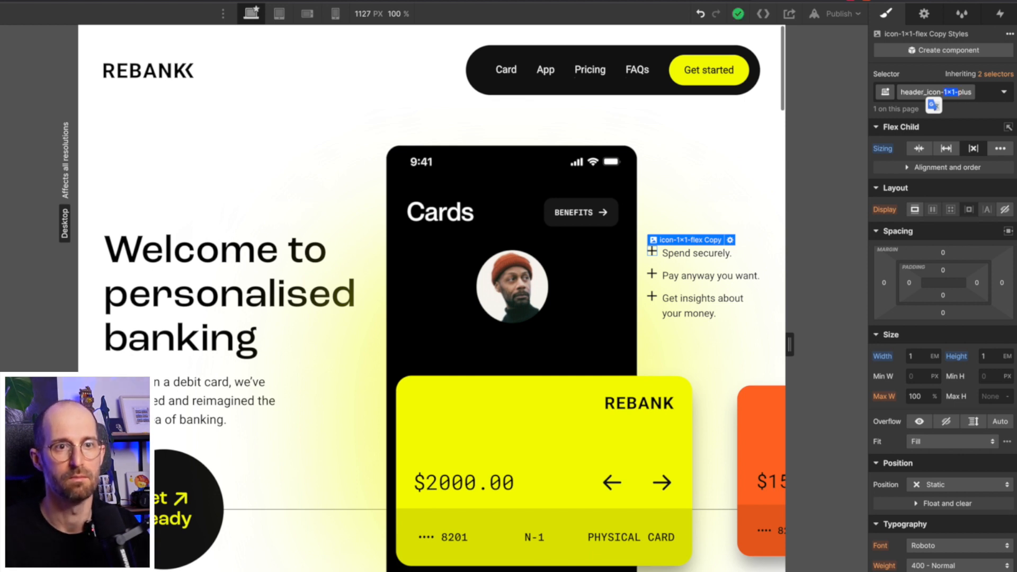
key("BackSpace")
key("Return")
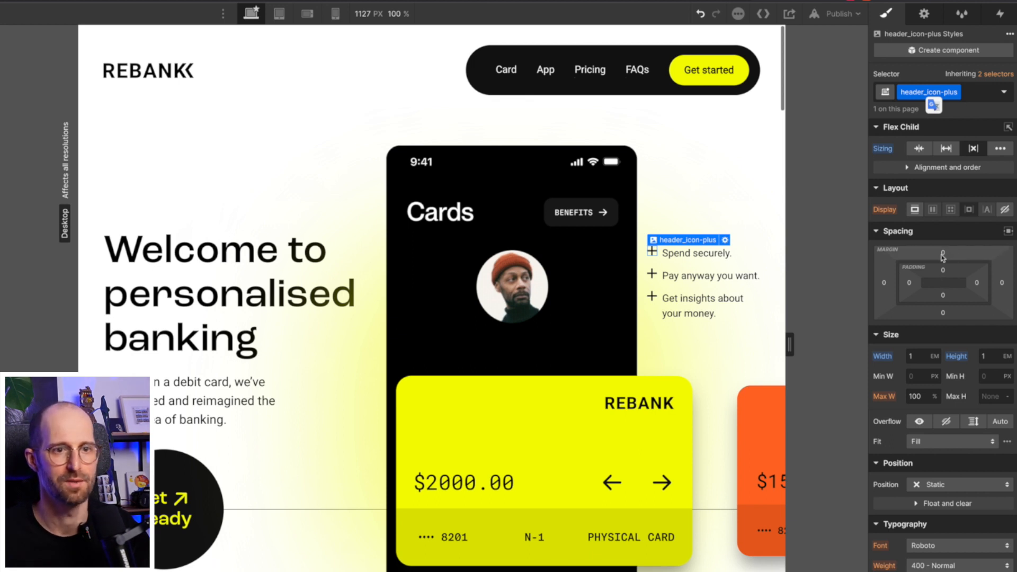
- Give header_icon-plus a 0.2em top margin, adjusted from 0.125em
left_click(943, 252)
type("0.")
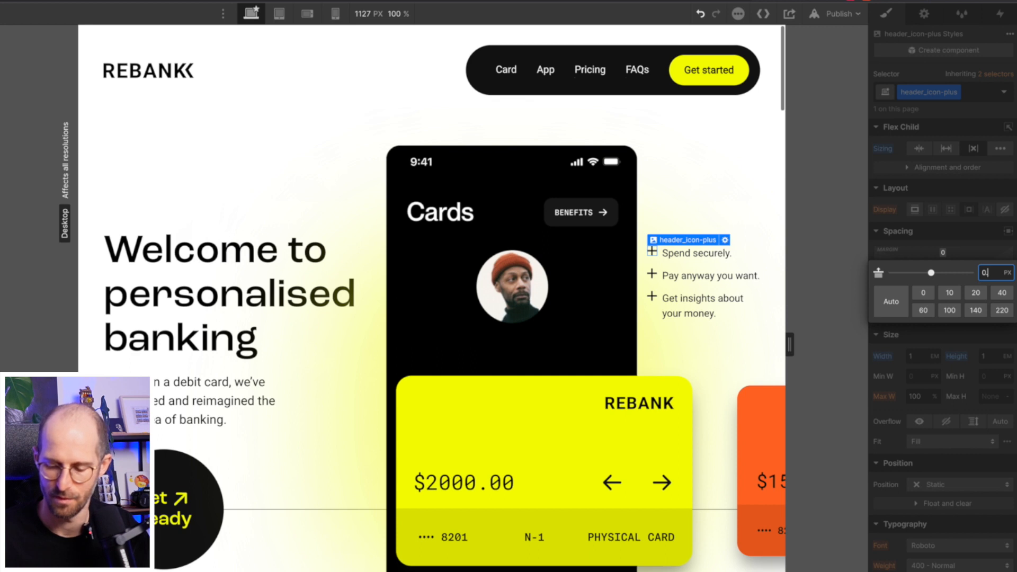
type("125em")
key("Return")
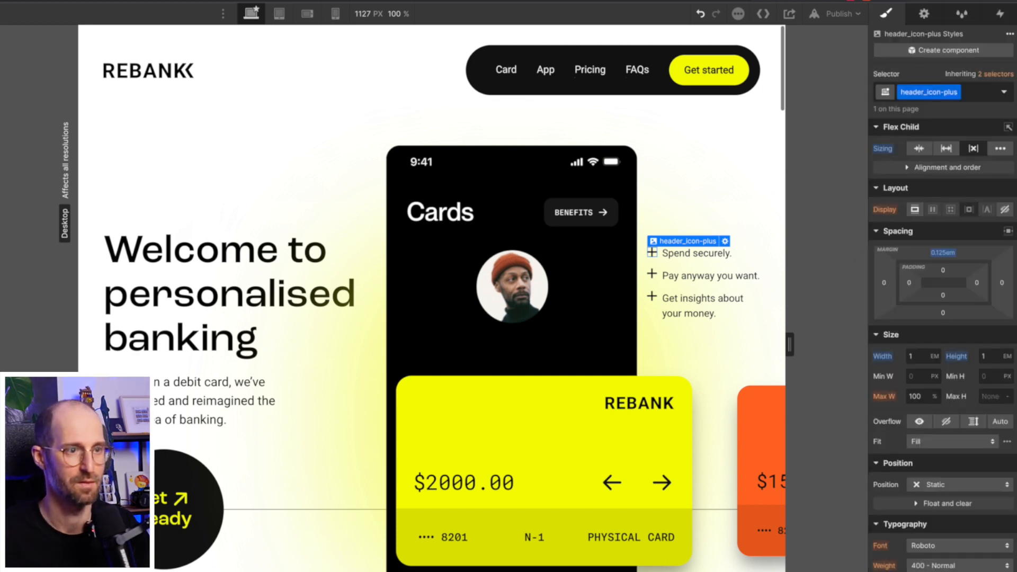
left_click(943, 253)
type("2")
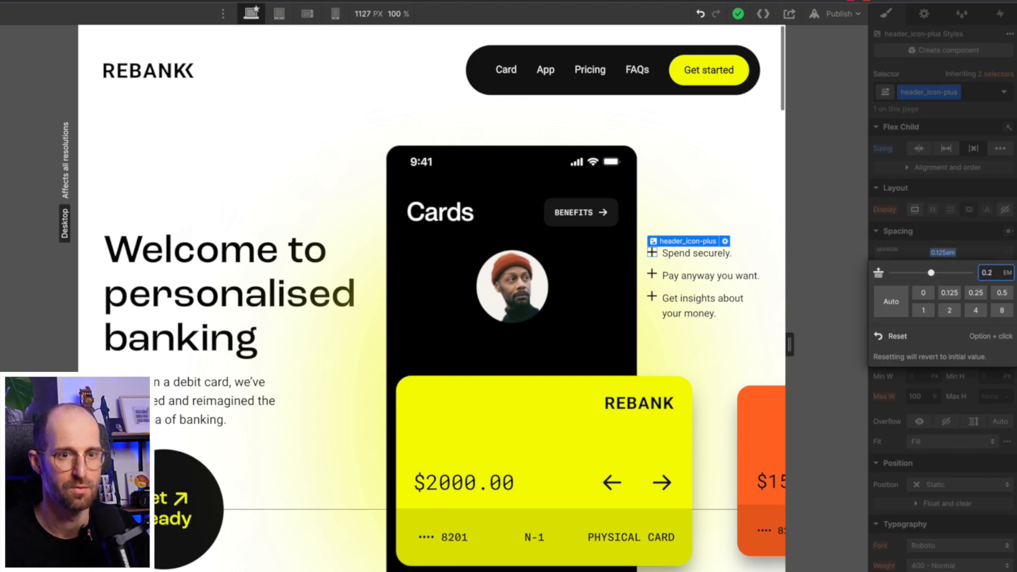
key("Return")
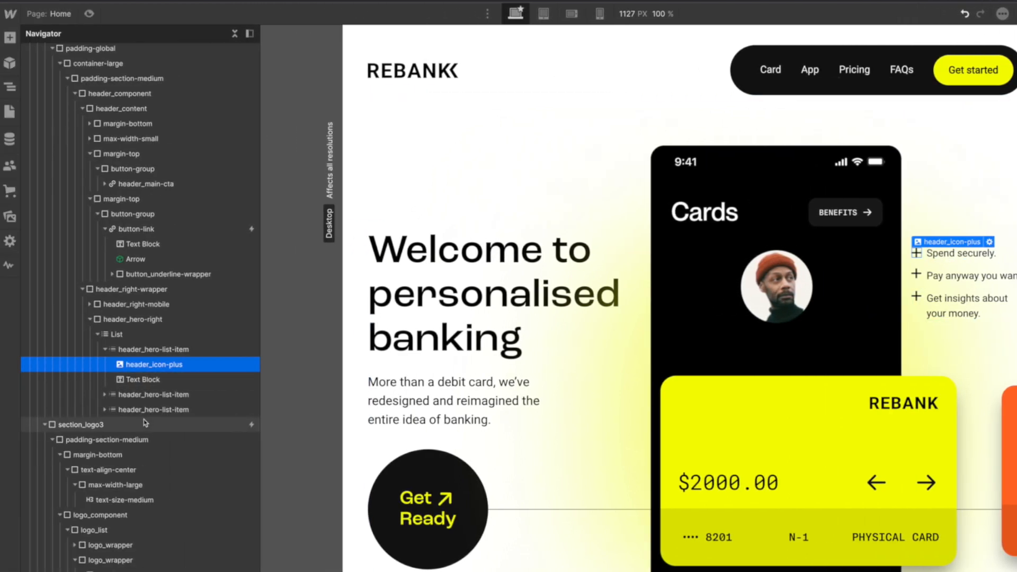
- Replace the second and third plus icons' classes with header_icon-plus
left_click(103, 395)
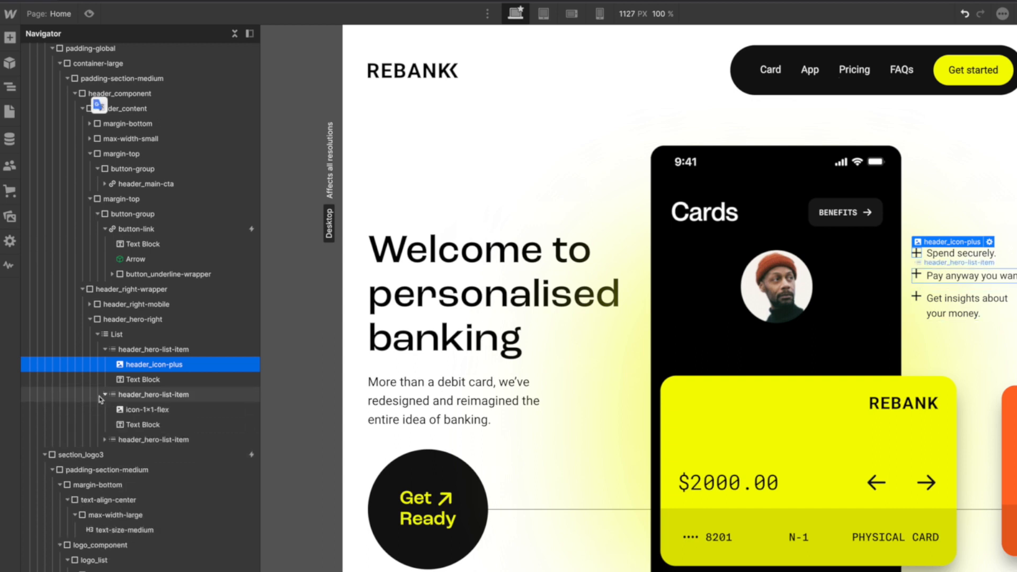
left_click(170, 412)
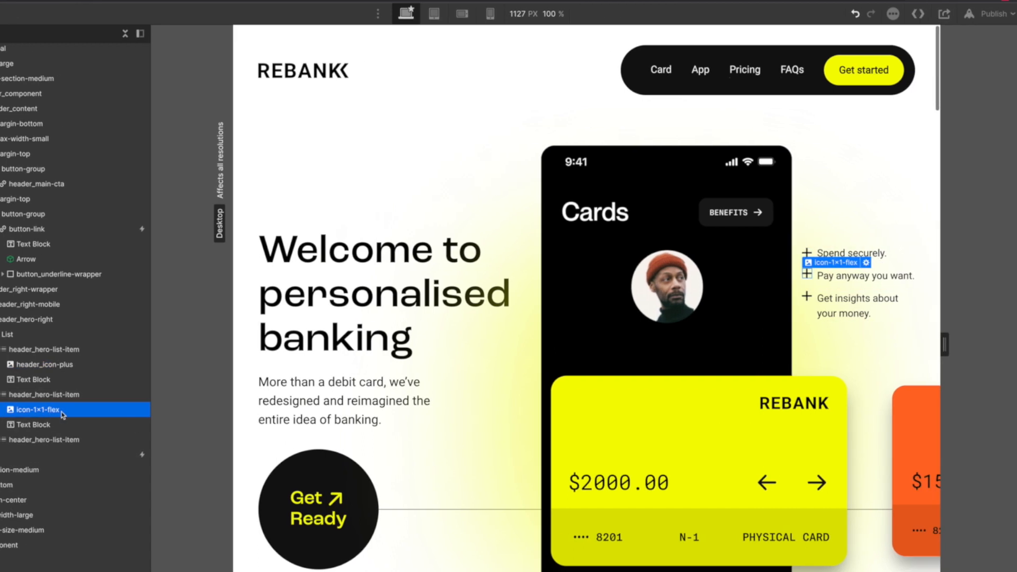
key("super+Return")
key("BackSpace")
type("header_icon-plus")
key("Return")
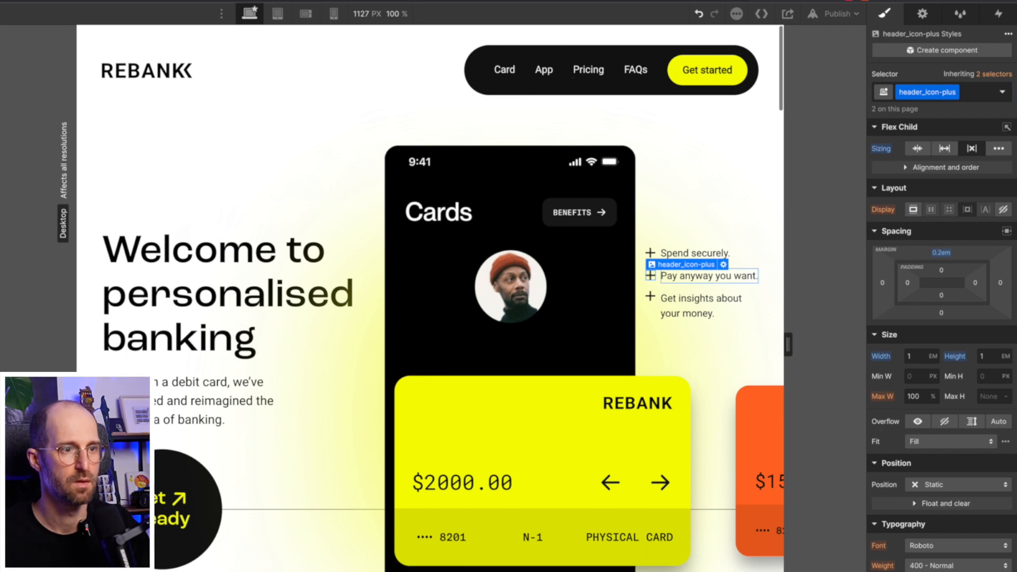
left_click(649, 298)
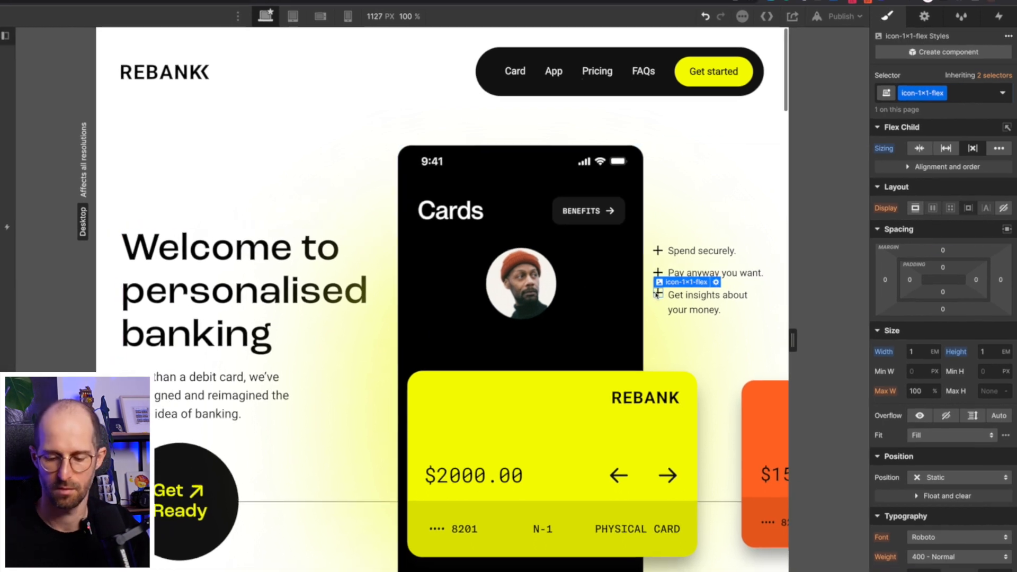
key("super+Return")
key("BackSpace")
type("header_icon-plus")
key("Return")
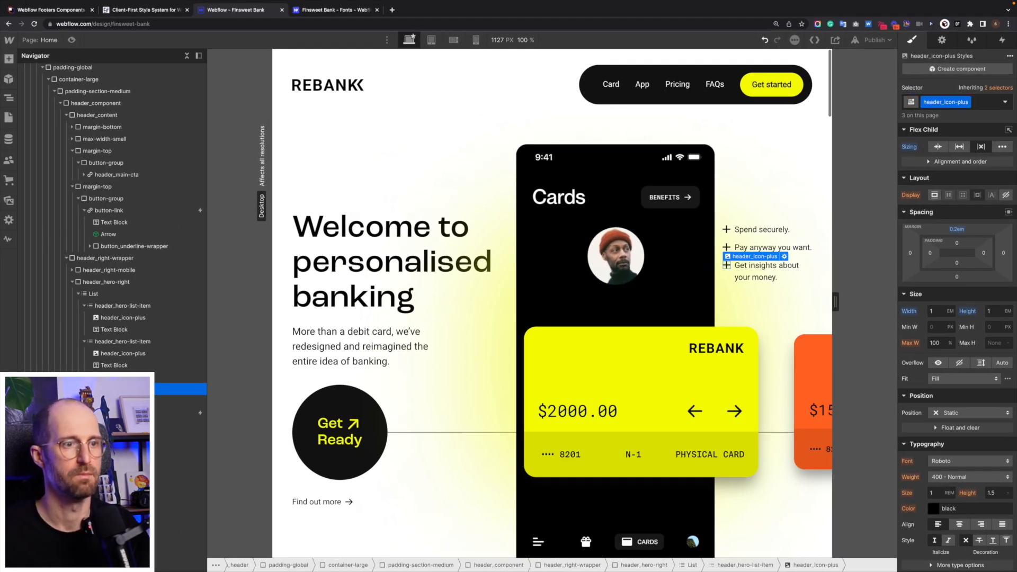
left_click(741, 213)
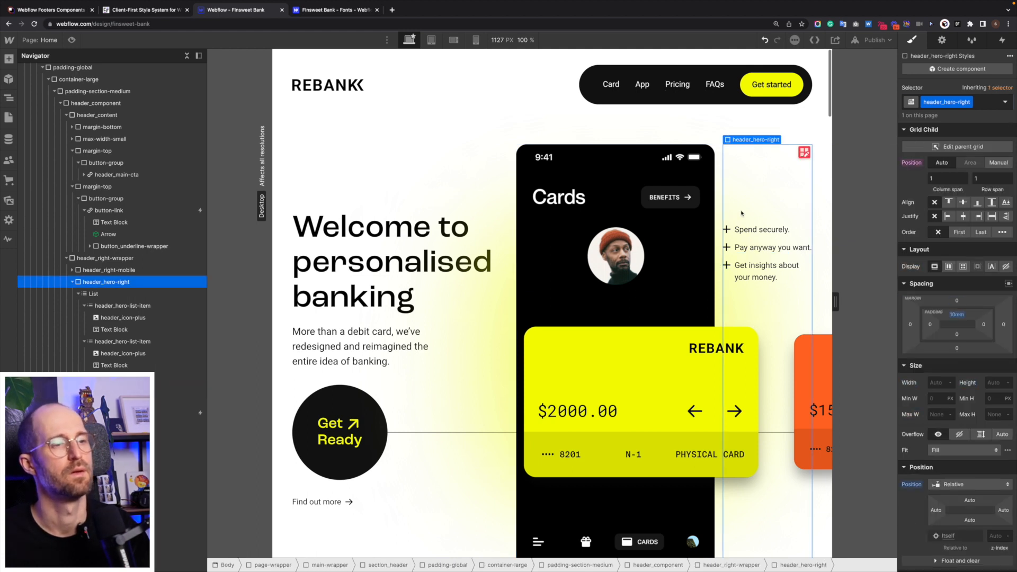
left_click(728, 229)
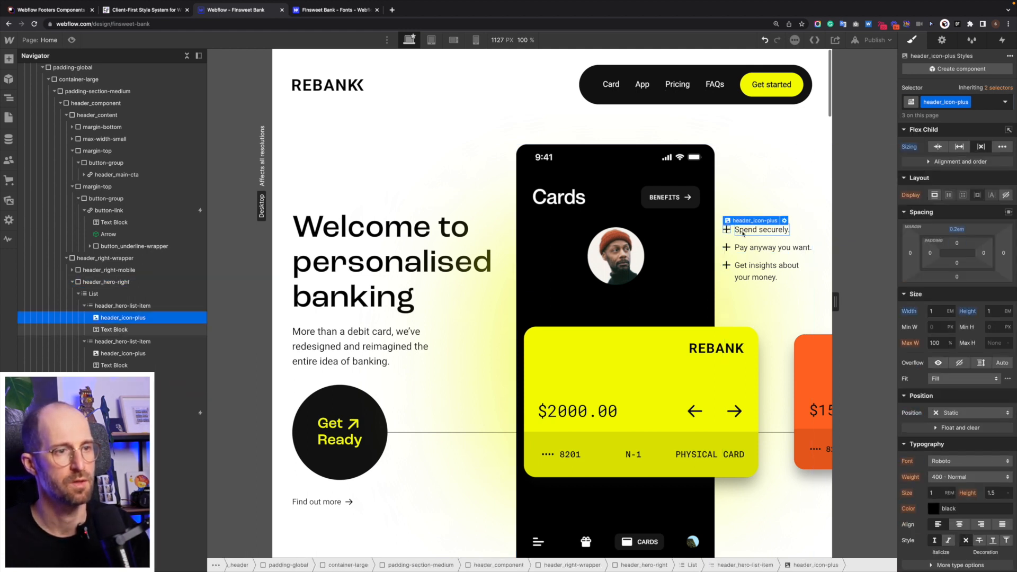
- Make the plus icons 0.85em square with 0.3em top margin, and widen the preview to about 1321 px
left_click(934, 313)
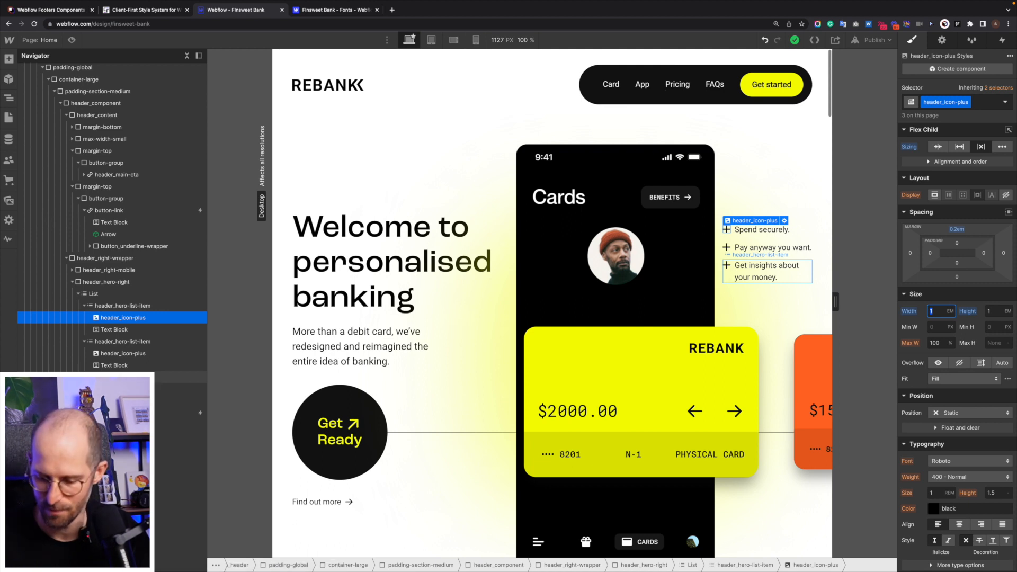
type("0.85")
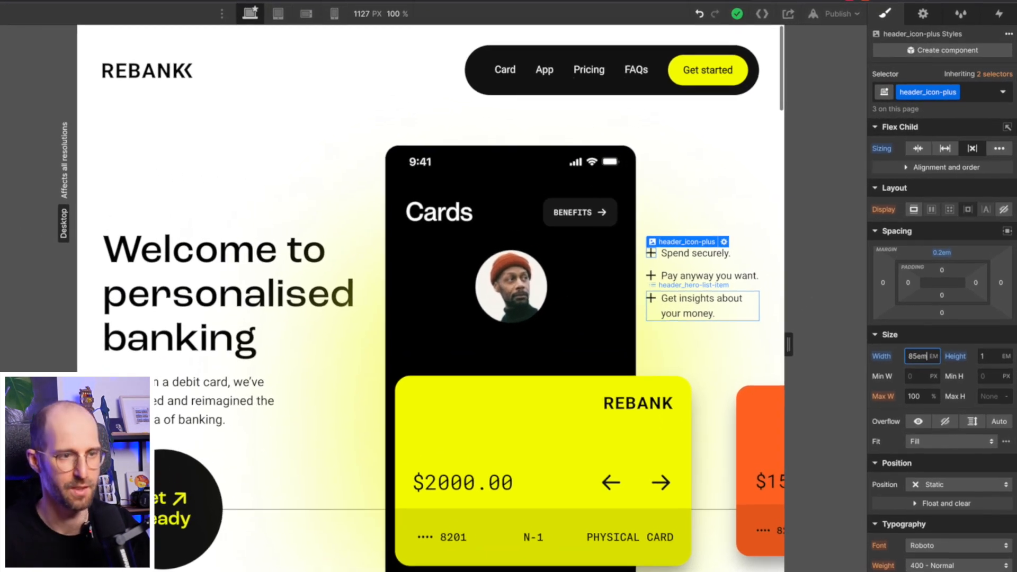
type("em")
key("Return")
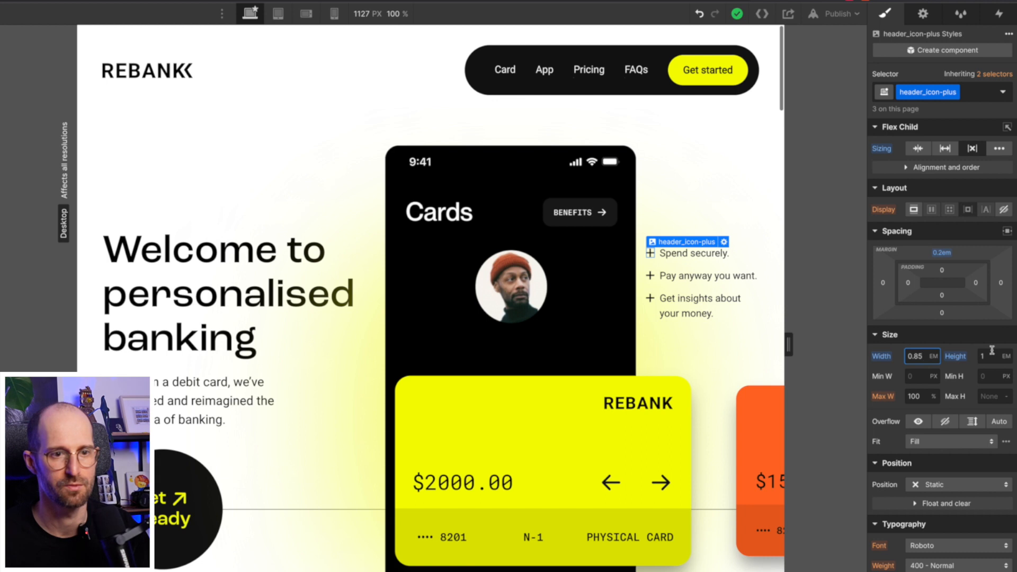
left_click(994, 356)
type("0.85")
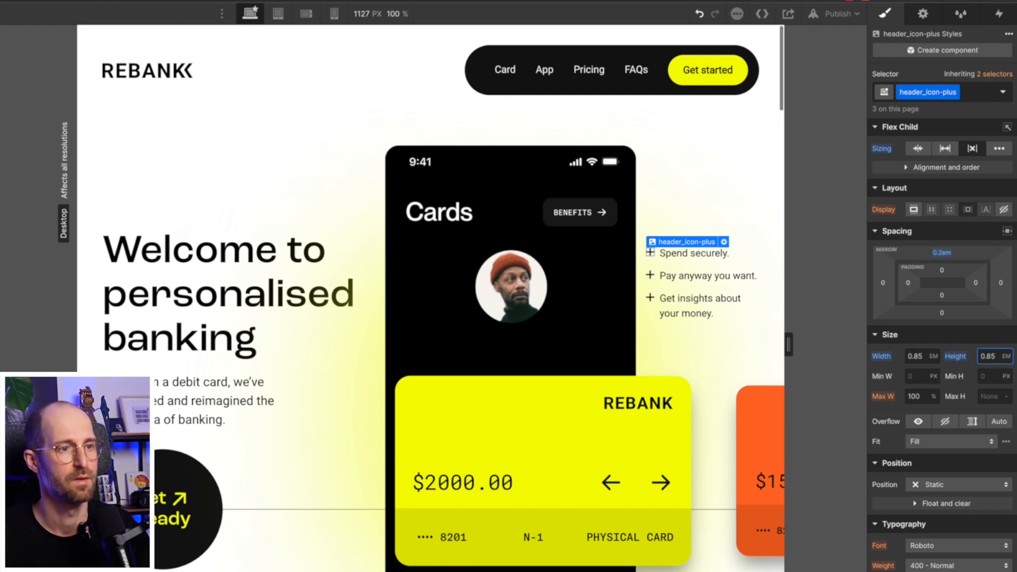
left_click(942, 253, "alt")
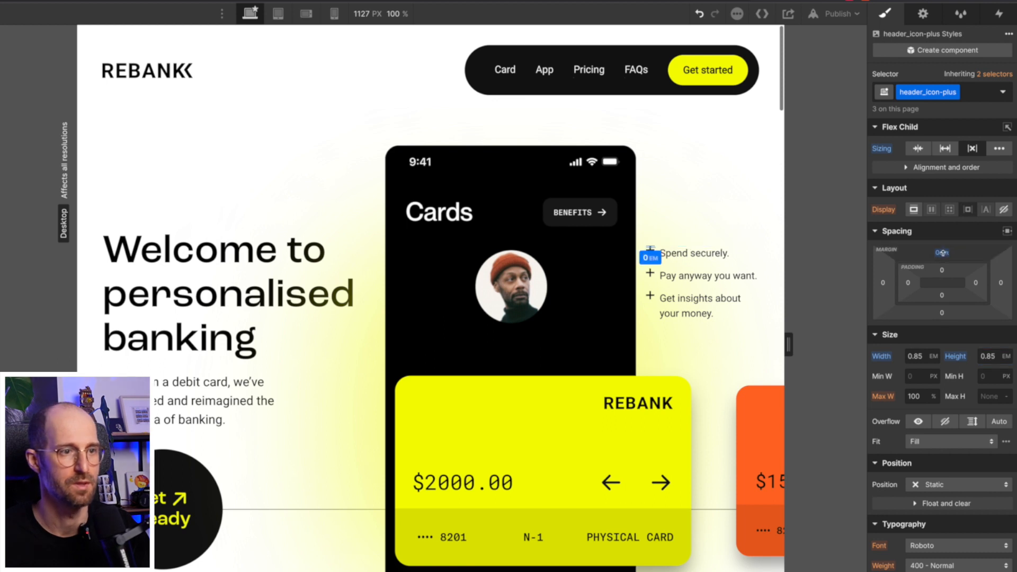
left_click_drag(942, 253, 944, 252)
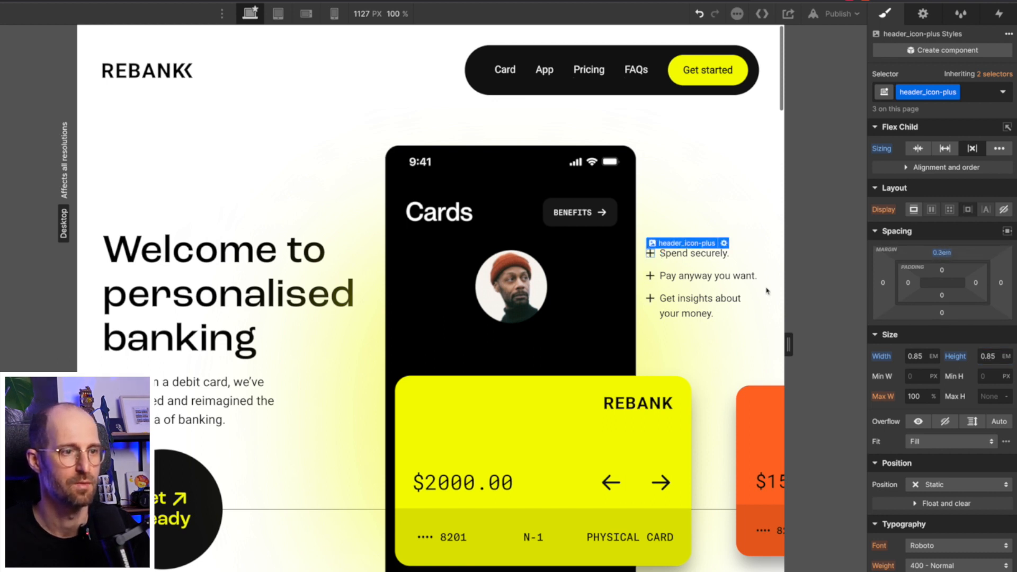
left_click_drag(789, 344, 849, 341)
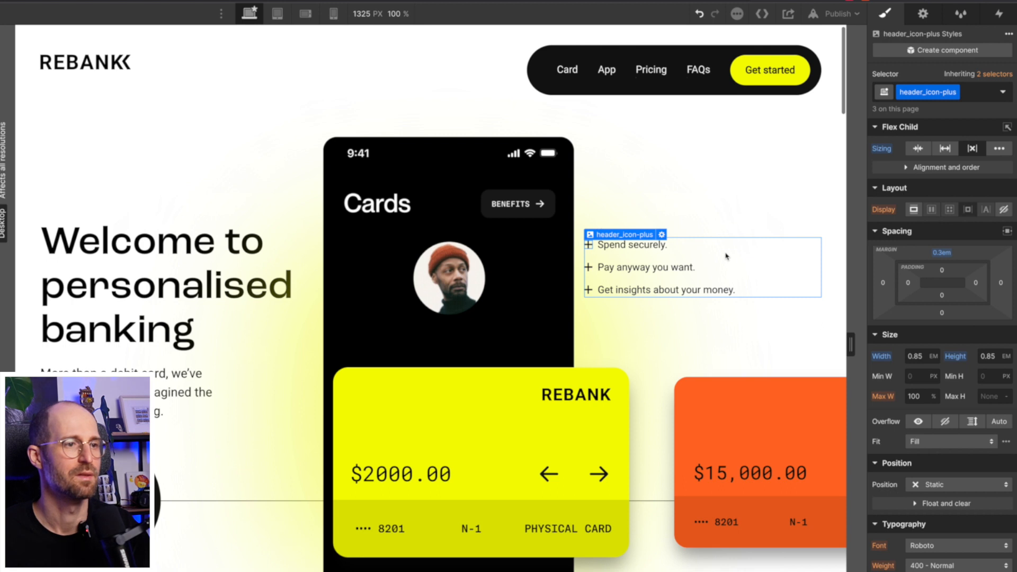
- Give header_hero-right 2rem left padding, after first trying 1rem
left_click(726, 256)
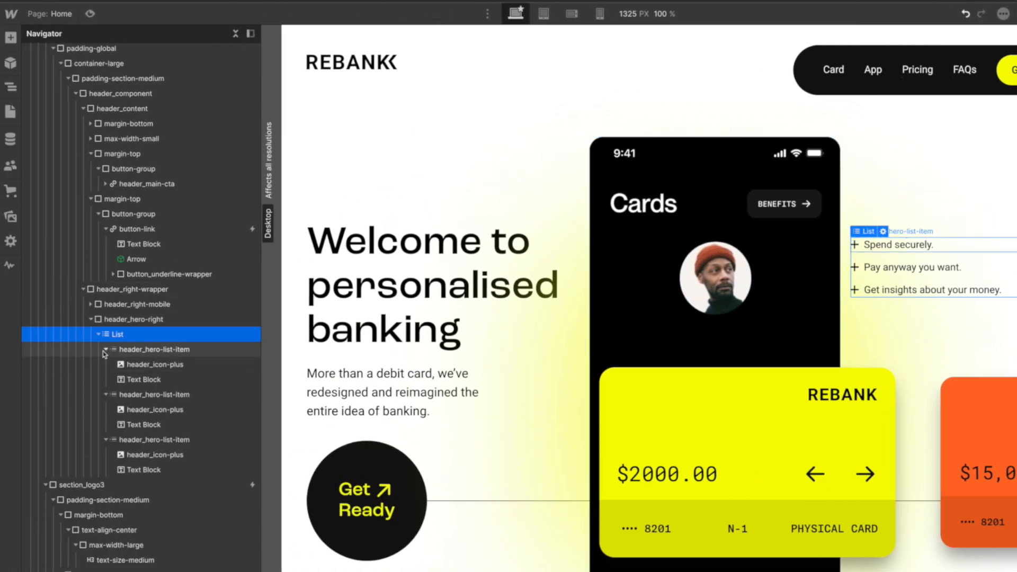
left_click(104, 350)
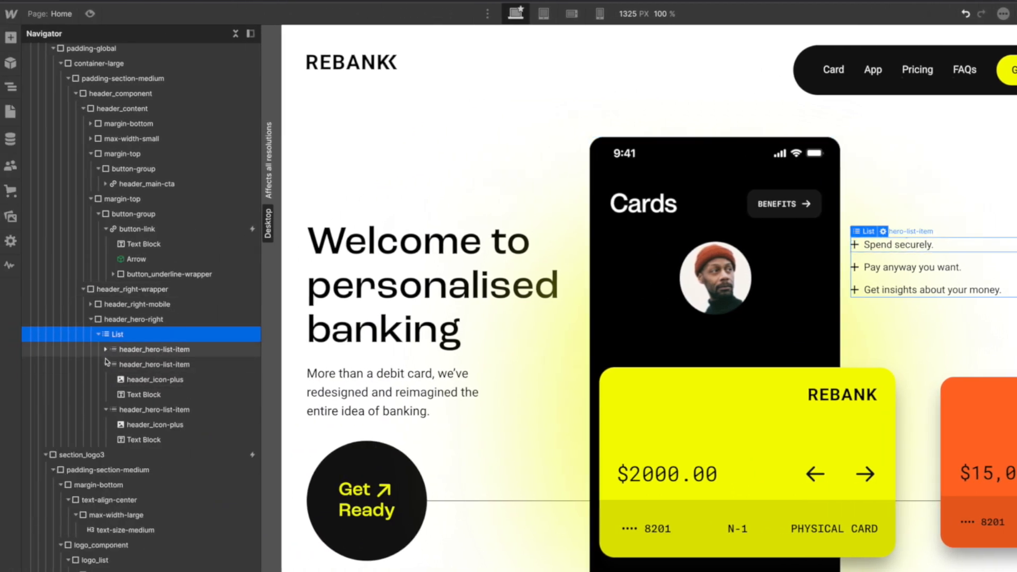
left_click(139, 319)
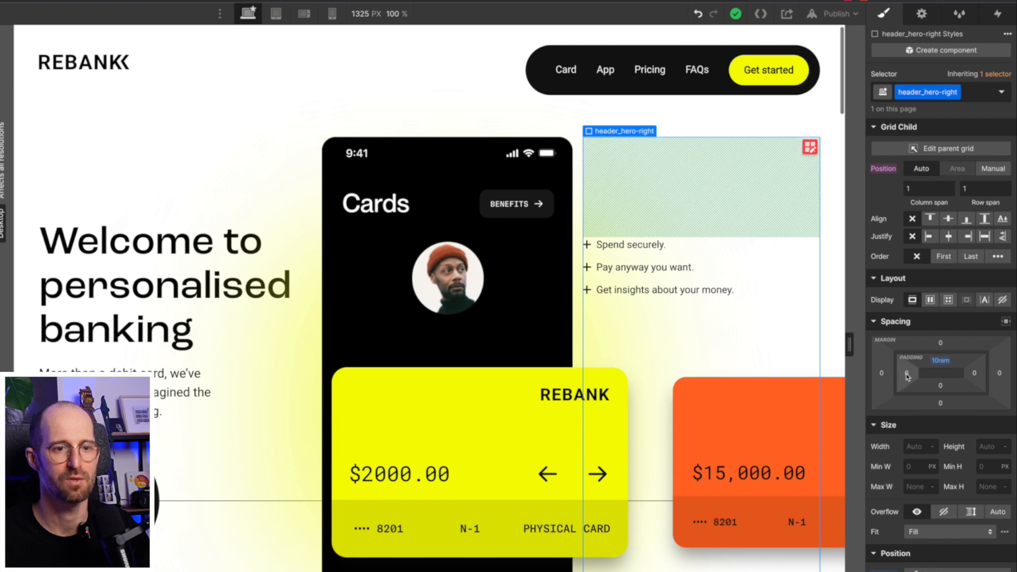
left_click(907, 373)
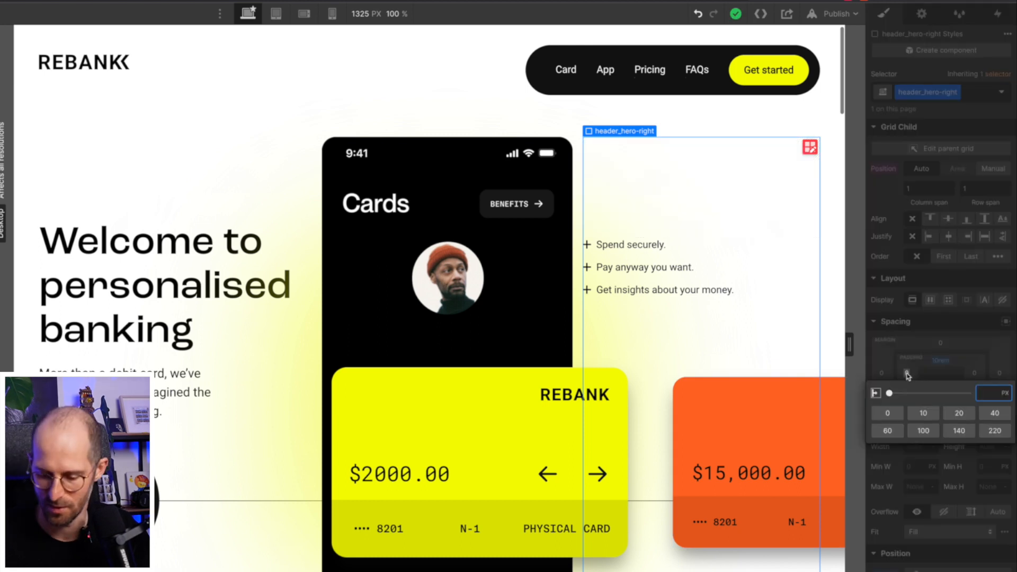
type("1rem")
key("Return")
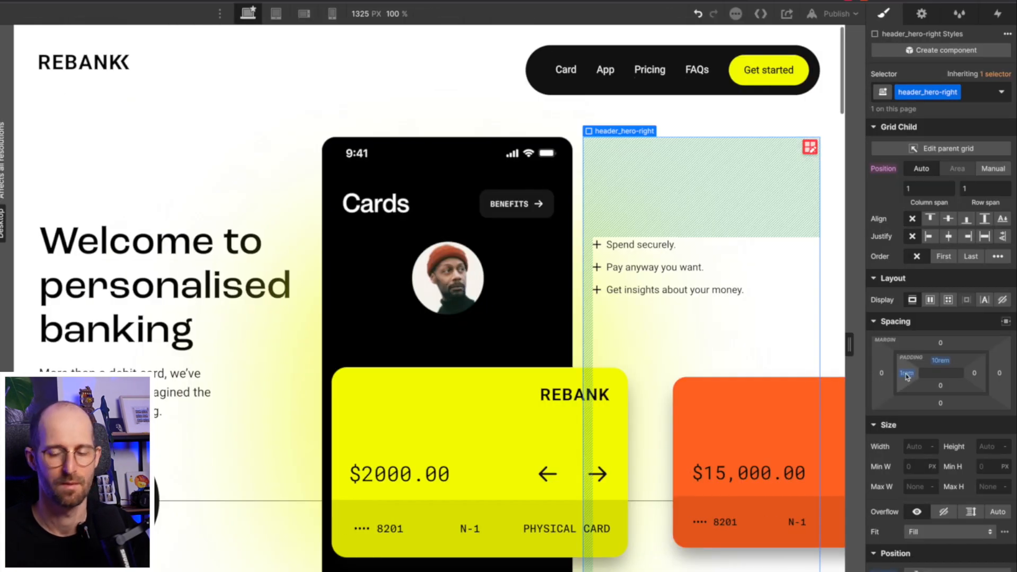
left_click(908, 373)
type("2")
key("Return")
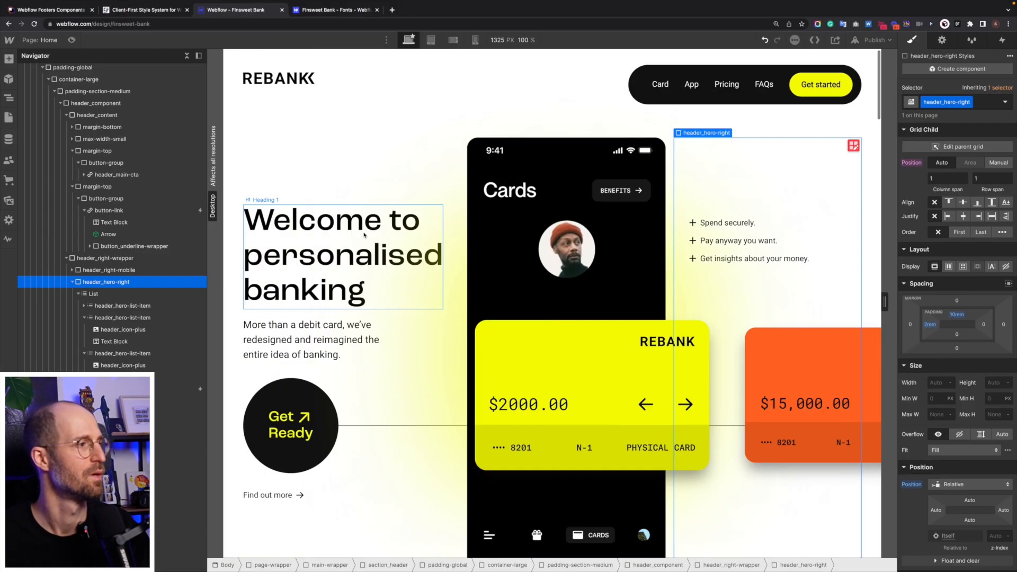
- Set the All H1 Headings tag font size to 3.5rem, shrinking the hero heading
left_click(364, 235)
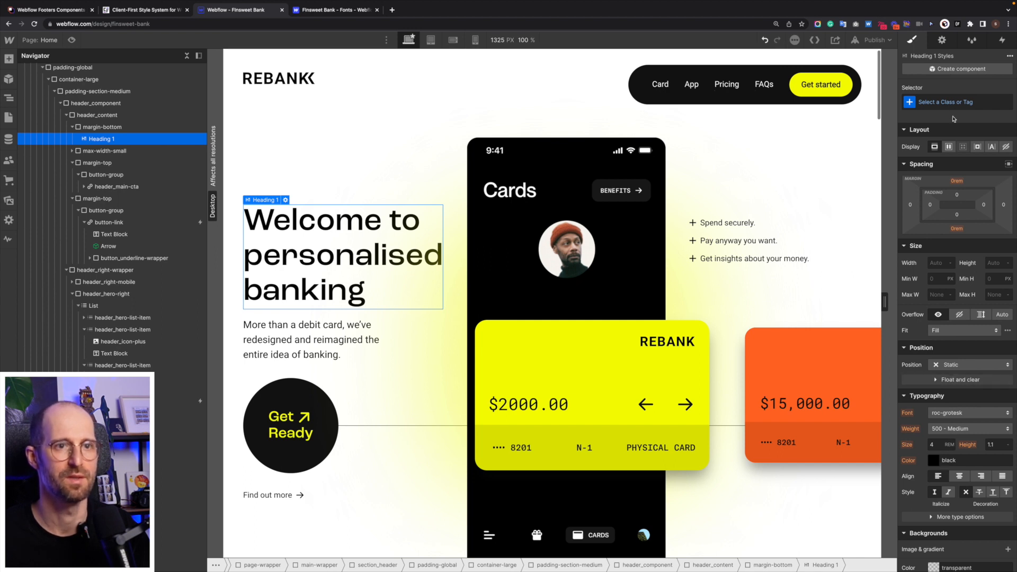
left_click(950, 101)
left_click(934, 159)
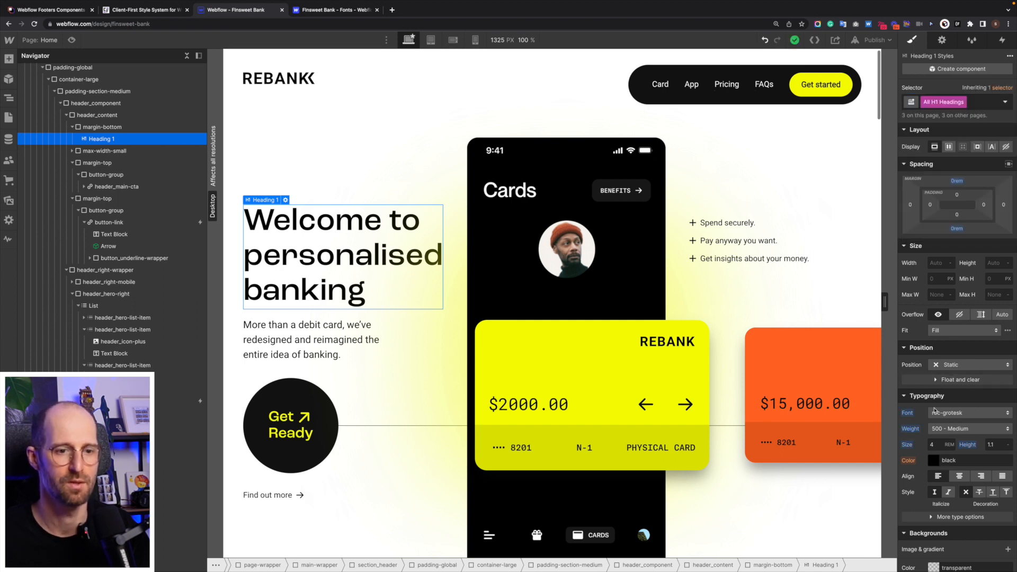
left_click(936, 446)
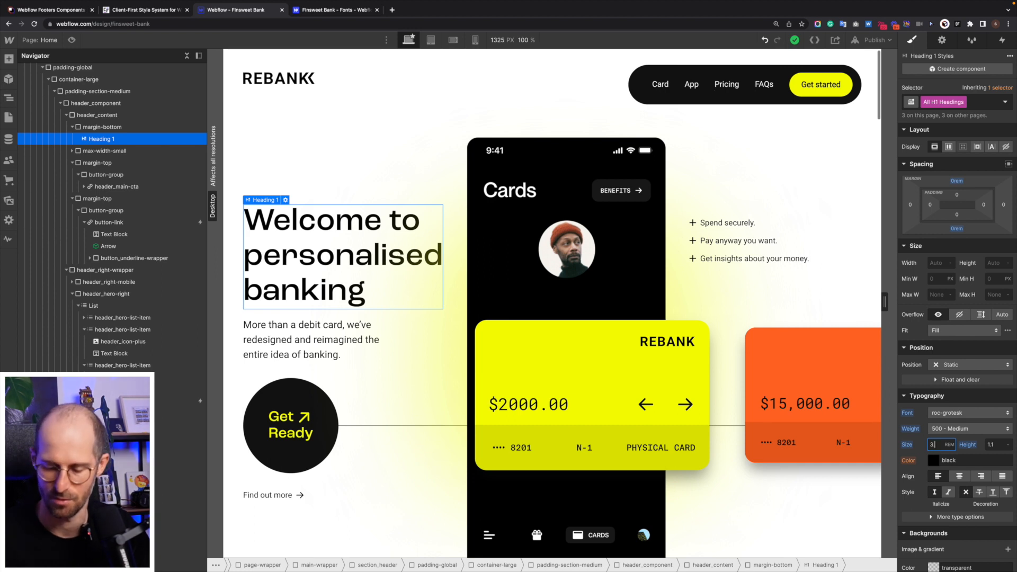
key("Return")
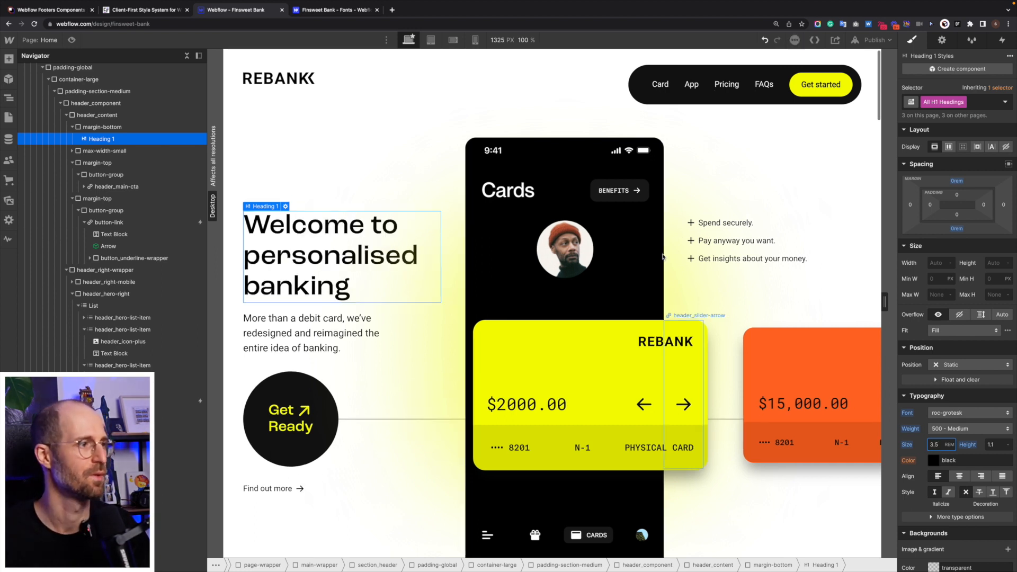
left_click_drag(222, 275, 172, 280)
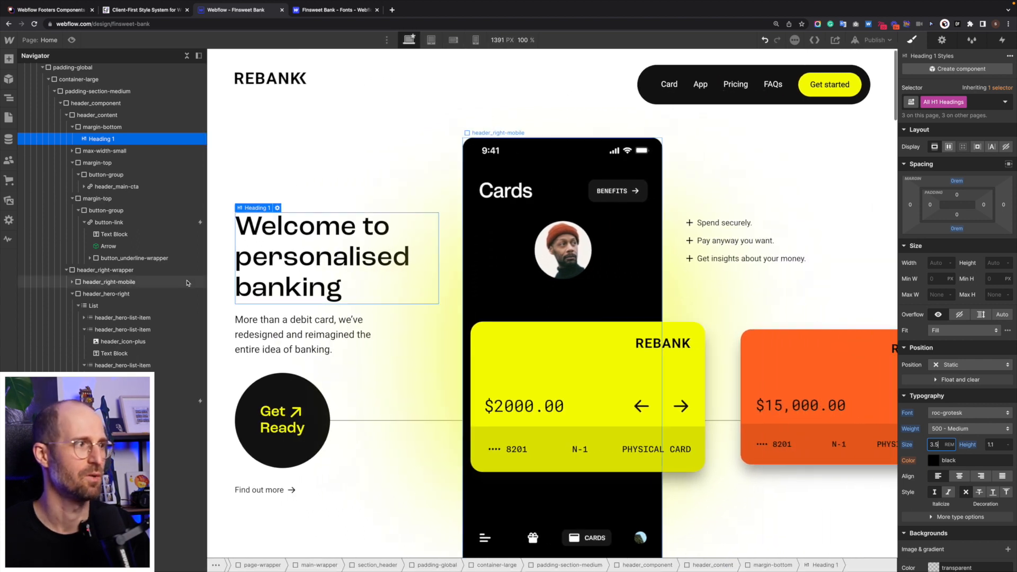
scroll(99, 111, "up", 5)
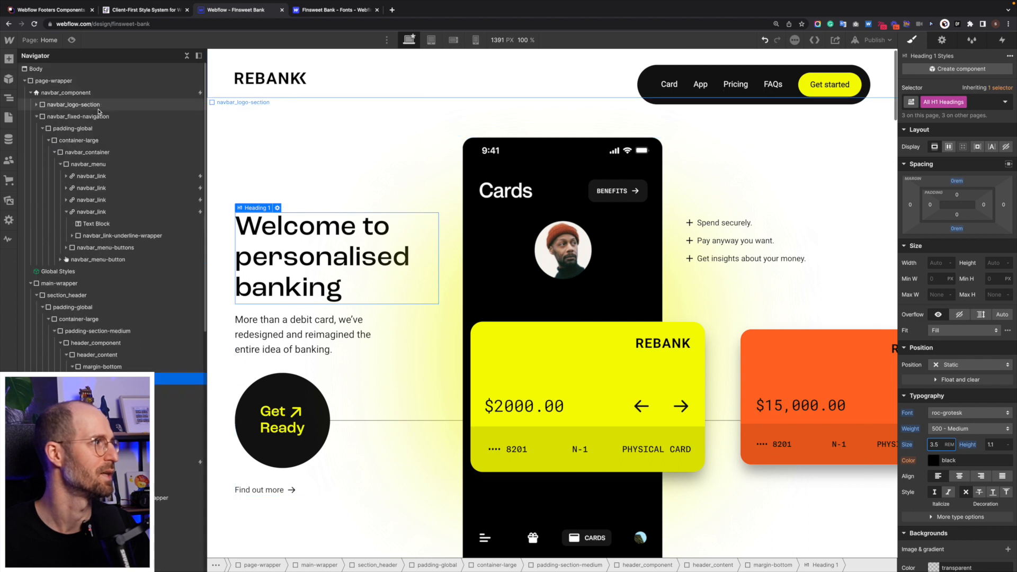
- Reload the Designer and copy the fluid font-size CSS from Finsweet's Client-first Fluid Design Generator
left_click(24, 81)
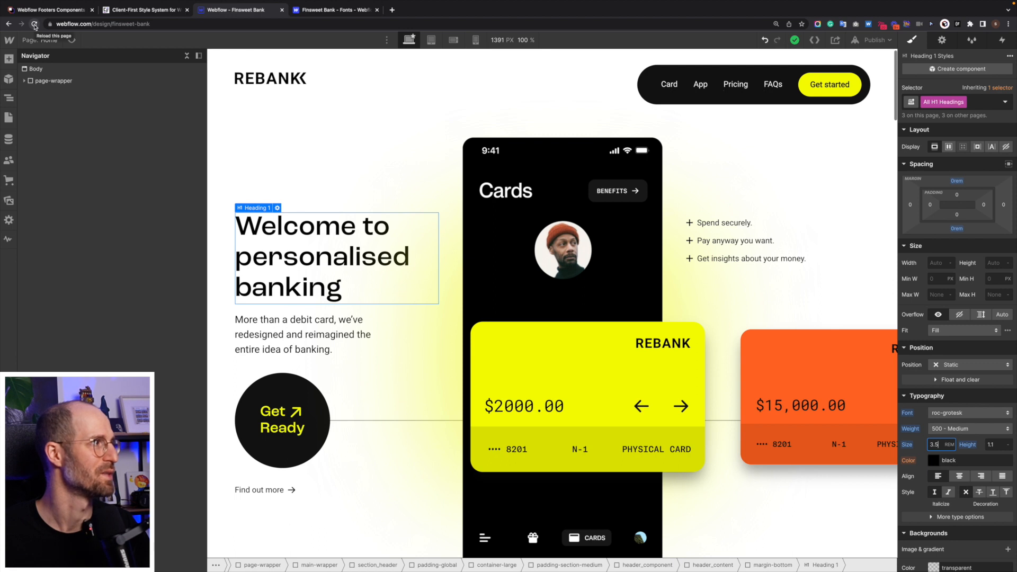
left_click(34, 25)
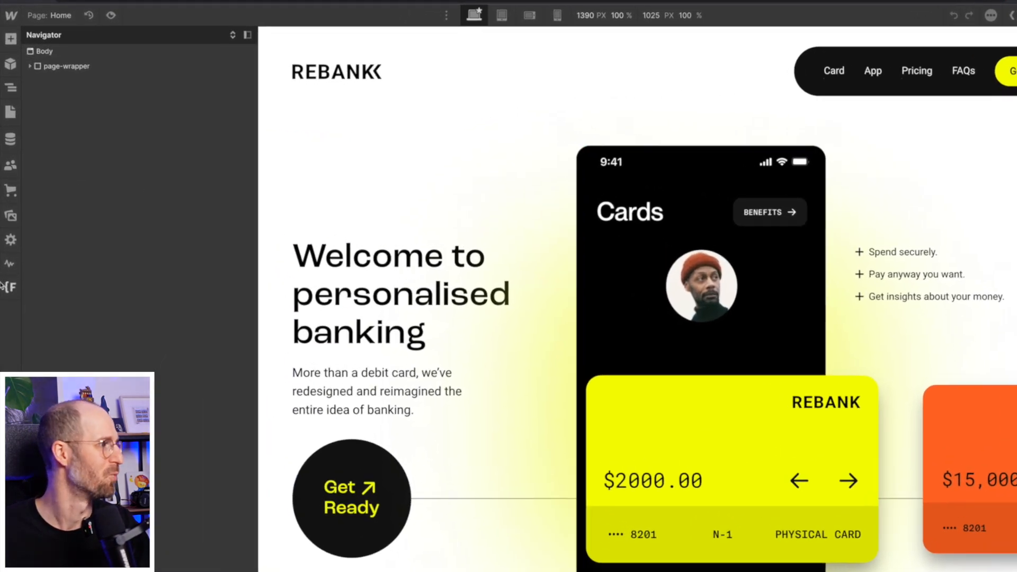
left_click(9, 258)
left_click(112, 67)
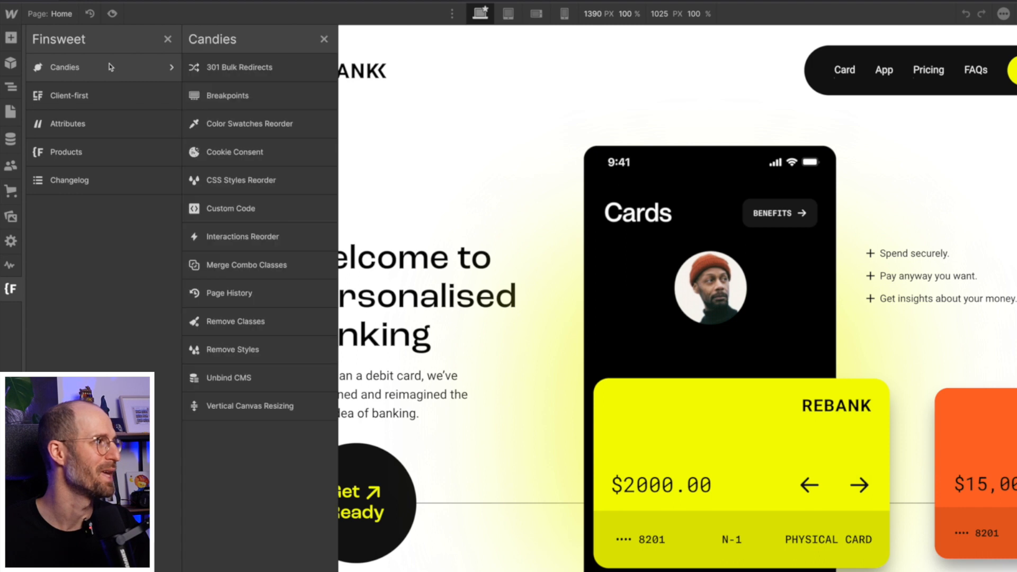
left_click(112, 97)
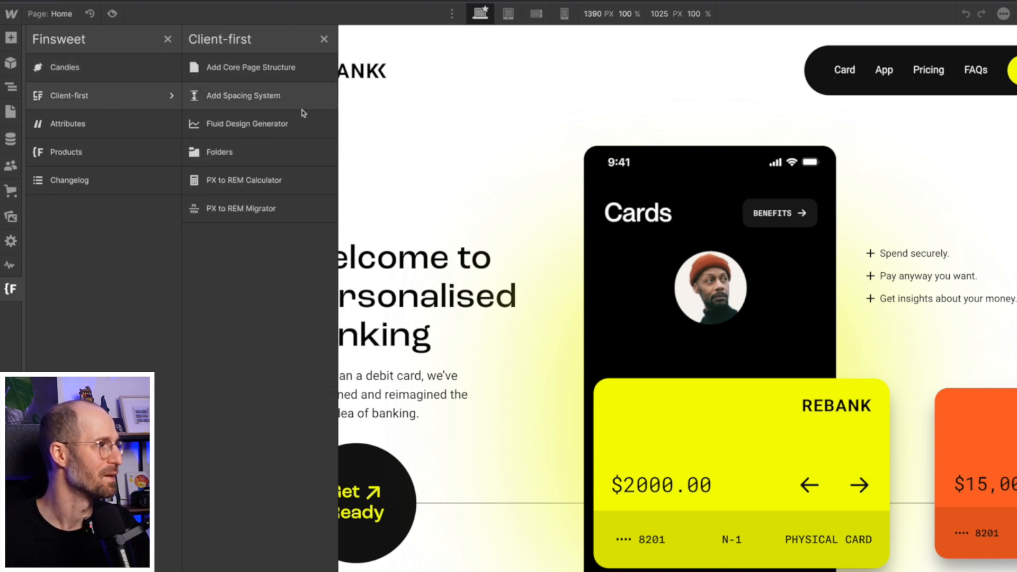
left_click(260, 122)
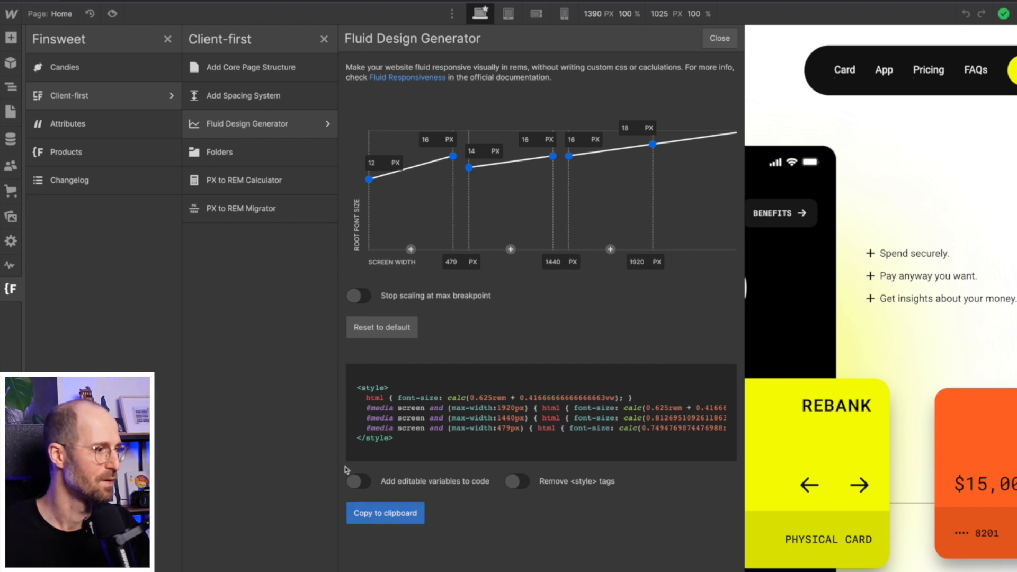
left_click(393, 512)
left_click(725, 39)
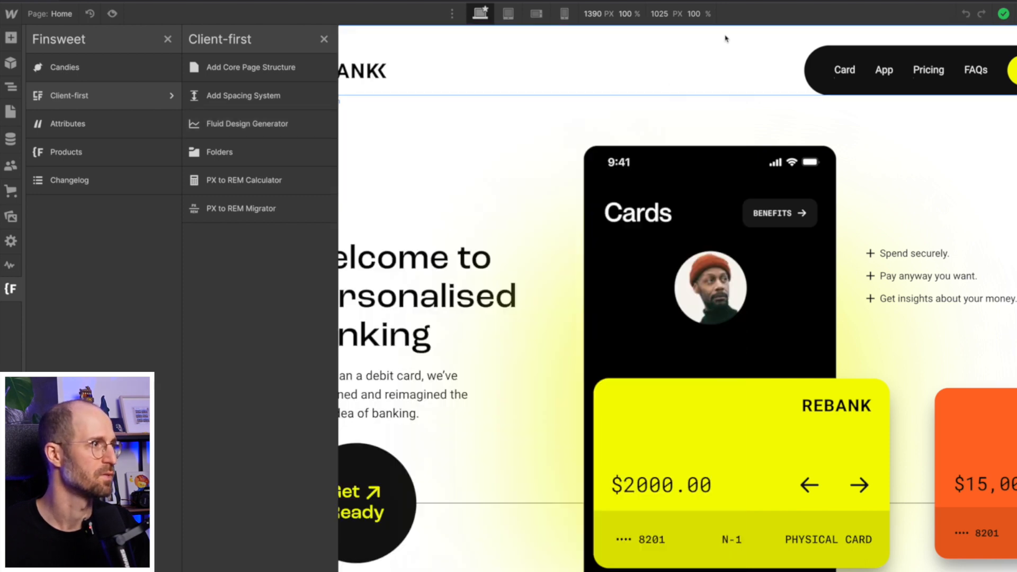
key("z")
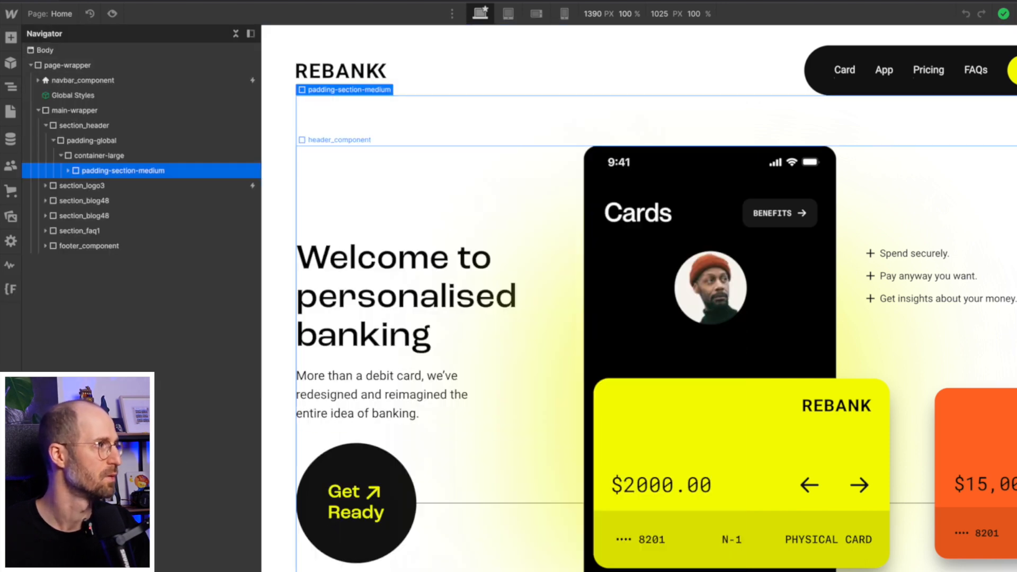
- Paste the fluid font-size CSS after <style> in the Global Styles embed, removing duplicate style tags
left_click(93, 94)
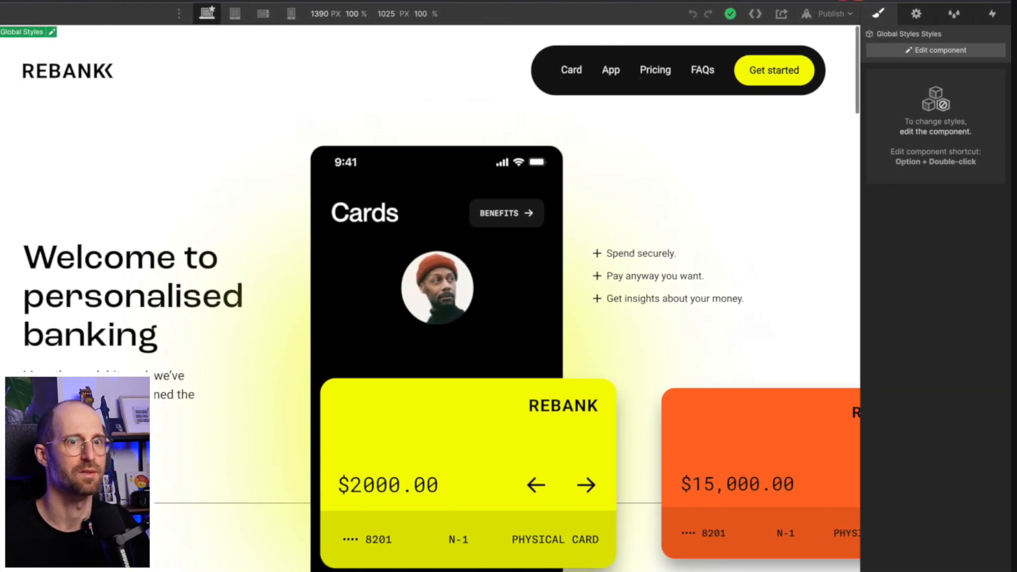
left_click(935, 50)
left_click(916, 13)
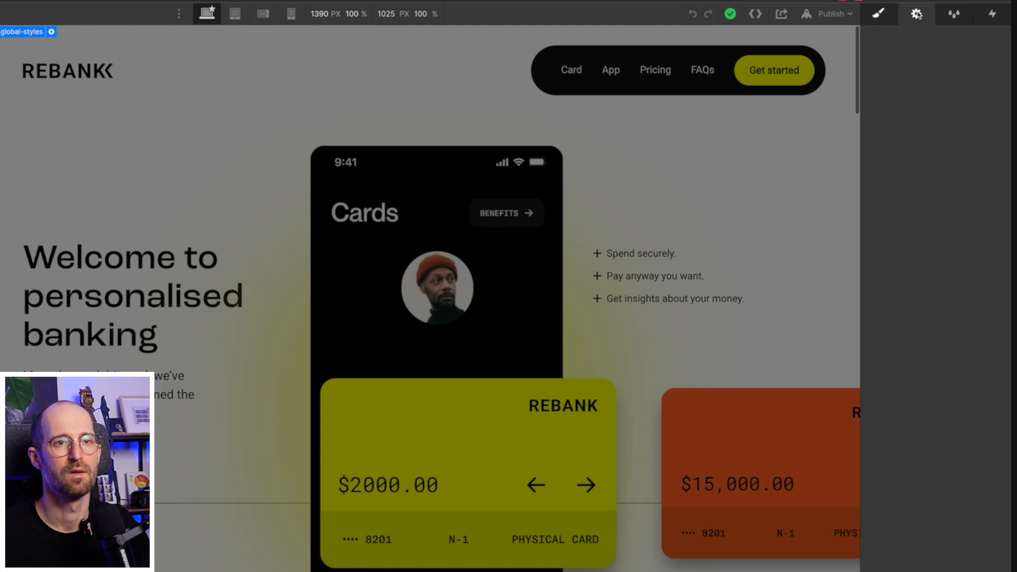
left_click(925, 333)
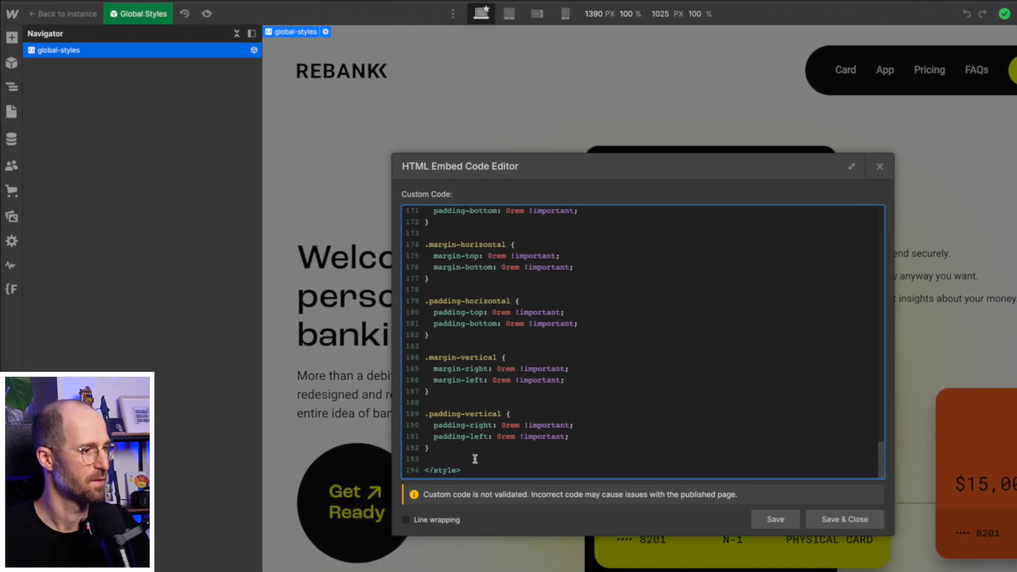
scroll(702, 436, "up", 20)
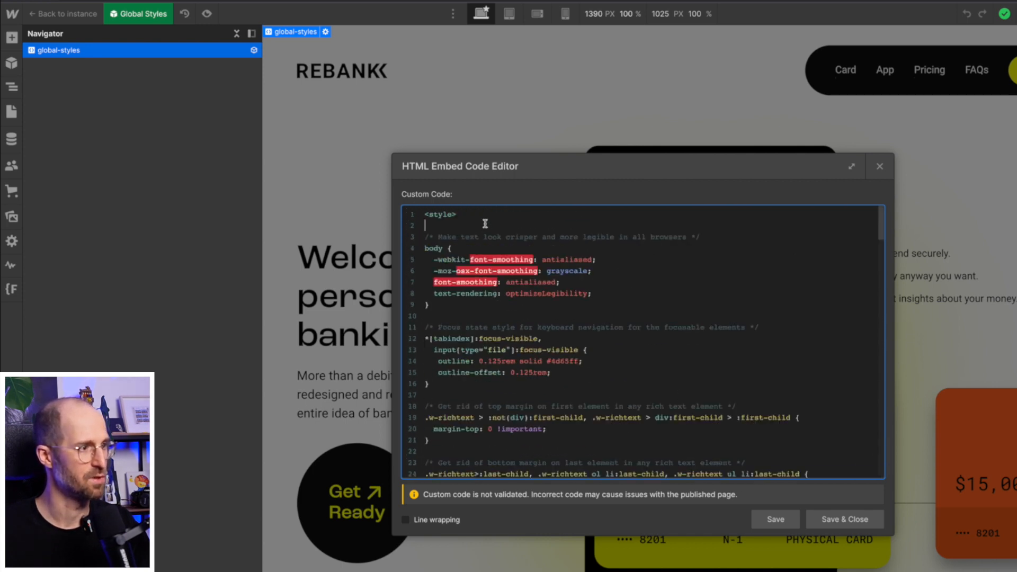
left_click(485, 224)
key("ctrl+v")
left_click_drag(476, 279, 397, 282)
key("BackSpace")
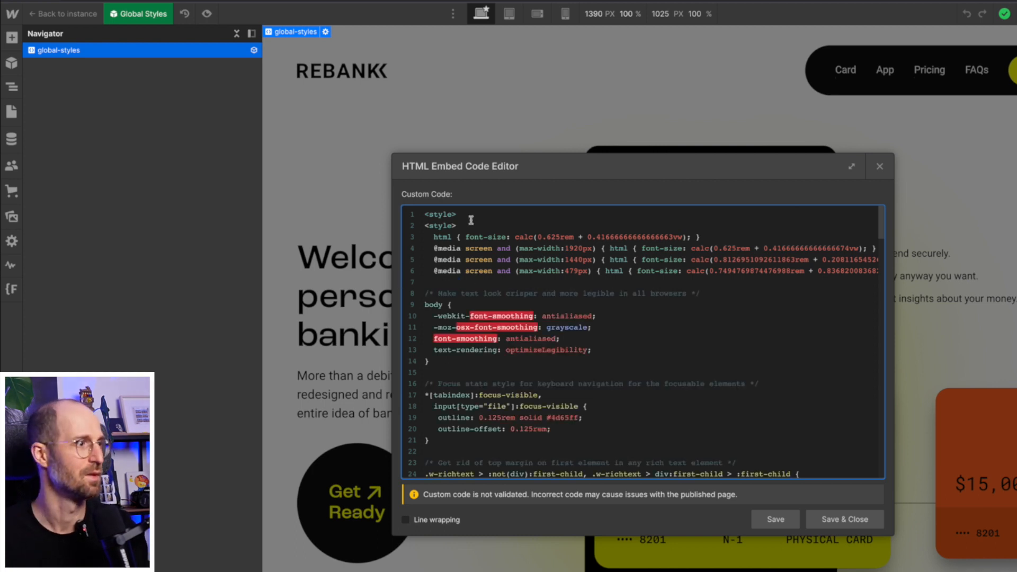
key("BackSpace")
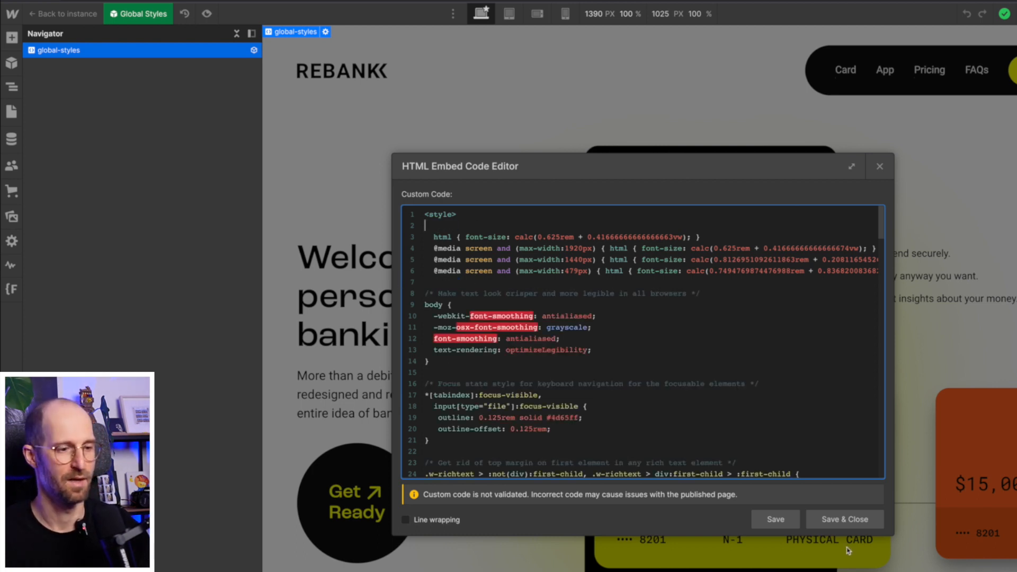
left_click(845, 520)
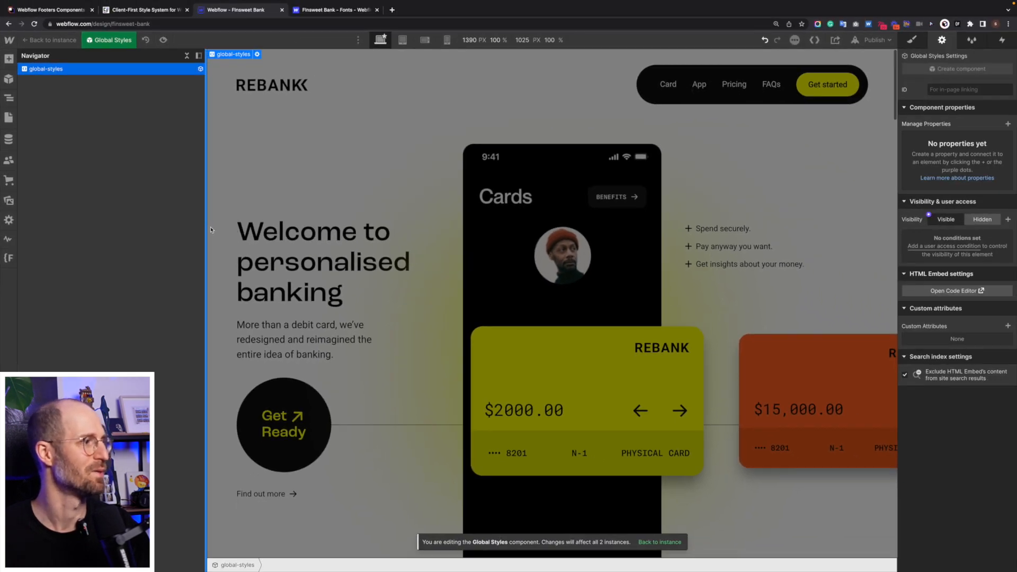
left_click_drag(207, 229, 235, 245)
- Select the hero paragraph and review its text-size-medium style (Roboto, 1.25 rem)
left_click(289, 331)
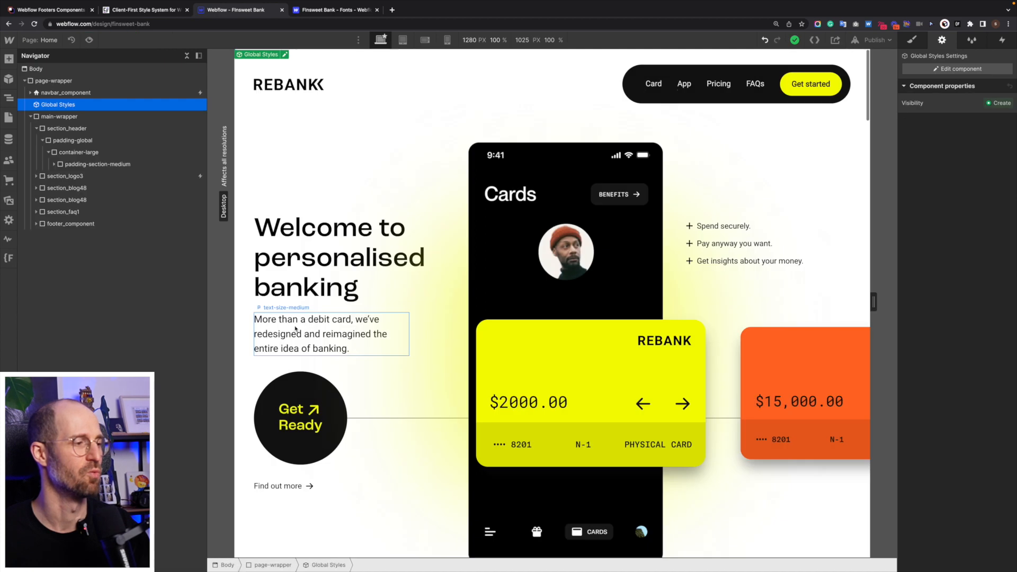
left_click(297, 328)
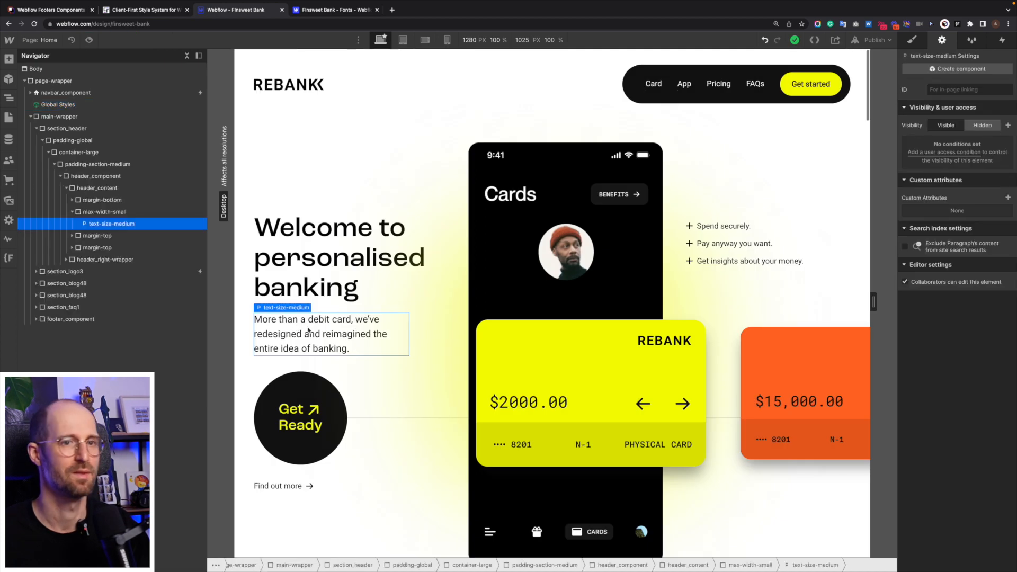
left_click(911, 43)
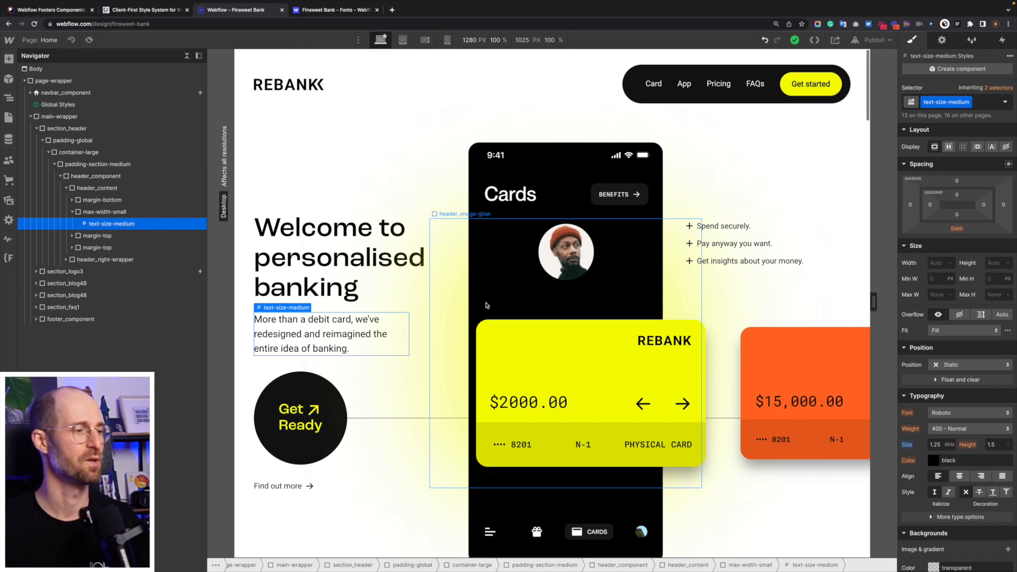
scroll(512, 320, "down", 1)
scroll(513, 320, "up", 1)
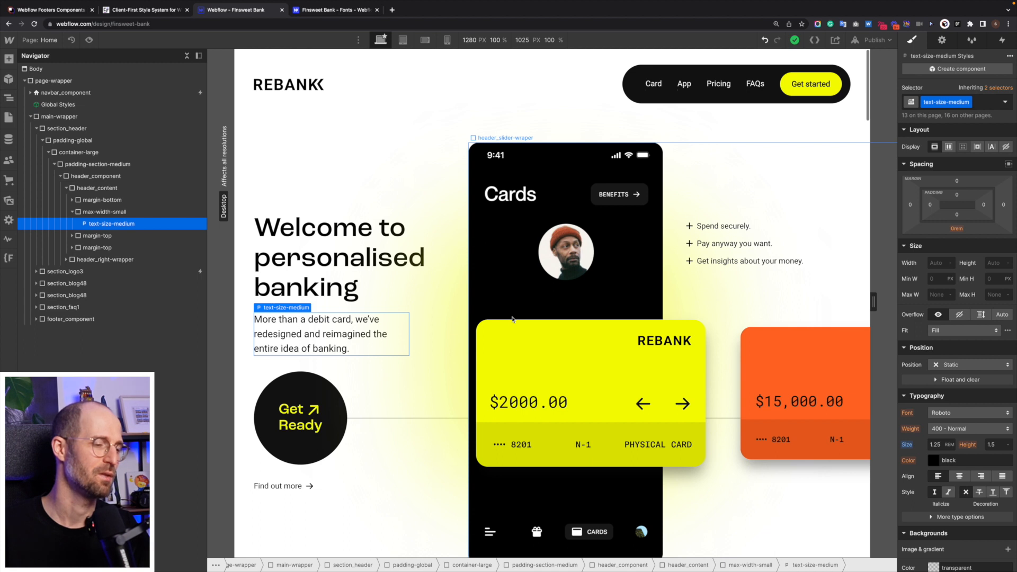
scroll(513, 320, "down", 10)
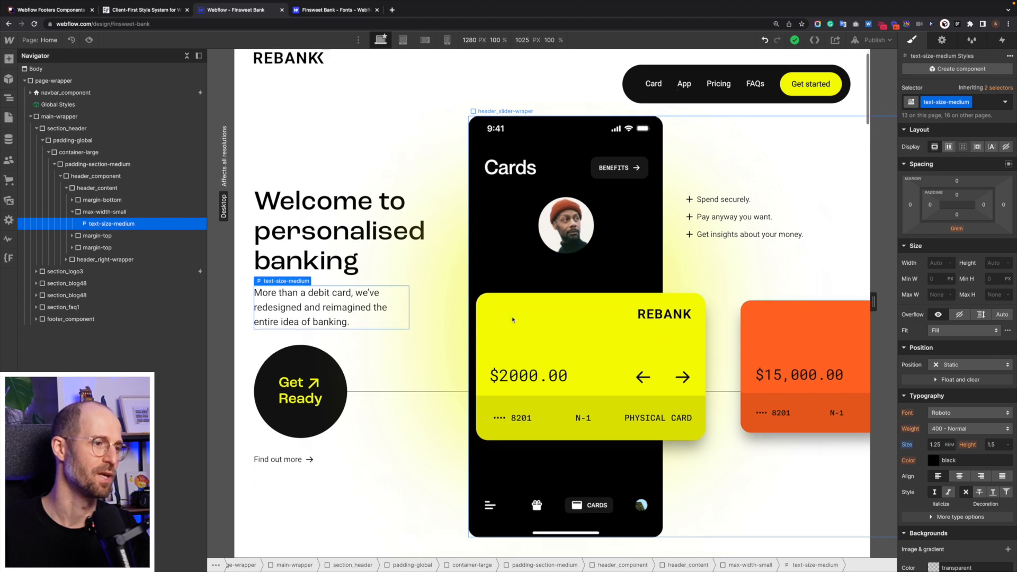
scroll(512, 320, "up", 10)
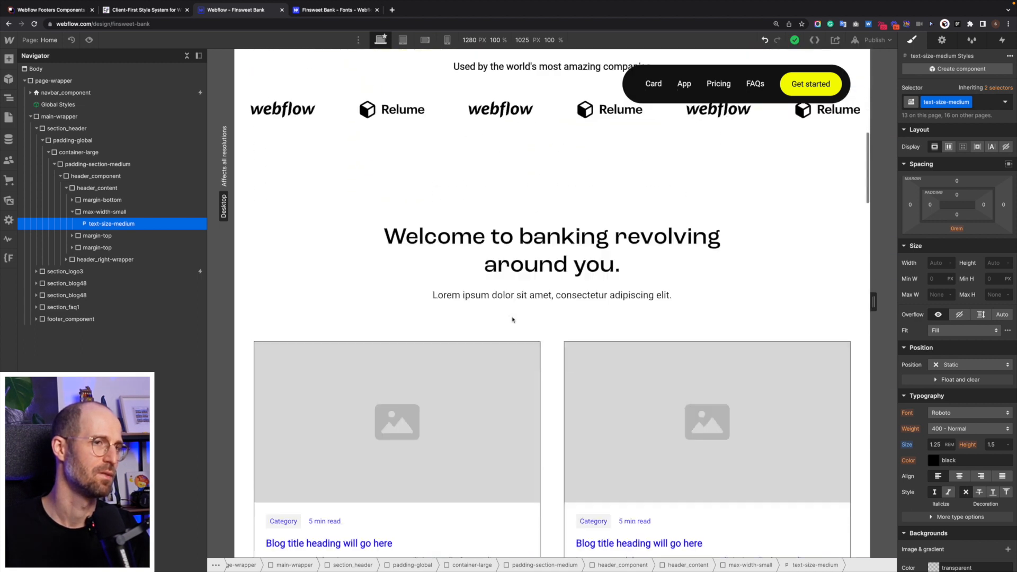
scroll(512, 319, "down", 10)
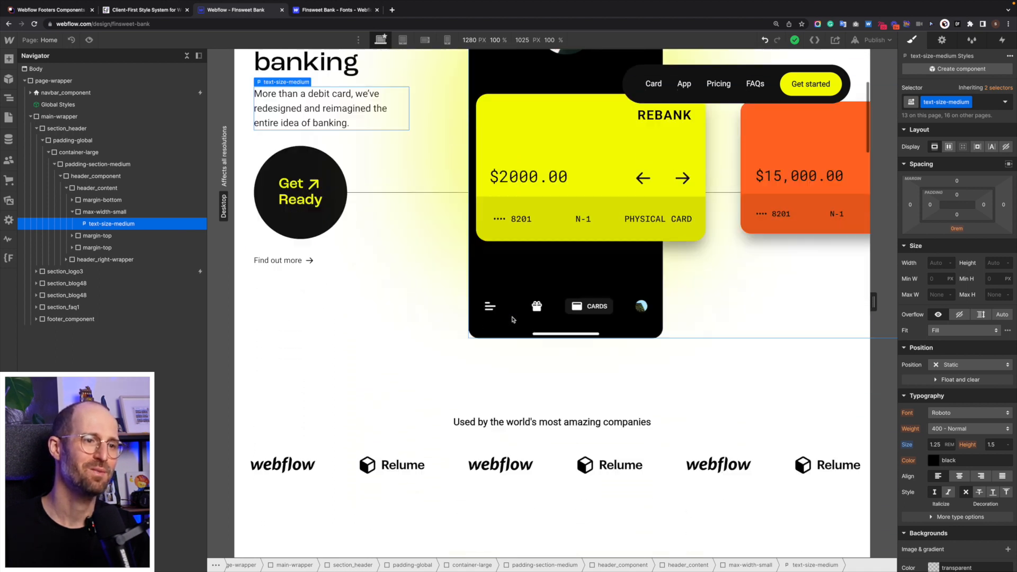
scroll(635, 374, "up", 10)
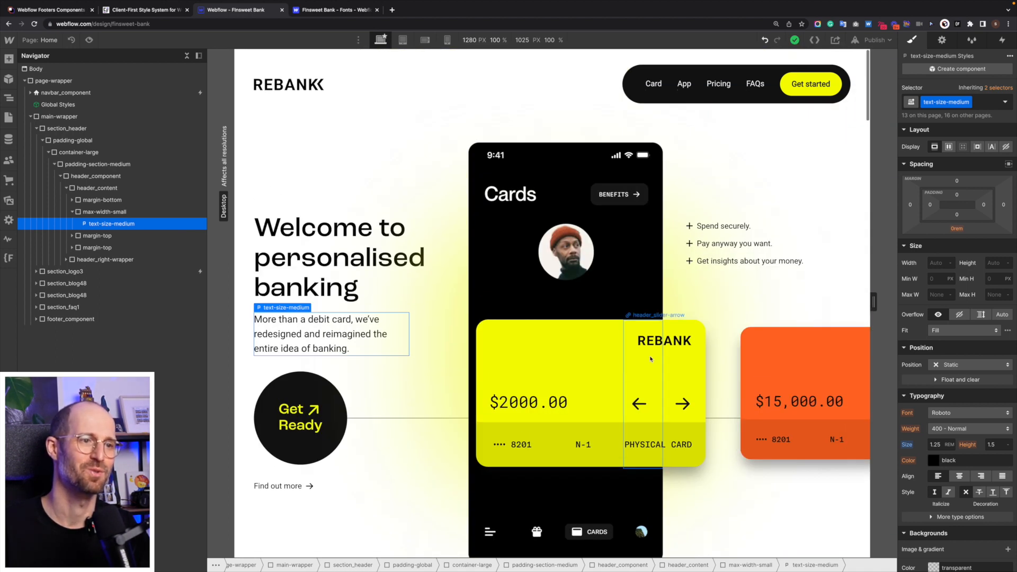
scroll(608, 275, "down", 3)
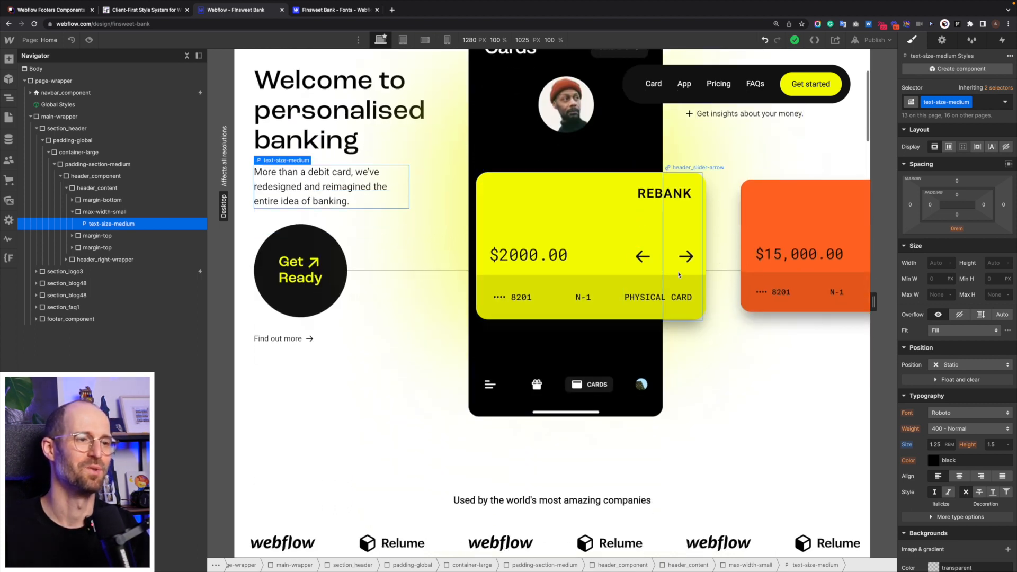
scroll(654, 274, "up", 3)
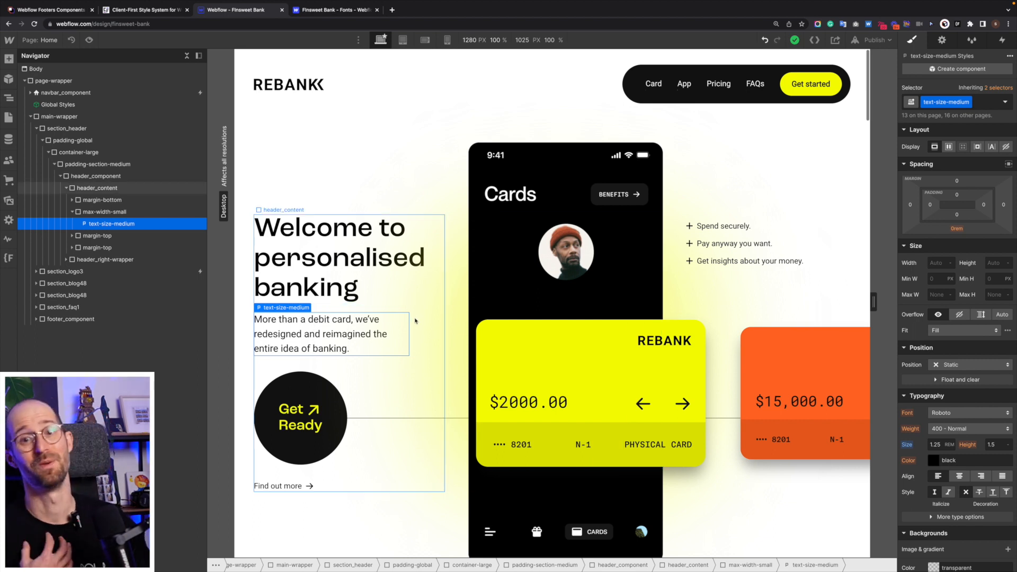
- Select the Global Styles element in the page tree and enter component editing
left_click(29, 117)
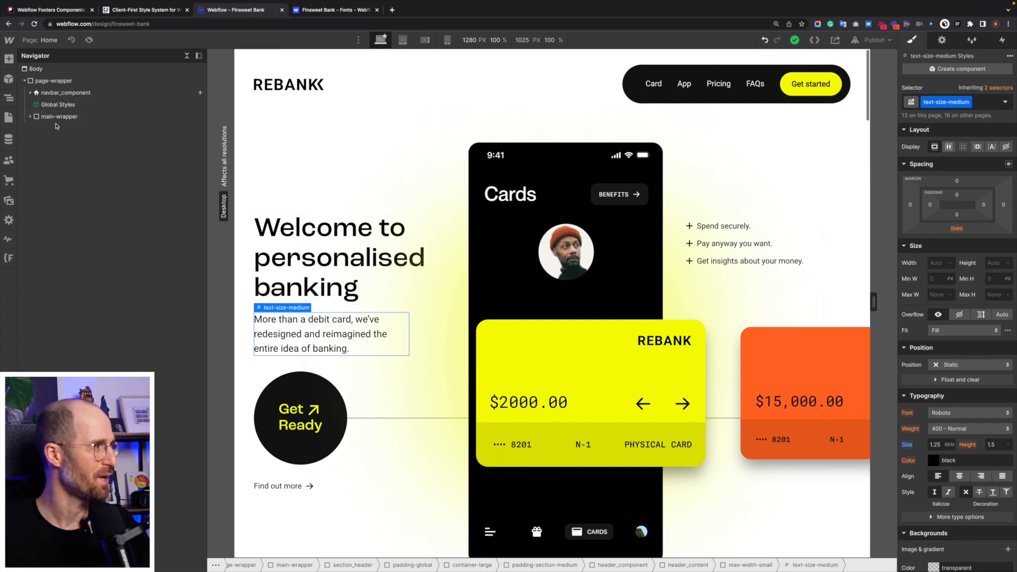
left_click(56, 105)
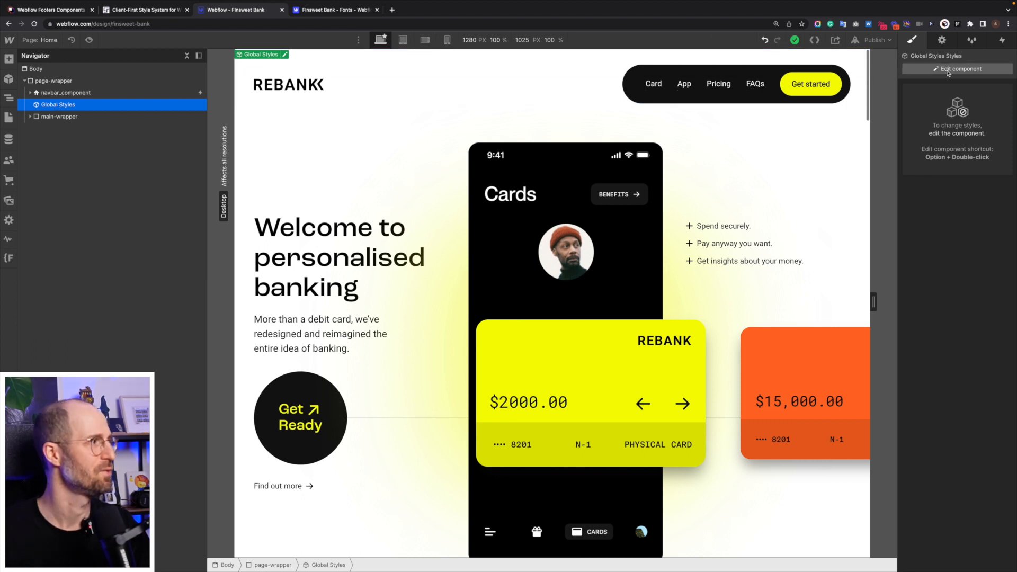
left_click(949, 69)
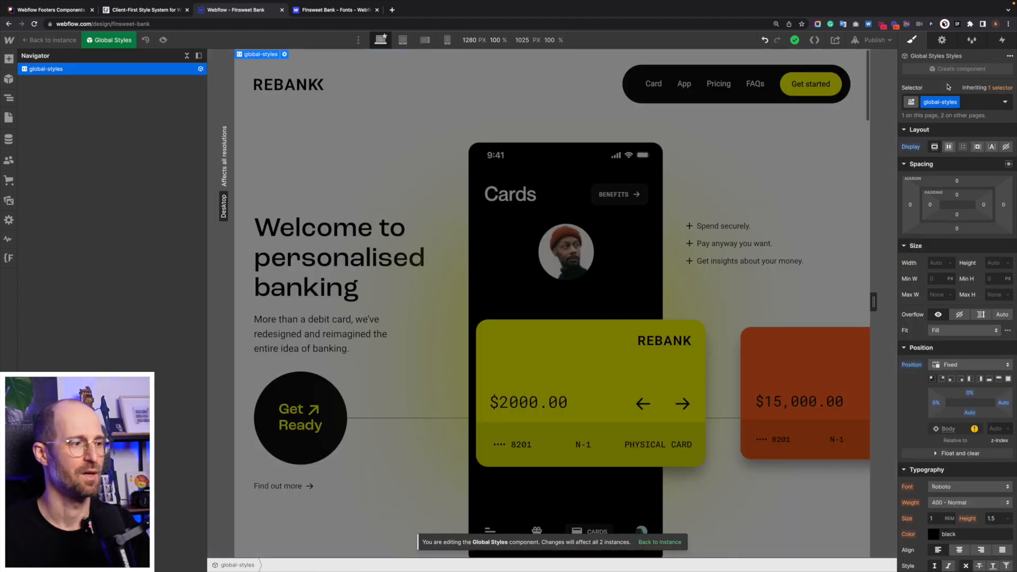
- Add a paragraph tag line above <style> in the embed's code and save it
left_click(284, 55)
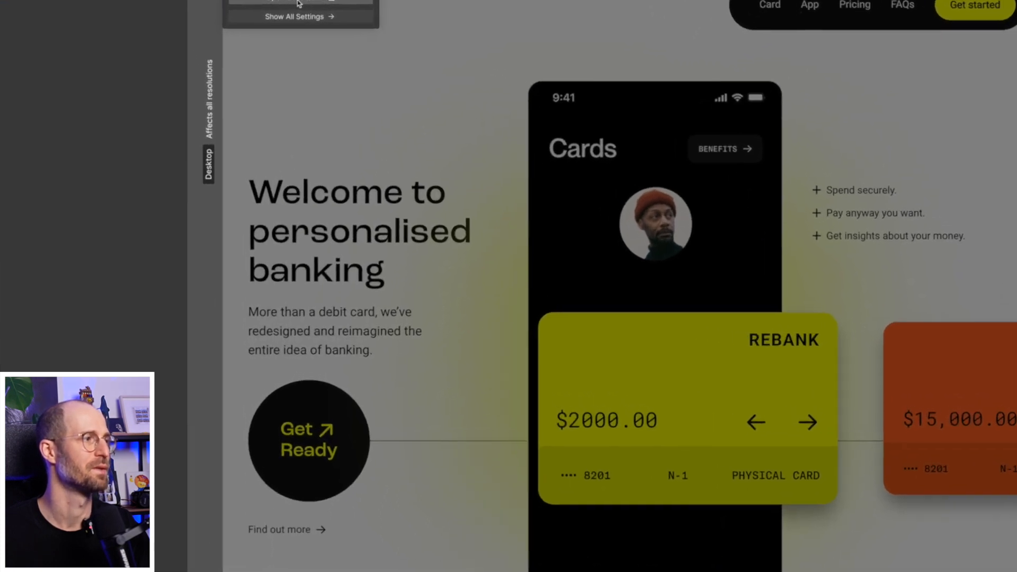
left_click(298, 2)
scroll(405, 160, "up", 10)
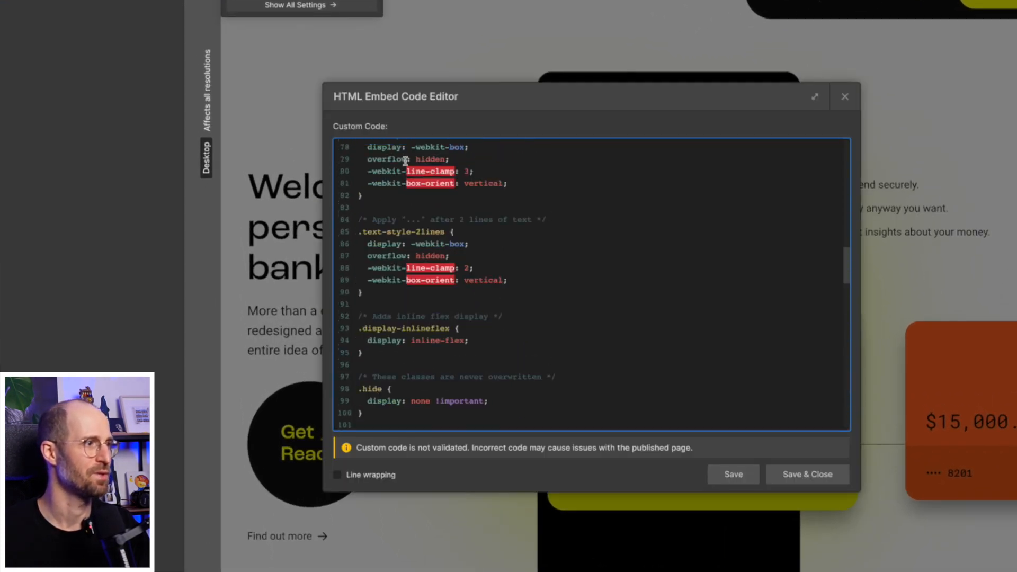
scroll(405, 161, "up", 15)
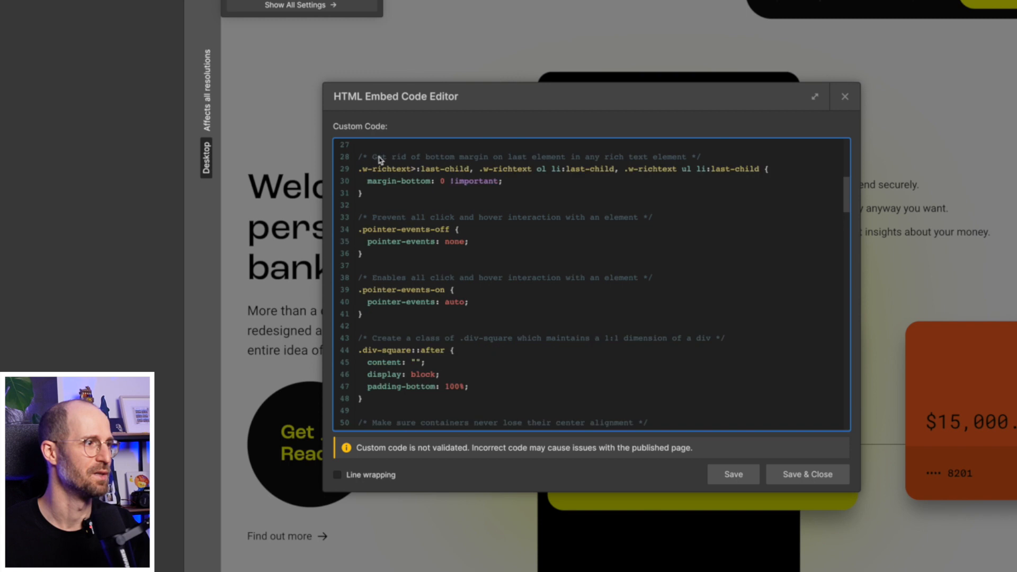
left_click(357, 148)
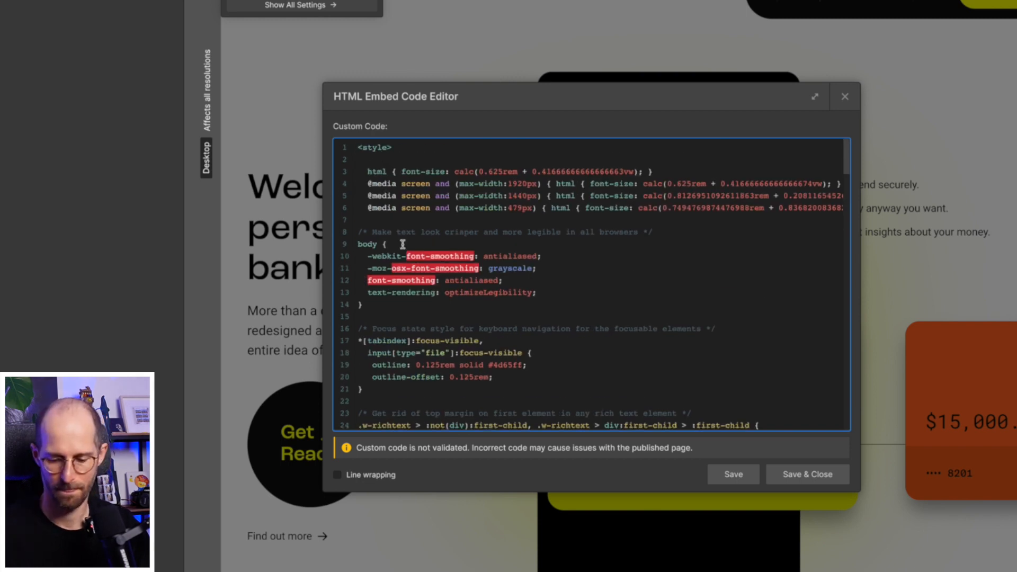
key("Return")
type("<>")
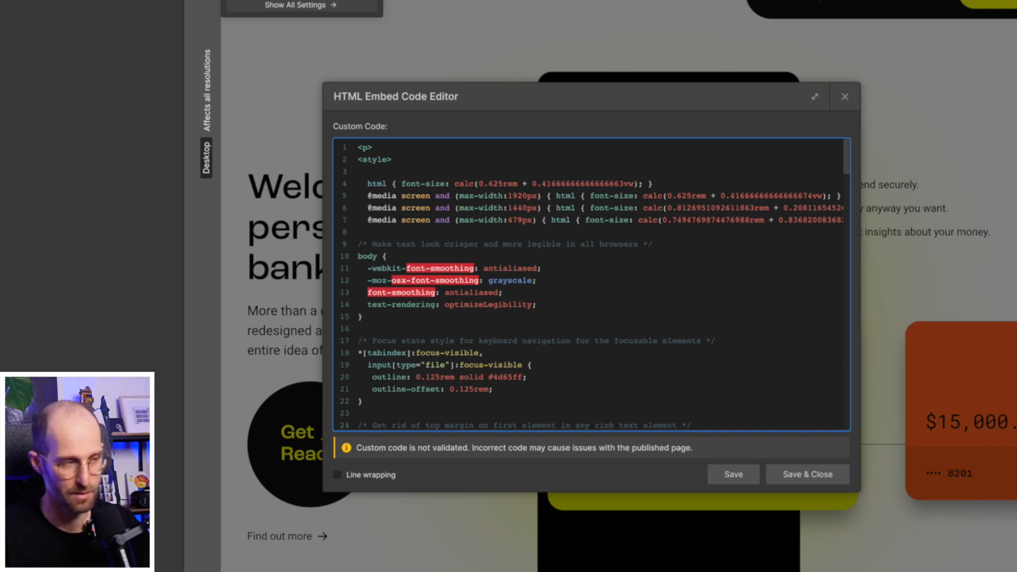
type("/p>")
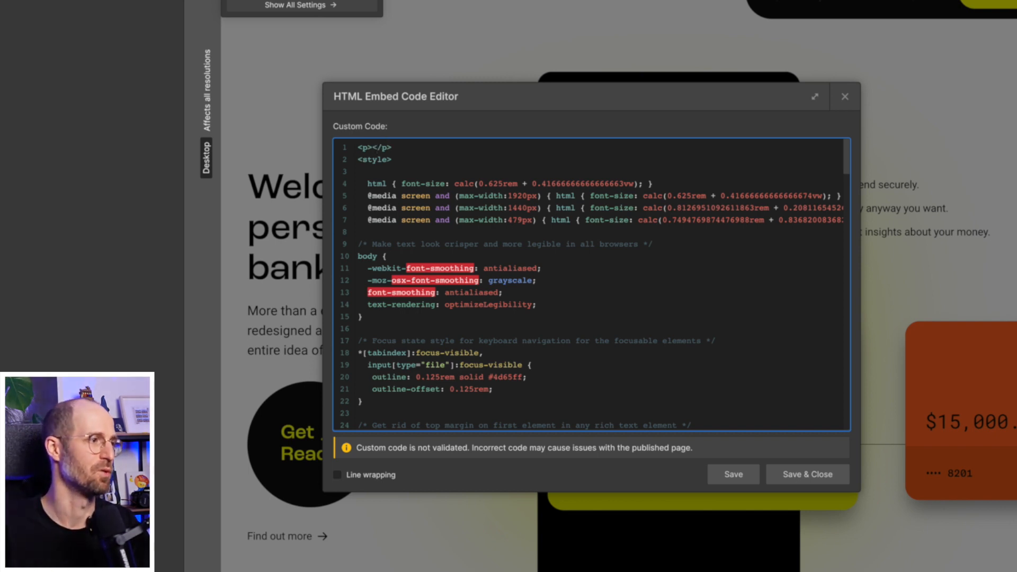
type("G")
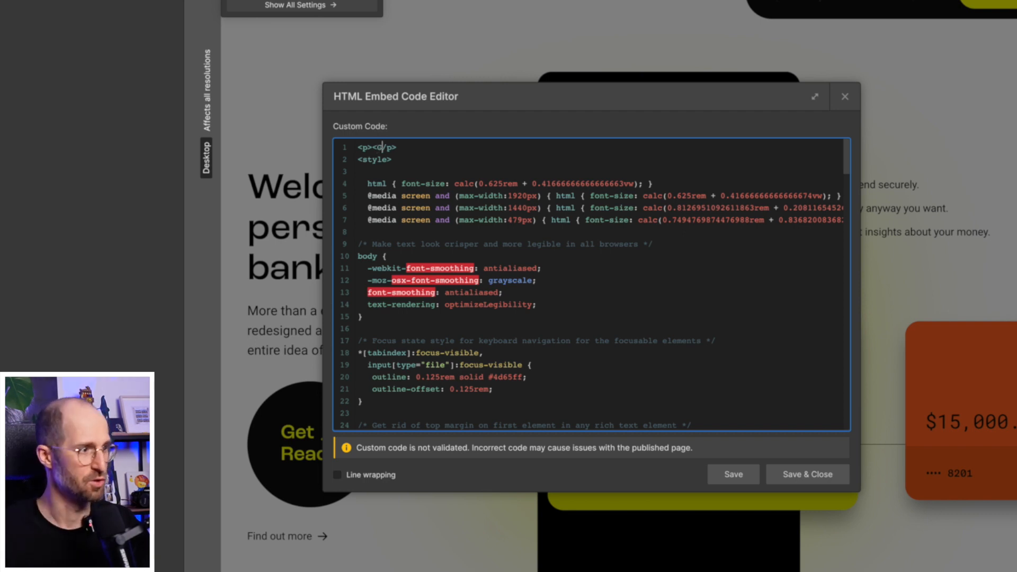
left_click(815, 475)
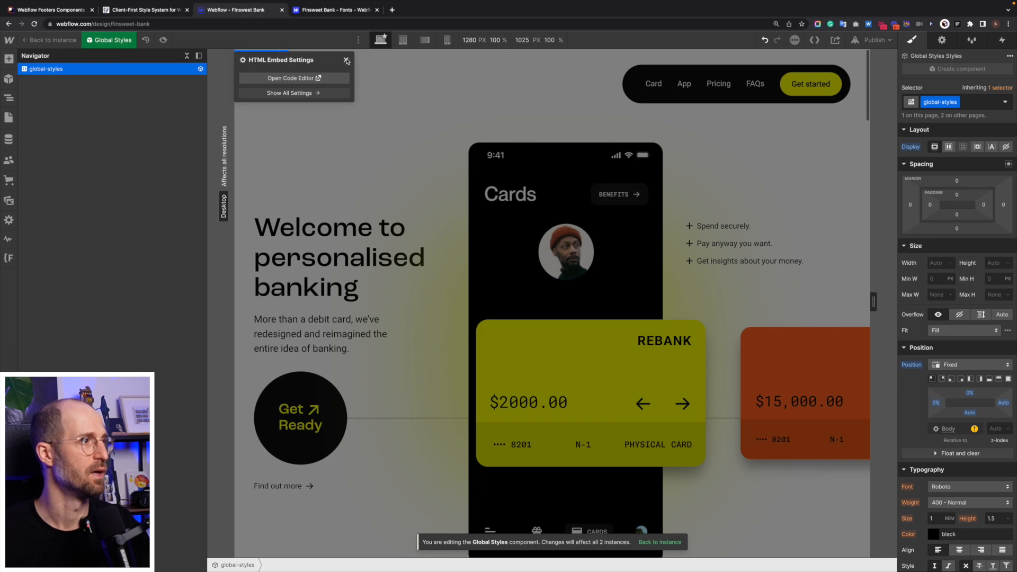
left_click(346, 61)
- Pin the fixed element to the bottom-left corner and size it 3 rem by 3 rem
scroll(955, 263, "up", 10)
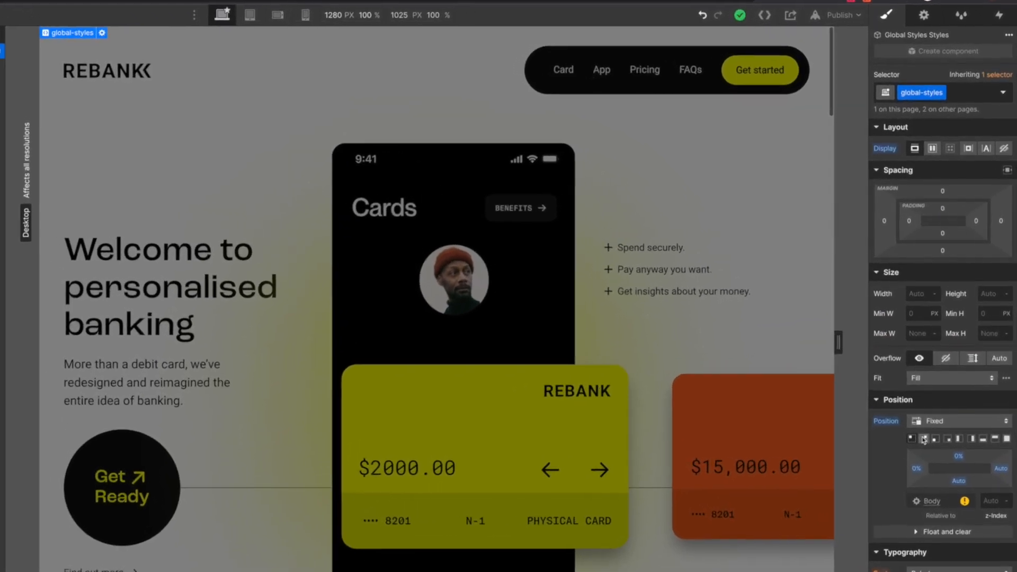
left_click(923, 440)
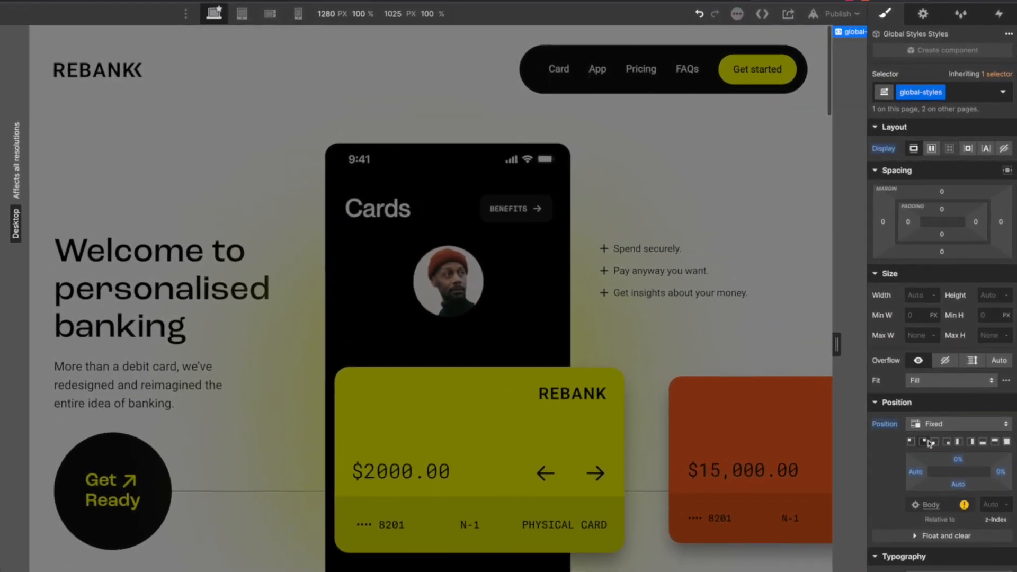
left_click(936, 440)
left_click(918, 193)
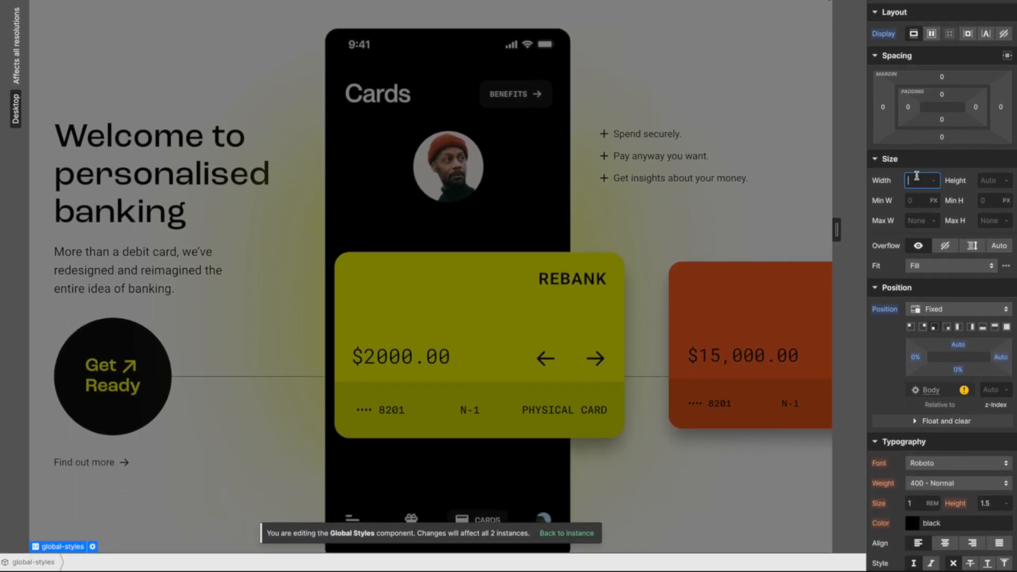
type("3rem")
key("Tab")
key("Return")
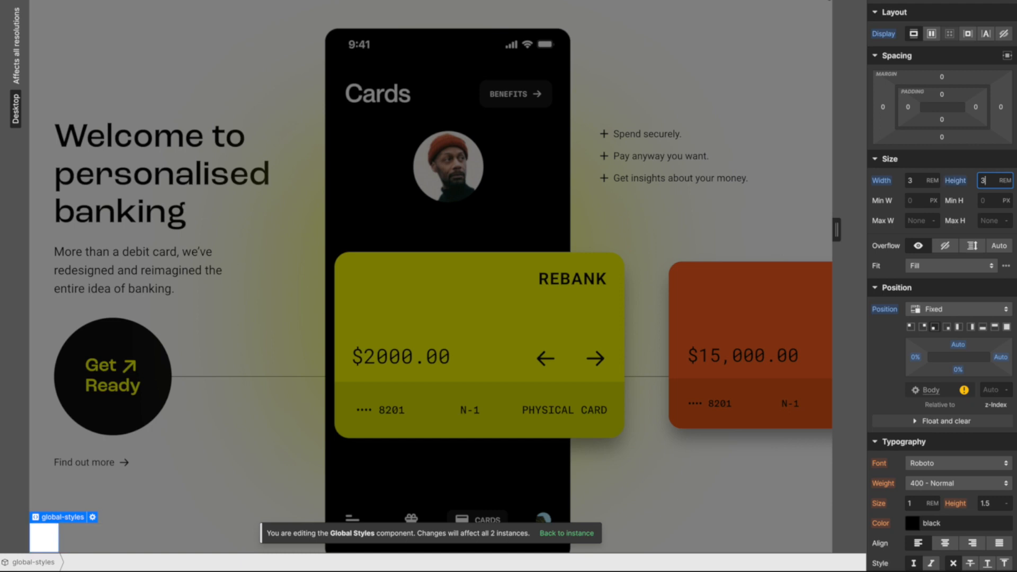
- Make the element a flex container with the Black colour variable as text colour
left_click(932, 34)
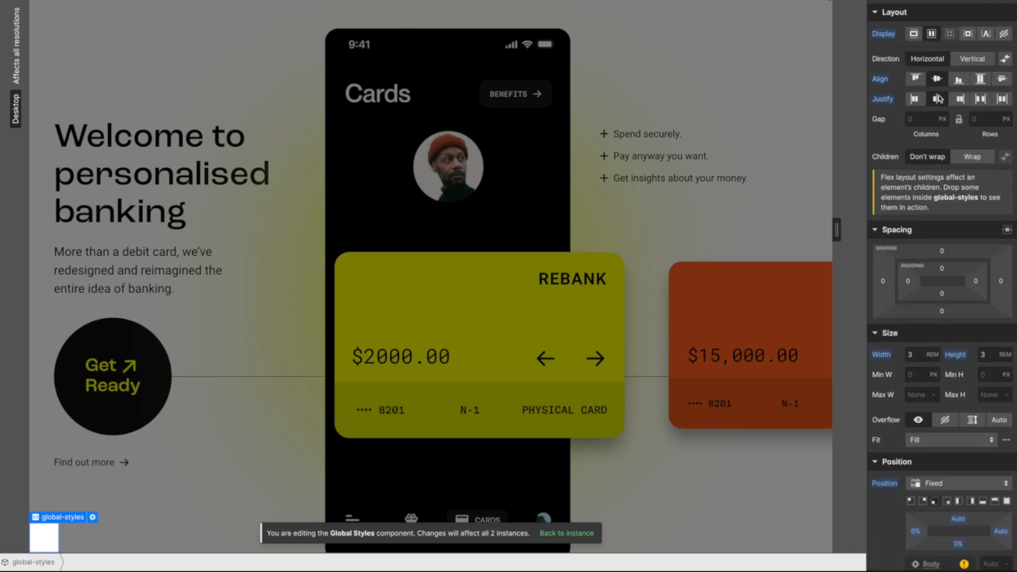
scroll(891, 382, "down", 3)
scroll(891, 383, "down", 2)
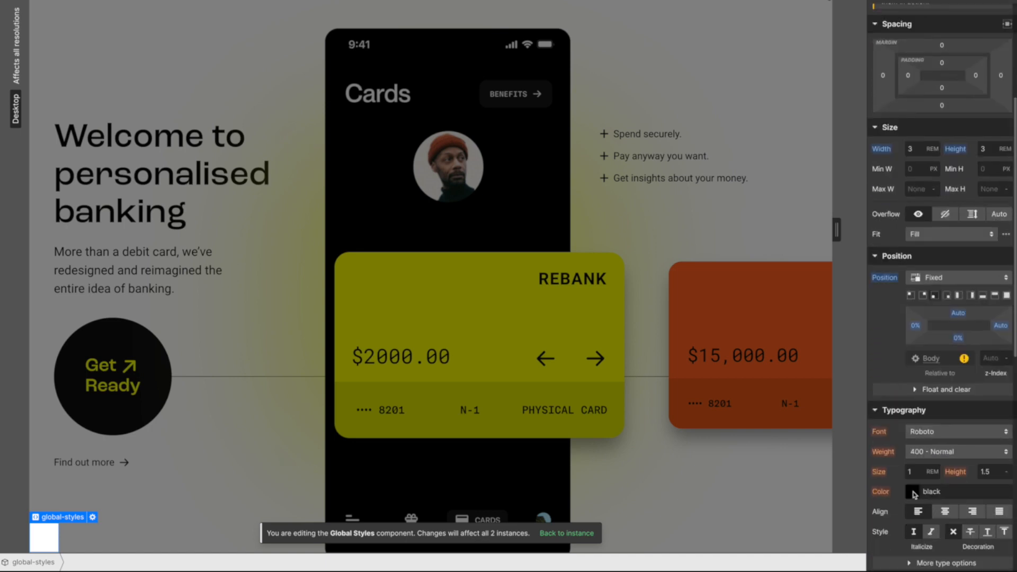
left_click(914, 494)
left_click(915, 469)
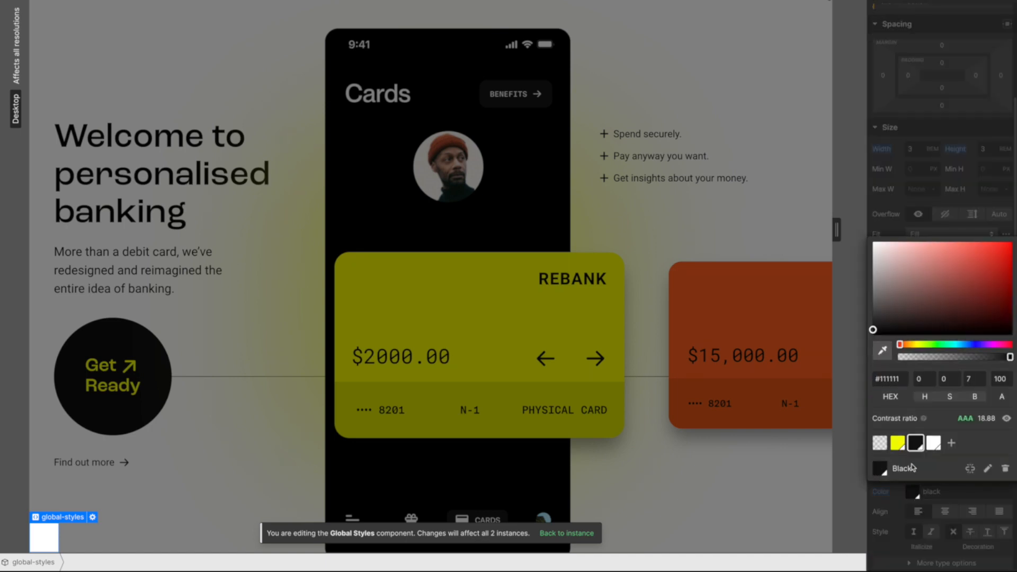
left_click(948, 500)
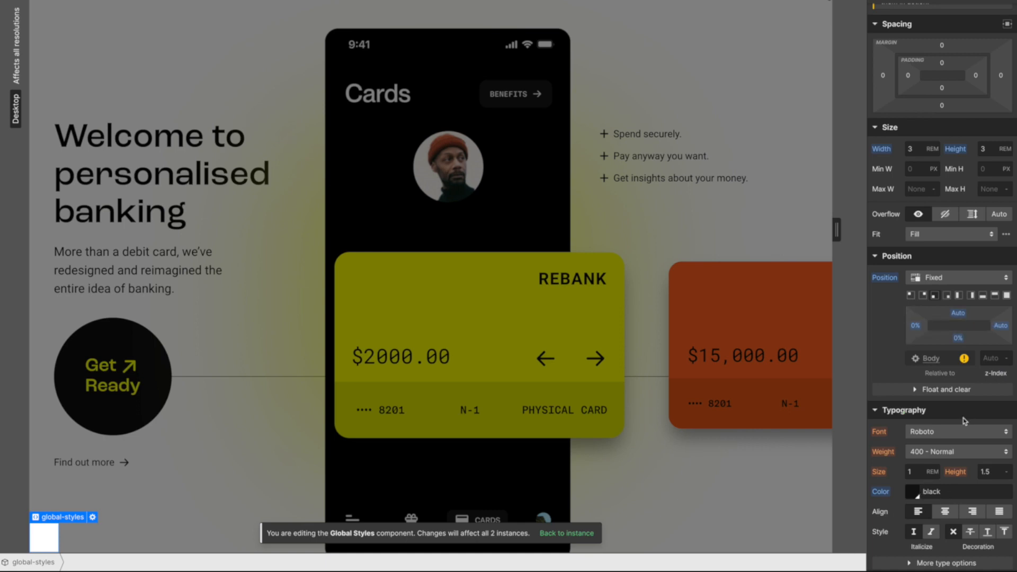
- Give the element a Yellow preset background colour
scroll(917, 263, "down", 6)
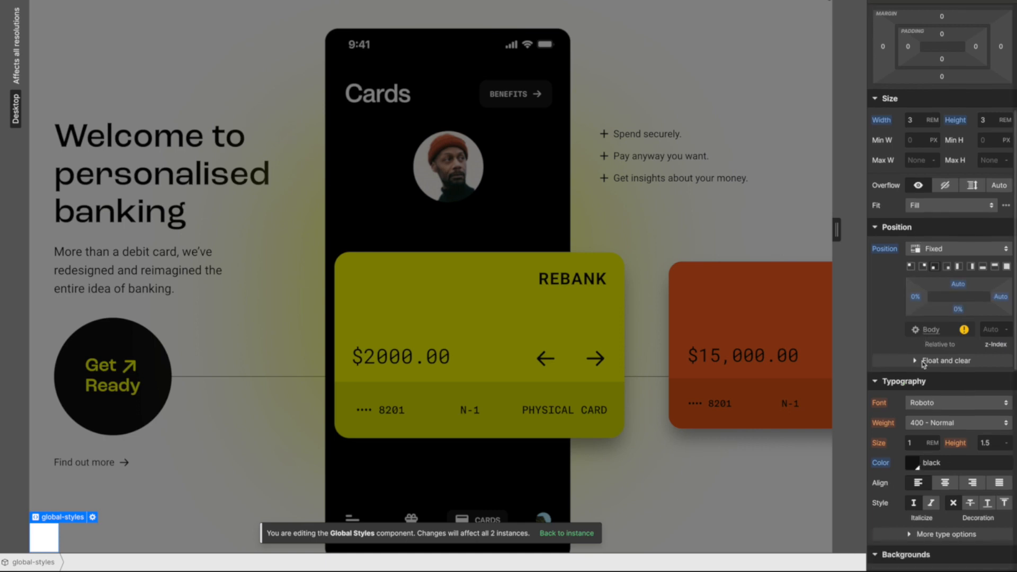
left_click(911, 291)
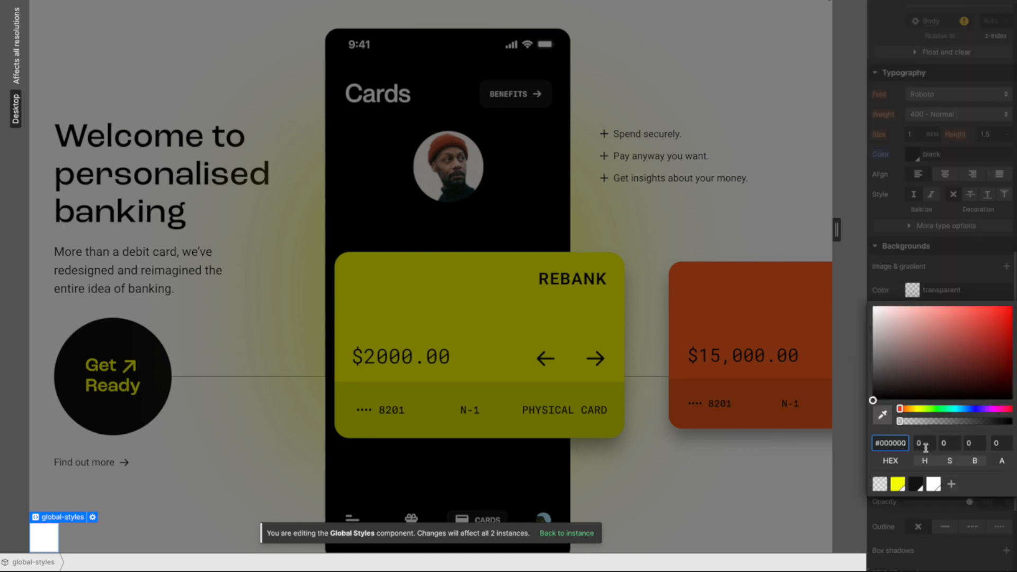
left_click(897, 484)
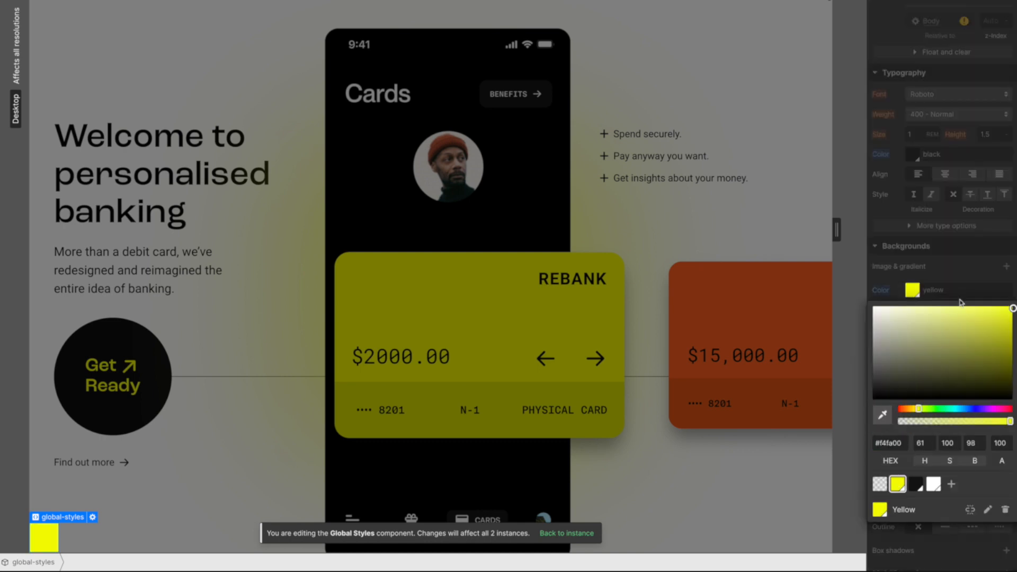
left_click(959, 262)
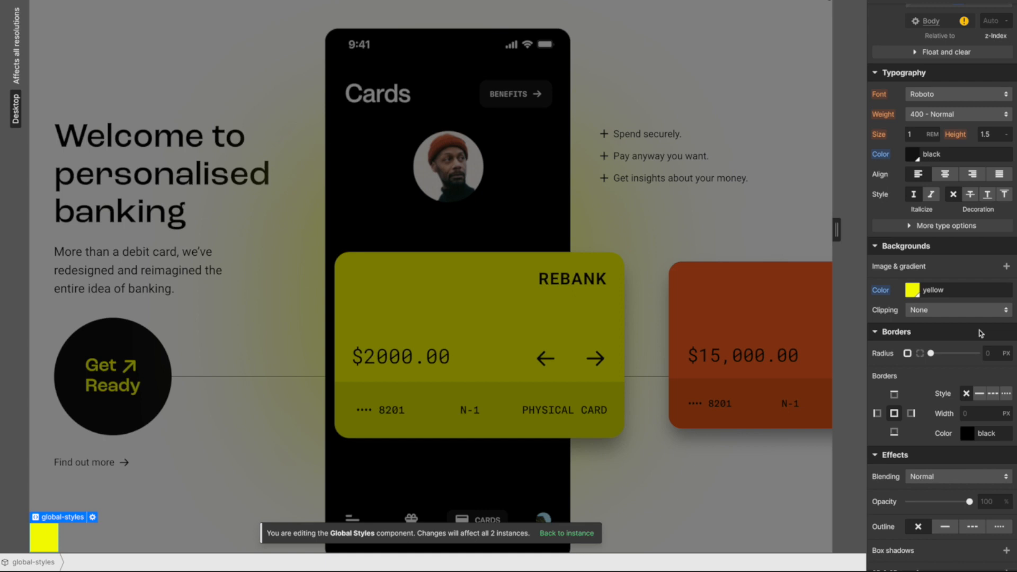
scroll(985, 419, "down", 2)
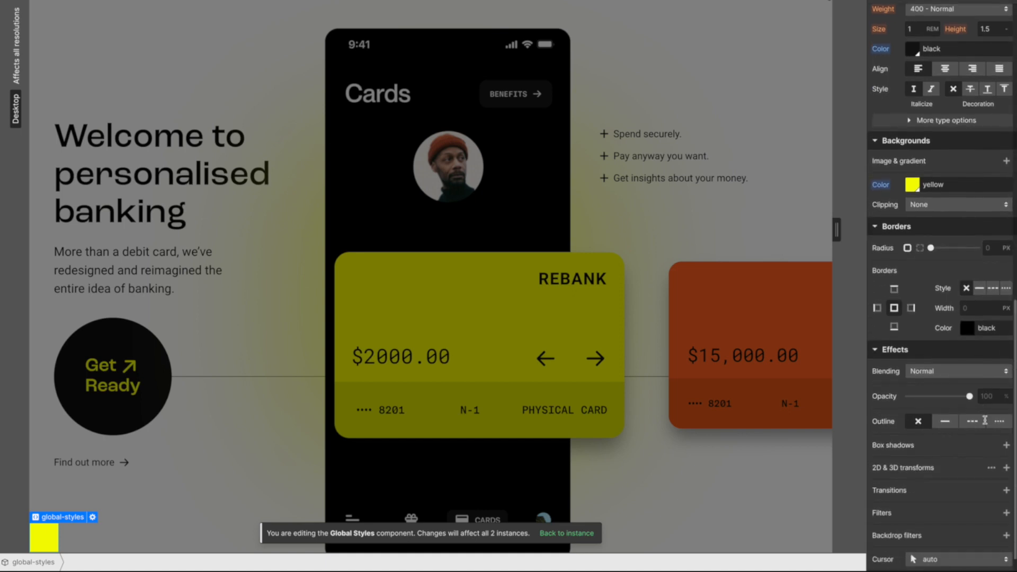
scroll(985, 421, "up", 10)
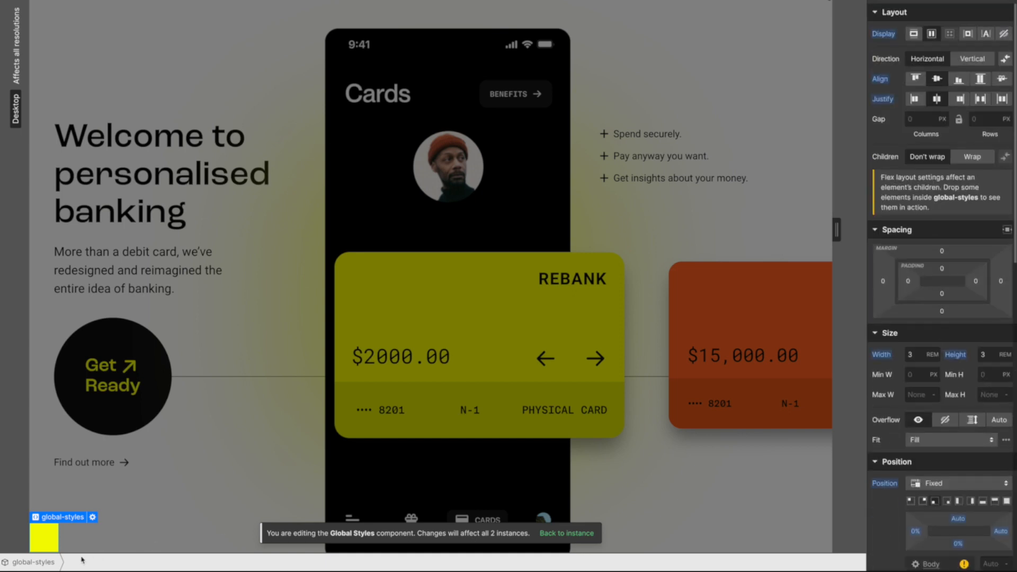
scroll(922, 463, "down", 4)
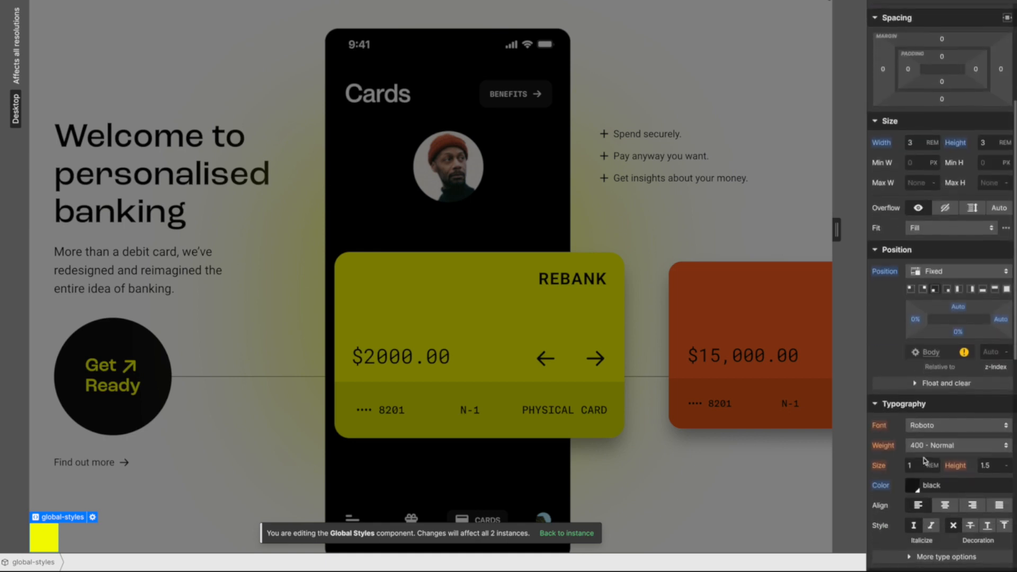
- Fix the embed's first line to read <p>G</p> and save the code
left_click(91, 518)
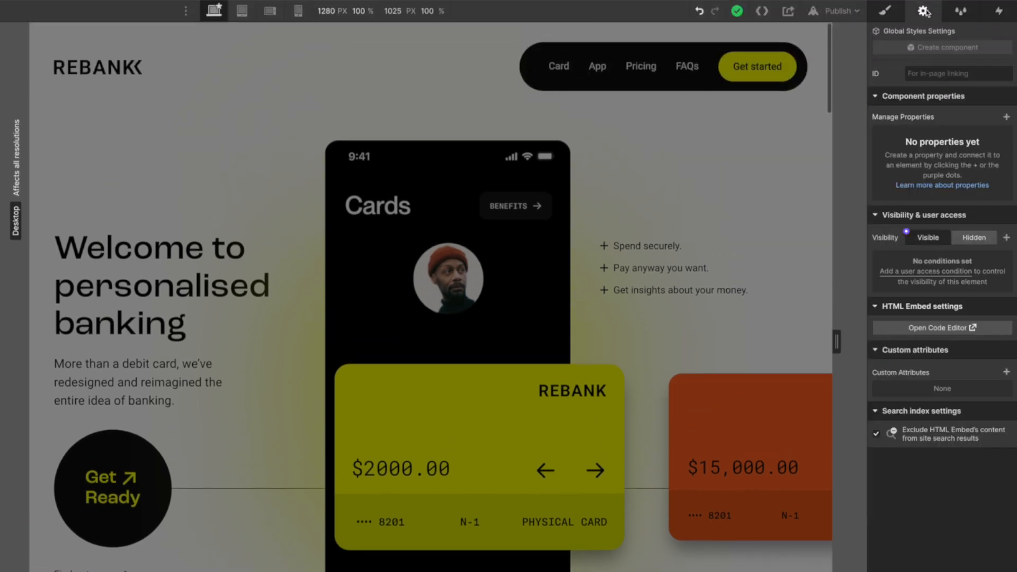
left_click(943, 328)
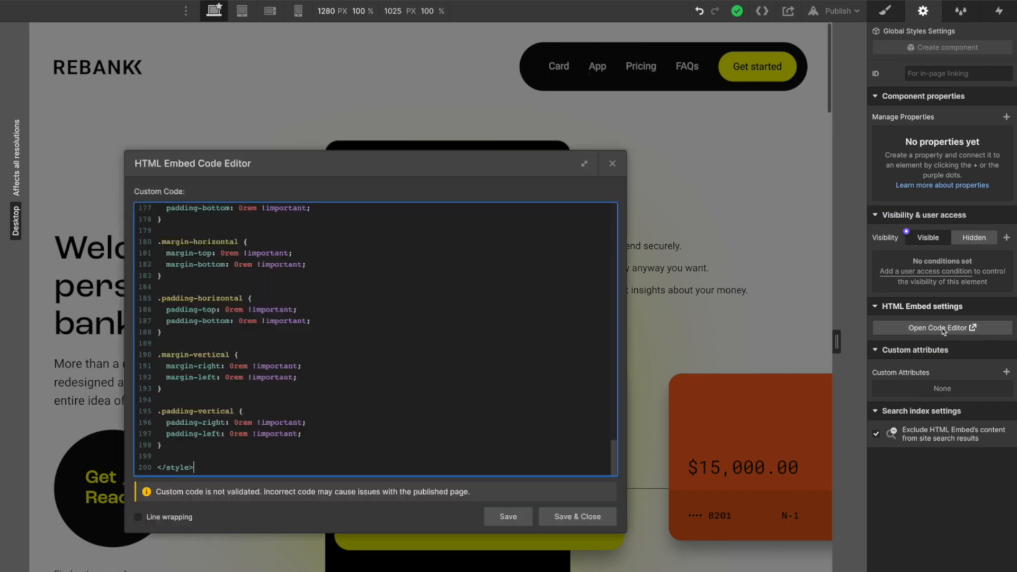
scroll(413, 265, "up", 20)
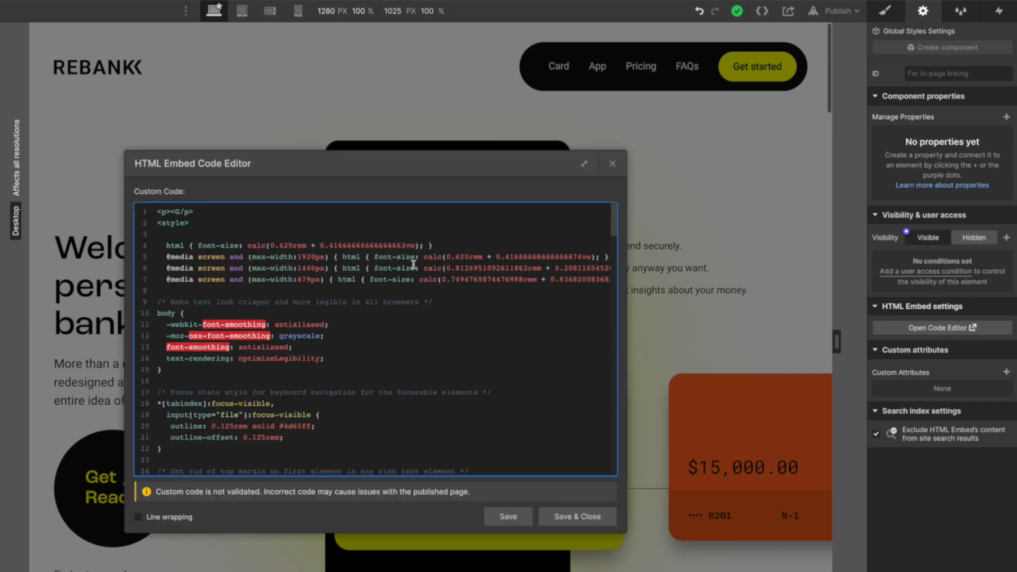
key("Left")
key("Left")
key("BackSpace")
type("<")
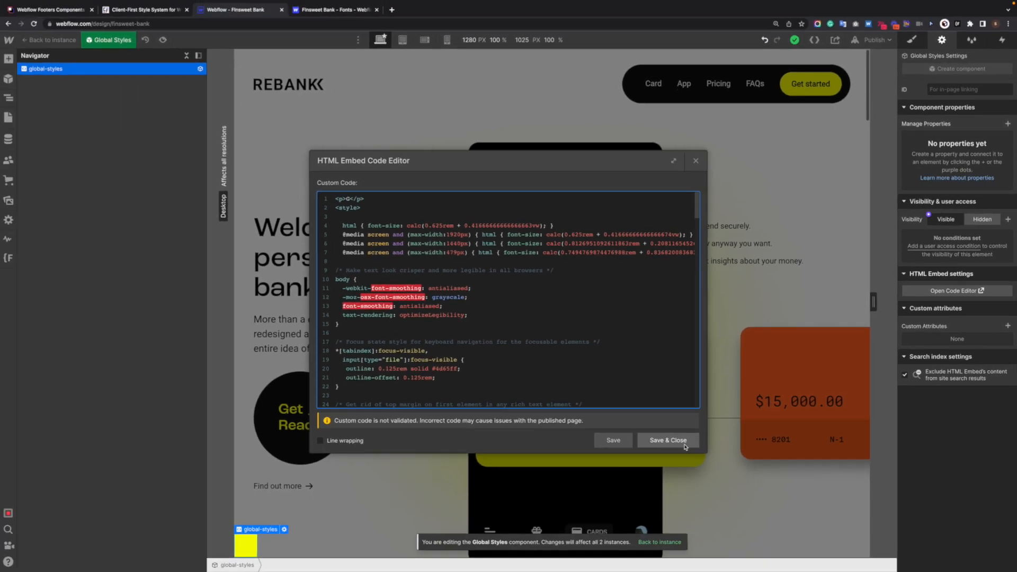
left_click(683, 445)
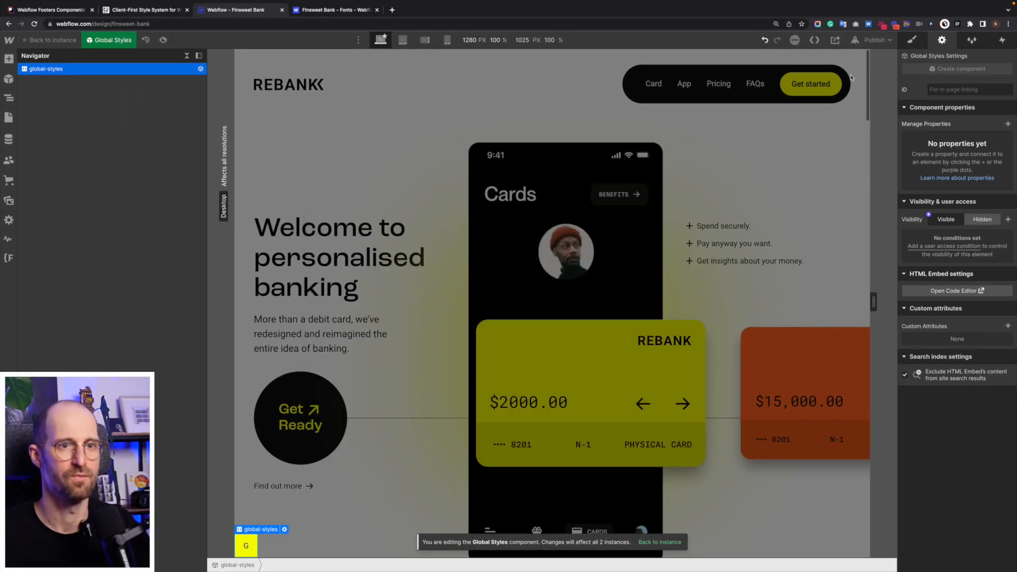
- Bring up the Global Styles element's typography font size field
left_click(912, 41)
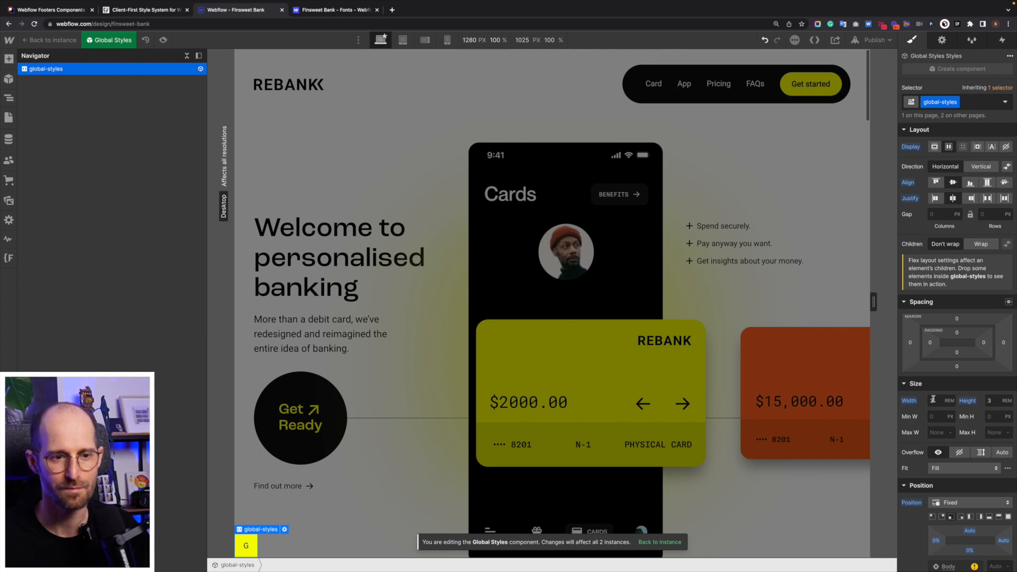
scroll(960, 497, "down", 7)
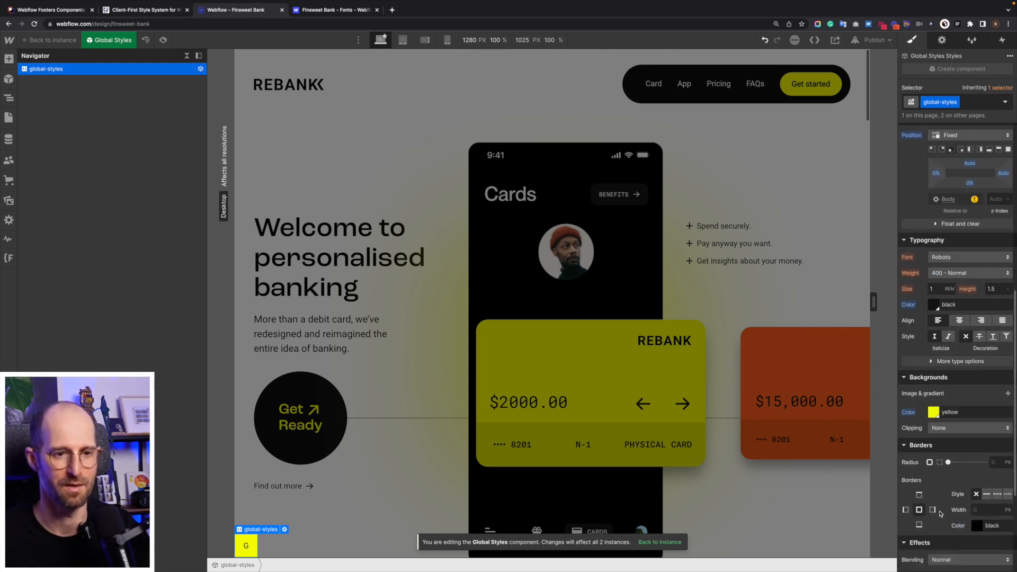
left_click(939, 289)
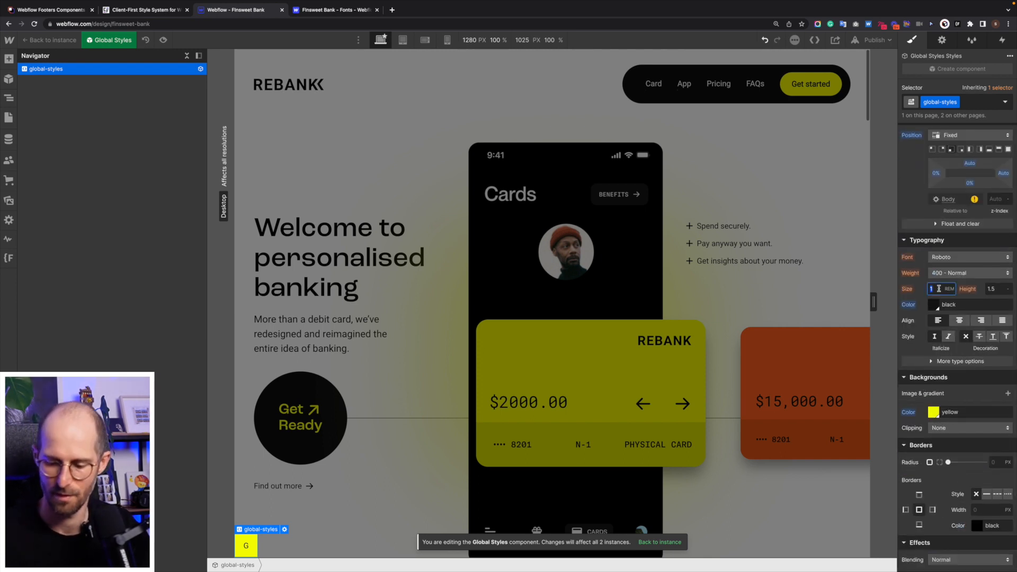
- Set the Global Styles text size to 2 rem and return to the page
type("2")
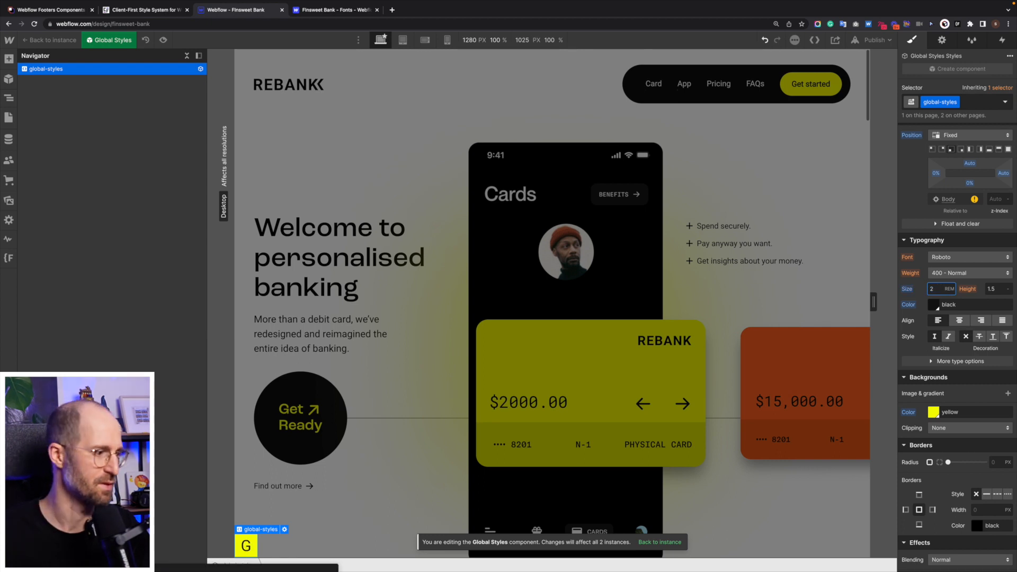
left_click(284, 529)
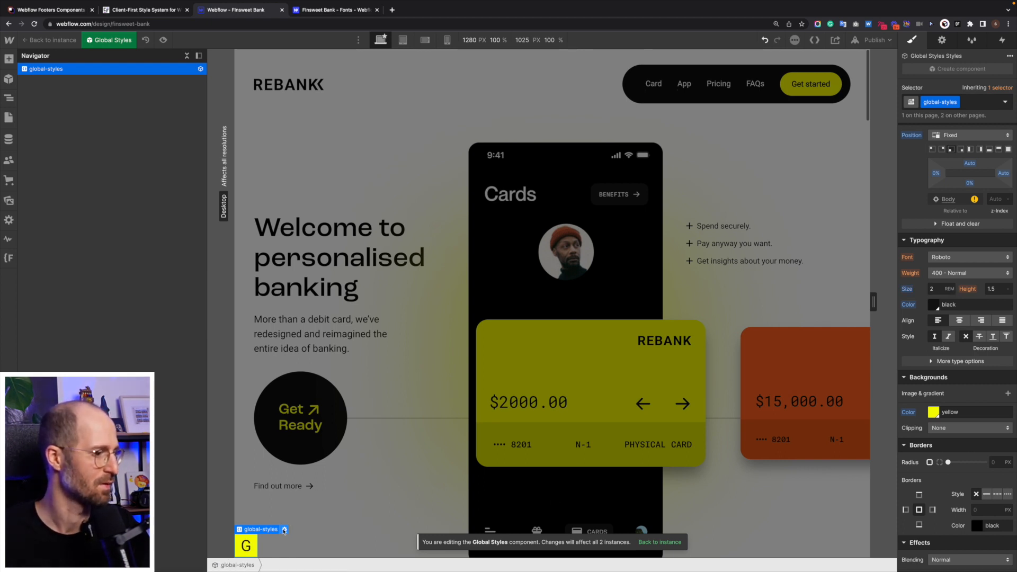
left_click(346, 490)
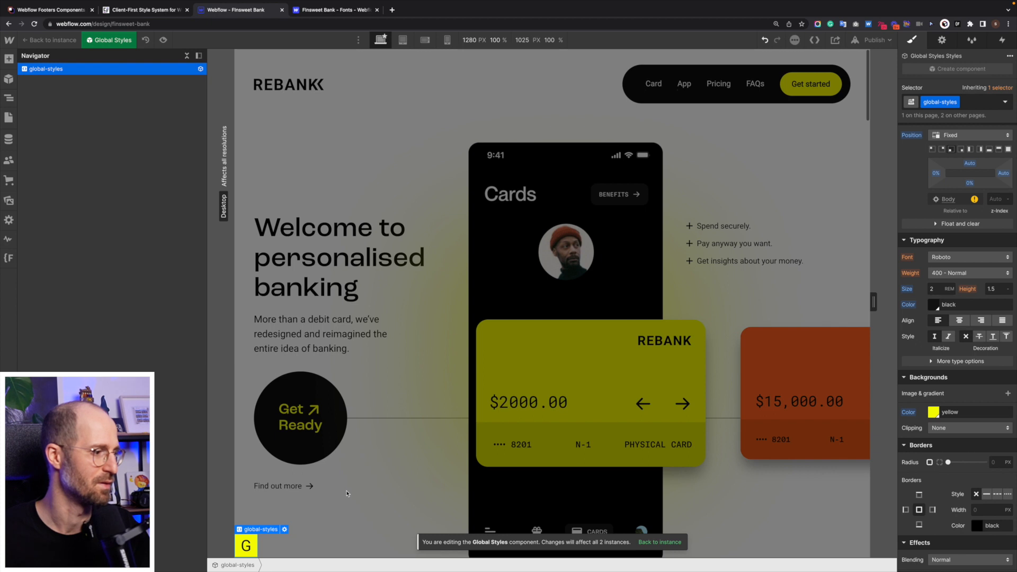
double_click(938, 109)
key("super+c")
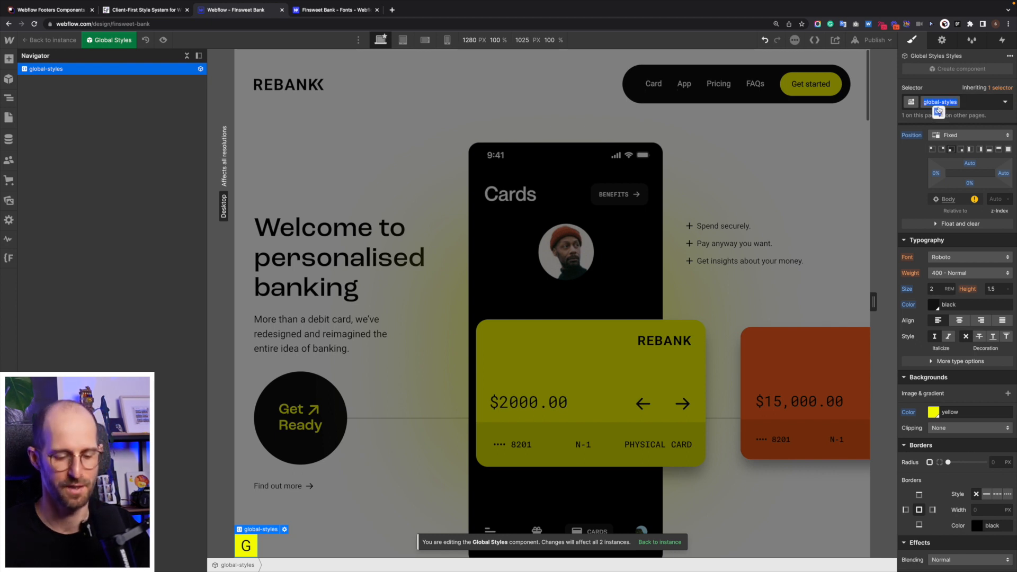
left_click(534, 327)
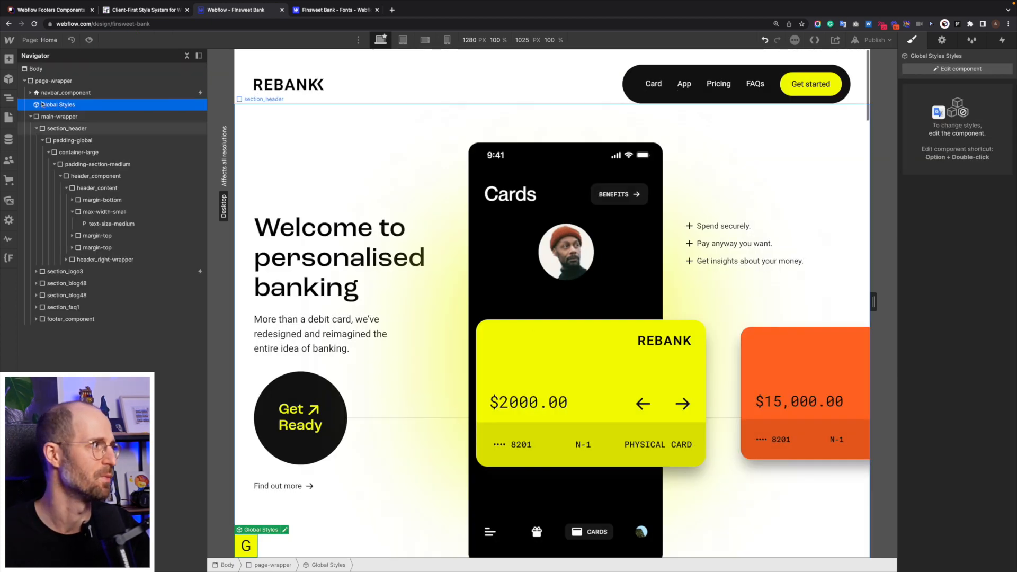
scroll(381, 350, "down", 20)
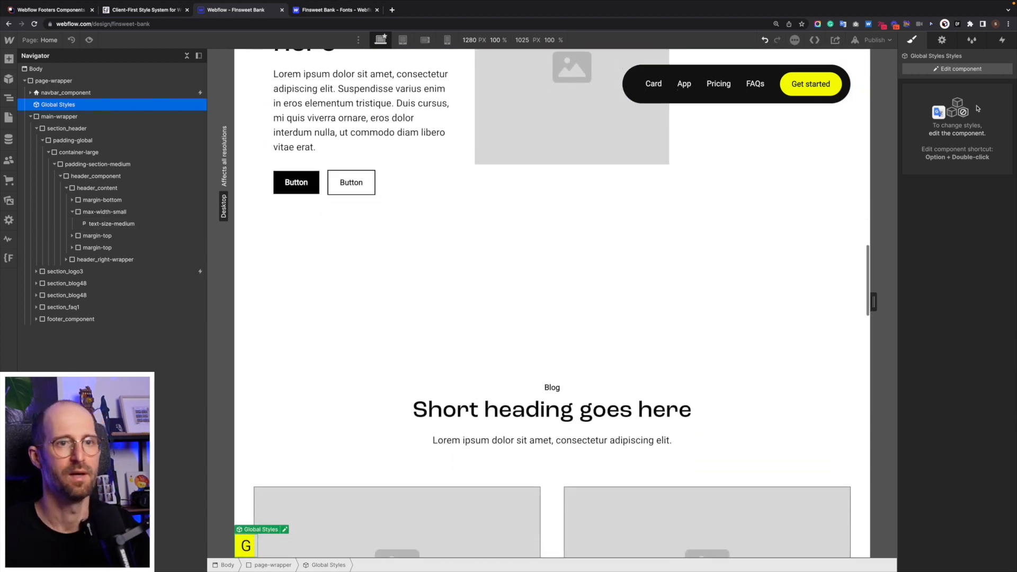
- Give the Global Styles element a z-index of 999
left_click(962, 70)
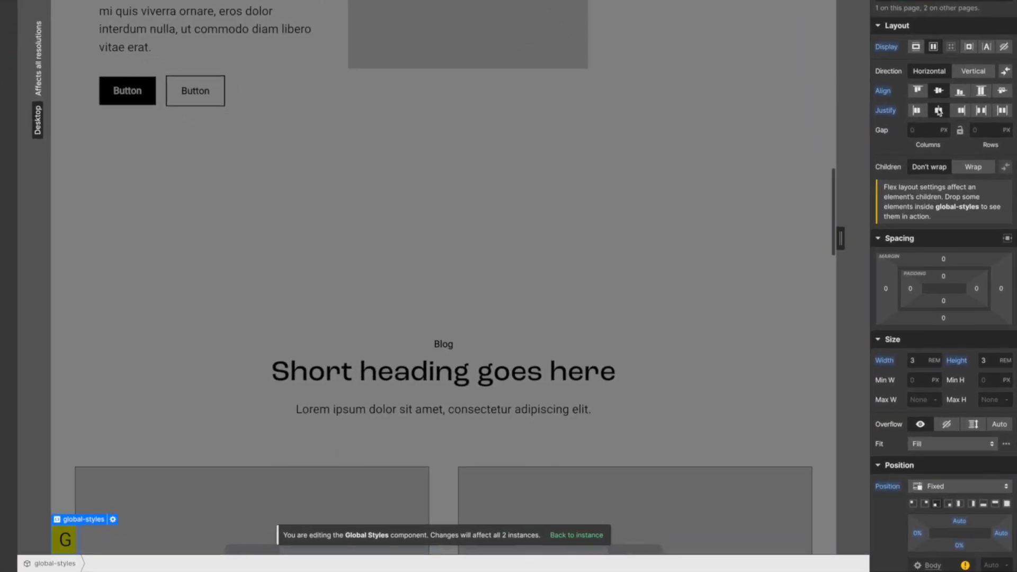
scroll(994, 564, "down", 3)
left_click(995, 496)
type("999")
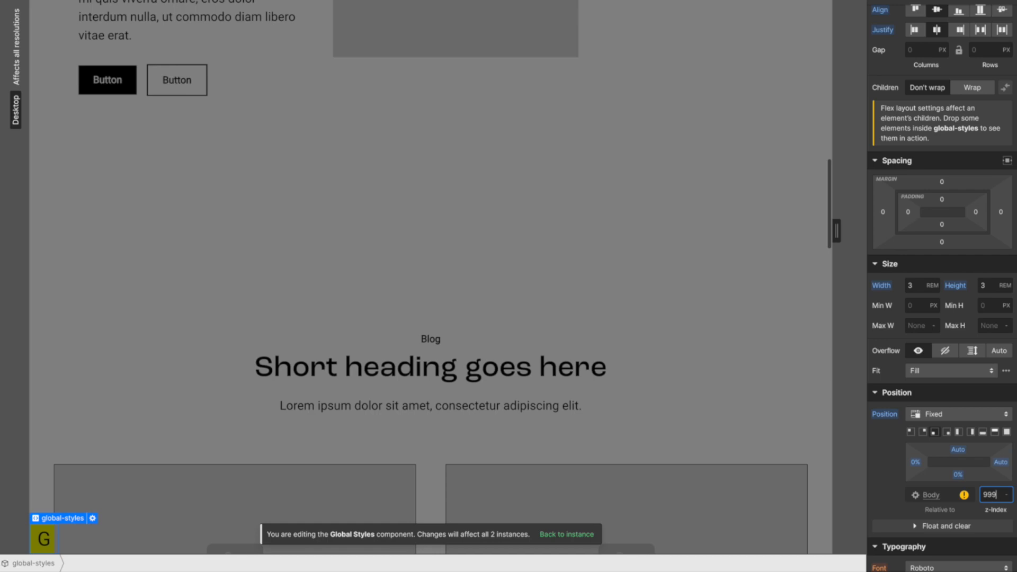
double_click(301, 453)
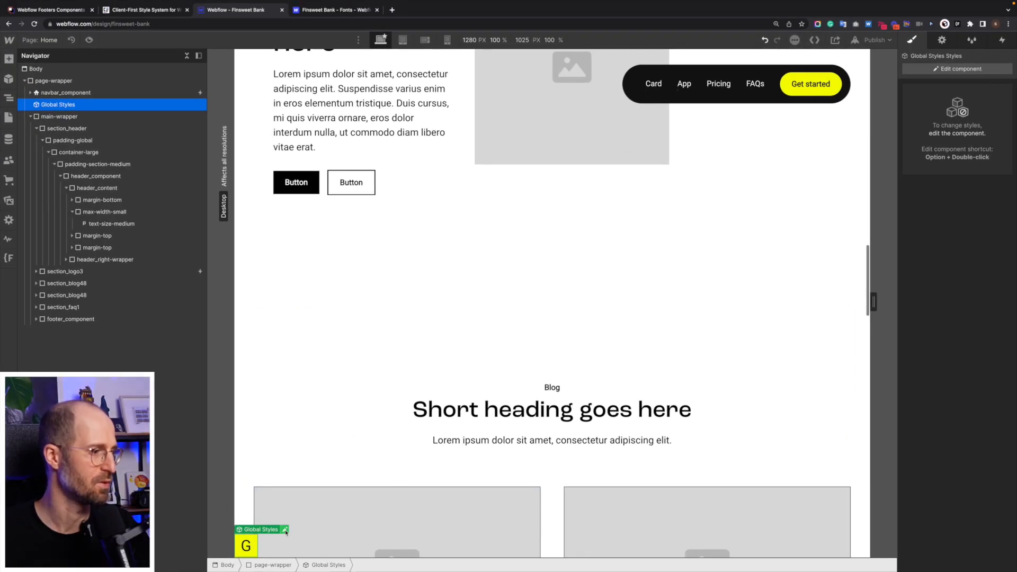
- Re-save the embed code and exit component editing to the full page
left_click(286, 530)
left_click(293, 512)
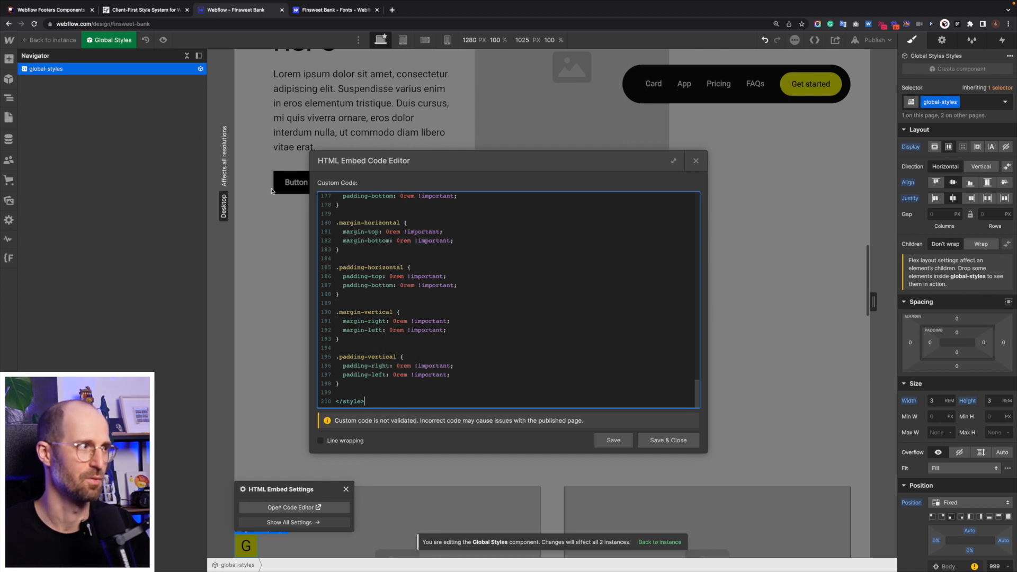
left_click(667, 443)
left_click(429, 419)
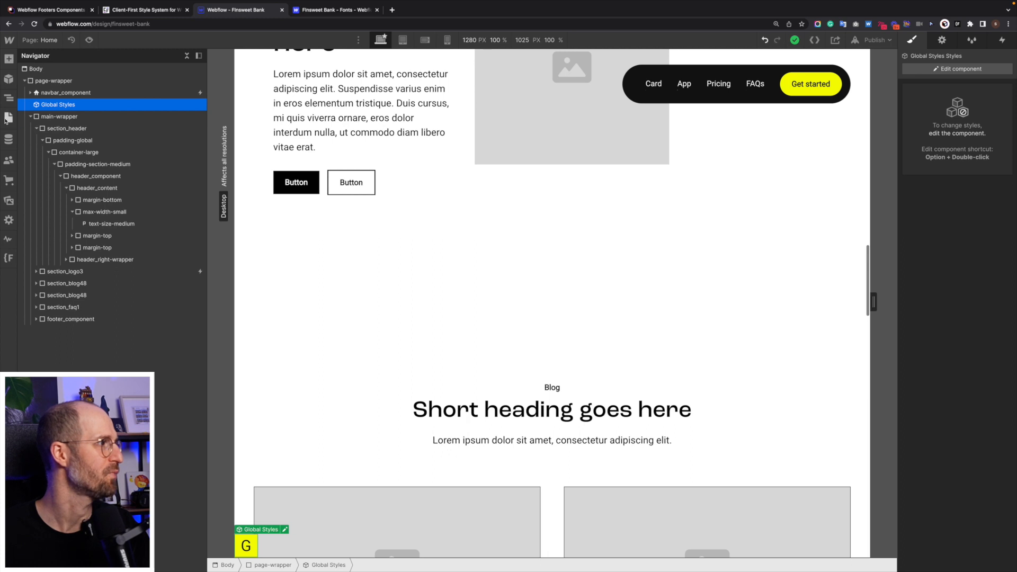
- Open the site-wide Custom Code editor from Finsweet Candies
left_click(6, 259)
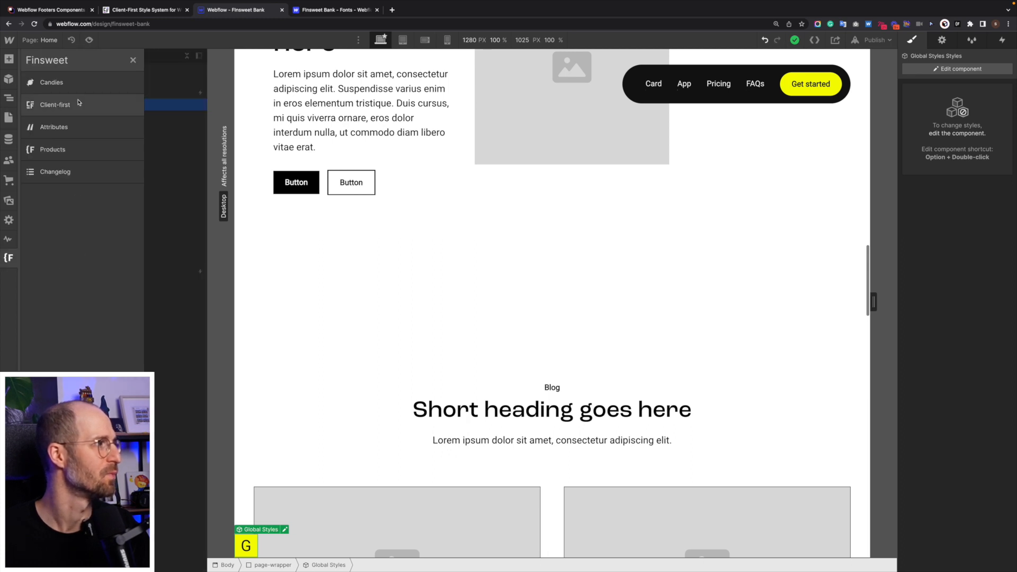
left_click(85, 84)
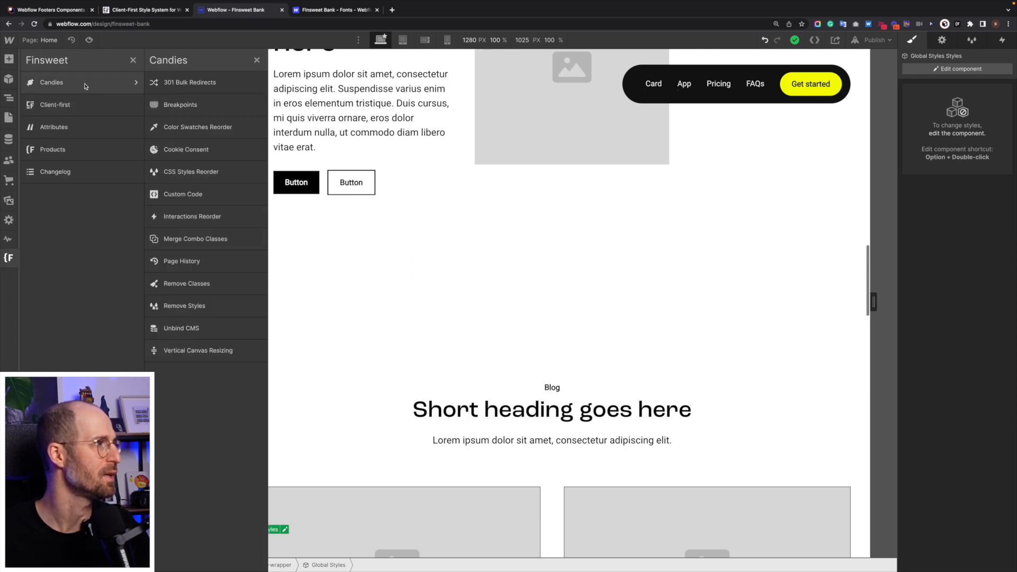
left_click(183, 195)
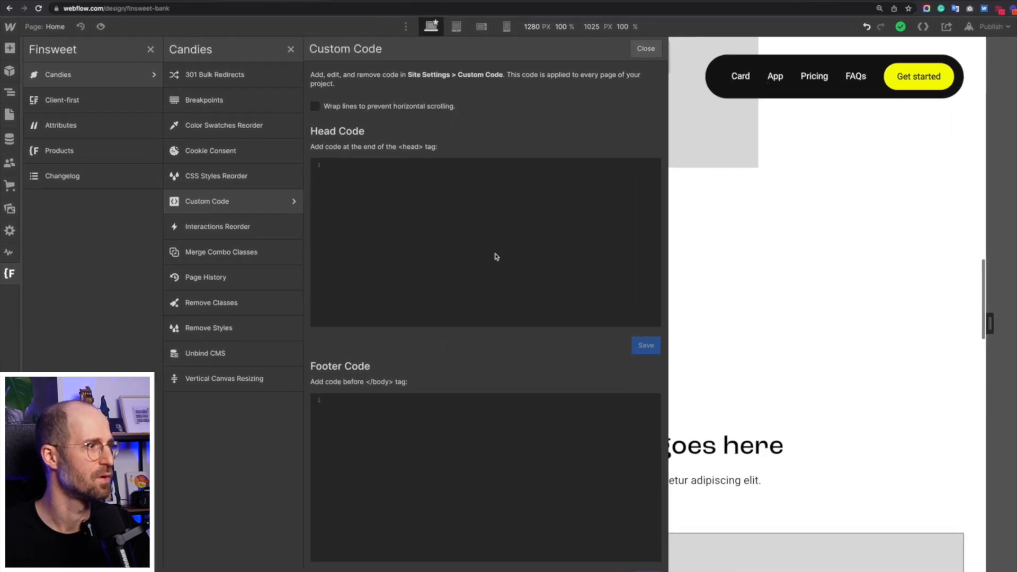
- Add a <style> block with .global-styles {display: none;} to Head Code and save
left_click(453, 261)
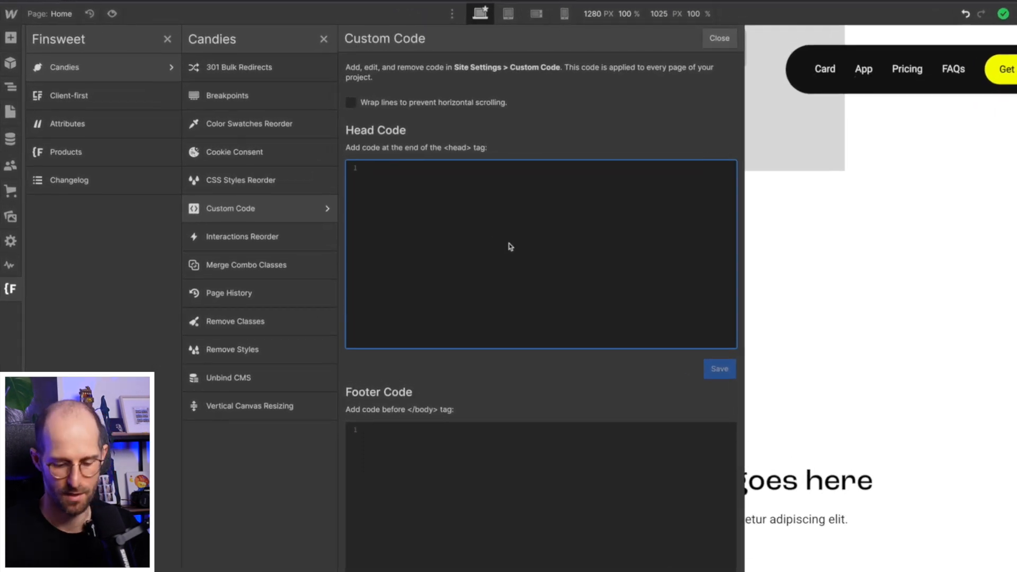
type("<>")
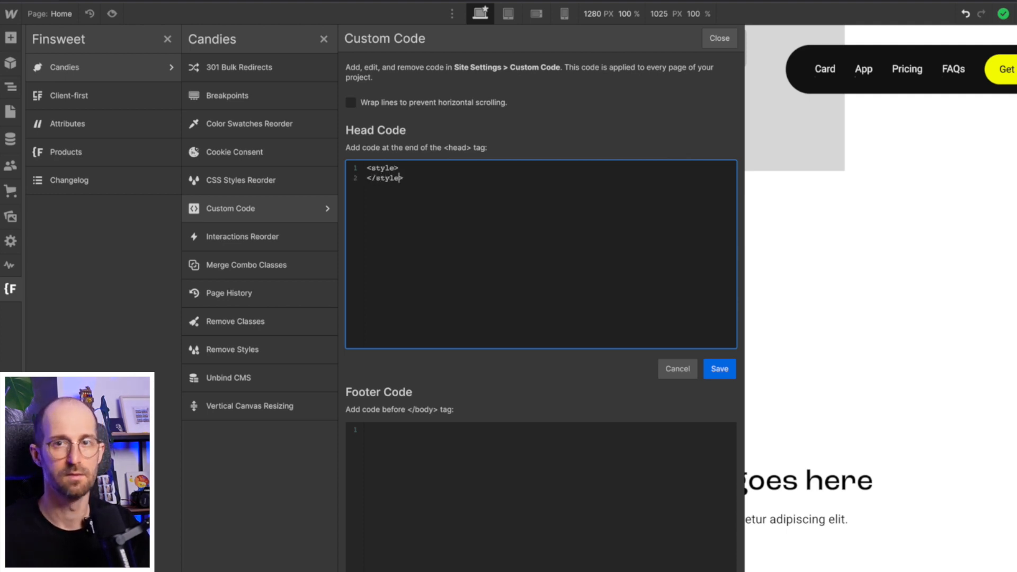
key("Return")
key("super+v")
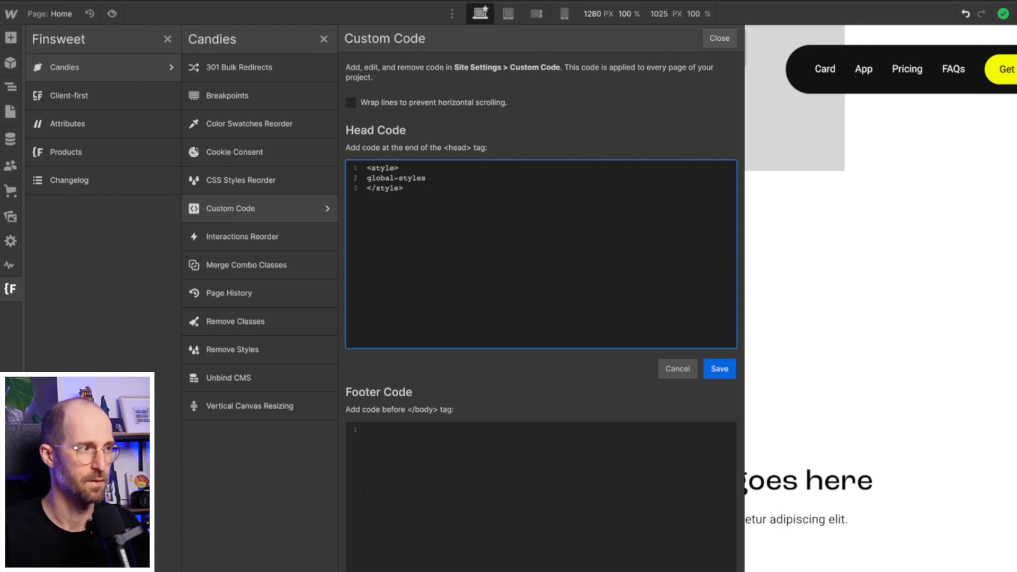
key("super+z")
type(".")
key("super+v")
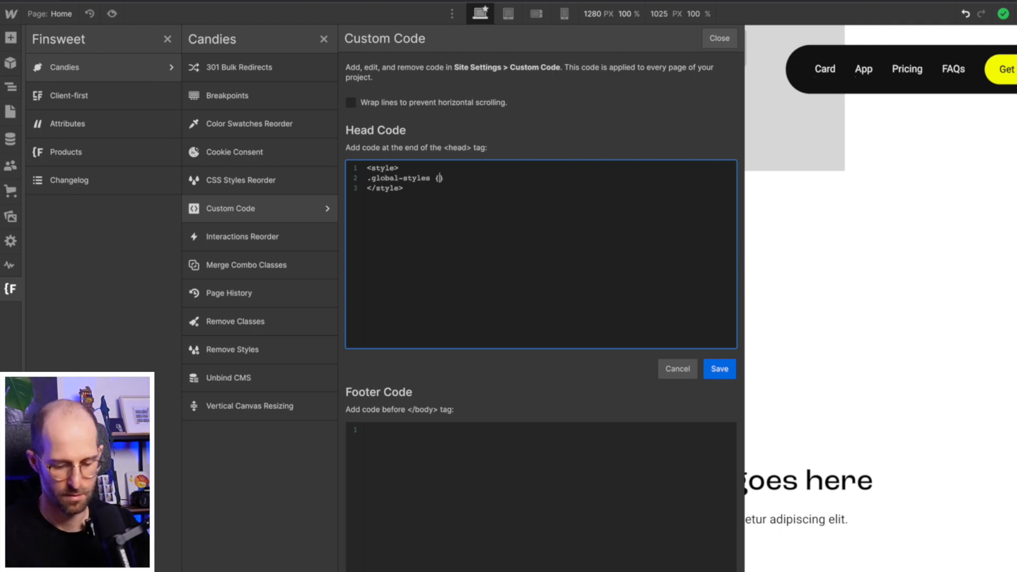
type("{display")
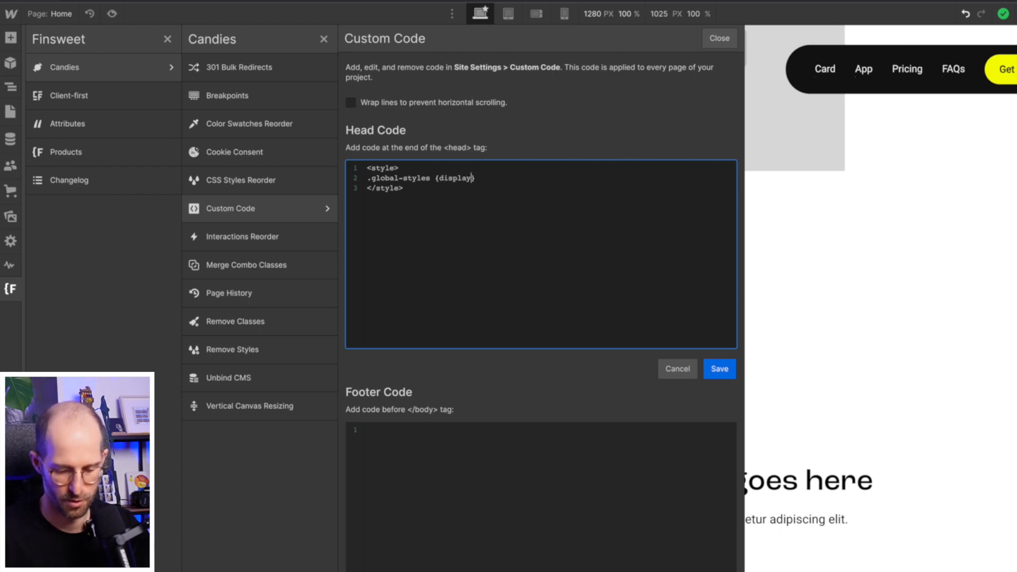
type(": non")
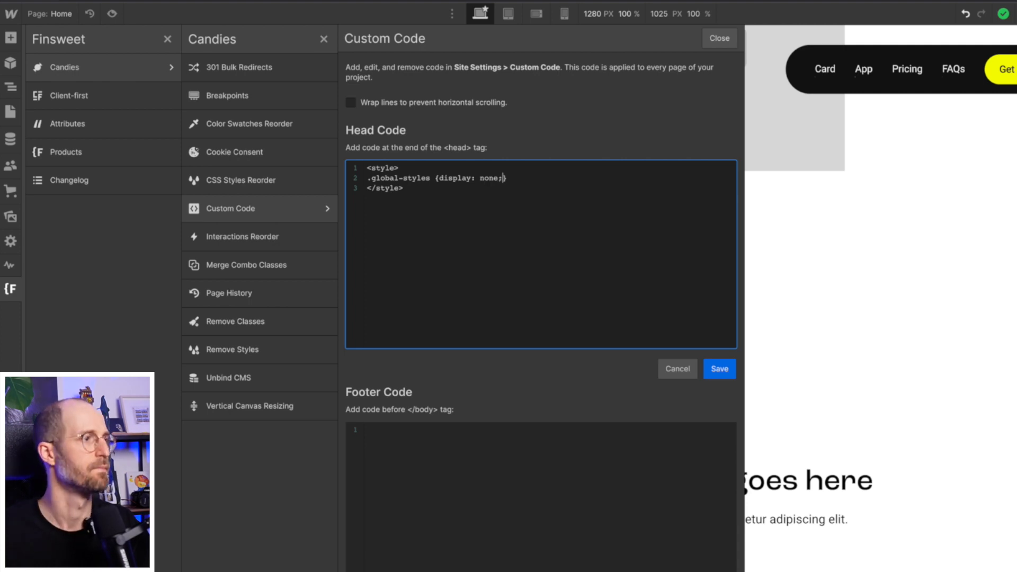
type("e;")
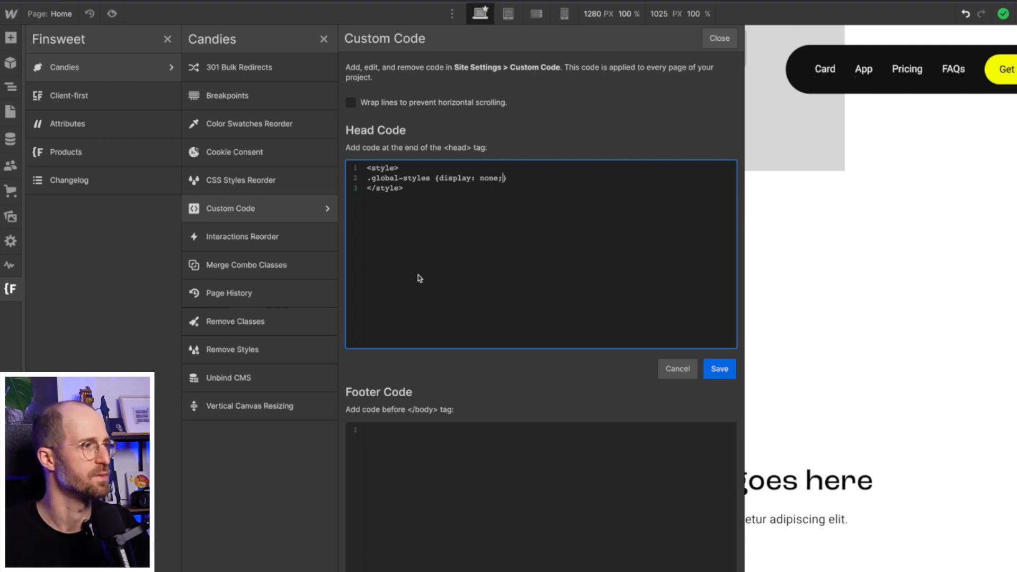
left_click(720, 370)
left_click(719, 38)
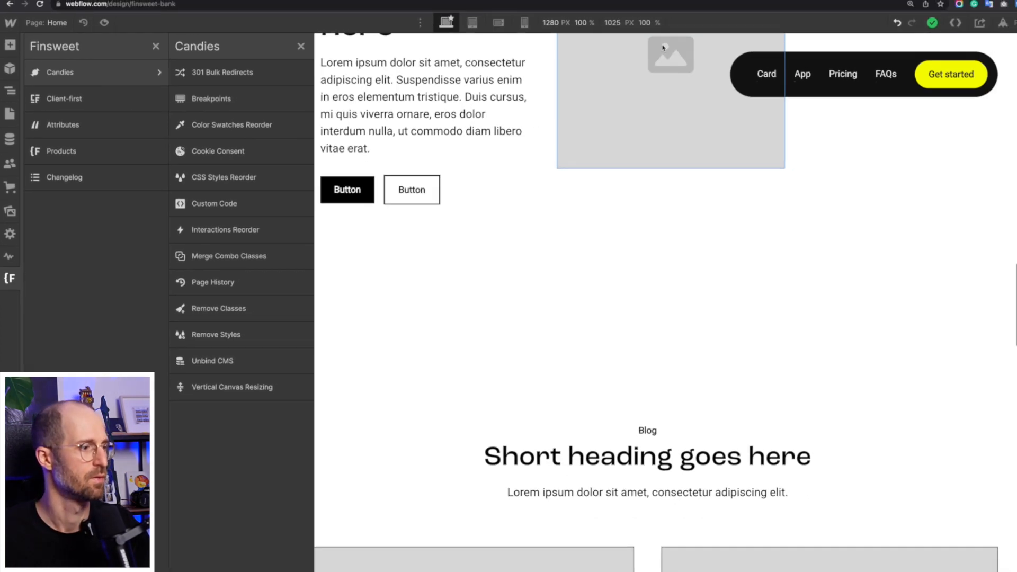
- Publish the site to the finsweet-bank.webflow.io domain
left_click(460, 258)
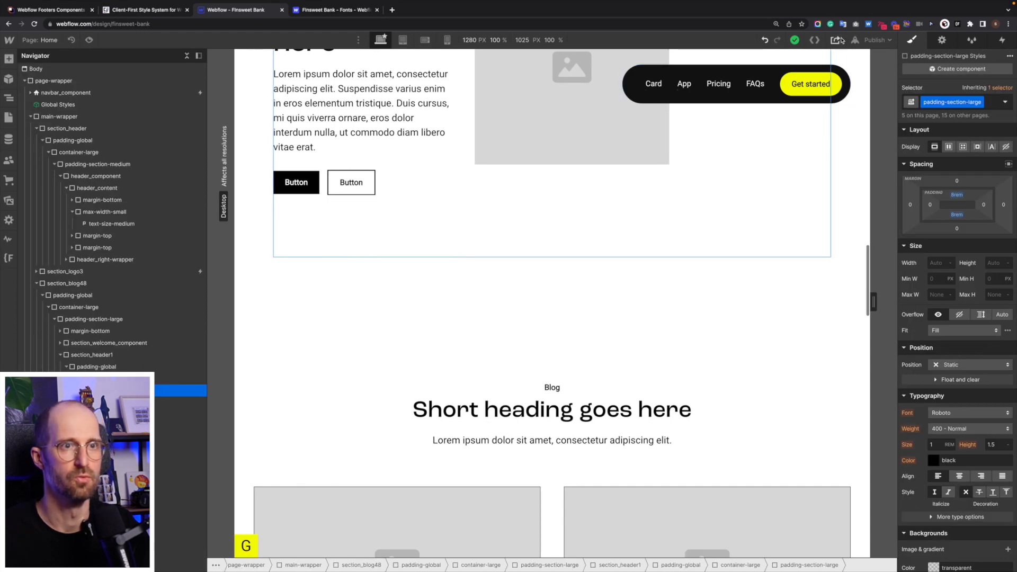
left_click(874, 40)
left_click(827, 165)
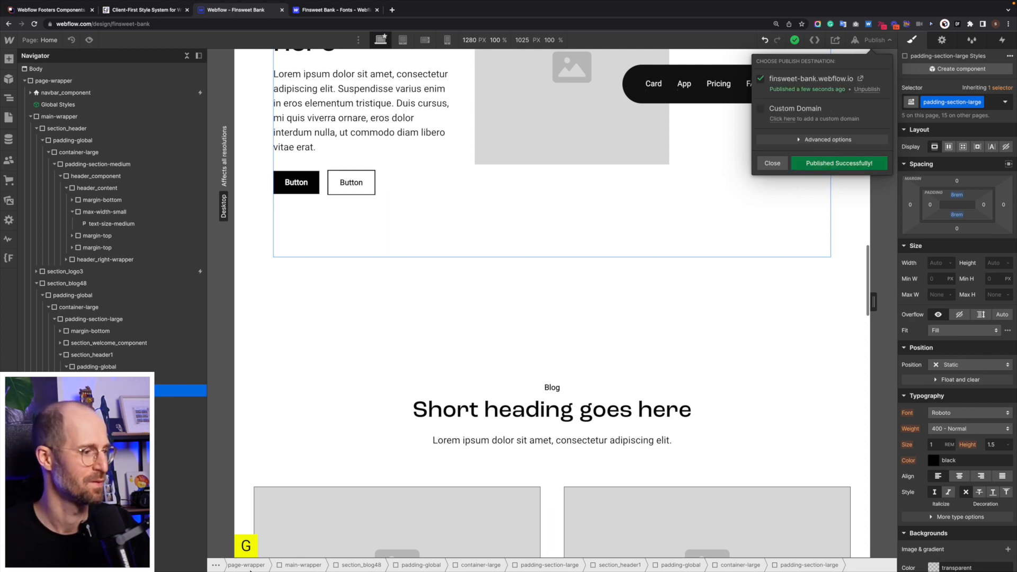
- Open the live published site in a new browser tab
left_click(239, 549)
scroll(497, 346, "up", 20)
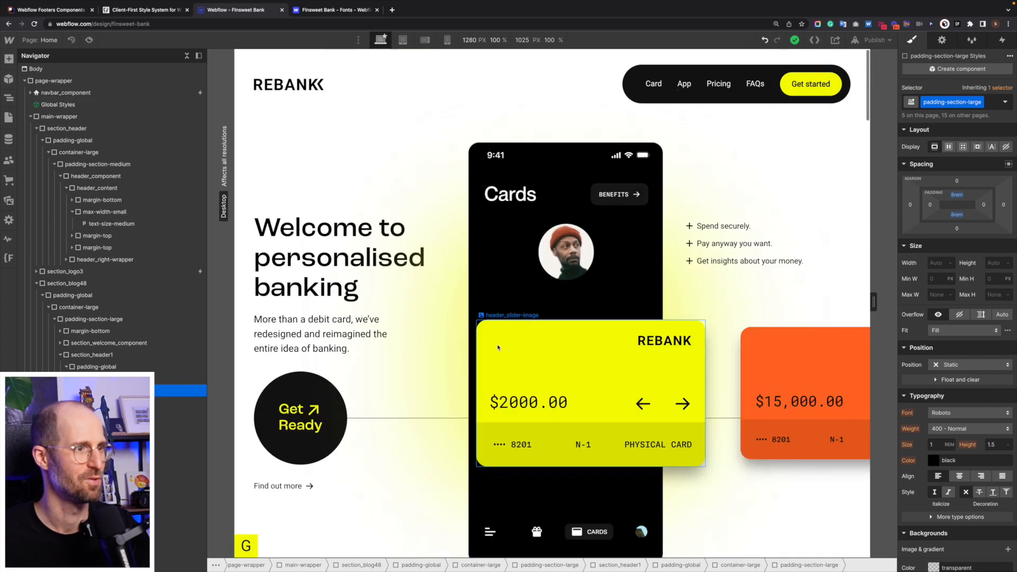
left_click(878, 40)
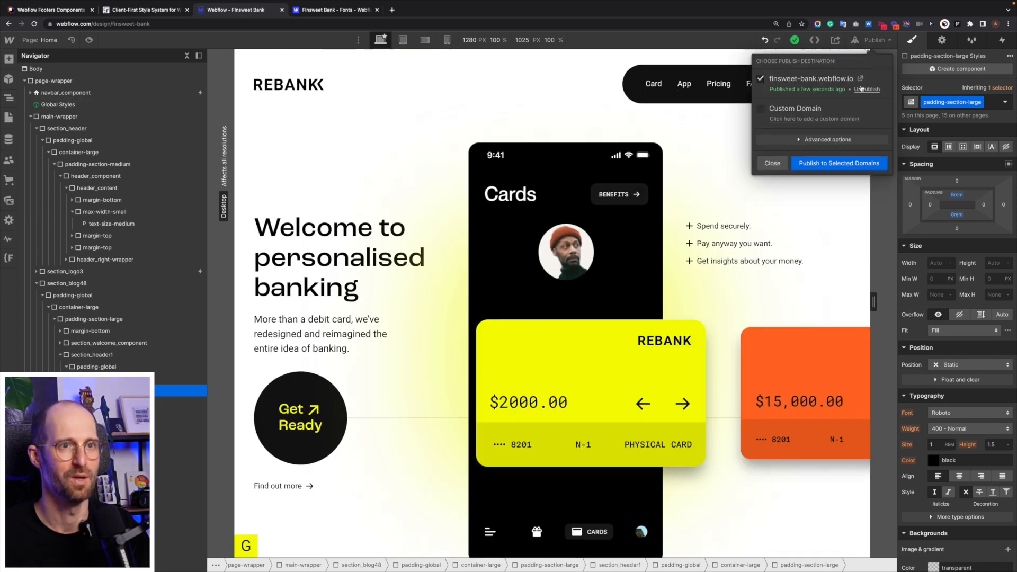
left_click(862, 79)
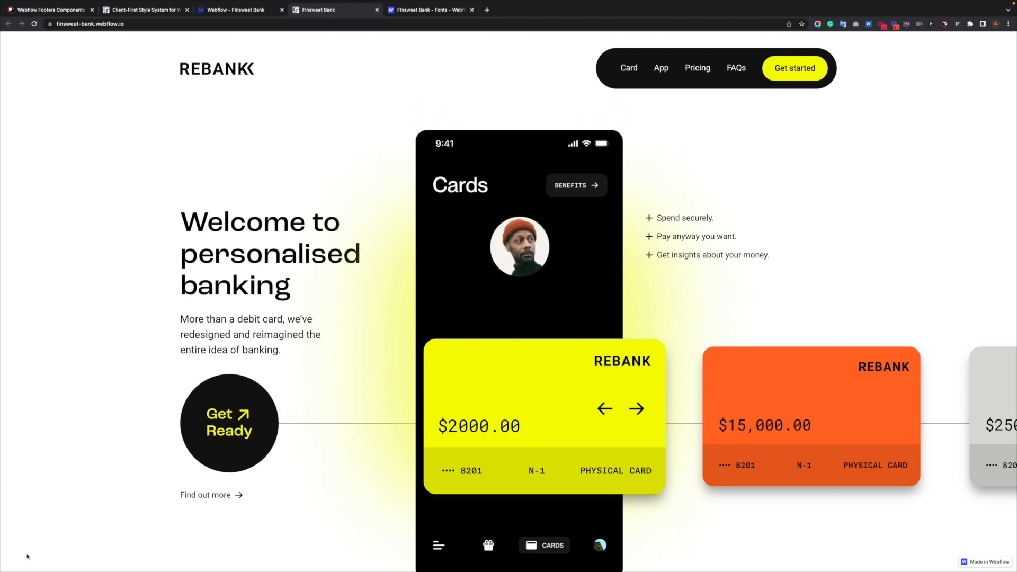
- Cycle the card carousel forward to the $250,900 card and back to $2000
left_click(637, 410)
left_click(637, 409)
left_click(606, 409)
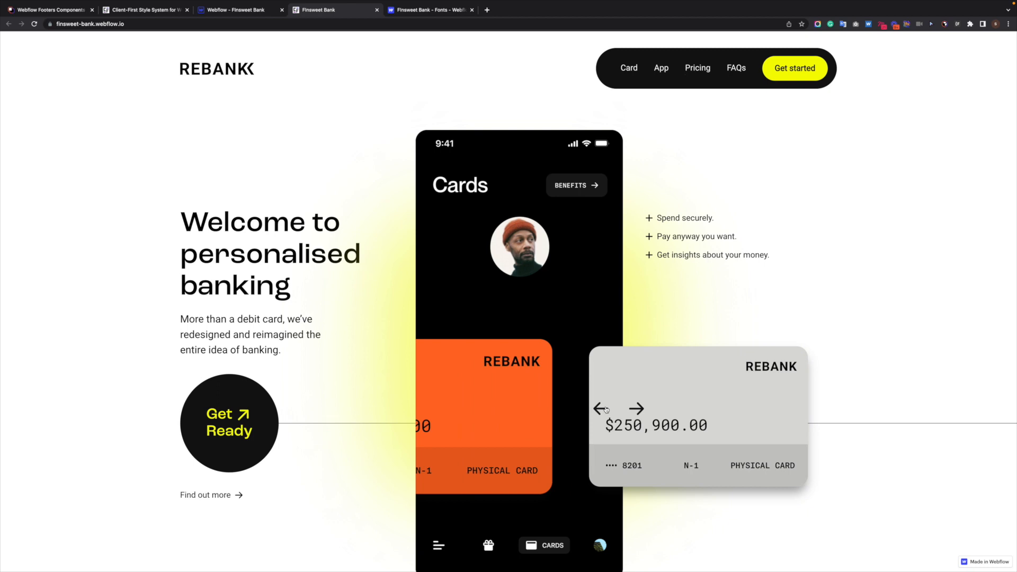
left_click(605, 409)
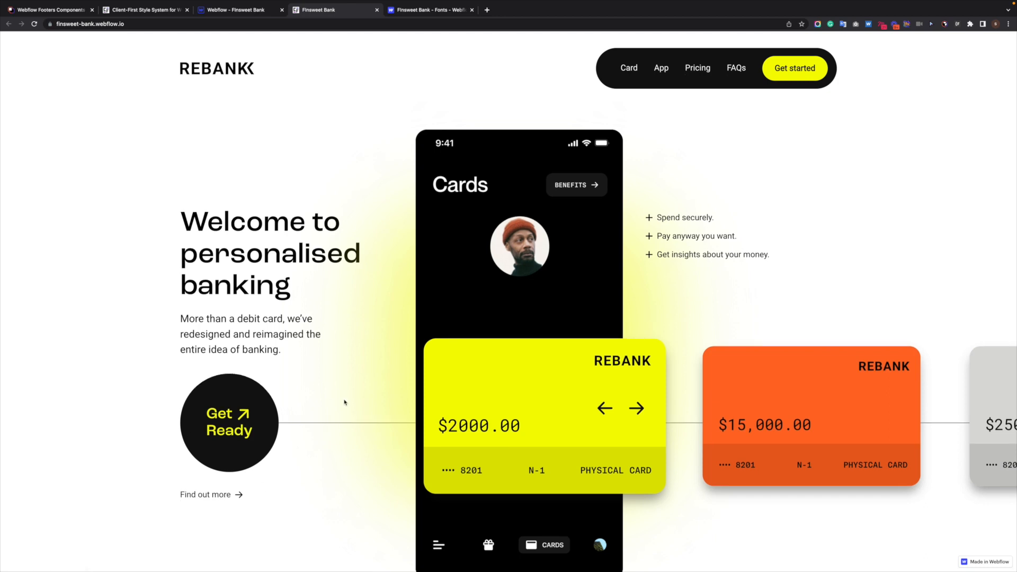
- Scroll down the live page, expanding the fifth, fourth and second FAQ answers
scroll(344, 403, "down", 8)
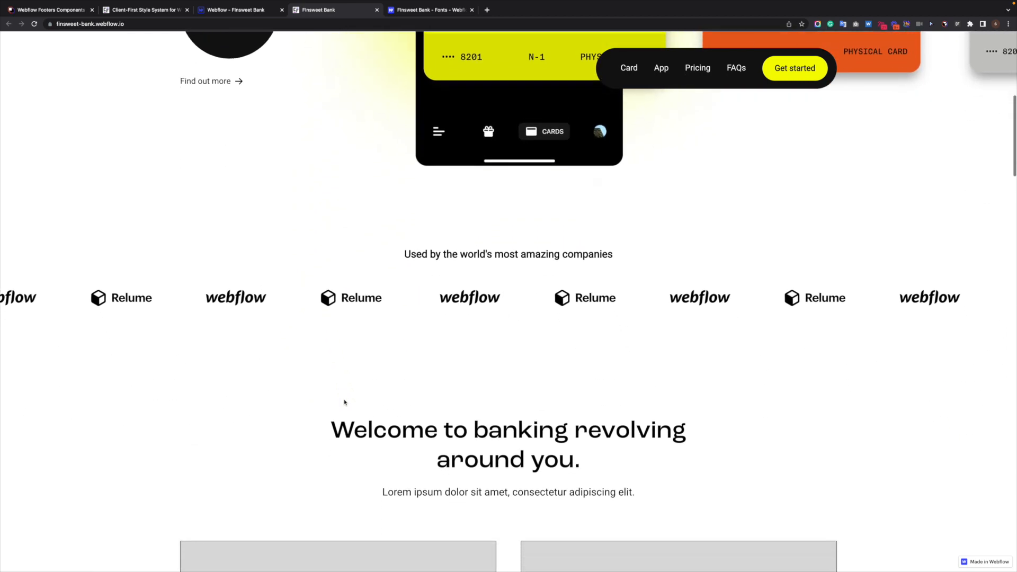
scroll(607, 320, "down", 1)
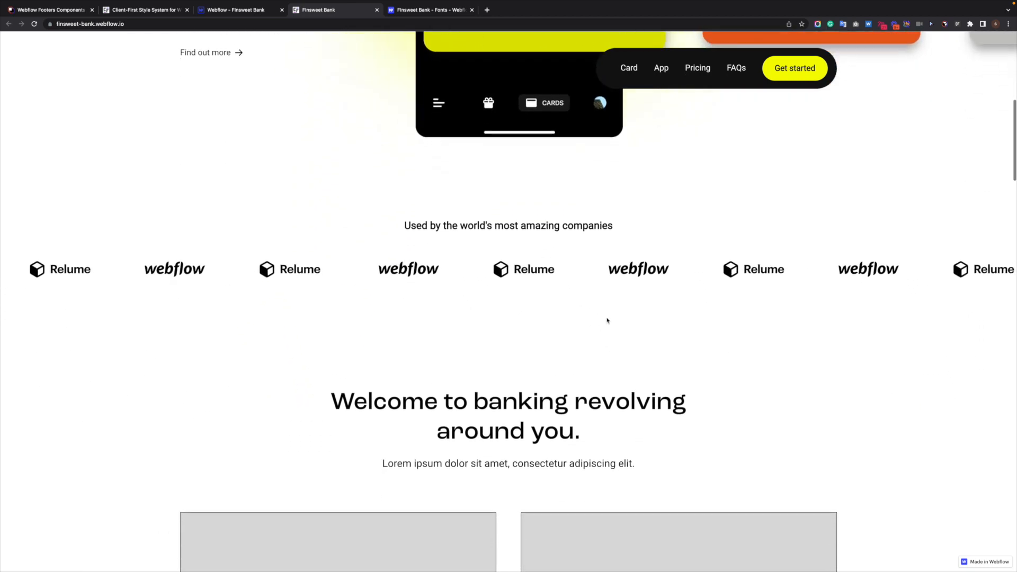
scroll(607, 320, "down", 5)
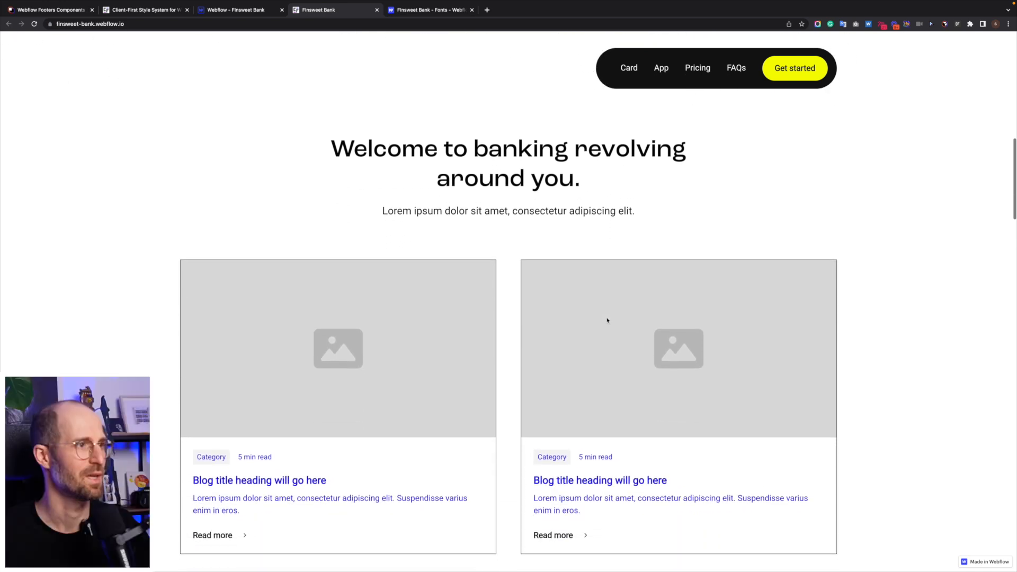
scroll(607, 320, "down", 2)
scroll(608, 321, "up", 6)
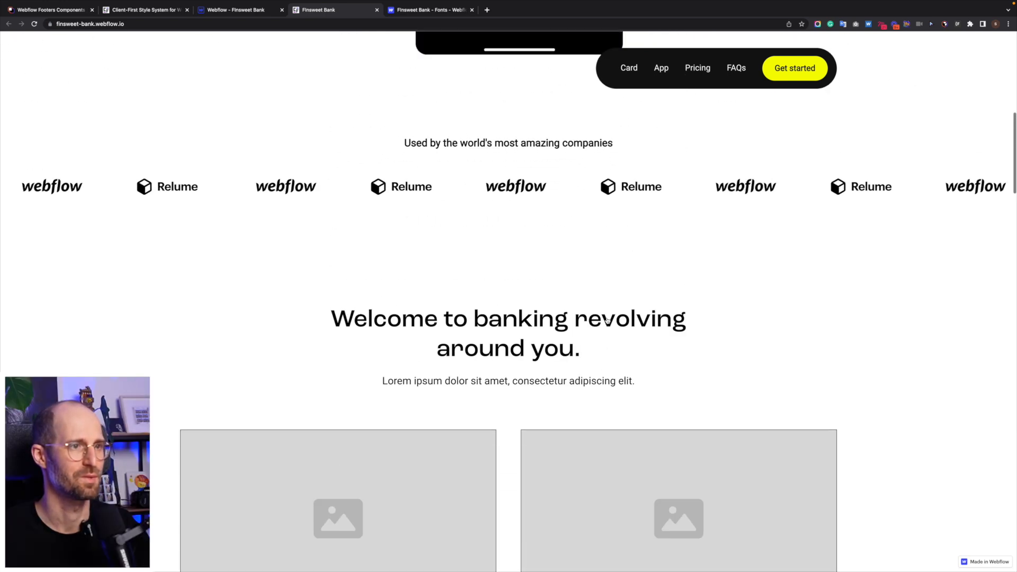
scroll(607, 320, "down", 4)
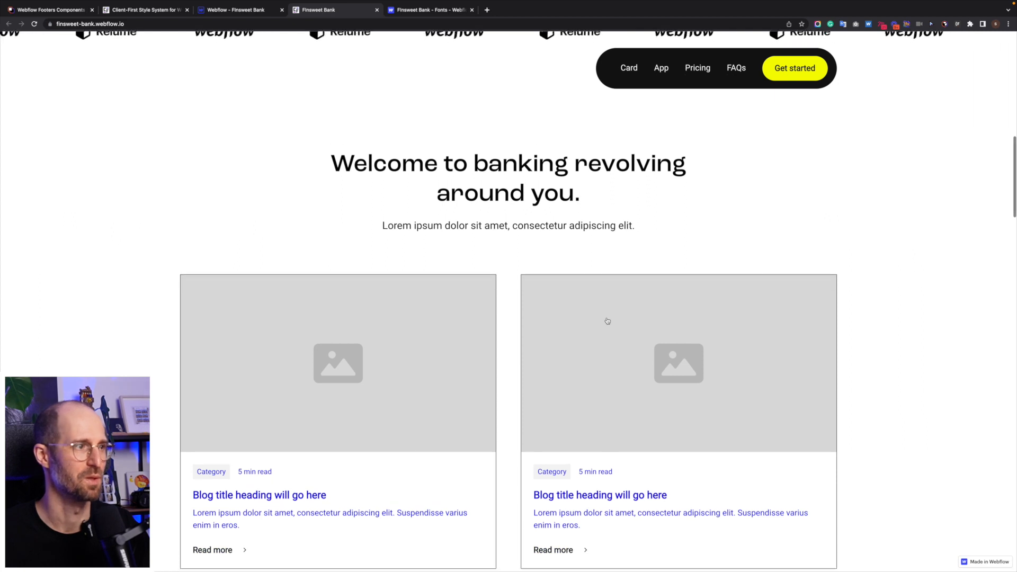
scroll(608, 321, "down", 5)
scroll(607, 321, "up", 4)
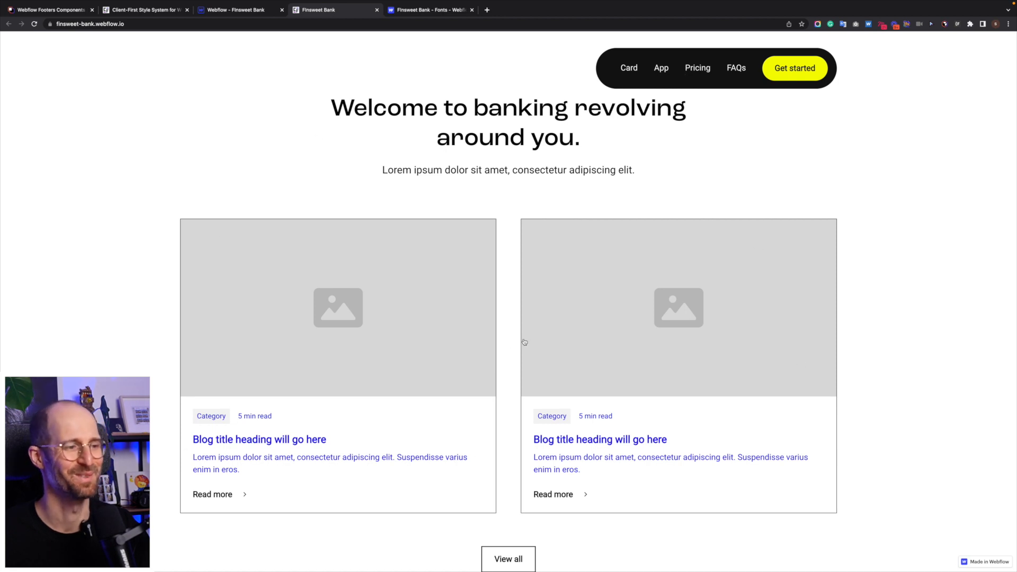
scroll(525, 342, "down", 9)
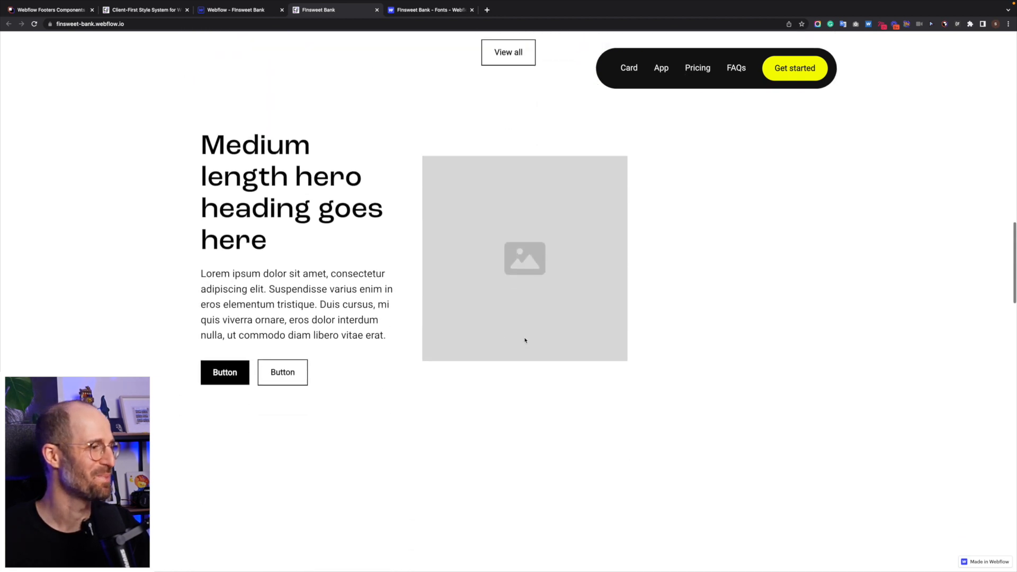
scroll(525, 340, "down", 19)
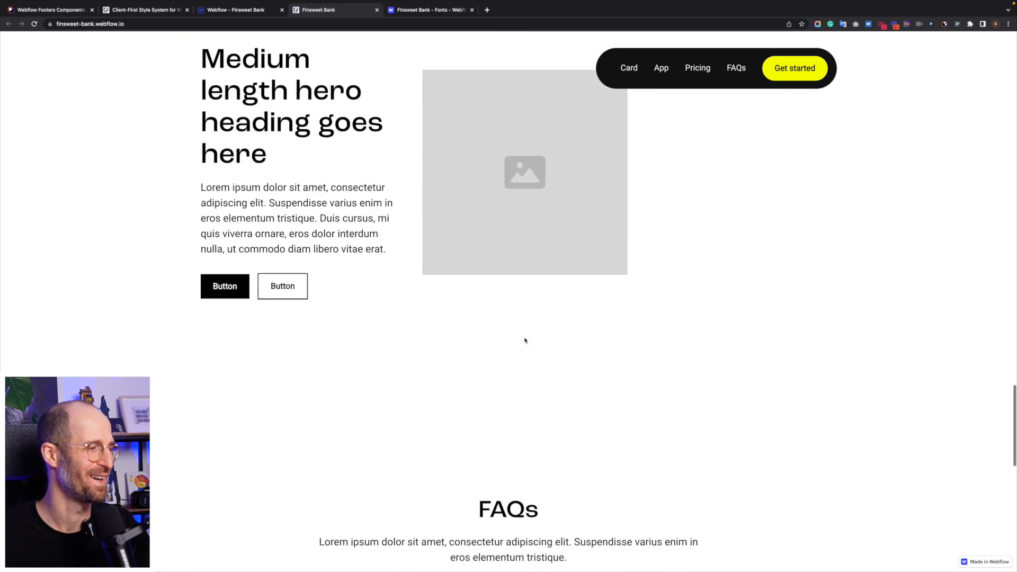
scroll(525, 340, "down", 8)
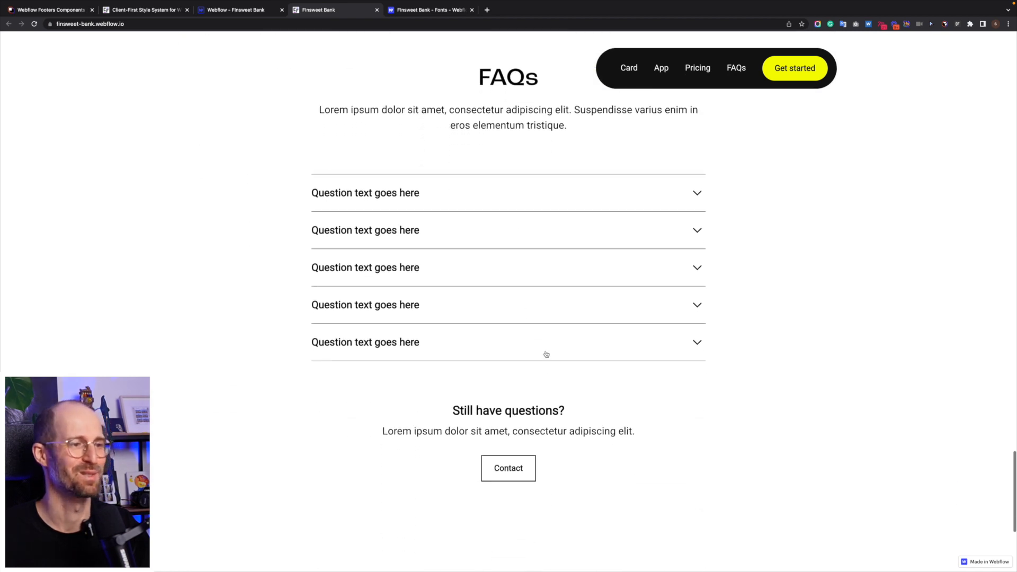
left_click(546, 354)
left_click(552, 301)
left_click(556, 230)
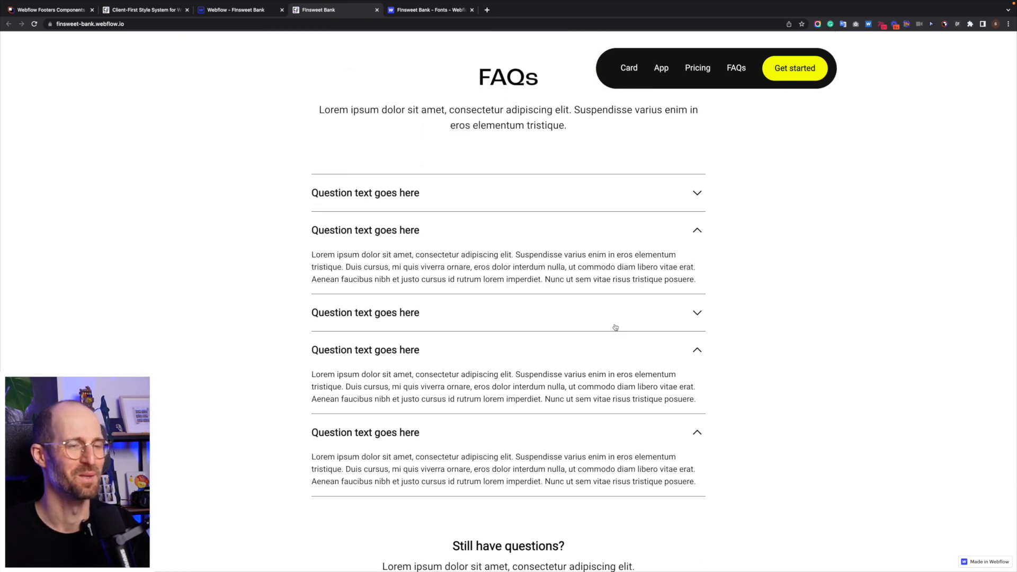
scroll(618, 326, "down", 7)
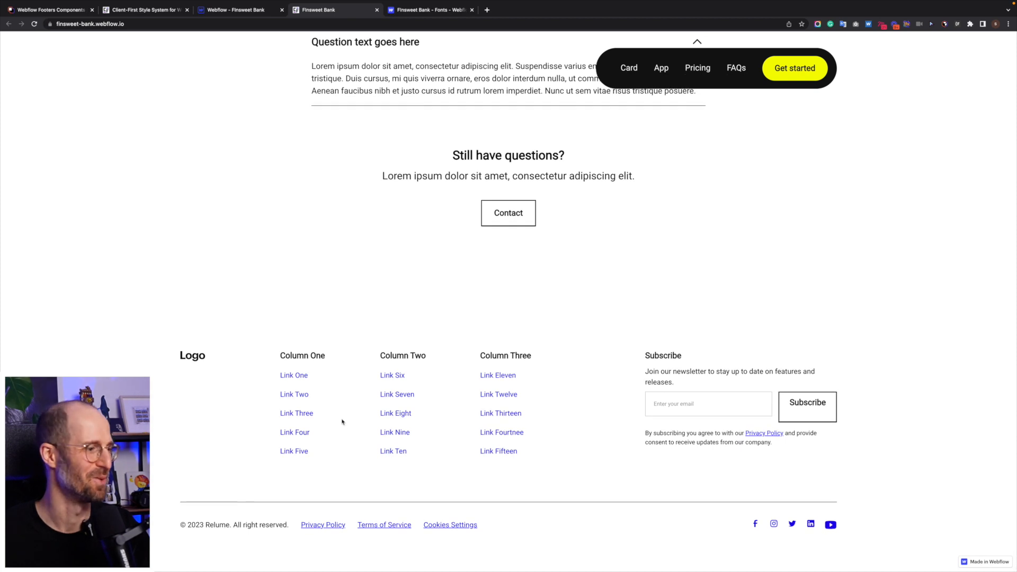